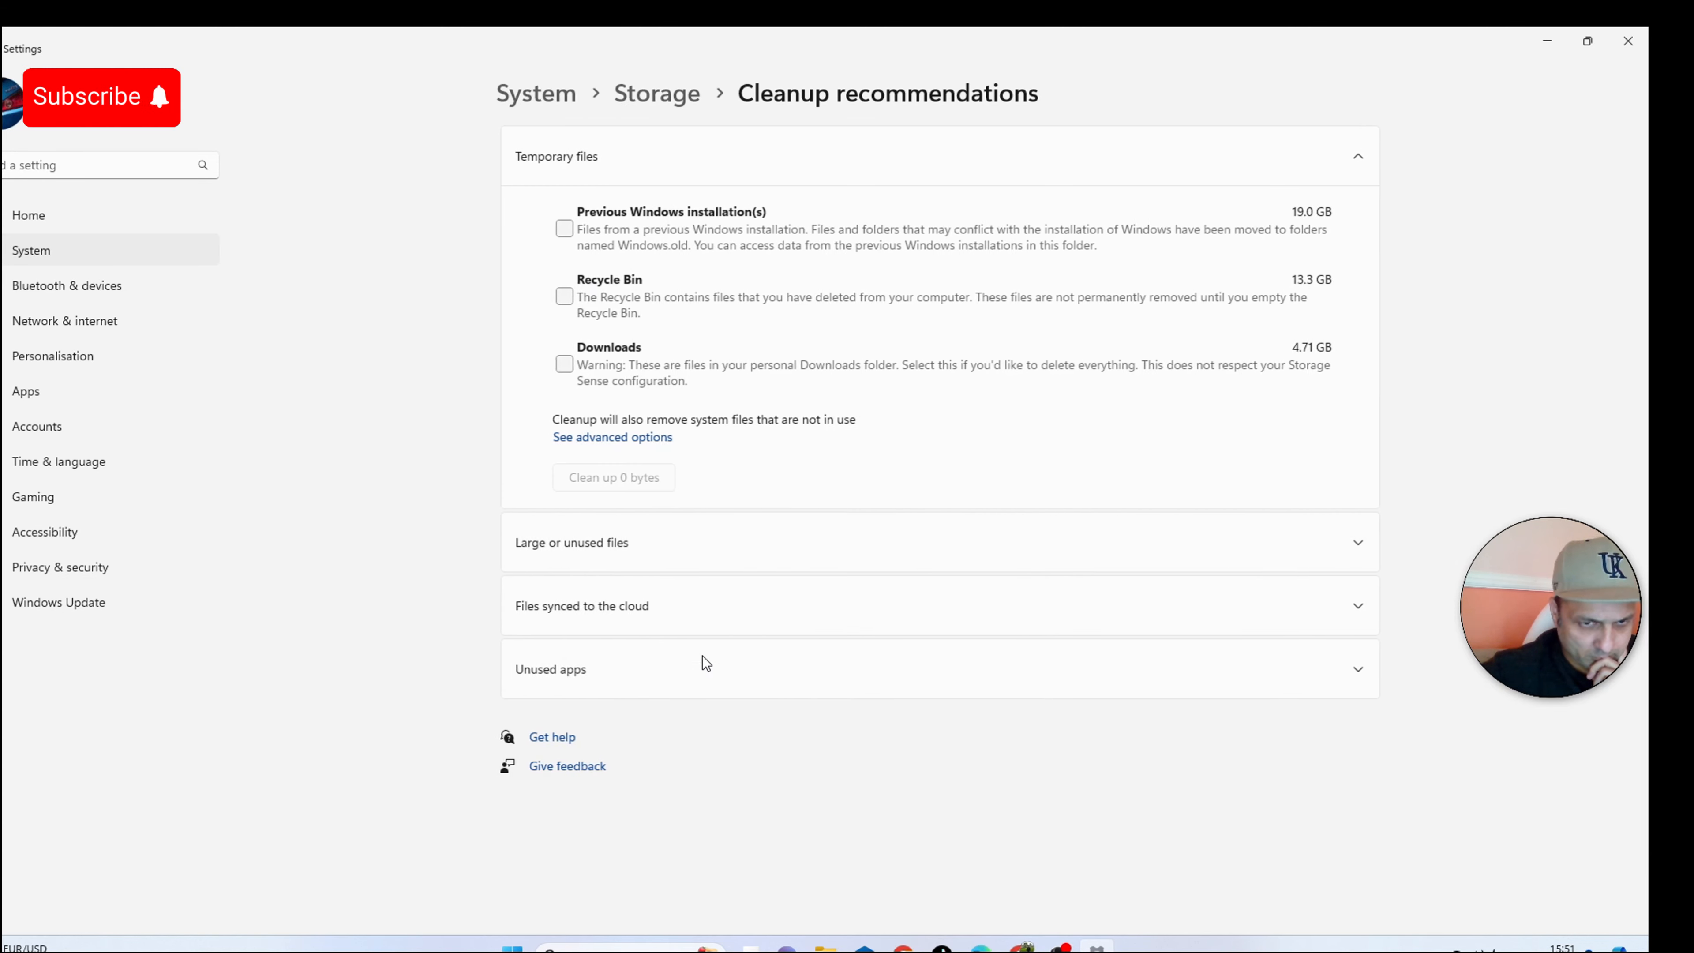
# Open the advanced temporary files list and mark Previous Windows installation(s) and Recycle Bin for removal.
pyautogui.click(564, 244)
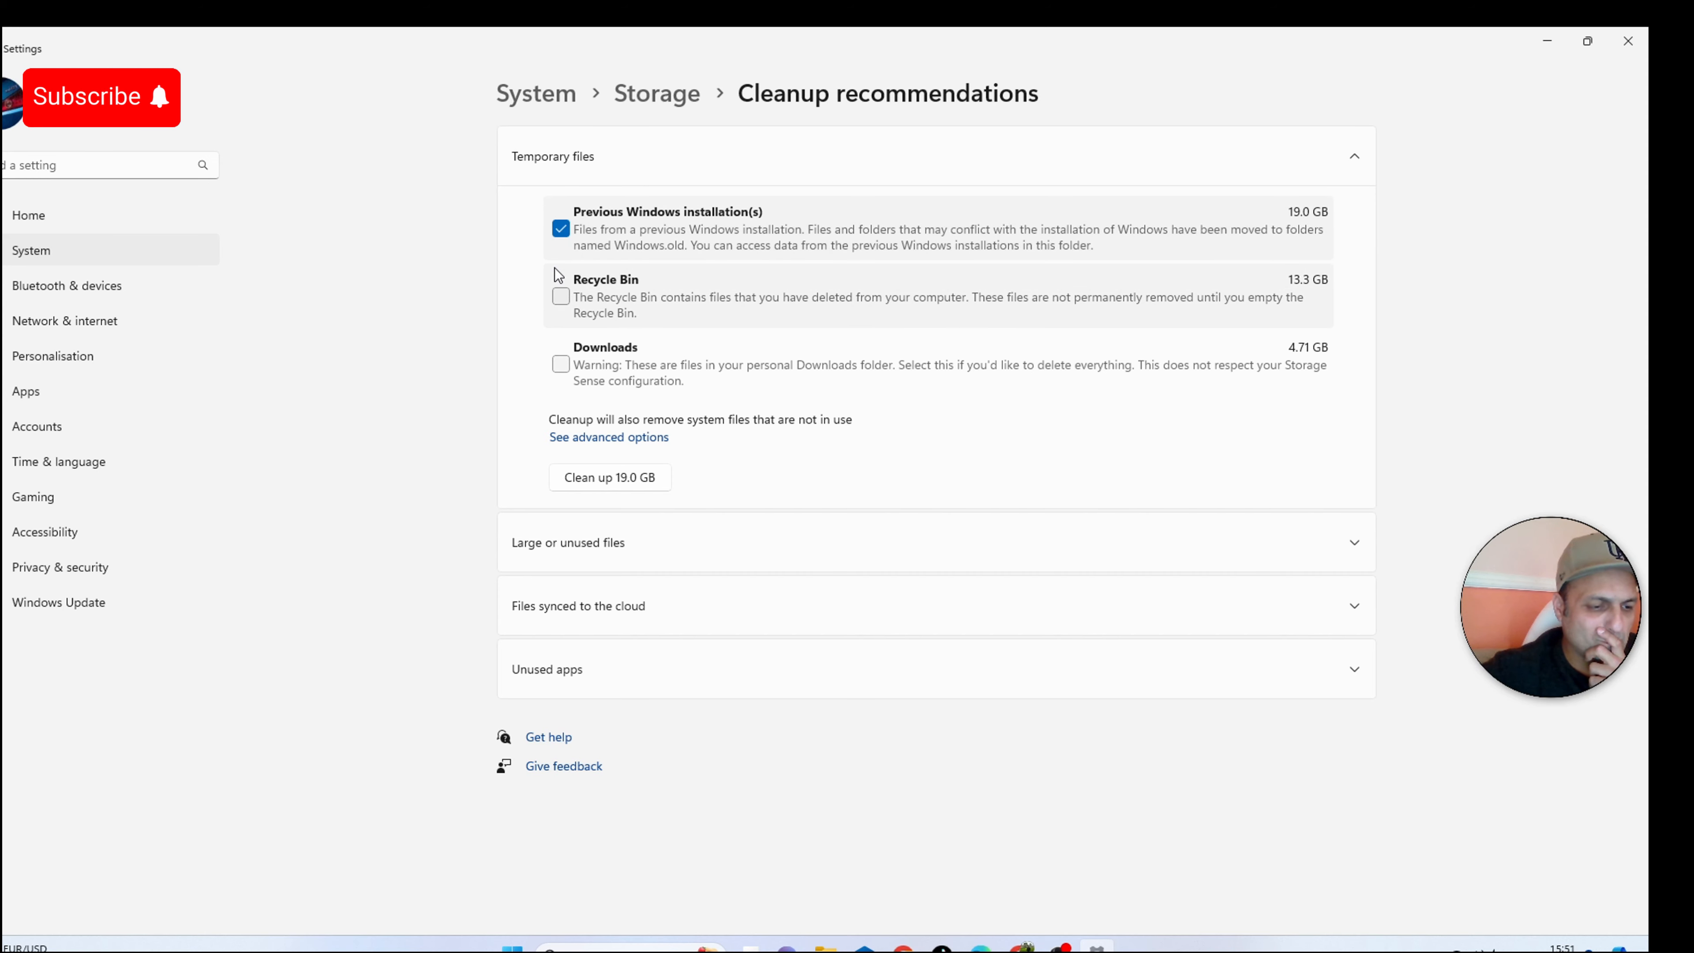
pyautogui.click(561, 229)
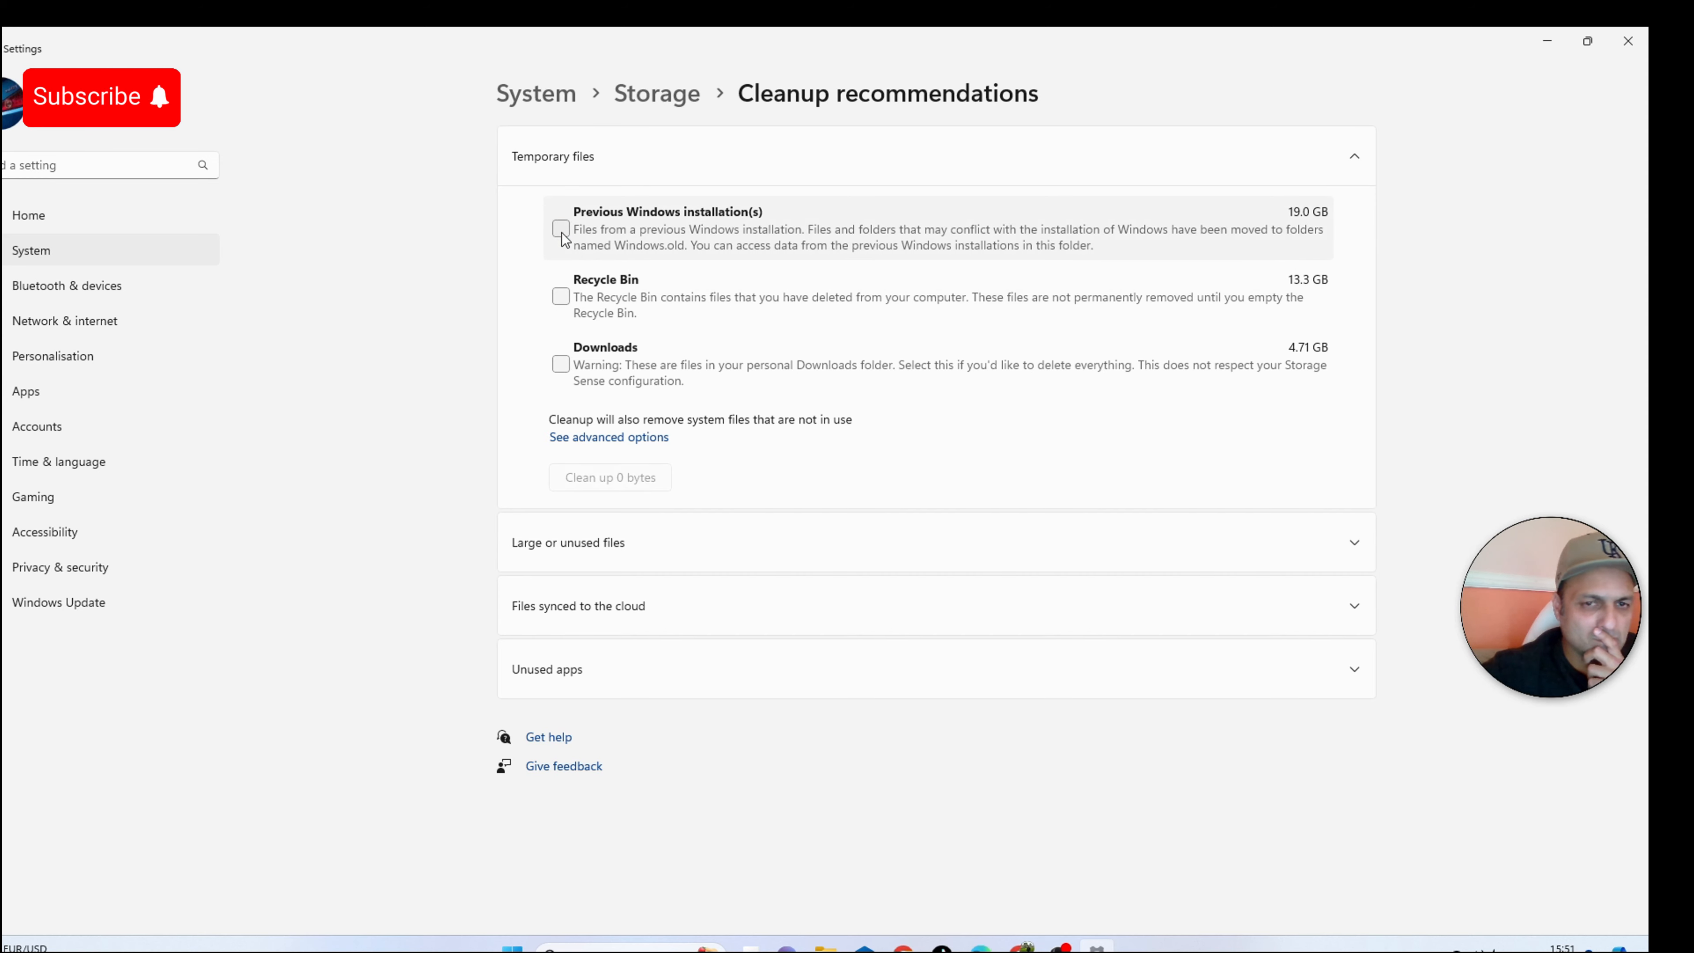
pyautogui.click(600, 437)
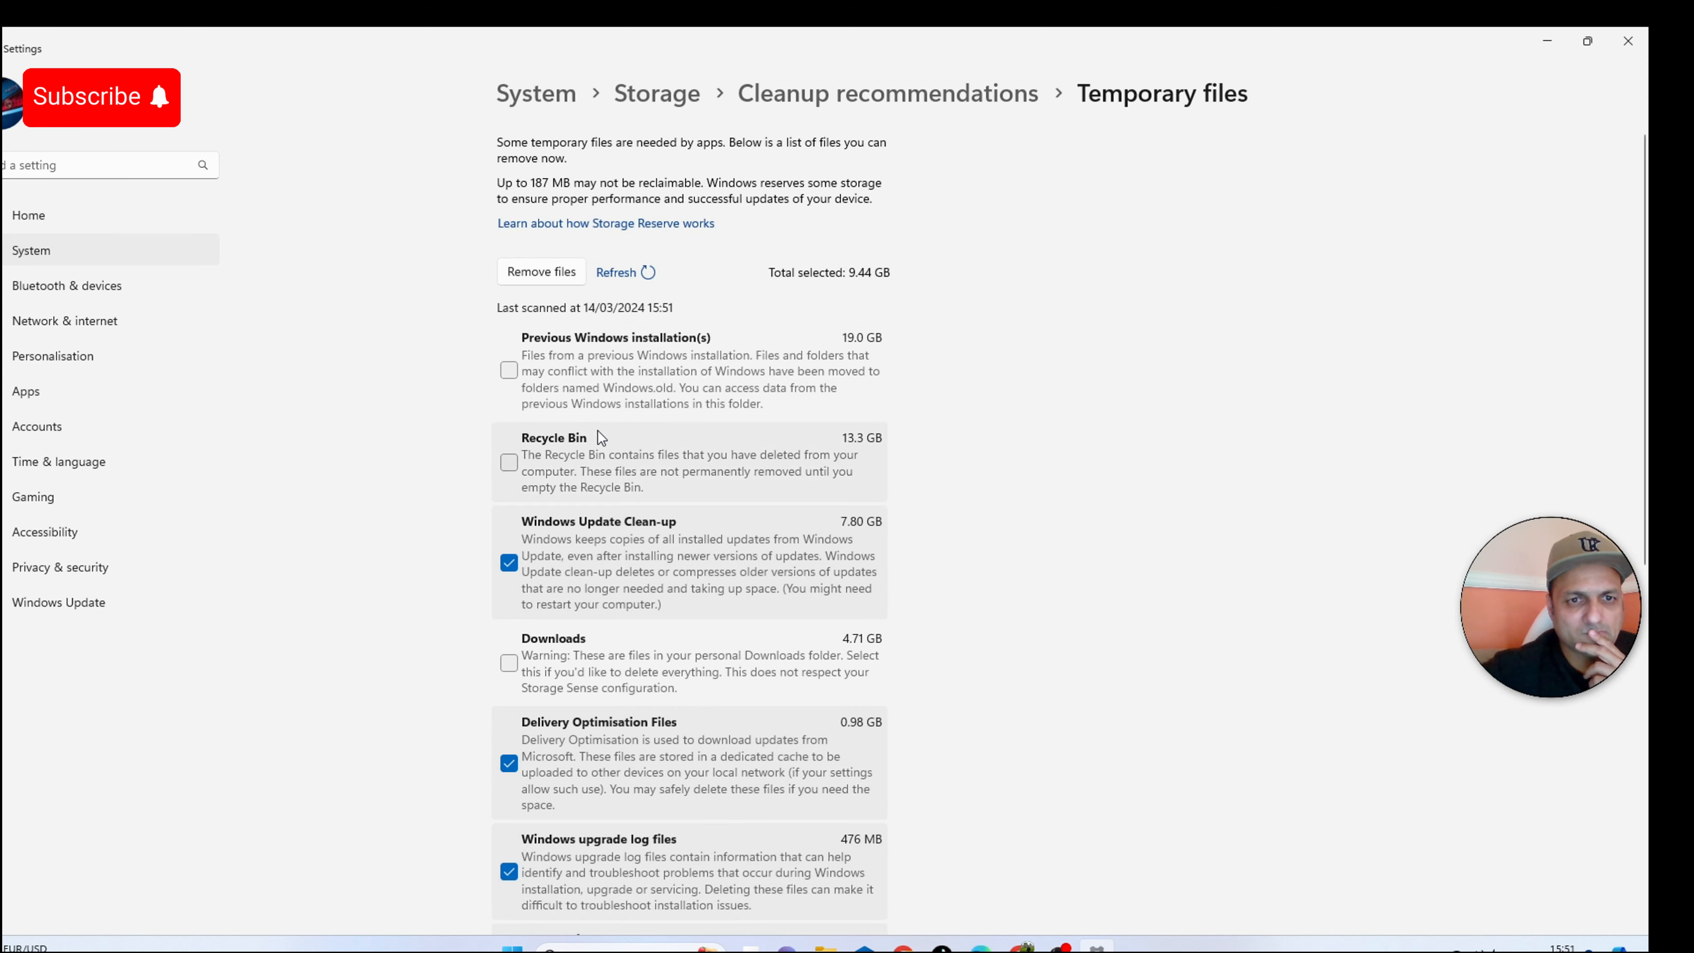
pyautogui.click(514, 462)
pyautogui.click(509, 370)
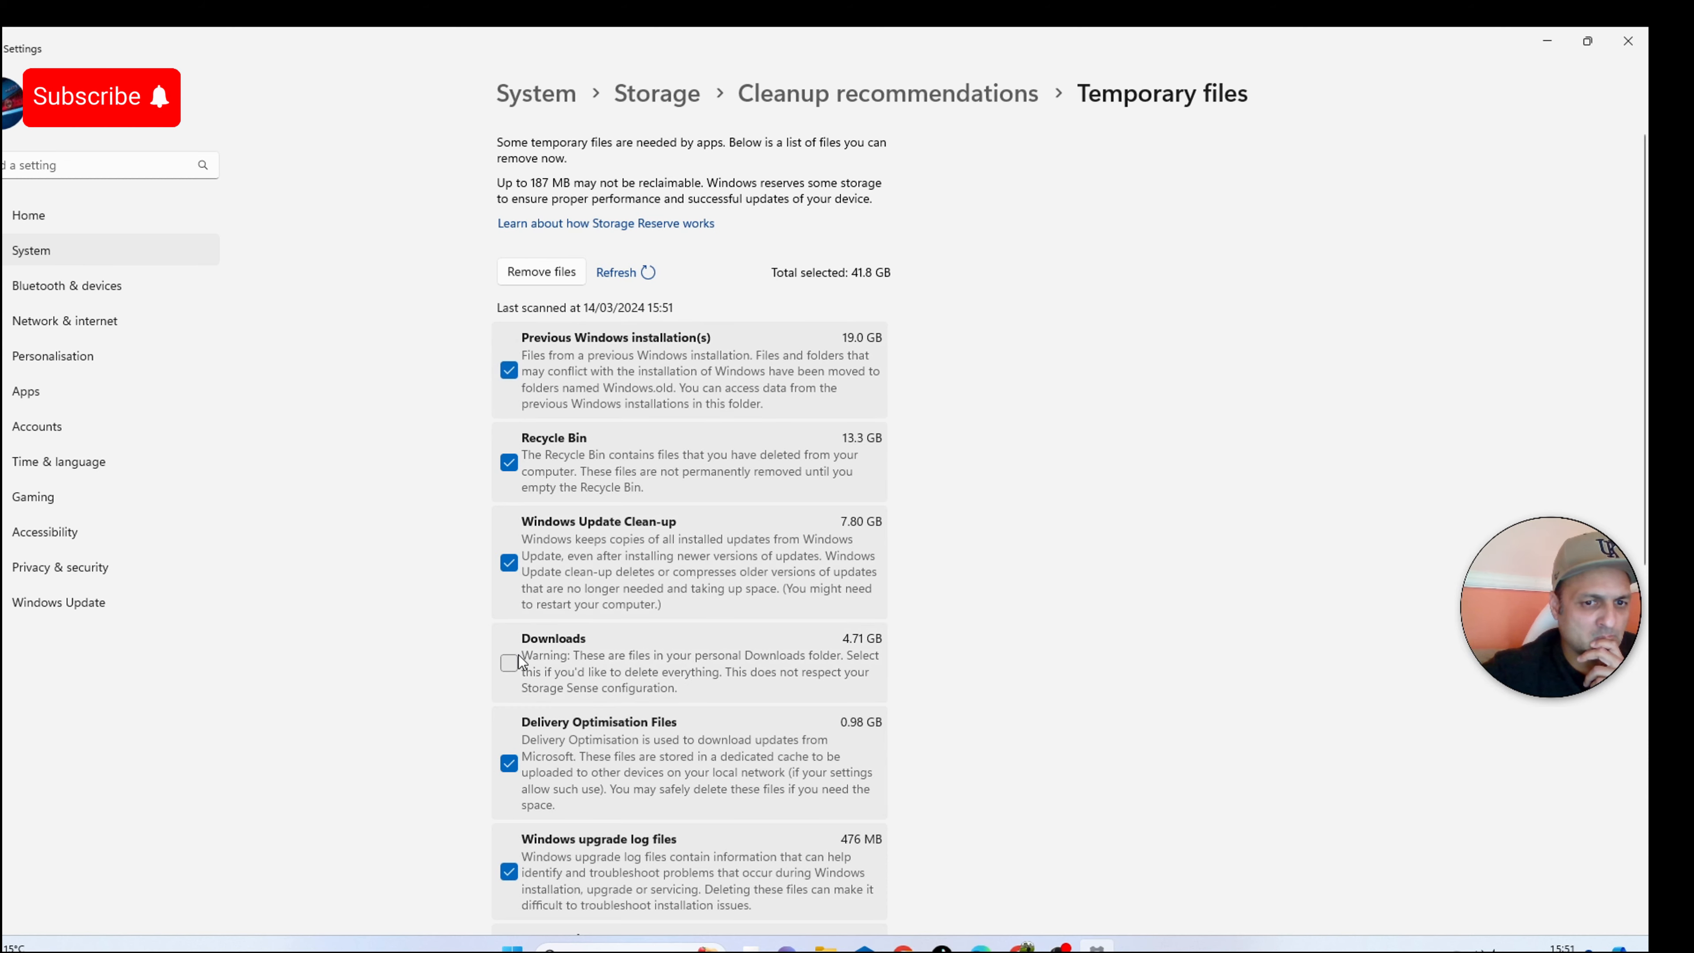
# Check the temporary file selection with Downloads left unmarked, and permanently remove the selected files.
pyautogui.scroll(-5, 474, 797)
pyautogui.scroll(4, 476, 803)
pyautogui.scroll(1, 478, 803)
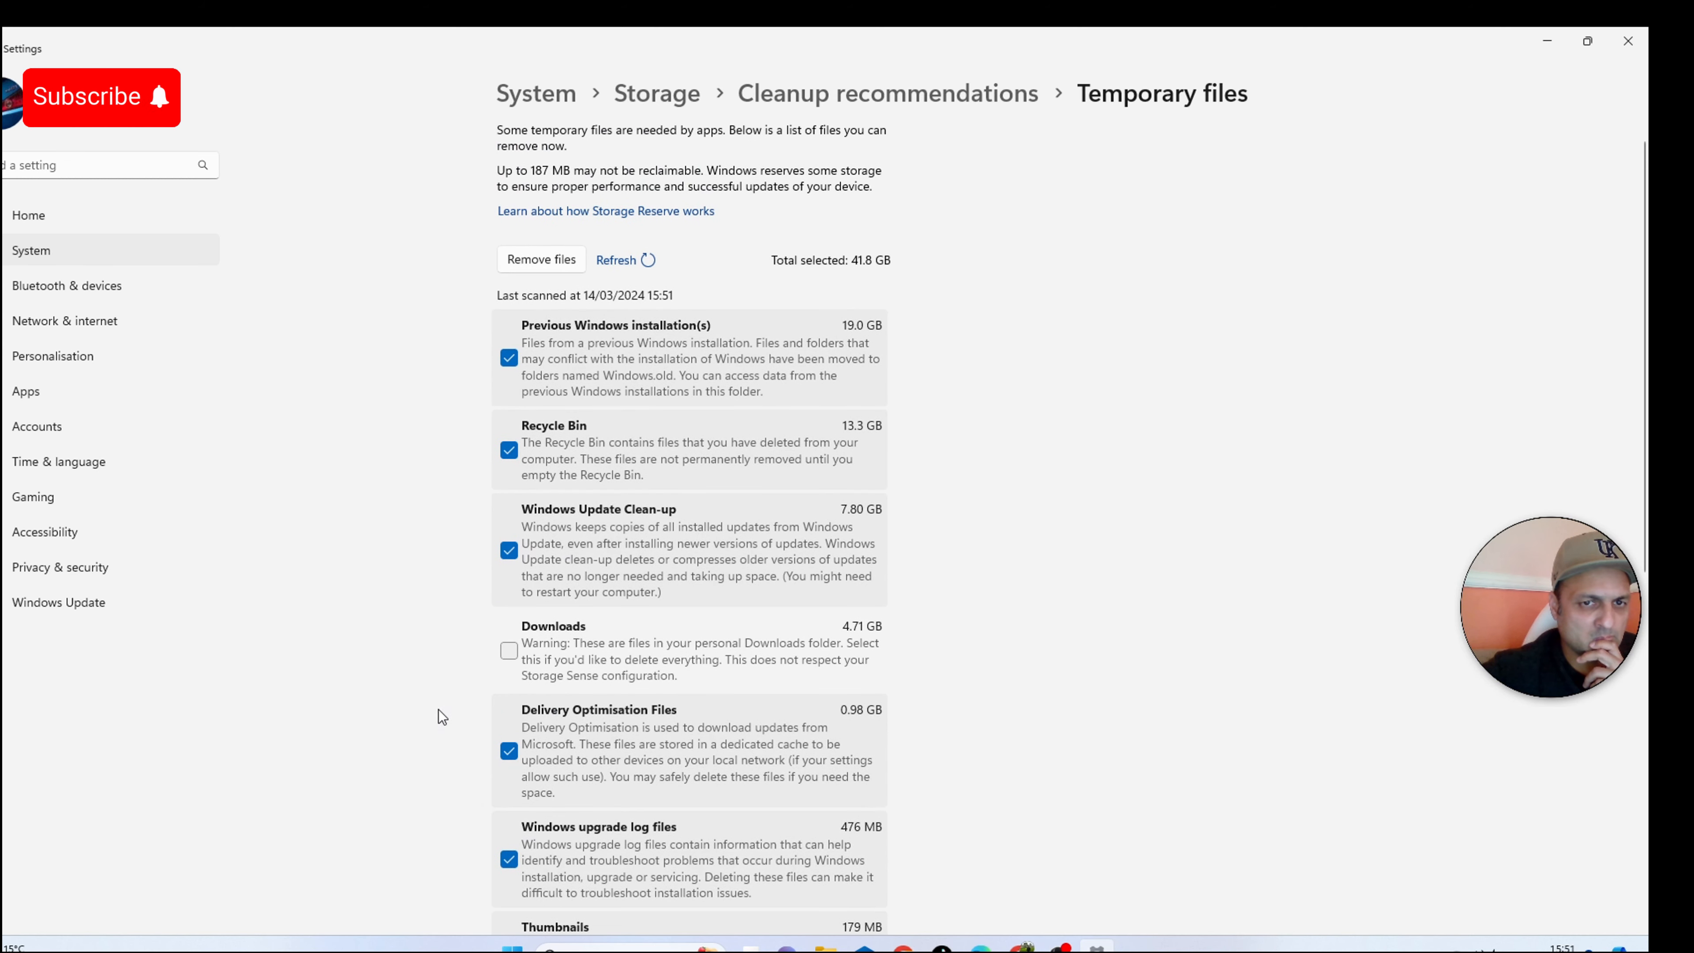
pyautogui.click(527, 260)
pyautogui.click(757, 534)
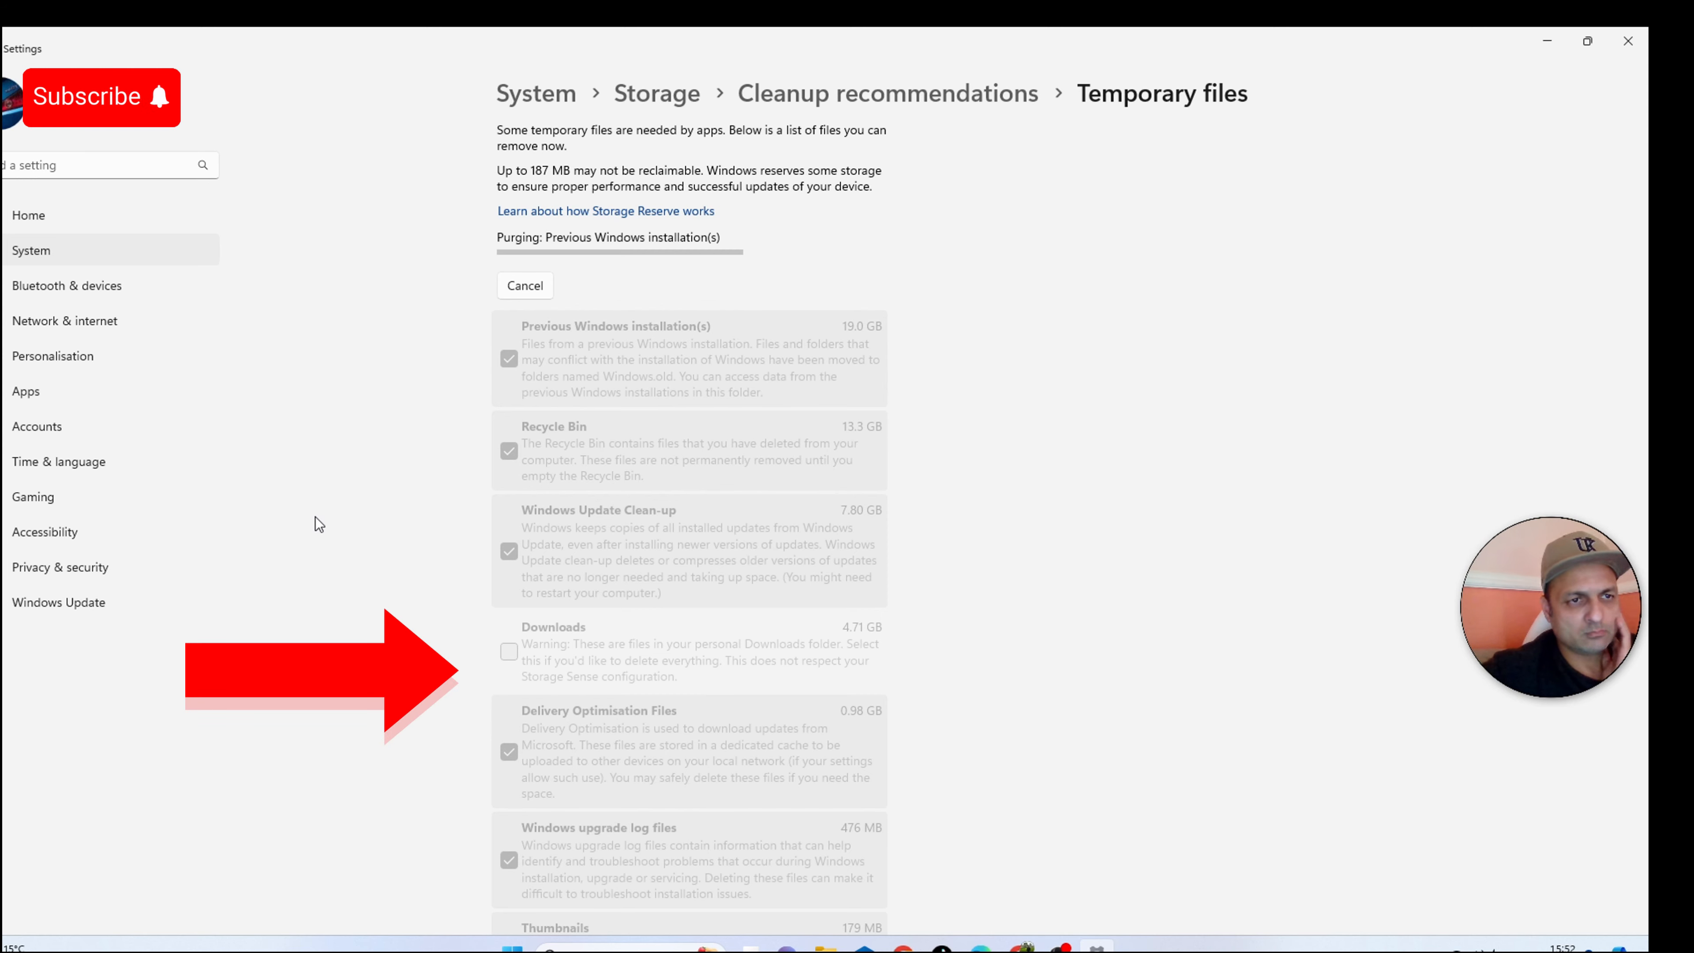
pyautogui.scroll(-10, 315, 517)
pyautogui.scroll(10, 315, 517)
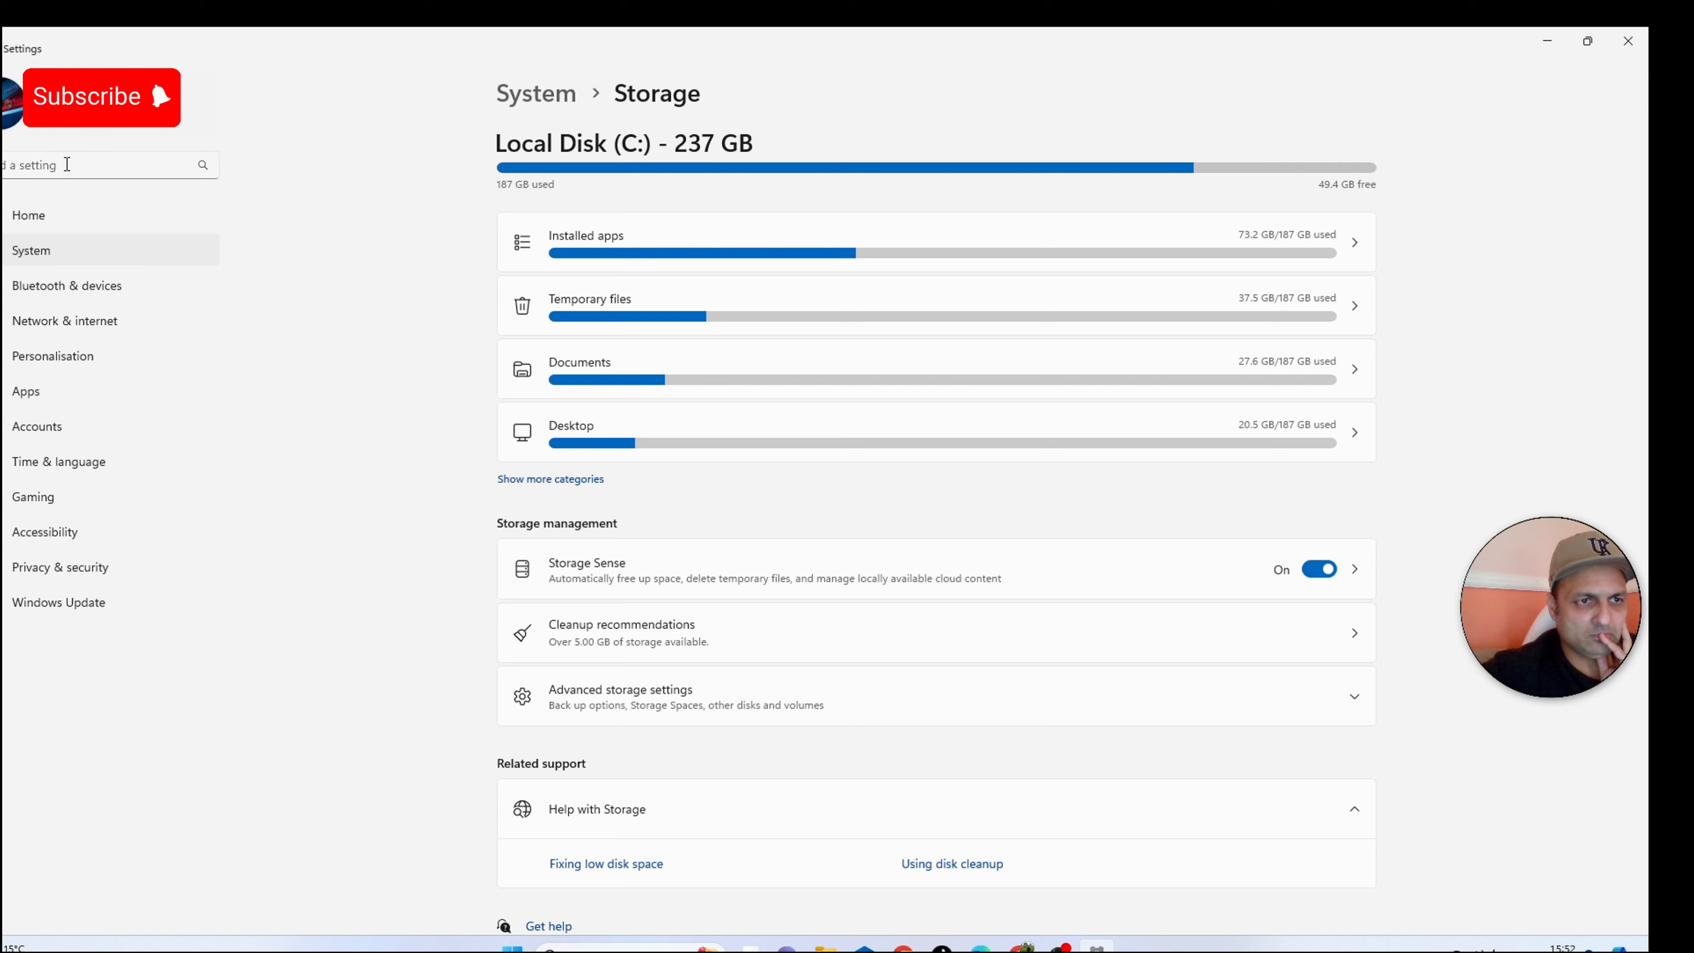
pyautogui.click(73, 175)
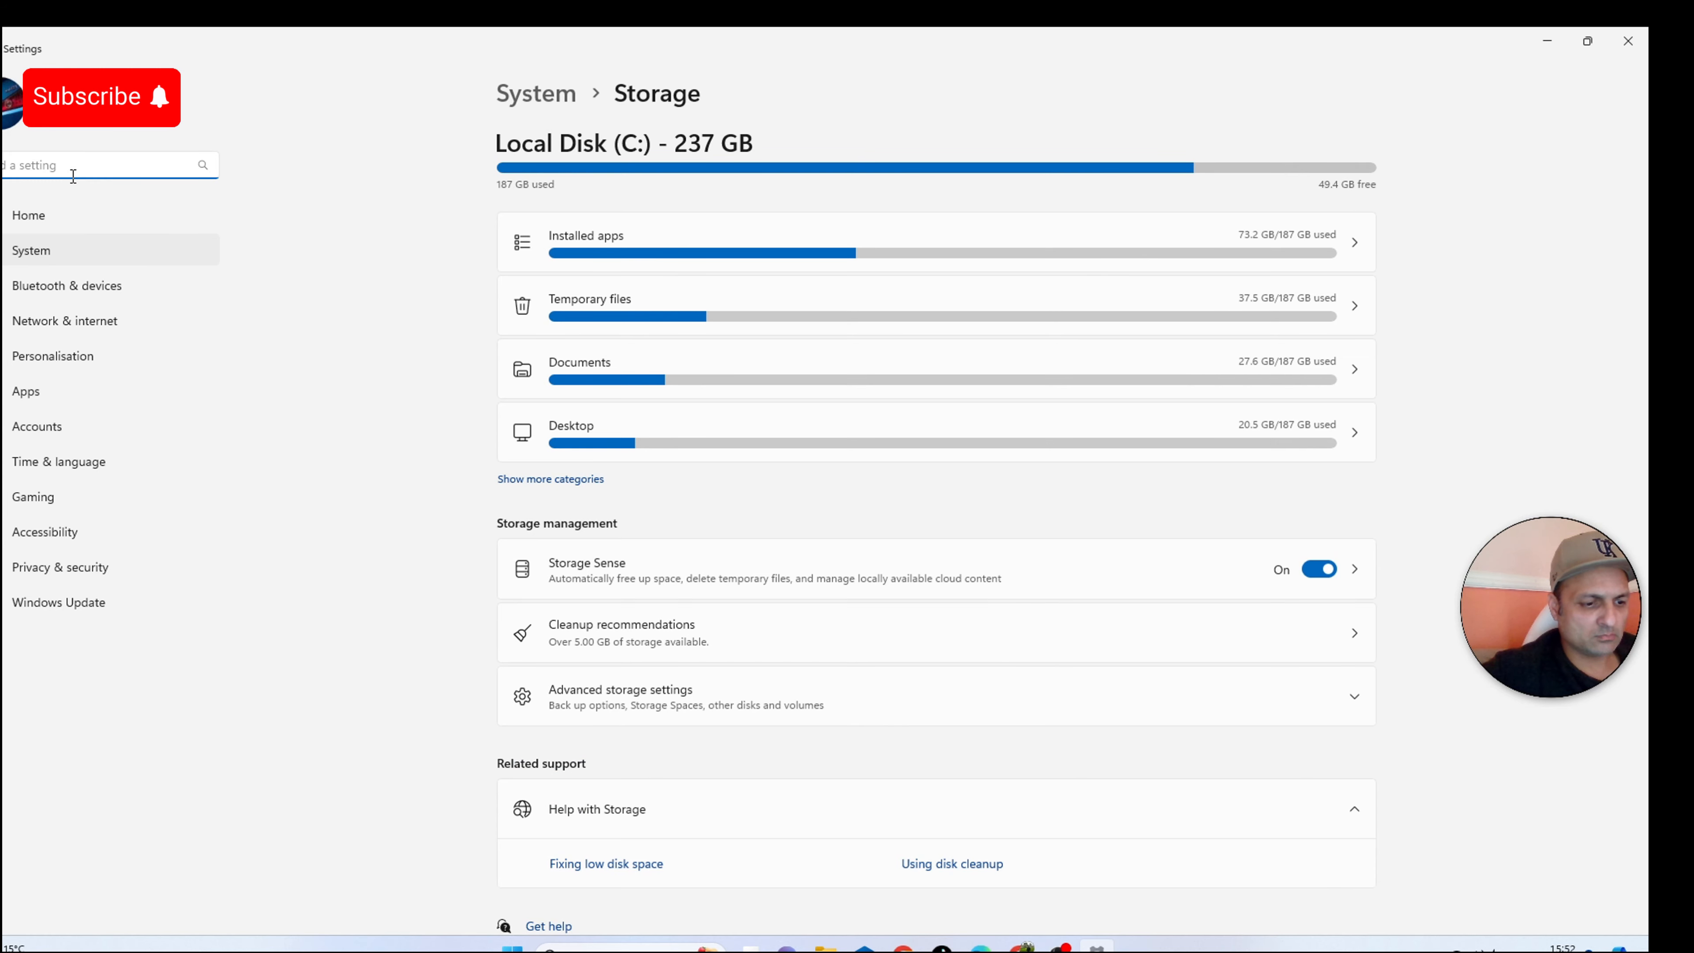
pyautogui.write('advance')
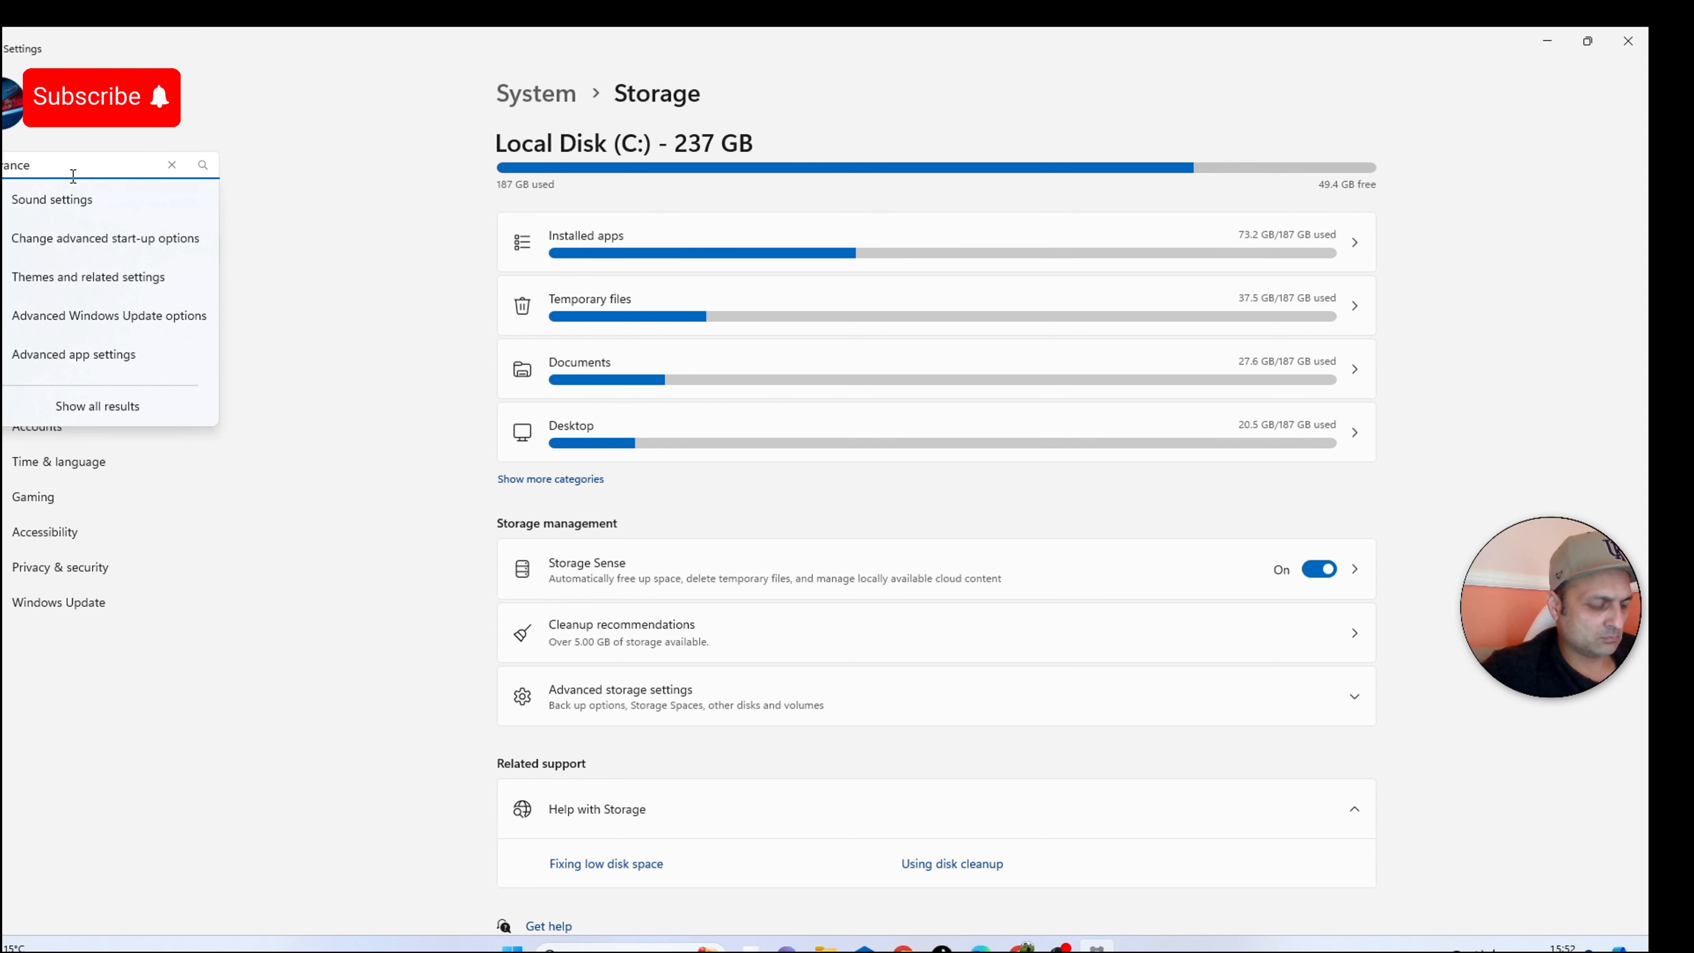
pyautogui.write(' p')
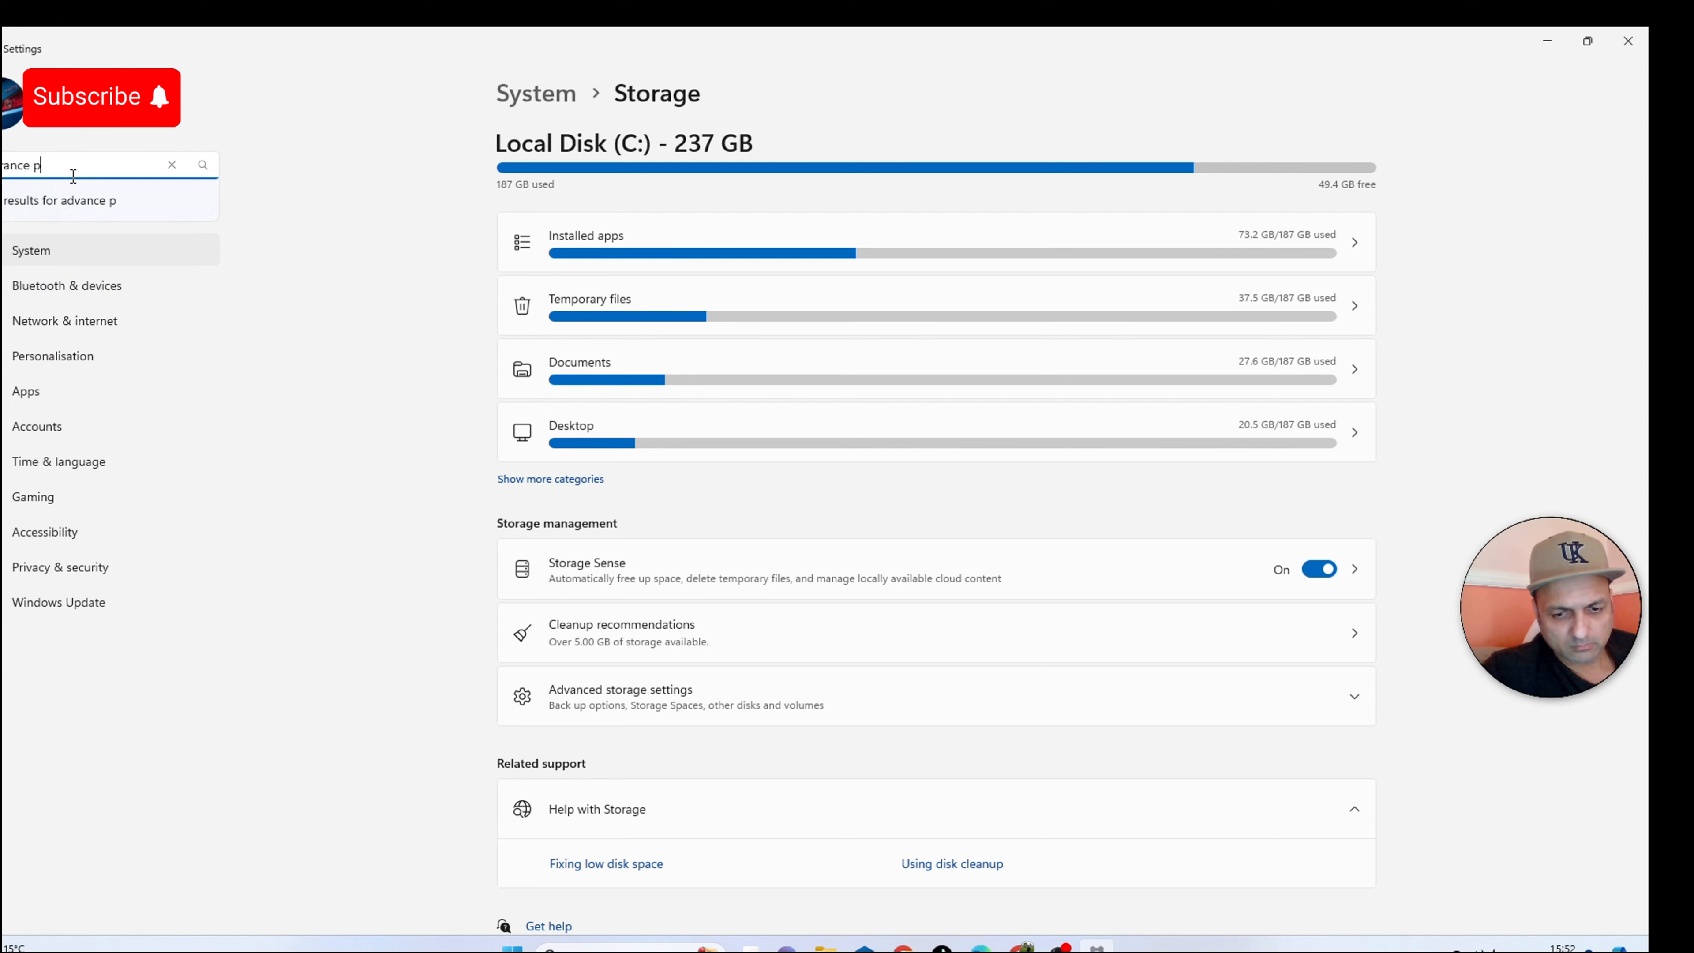
pyautogui.write('riv')
pyautogui.press('BackSpace')
pyautogui.press('BackSpace')
pyautogui.press('BackSpace')
pyautogui.press('BackSpace')
pyautogui.press('BackSpace')
pyautogui.press('BackSpace')
pyautogui.press('BackSpace')
pyautogui.press('BackSpace')
pyautogui.press('BackSpace')
pyautogui.press('BackSpace')
pyautogui.press('BackSpace')
pyautogui.press('BackSpace')
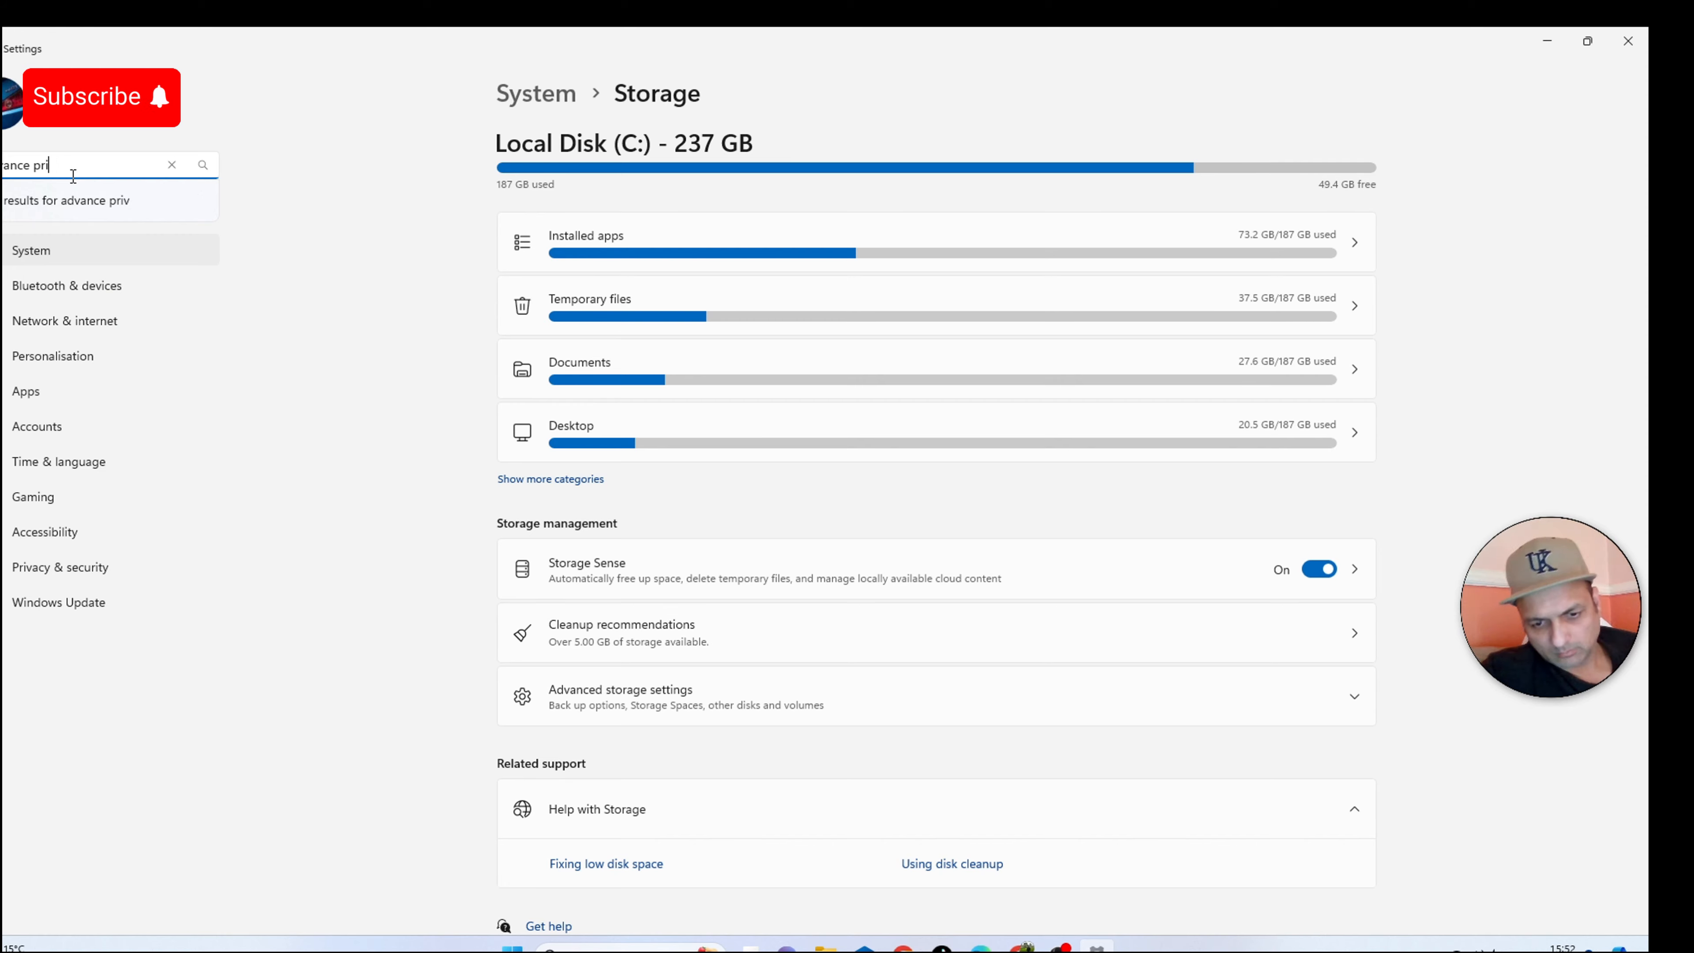
pyautogui.click(28, 215)
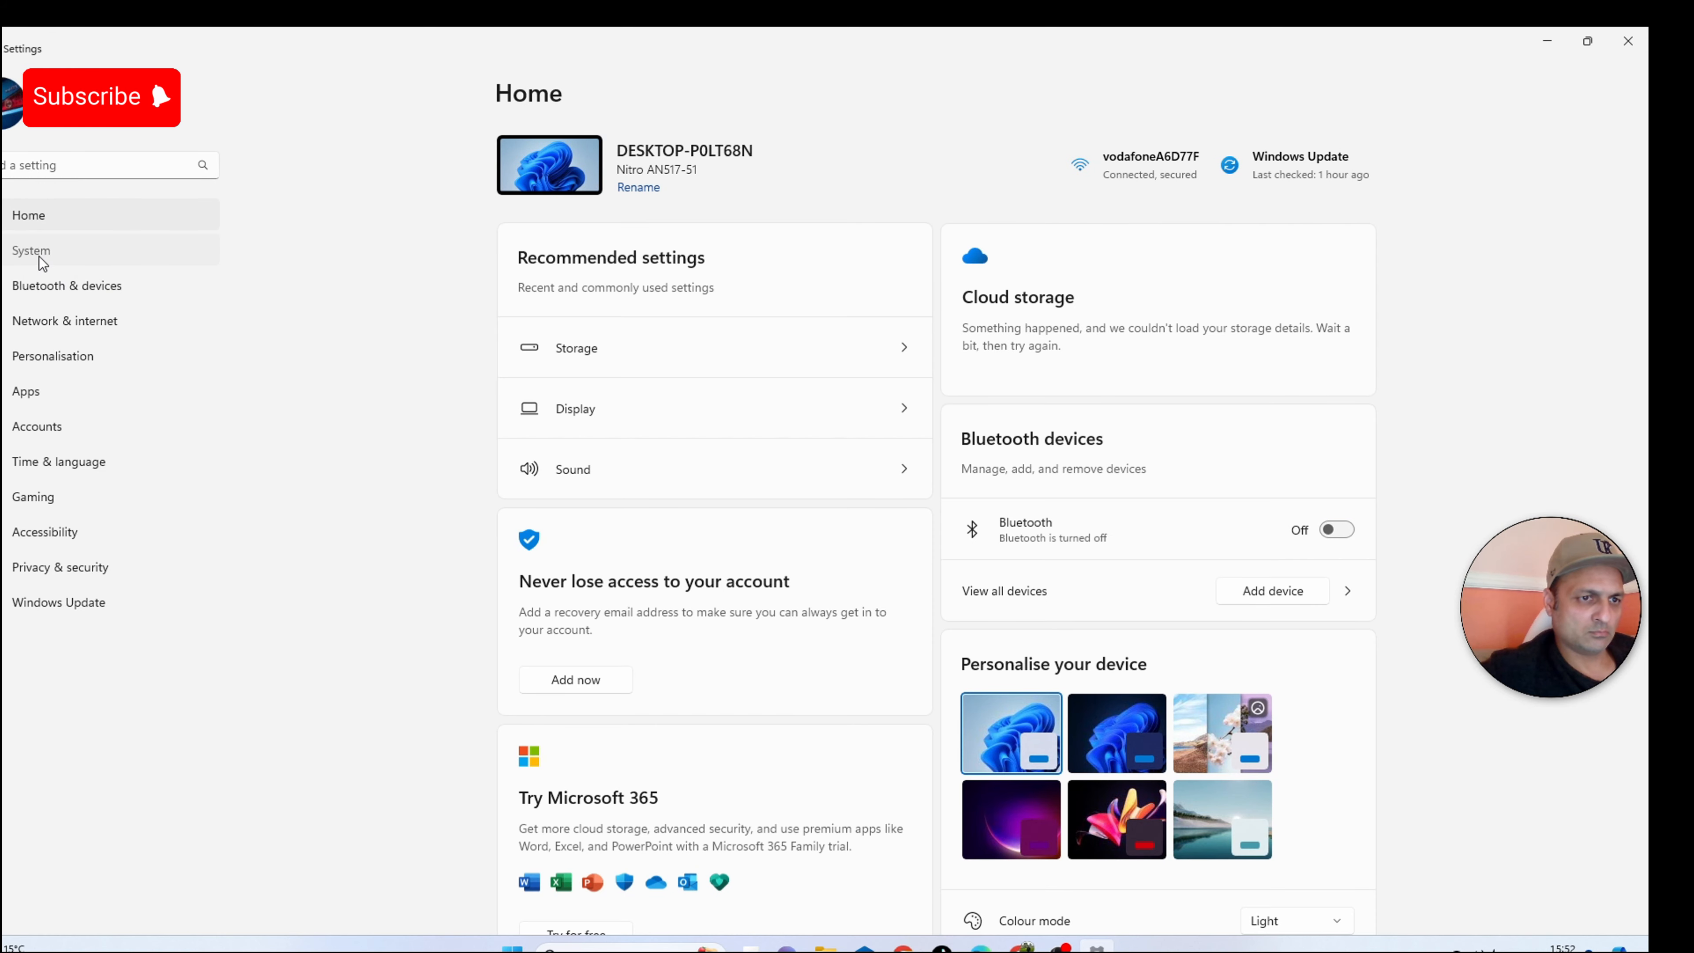
pyautogui.click(40, 258)
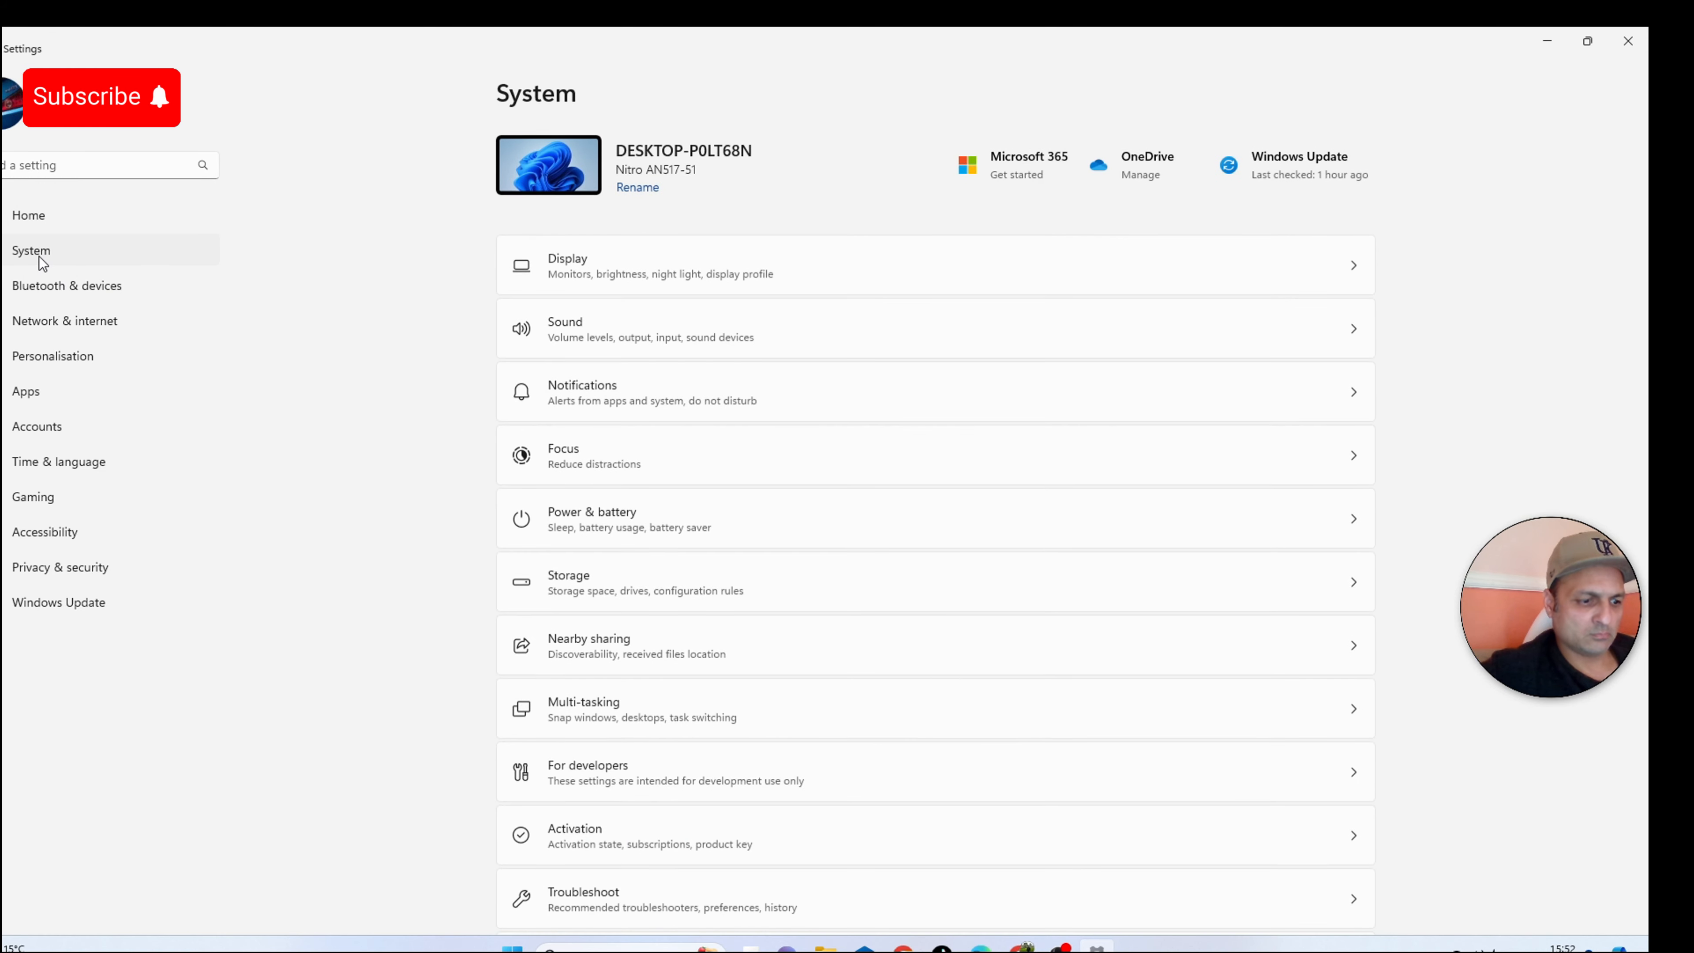
# In the General privacy permissions, turn off language list access, app launch tracking, suggested content and Settings notifications.
pyautogui.click(129, 566)
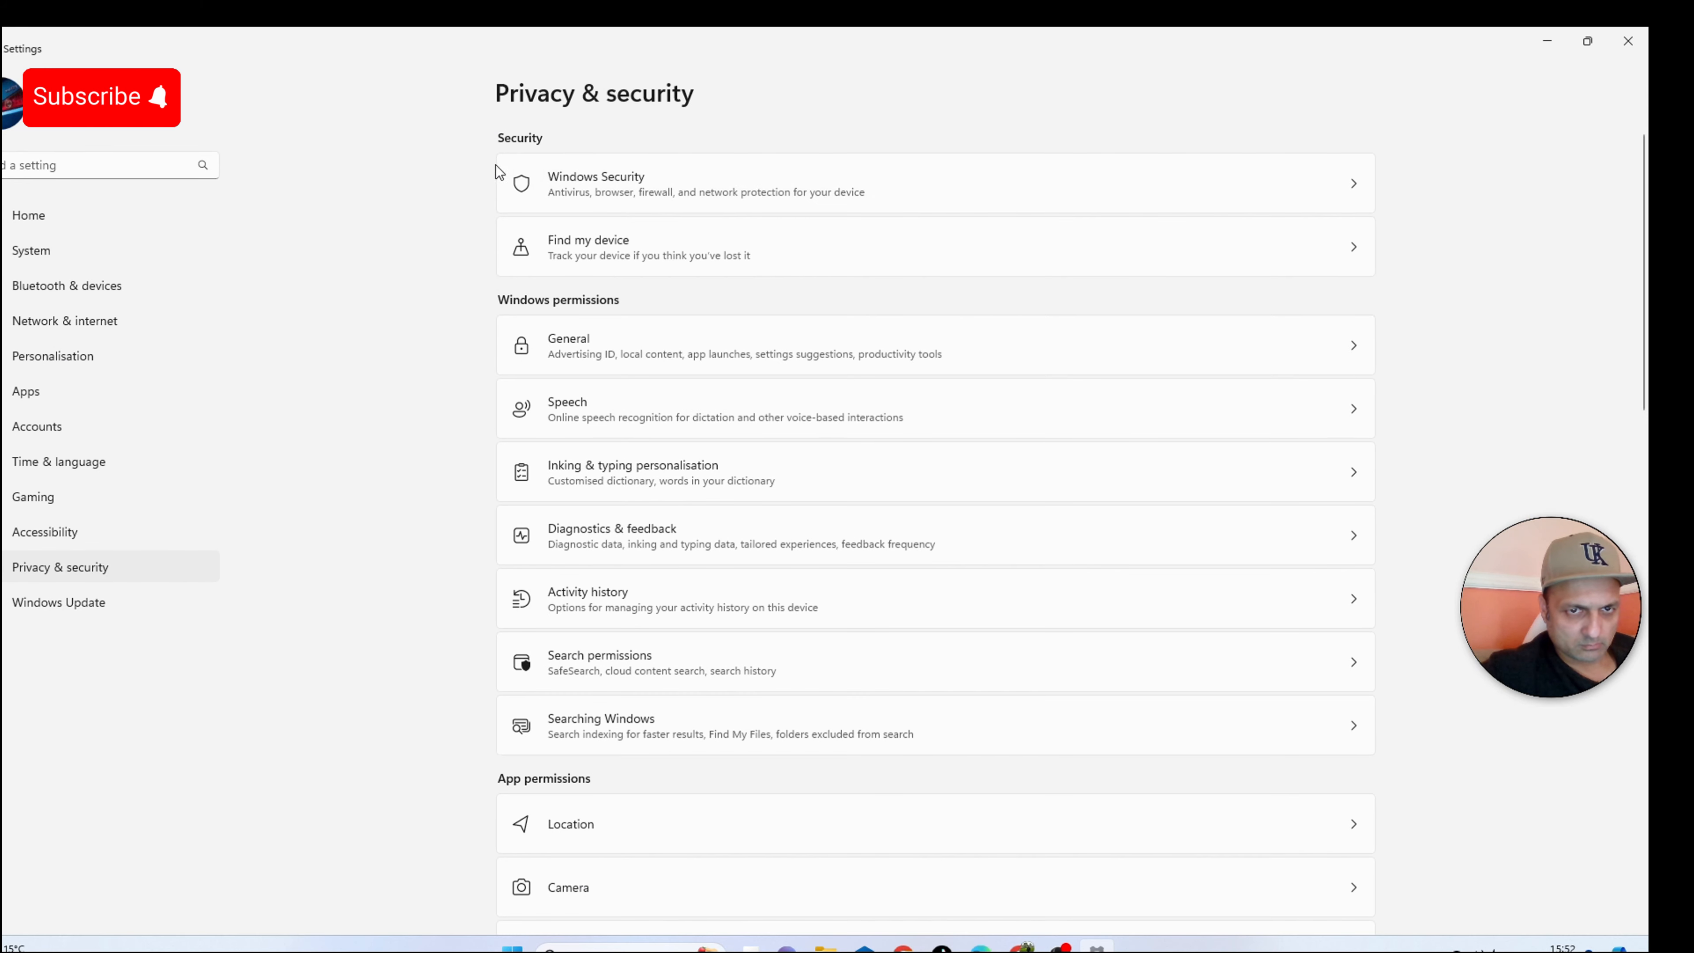
pyautogui.click(626, 366)
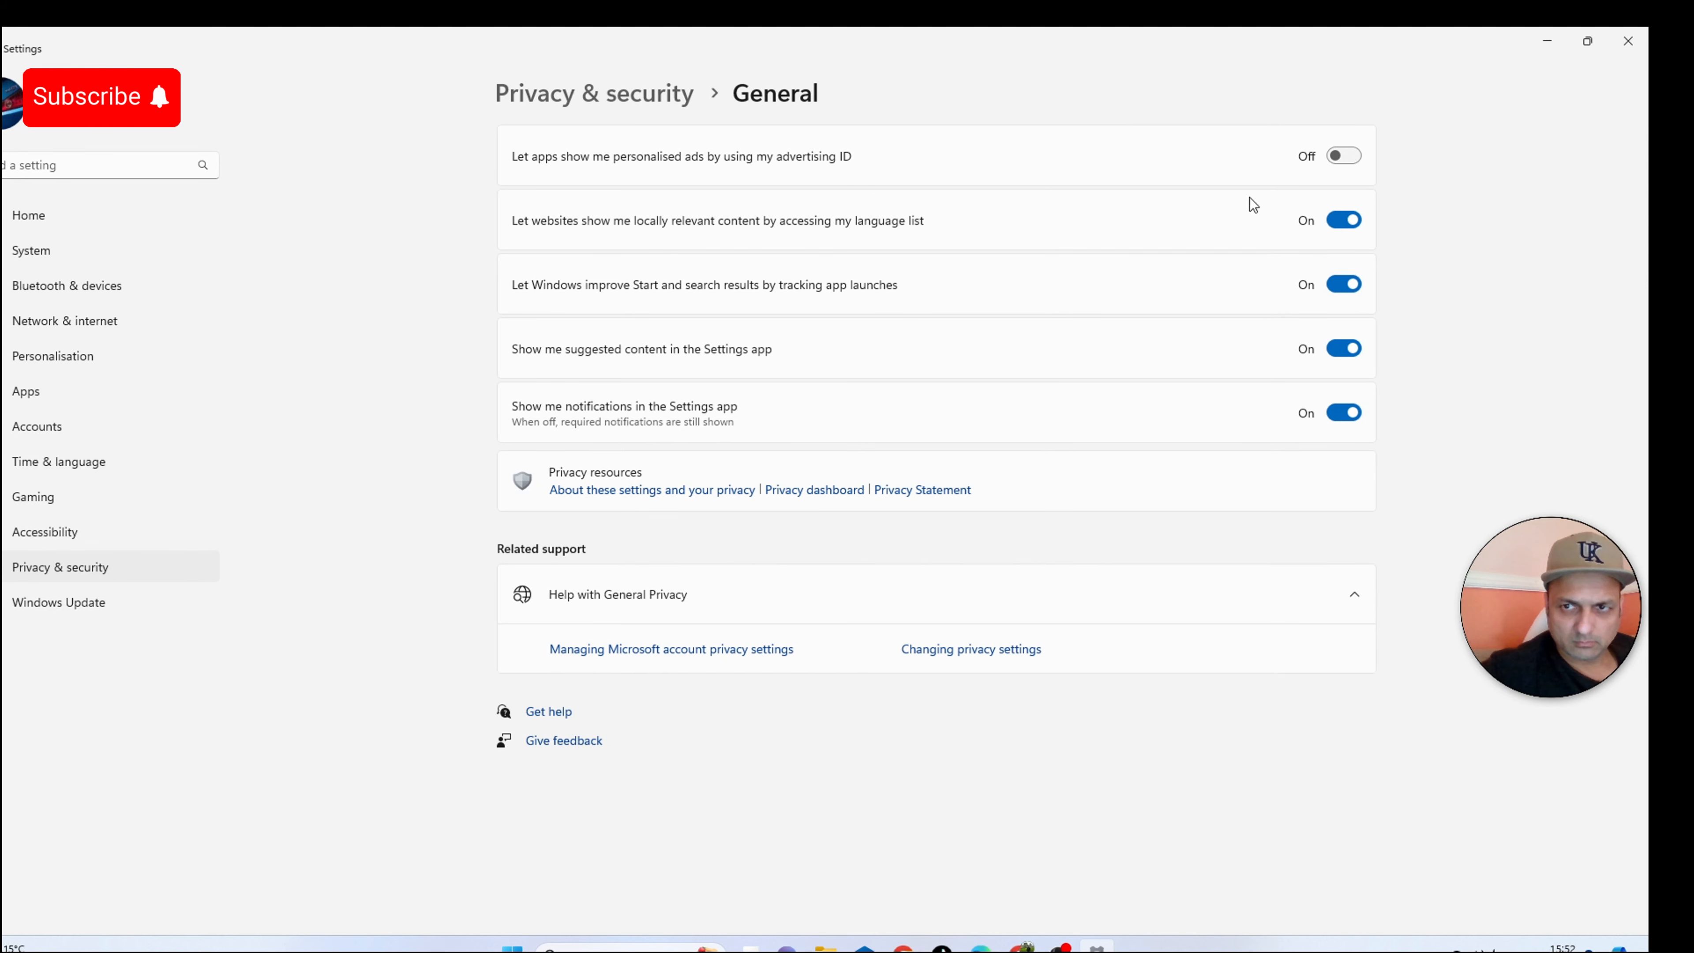
pyautogui.click(1344, 220)
pyautogui.click(1345, 286)
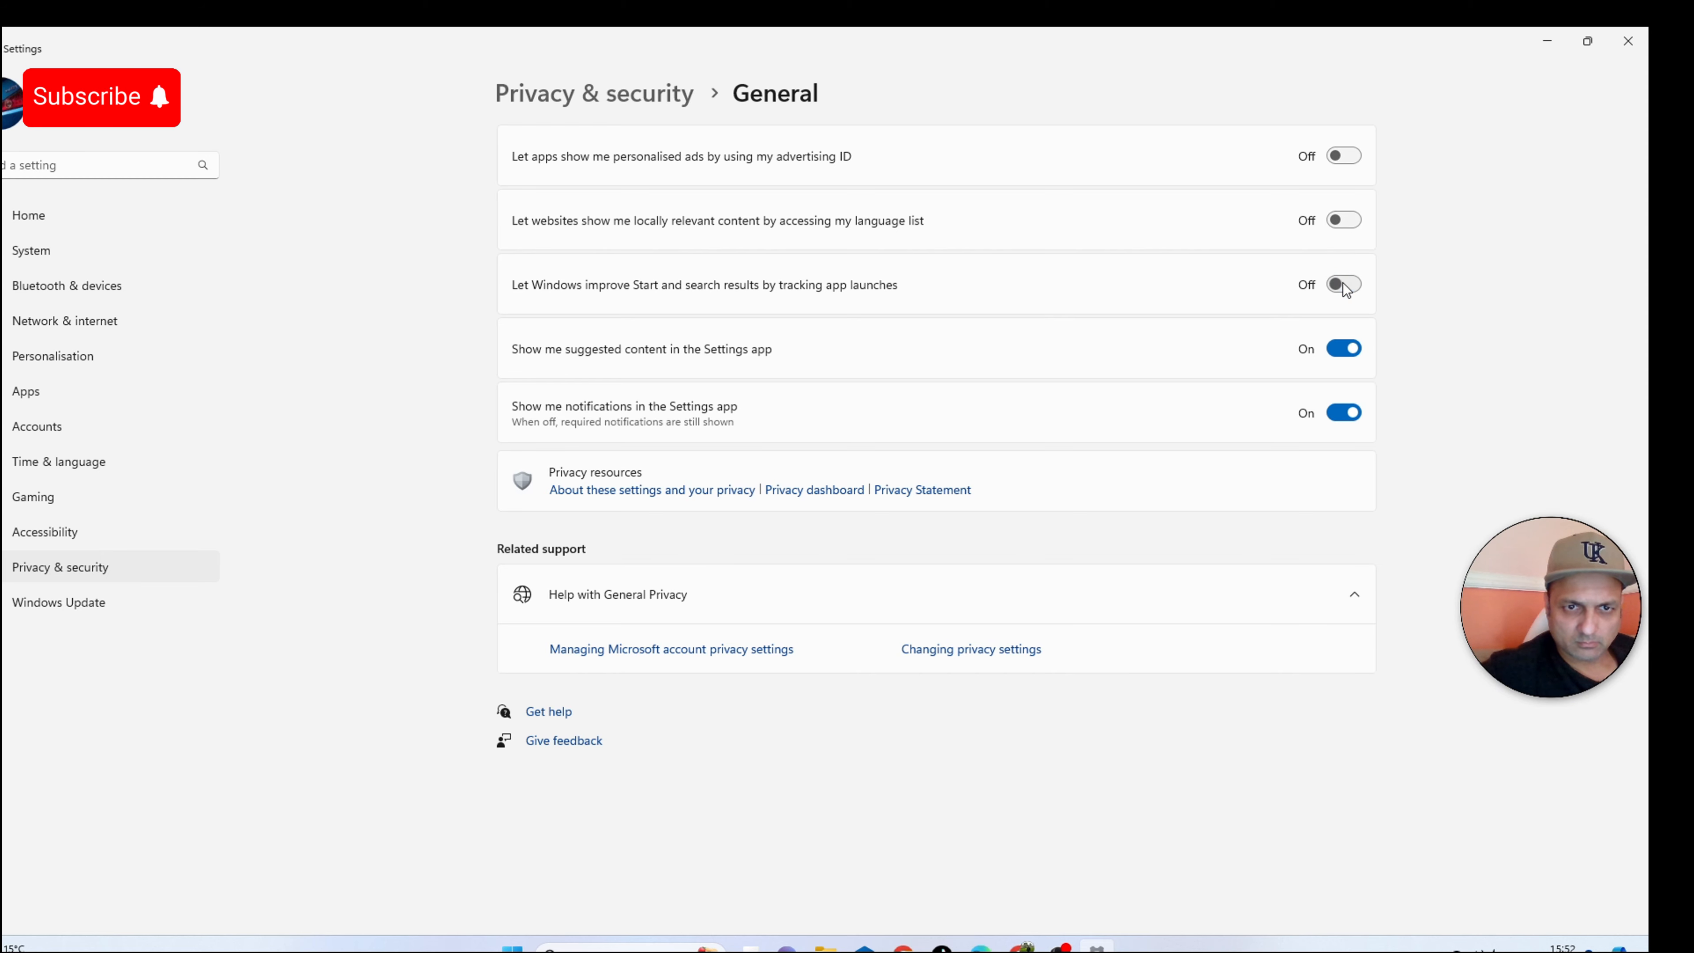
pyautogui.click(1346, 350)
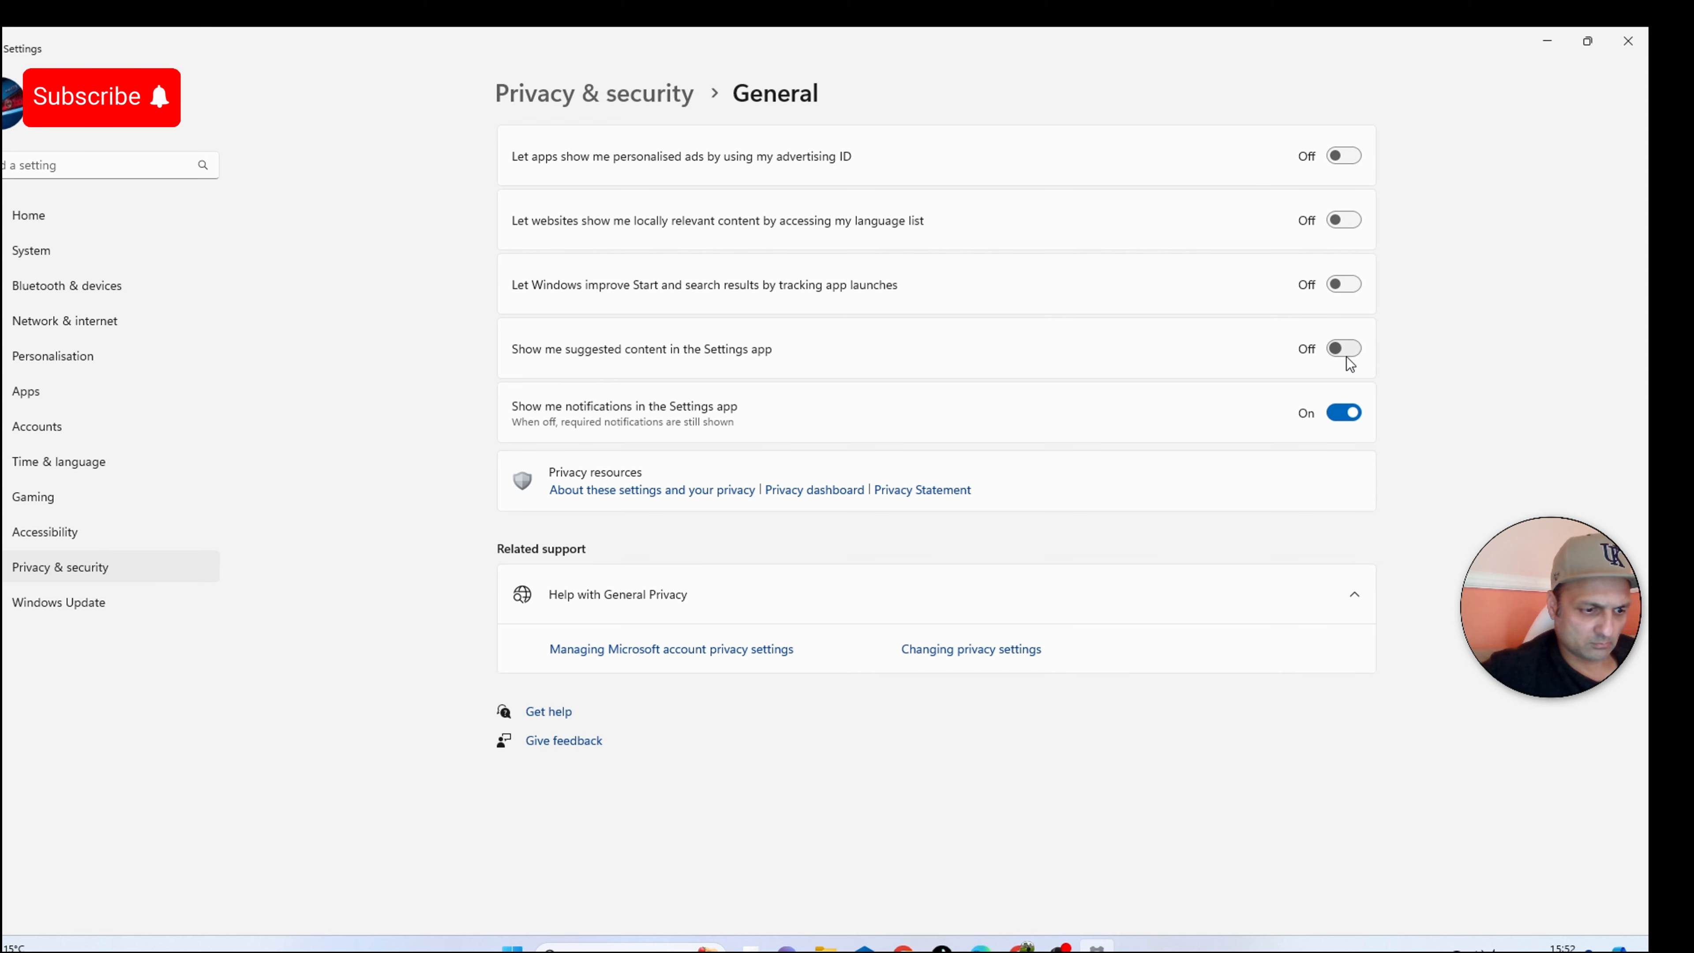
pyautogui.click(1345, 413)
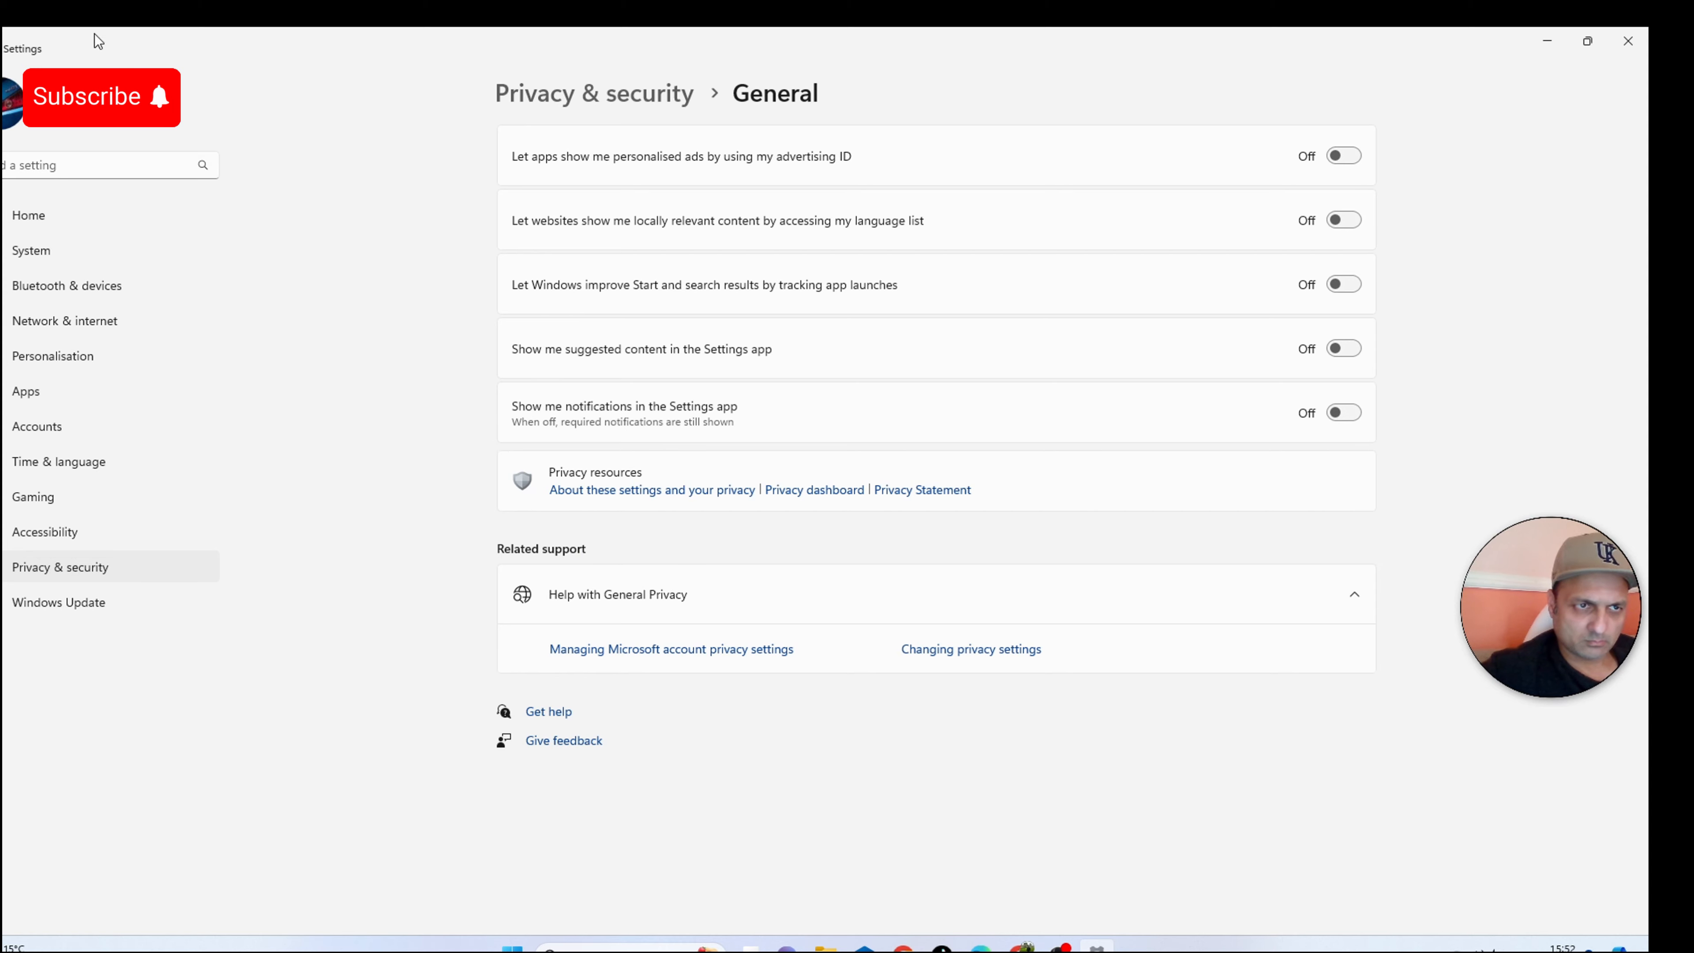
pyautogui.click(1, 49)
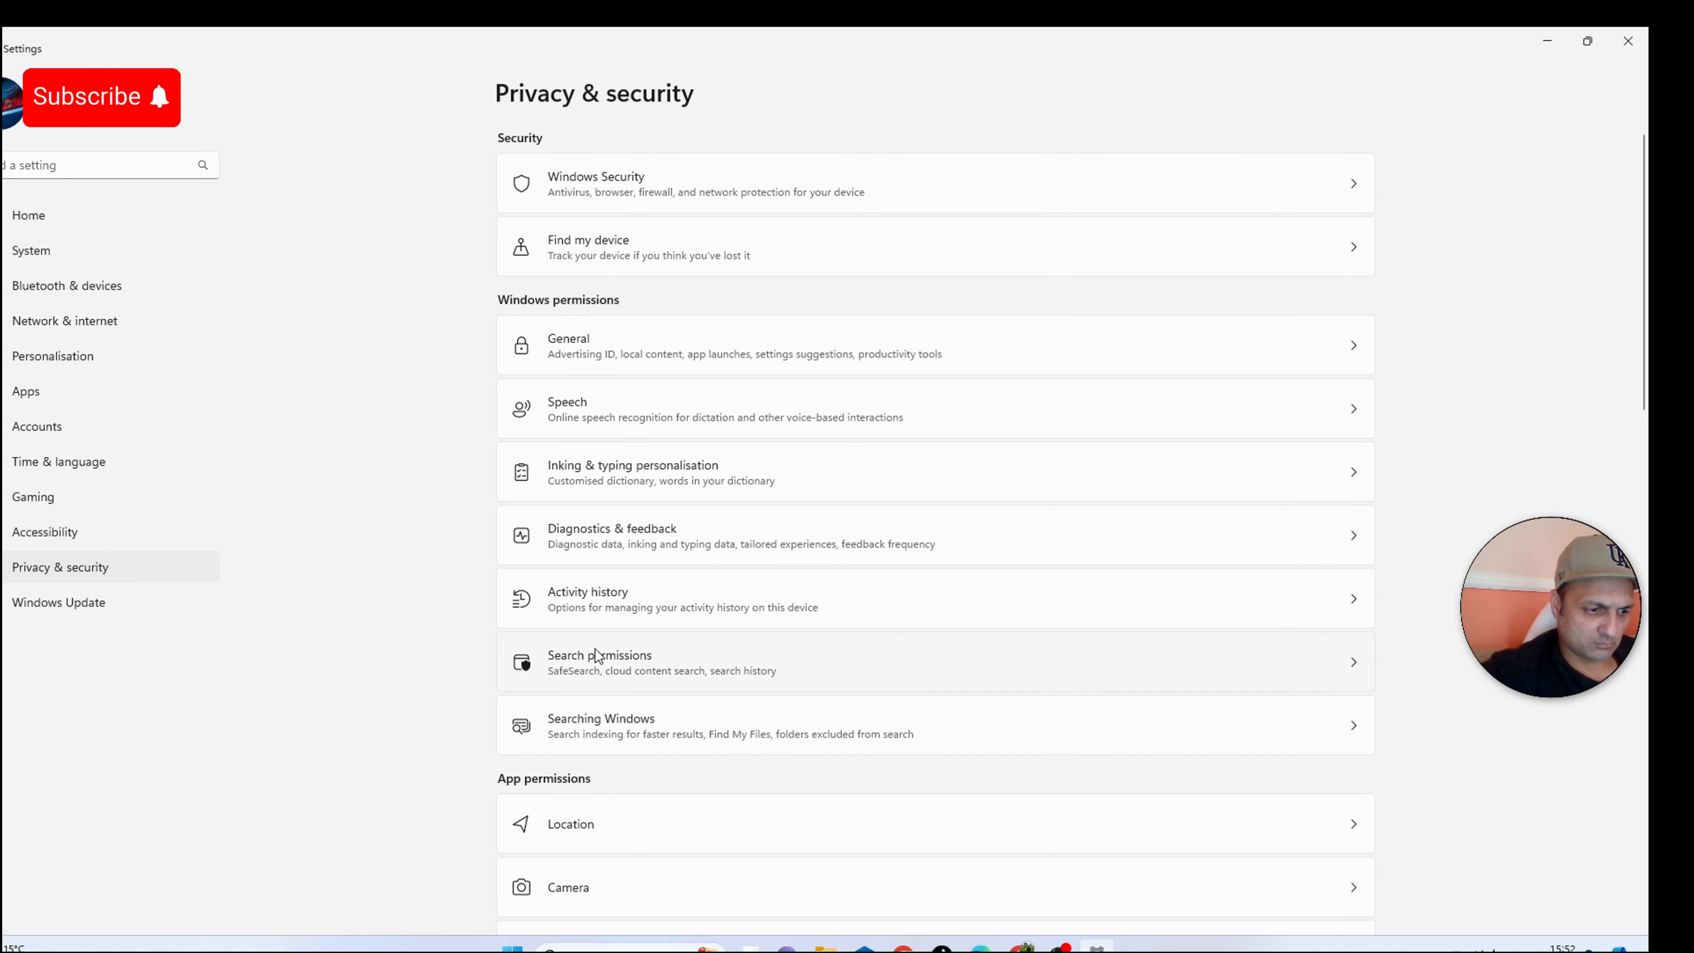
# Switch online speech recognition on and back off in the Speech privacy settings.
pyautogui.click(687, 418)
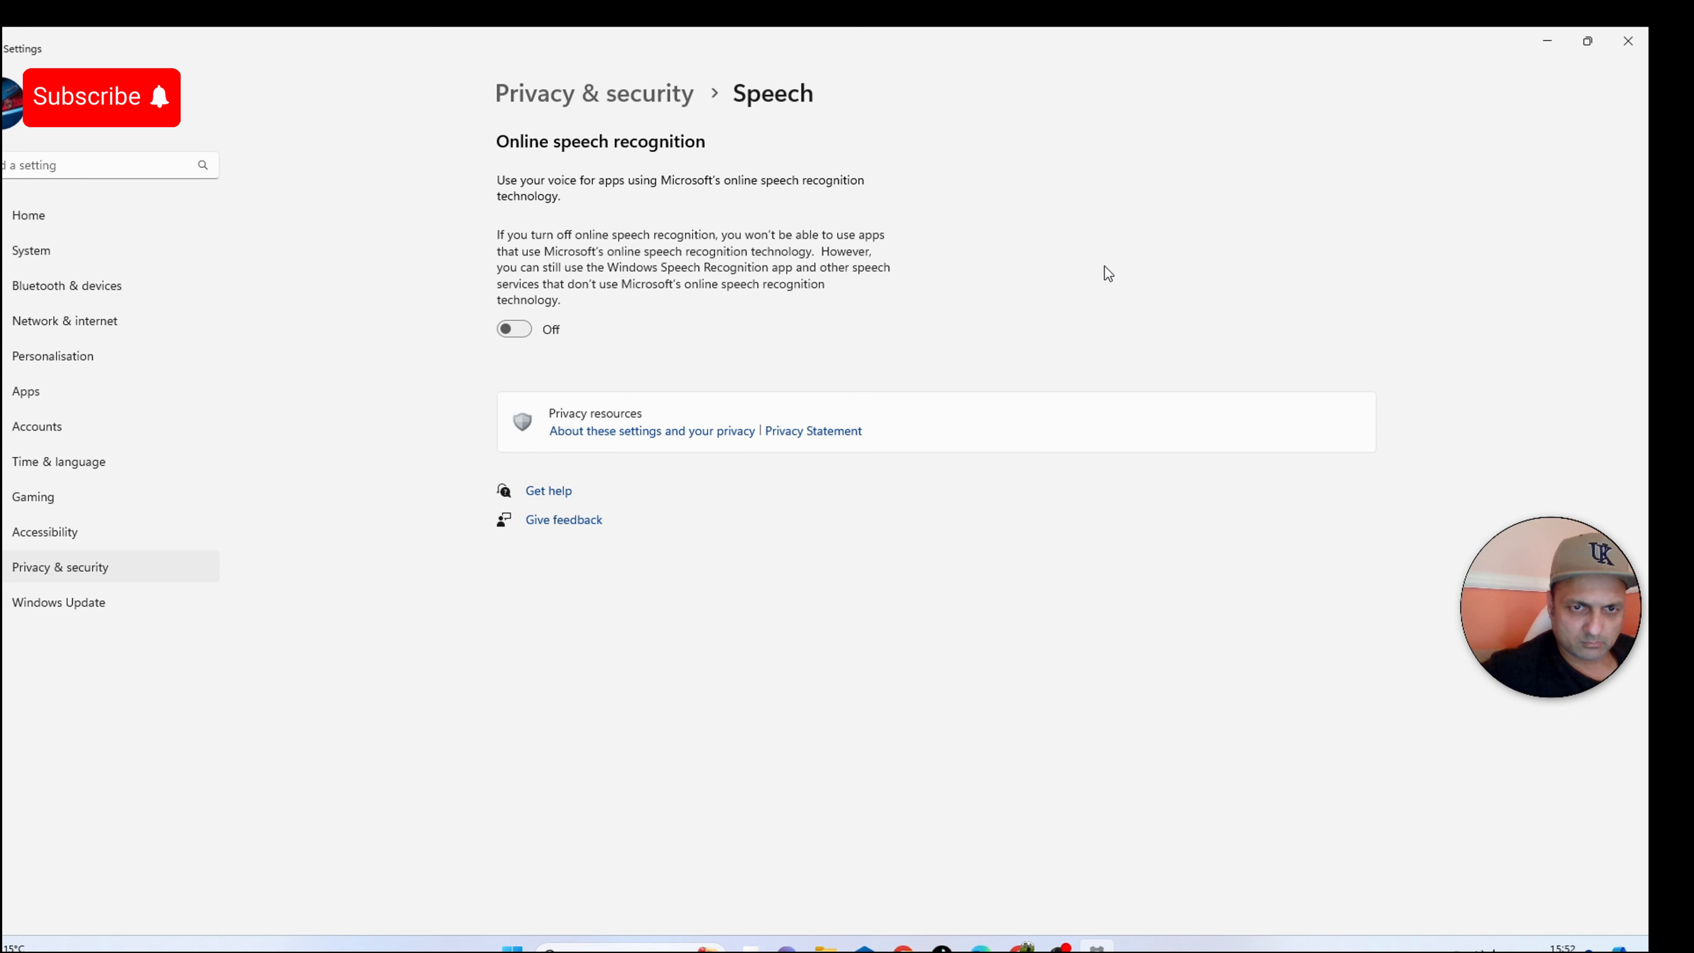
pyautogui.click(513, 329)
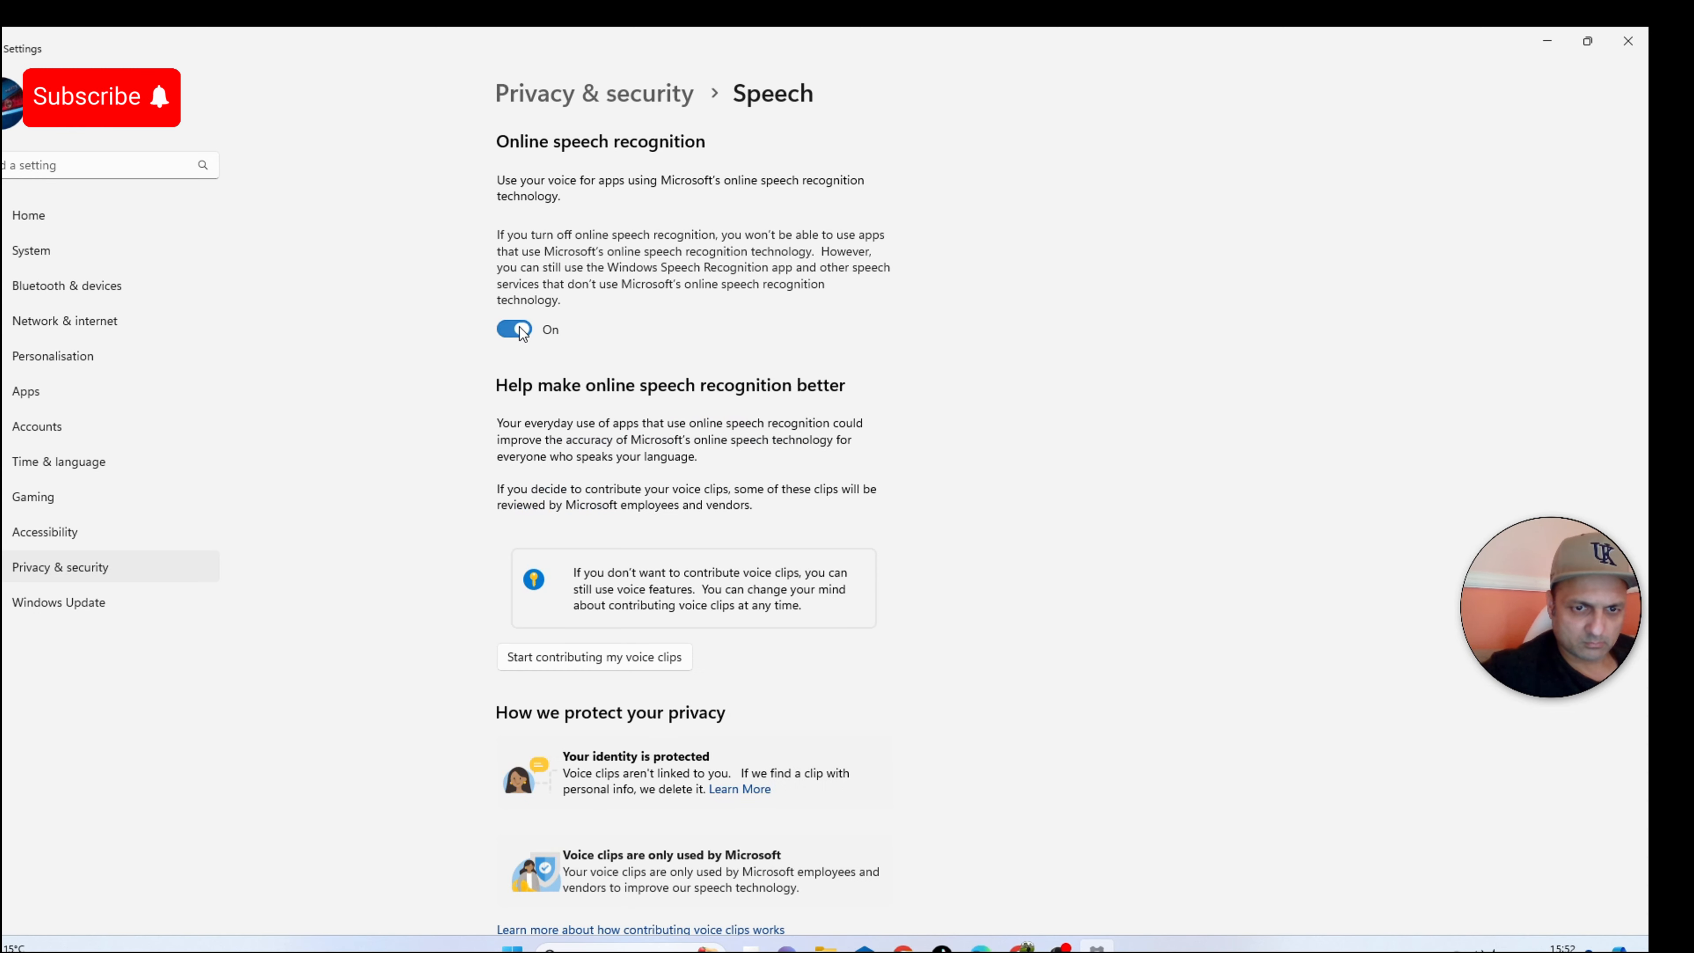
pyautogui.click(513, 329)
pyautogui.hotkey('alt', 'Left')
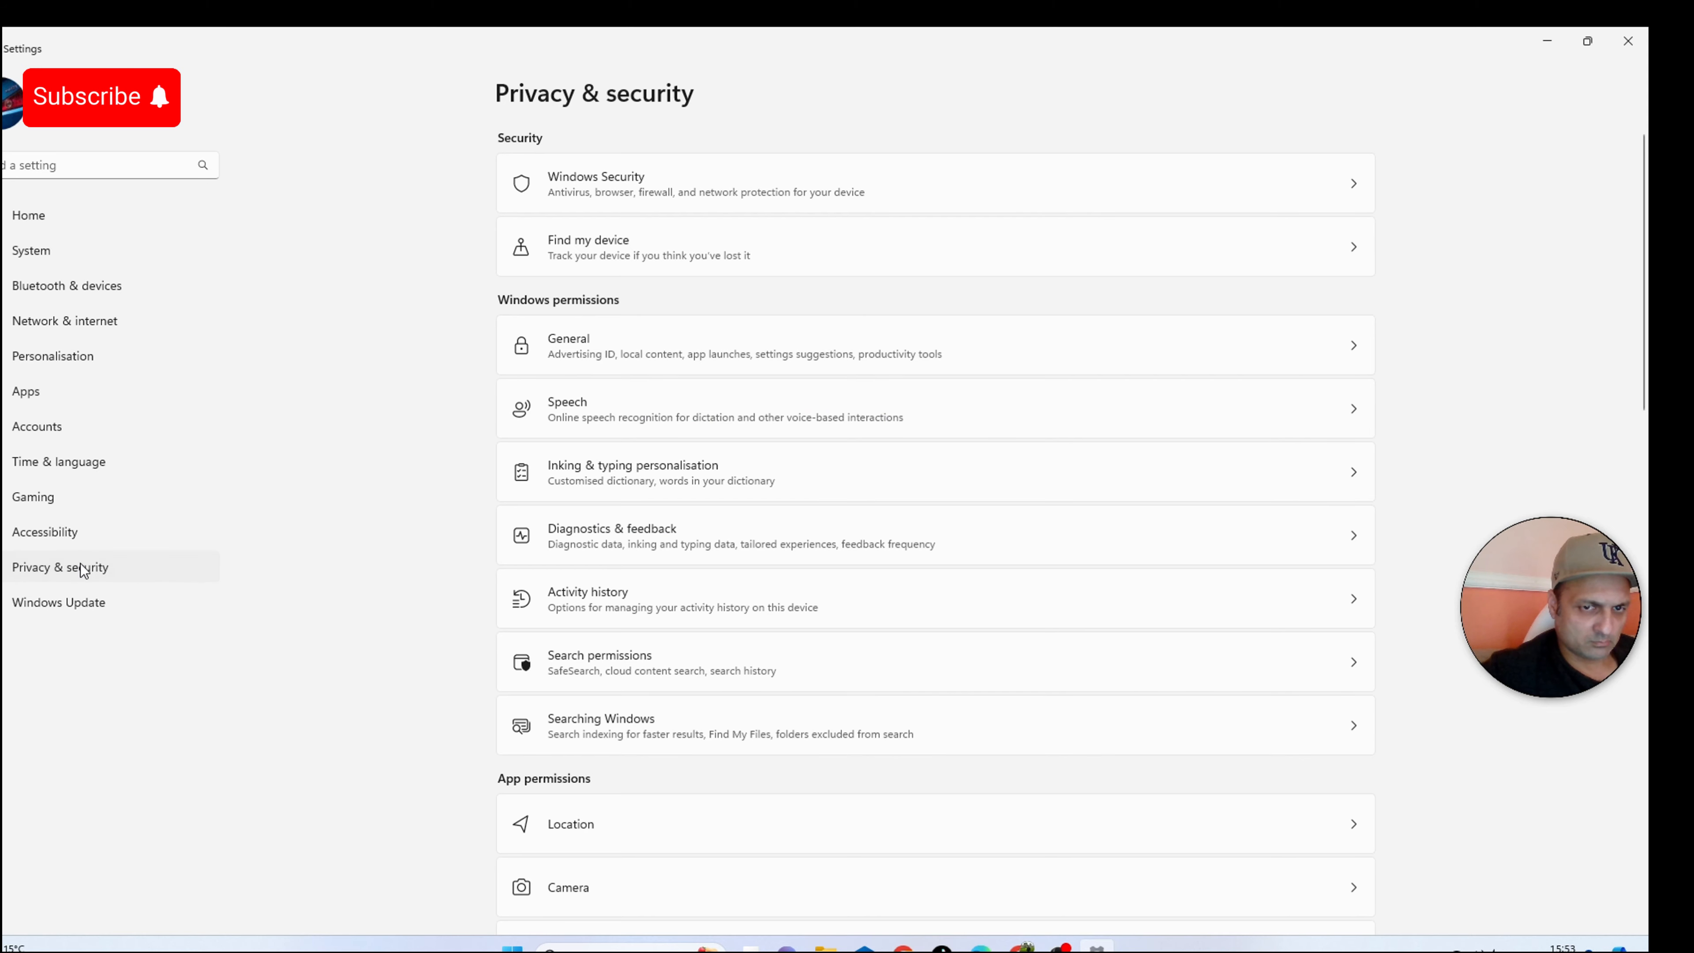
# Turn off the customised inking and typing dictionary under Inking & typing personalisation.
pyautogui.click(605, 492)
pyautogui.click(1344, 218)
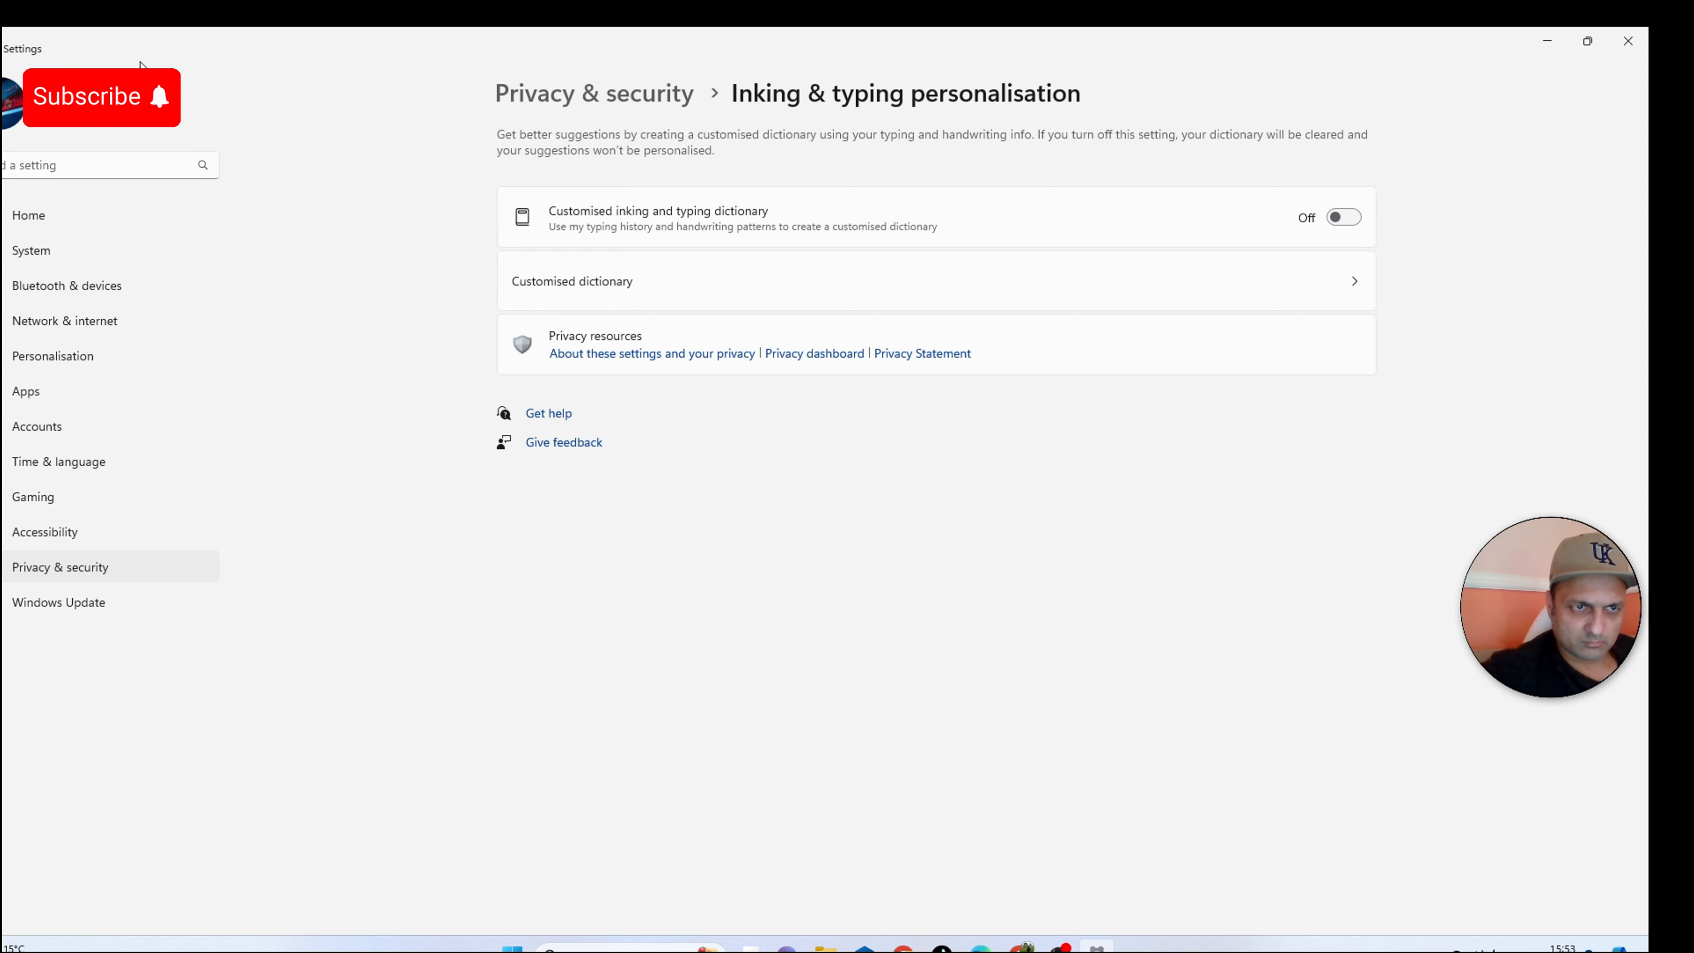
pyautogui.click(1, 48)
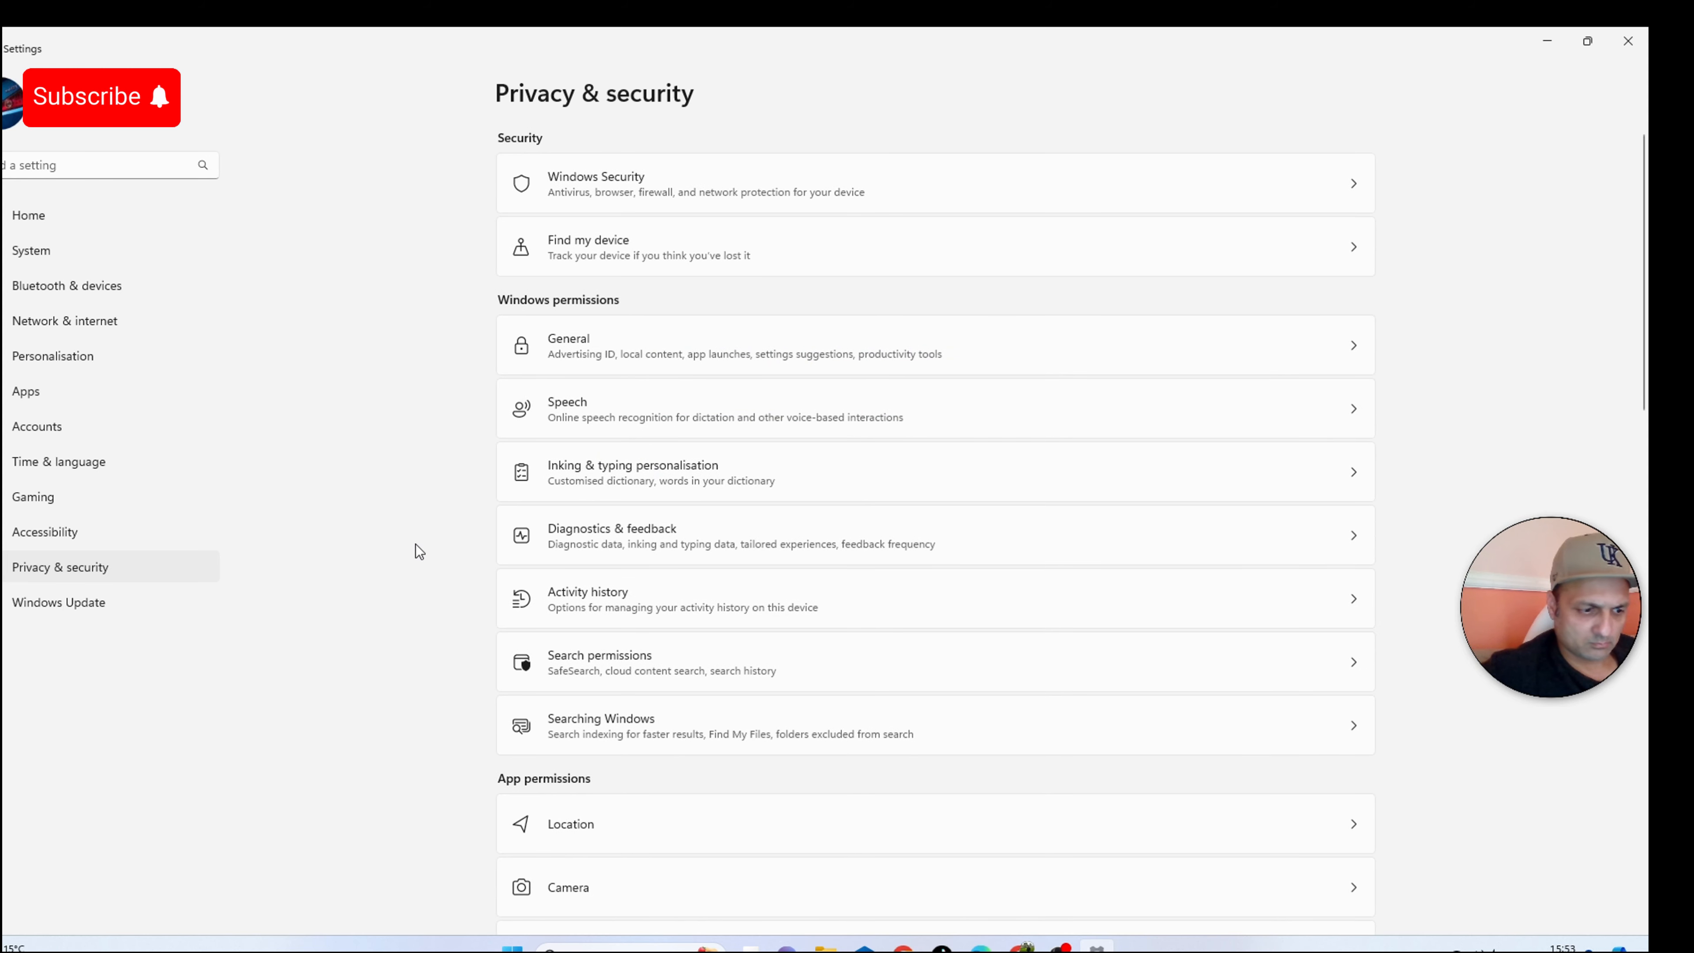
# Switch sending optional diagnostic data on and back off under Diagnostics & feedback.
pyautogui.click(643, 536)
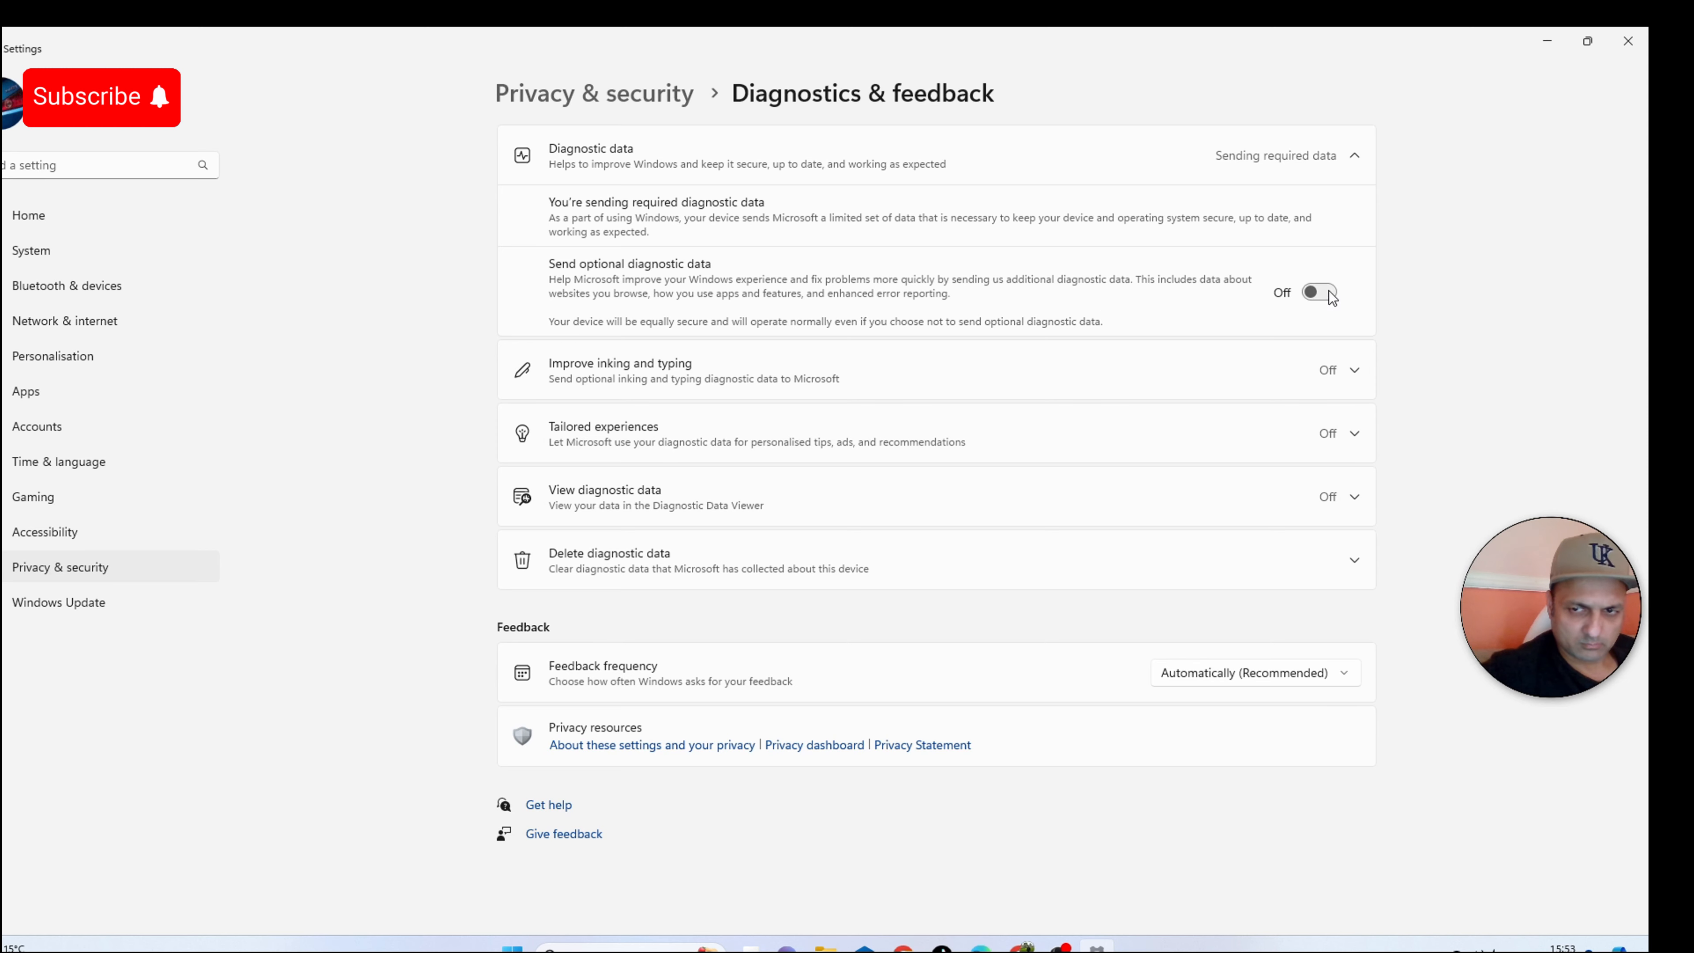
pyautogui.click(1312, 294)
pyautogui.click(1313, 294)
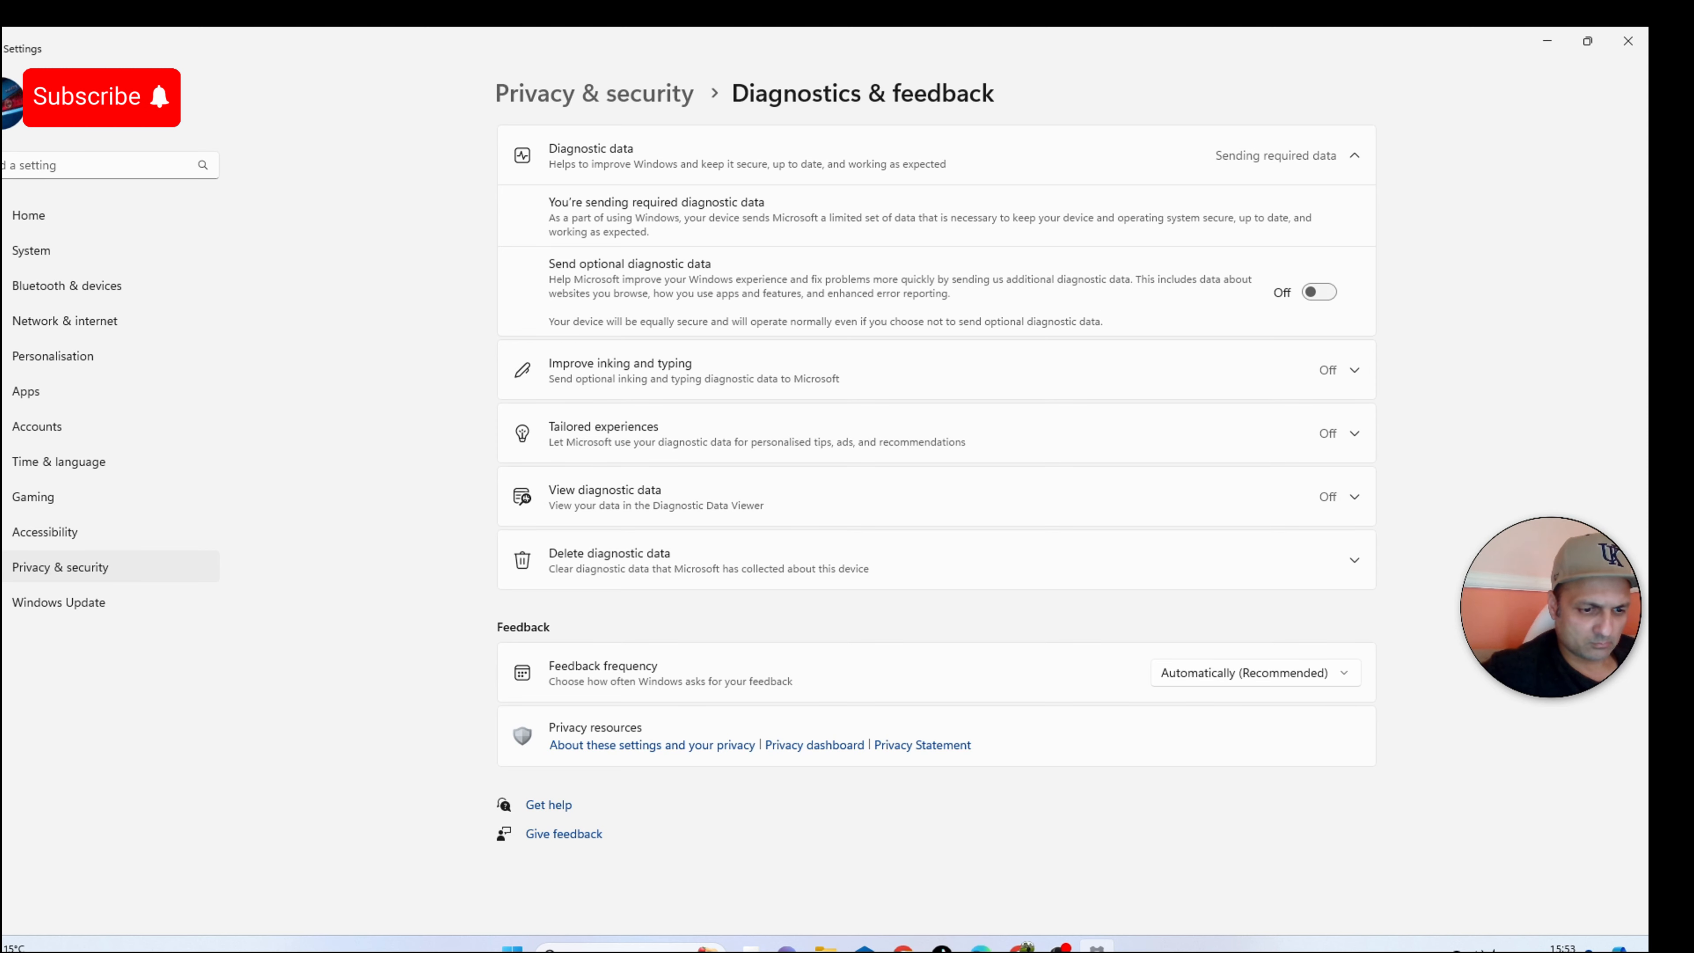
pyautogui.click(2, 48)
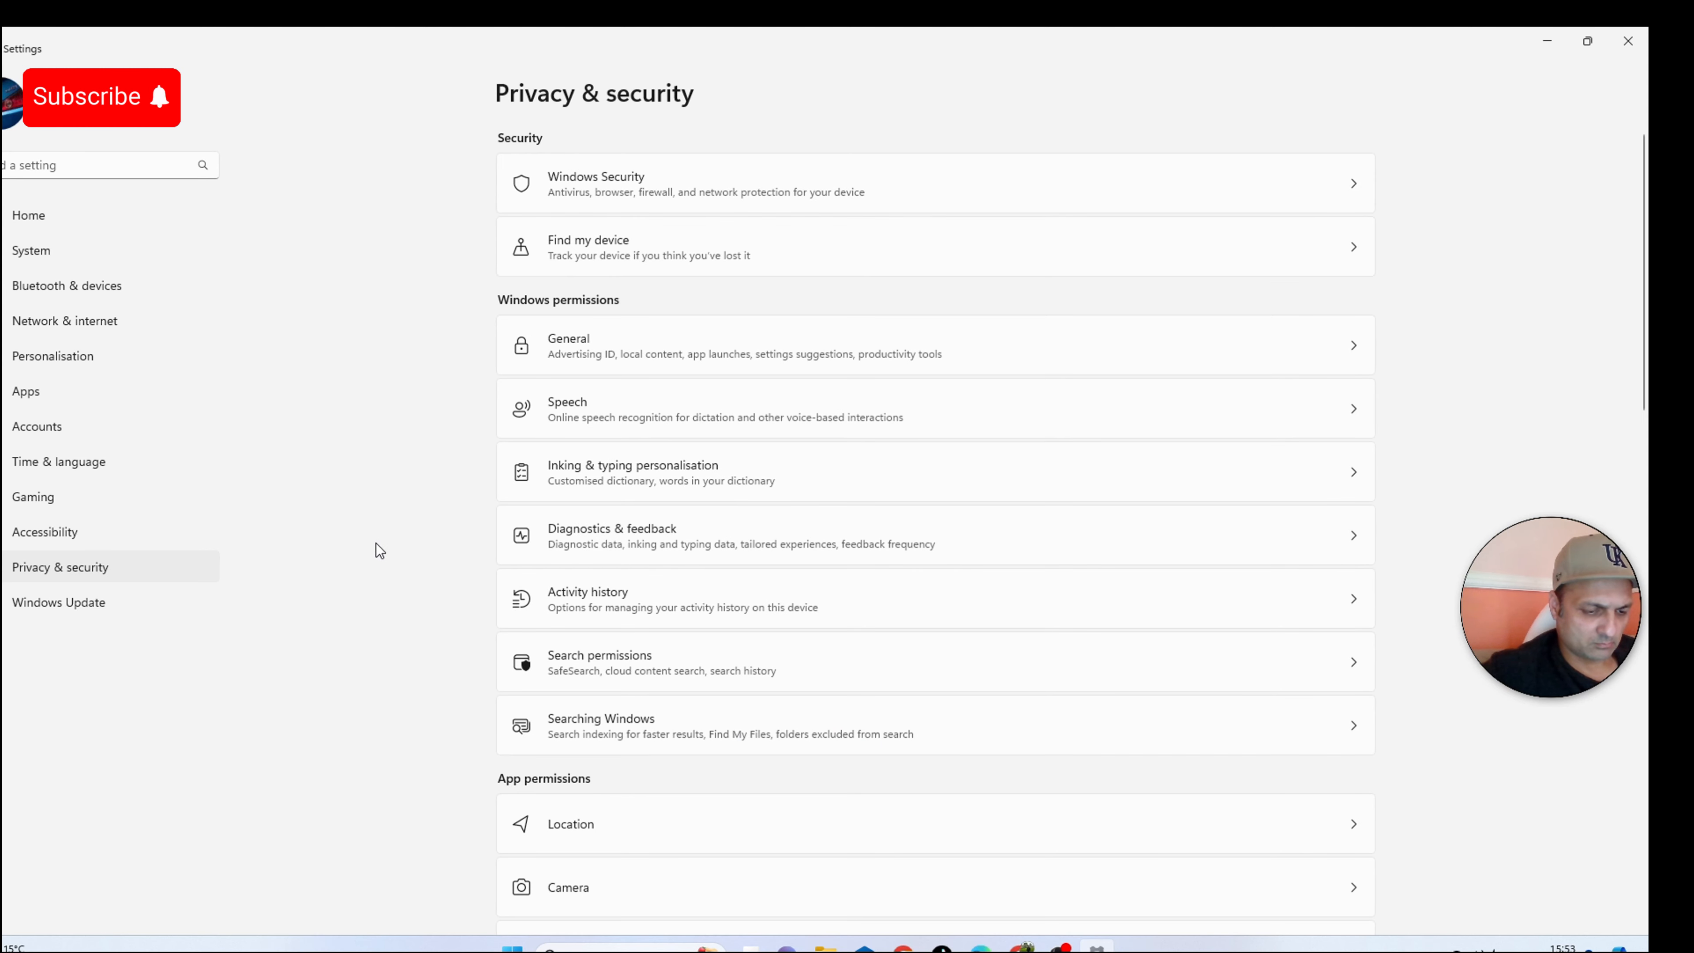
# Examine the Search permissions and the Location access settings in the privacy and security section.
pyautogui.scroll(-6, 376, 543)
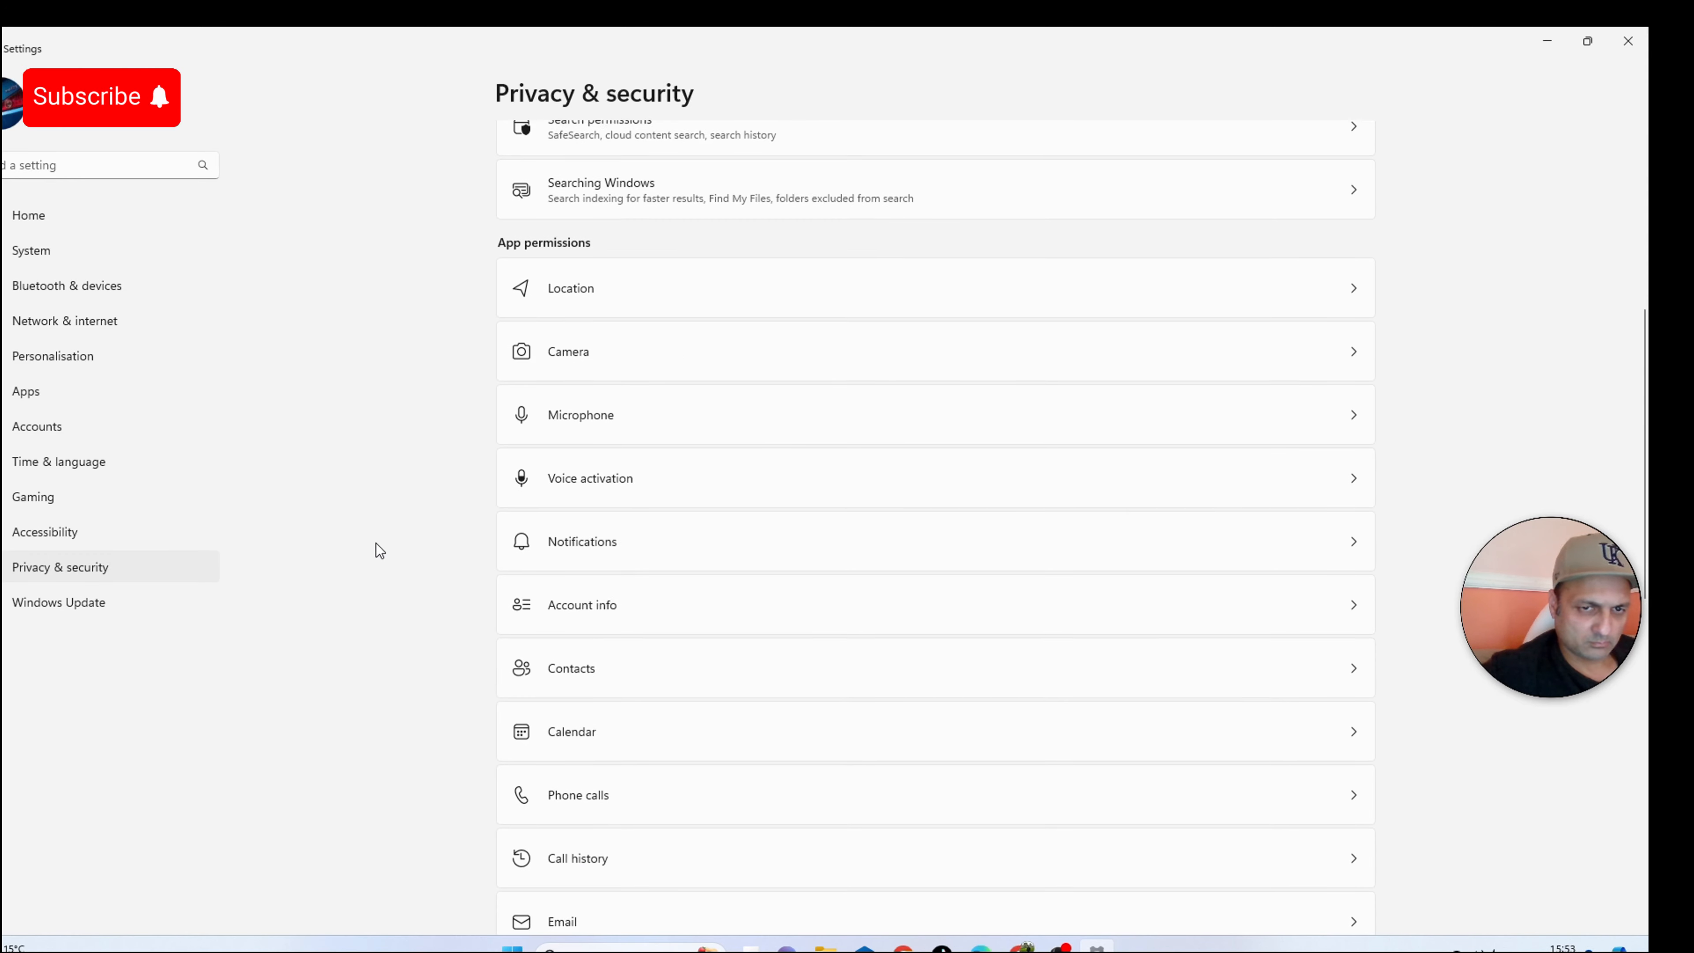
pyautogui.scroll(4, 377, 543)
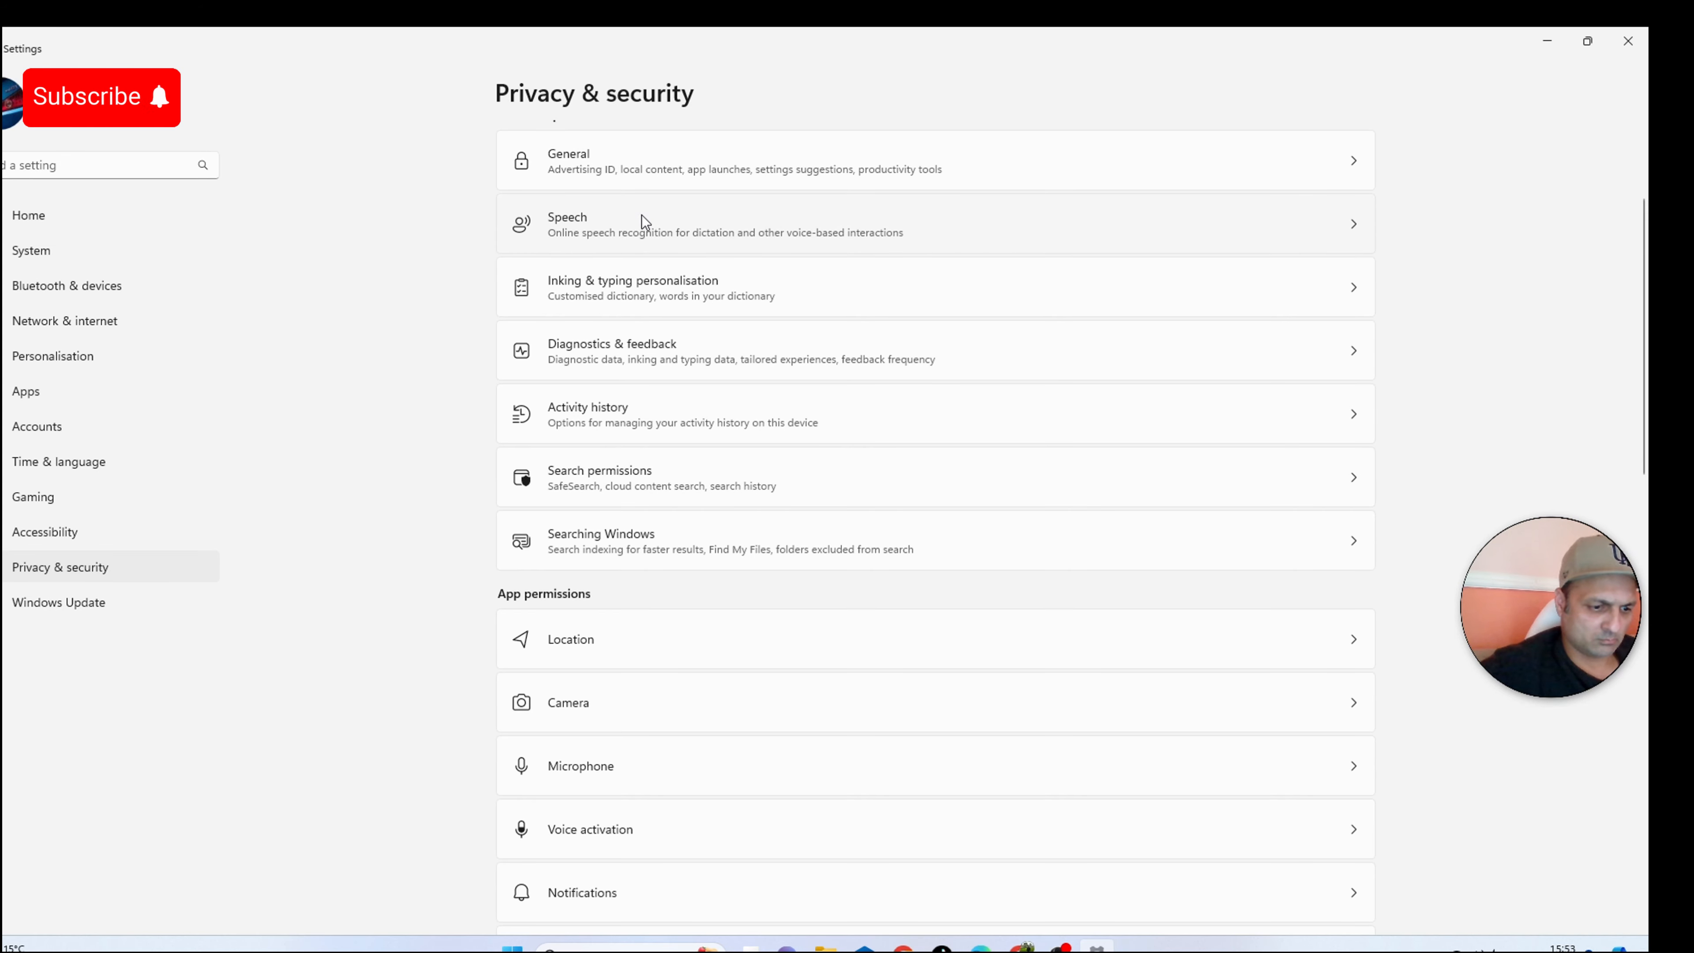
pyautogui.click(590, 488)
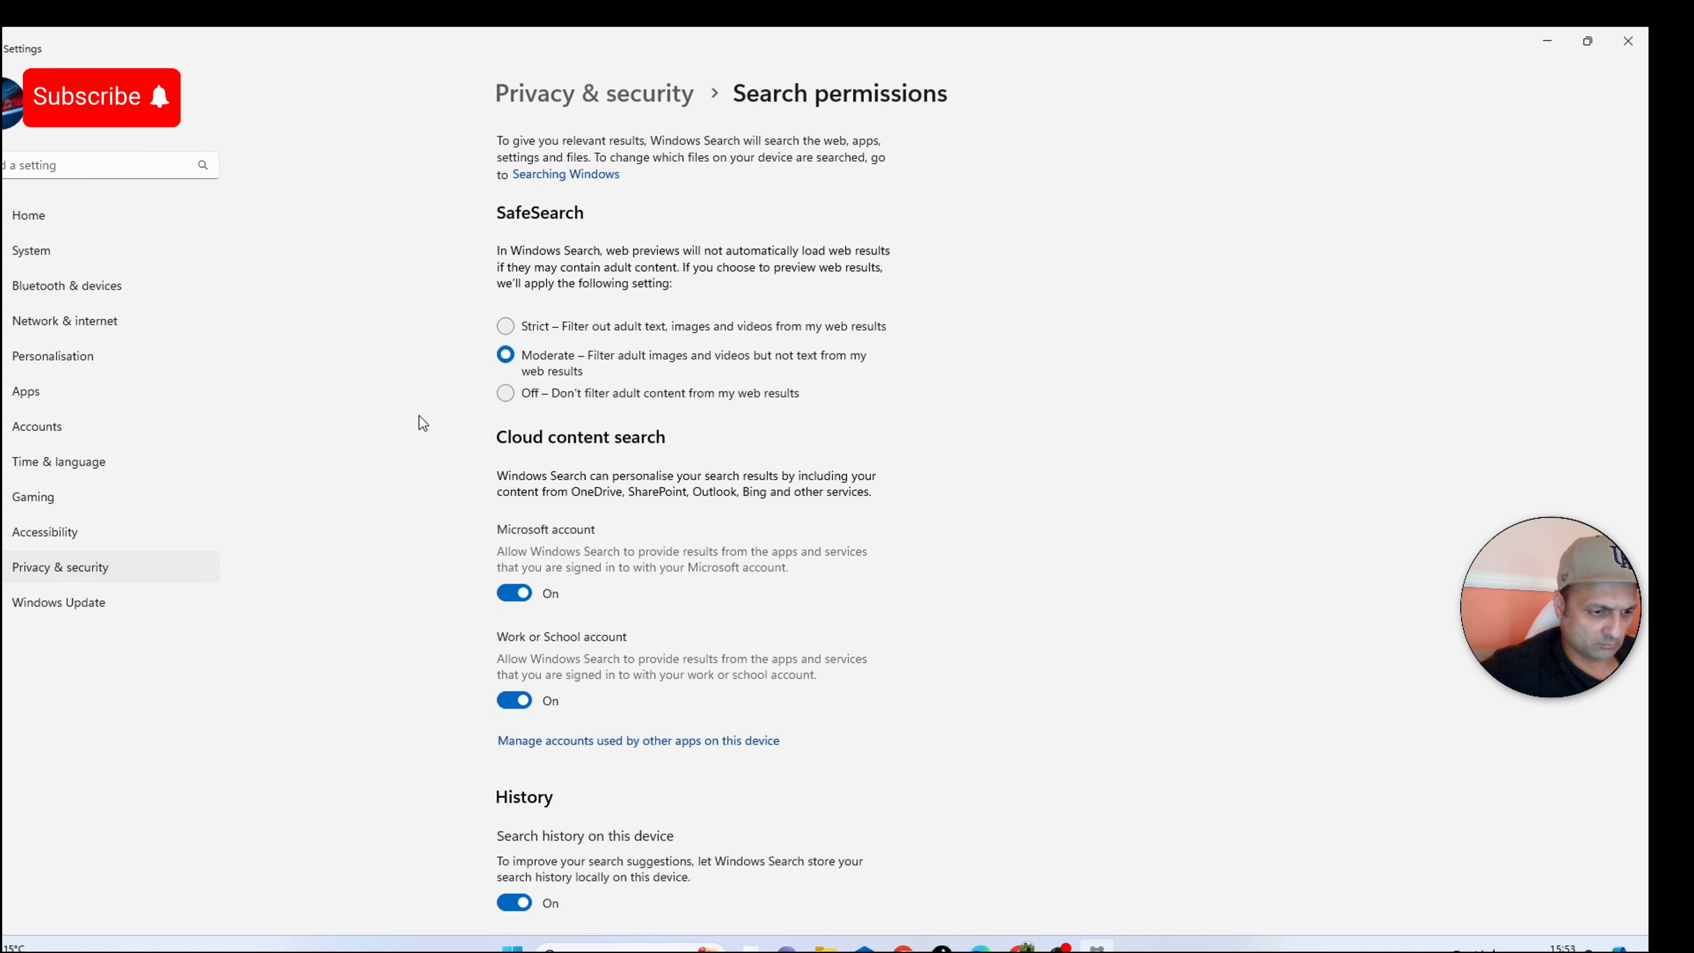
pyautogui.click(1, 49)
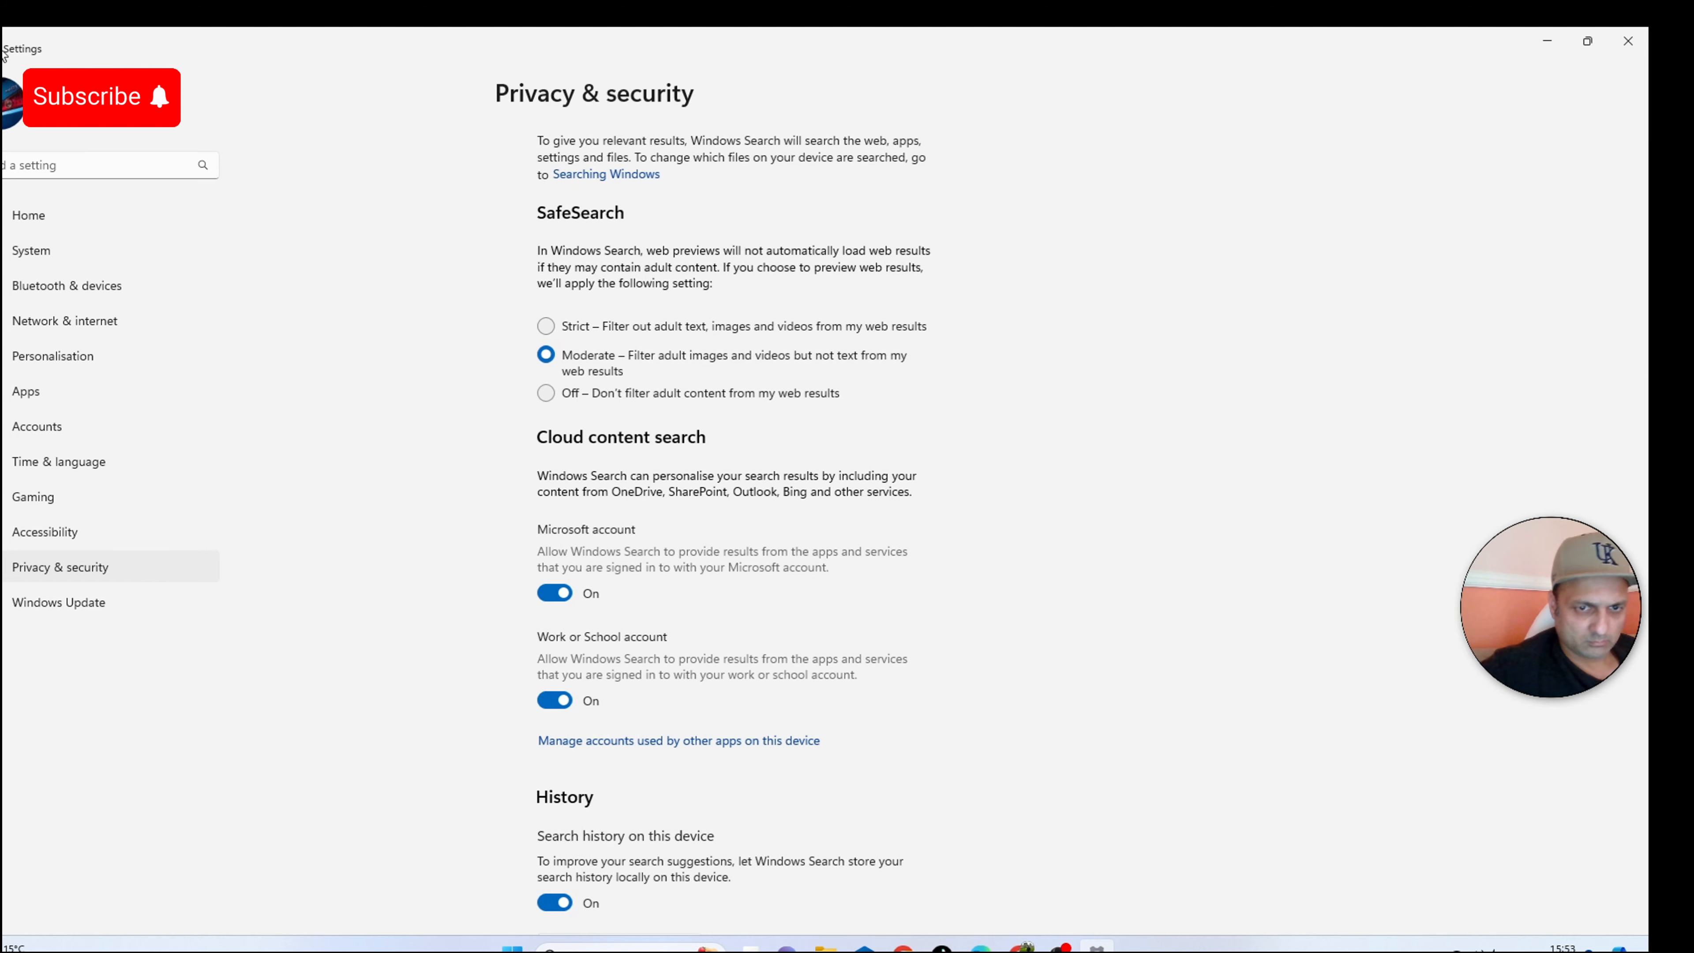
pyautogui.click(632, 828)
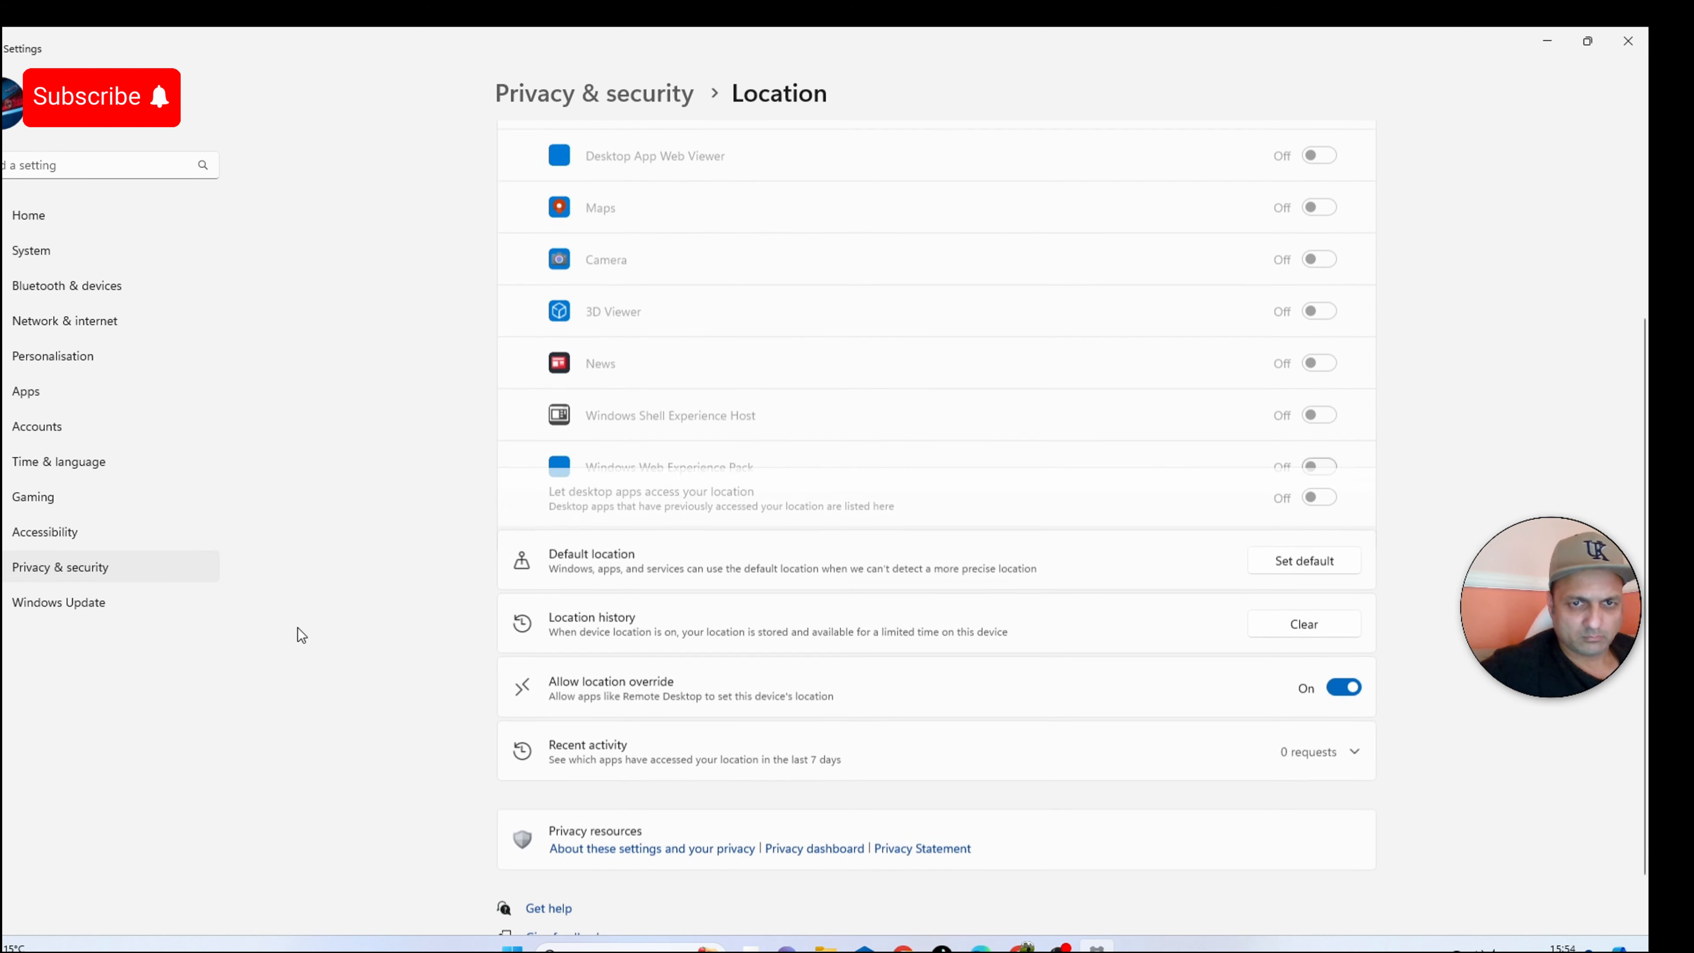
pyautogui.scroll(-5, 1497, 379)
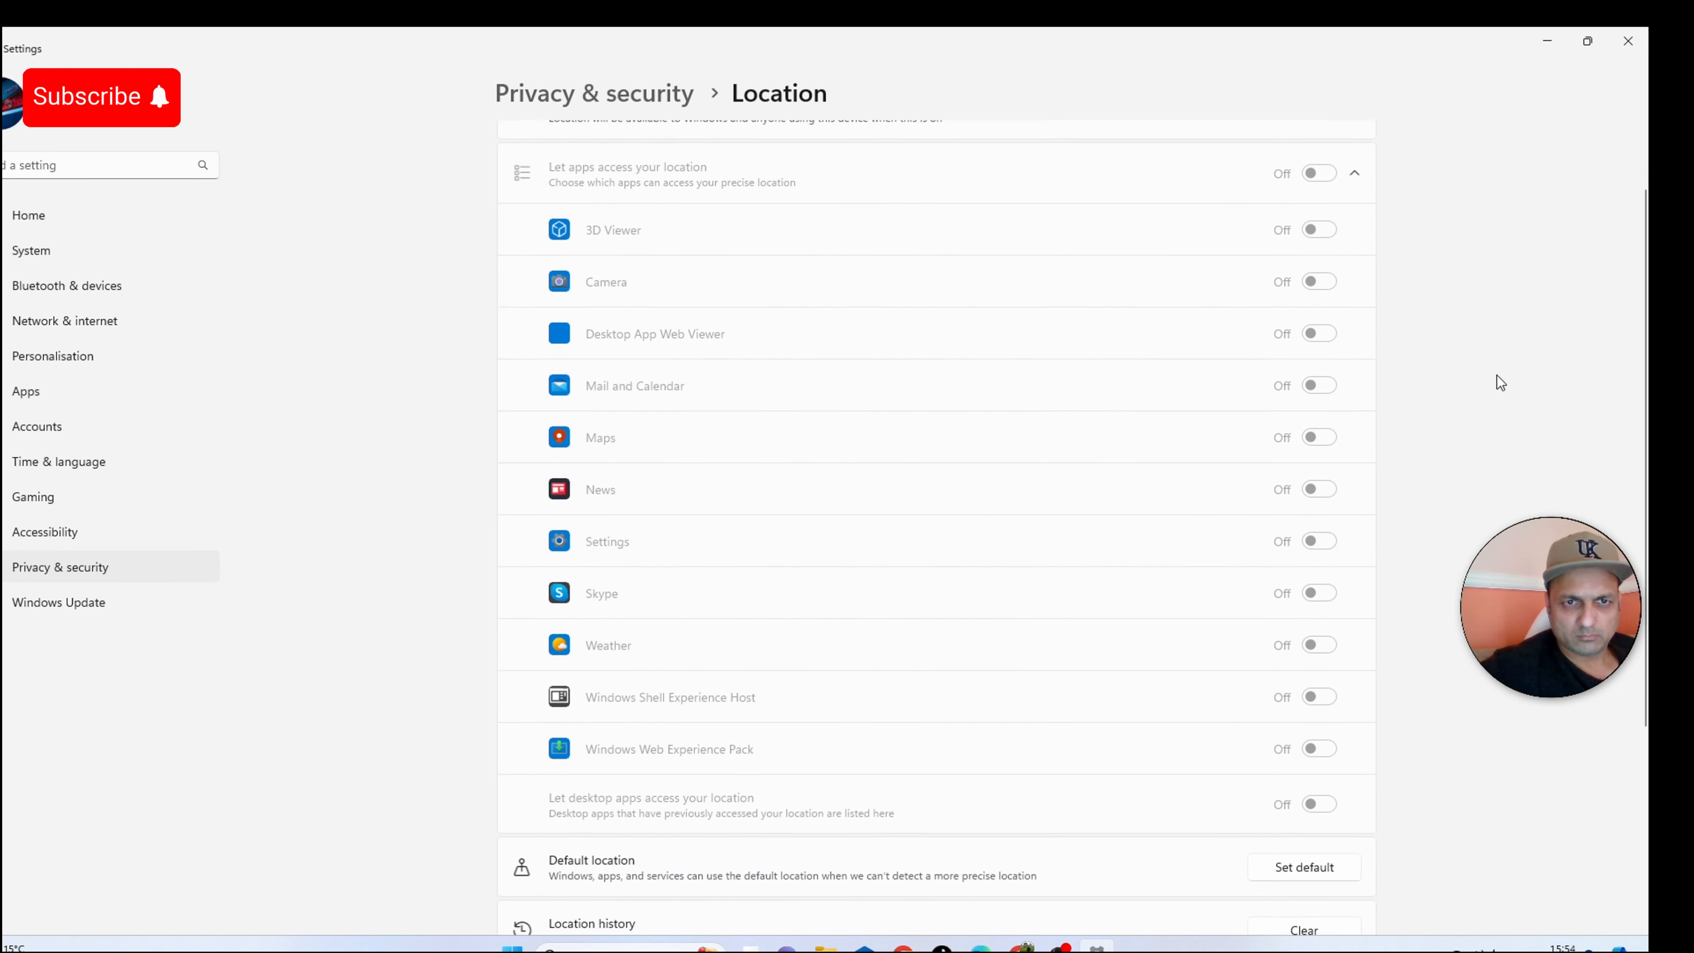
pyautogui.scroll(-2, 1497, 378)
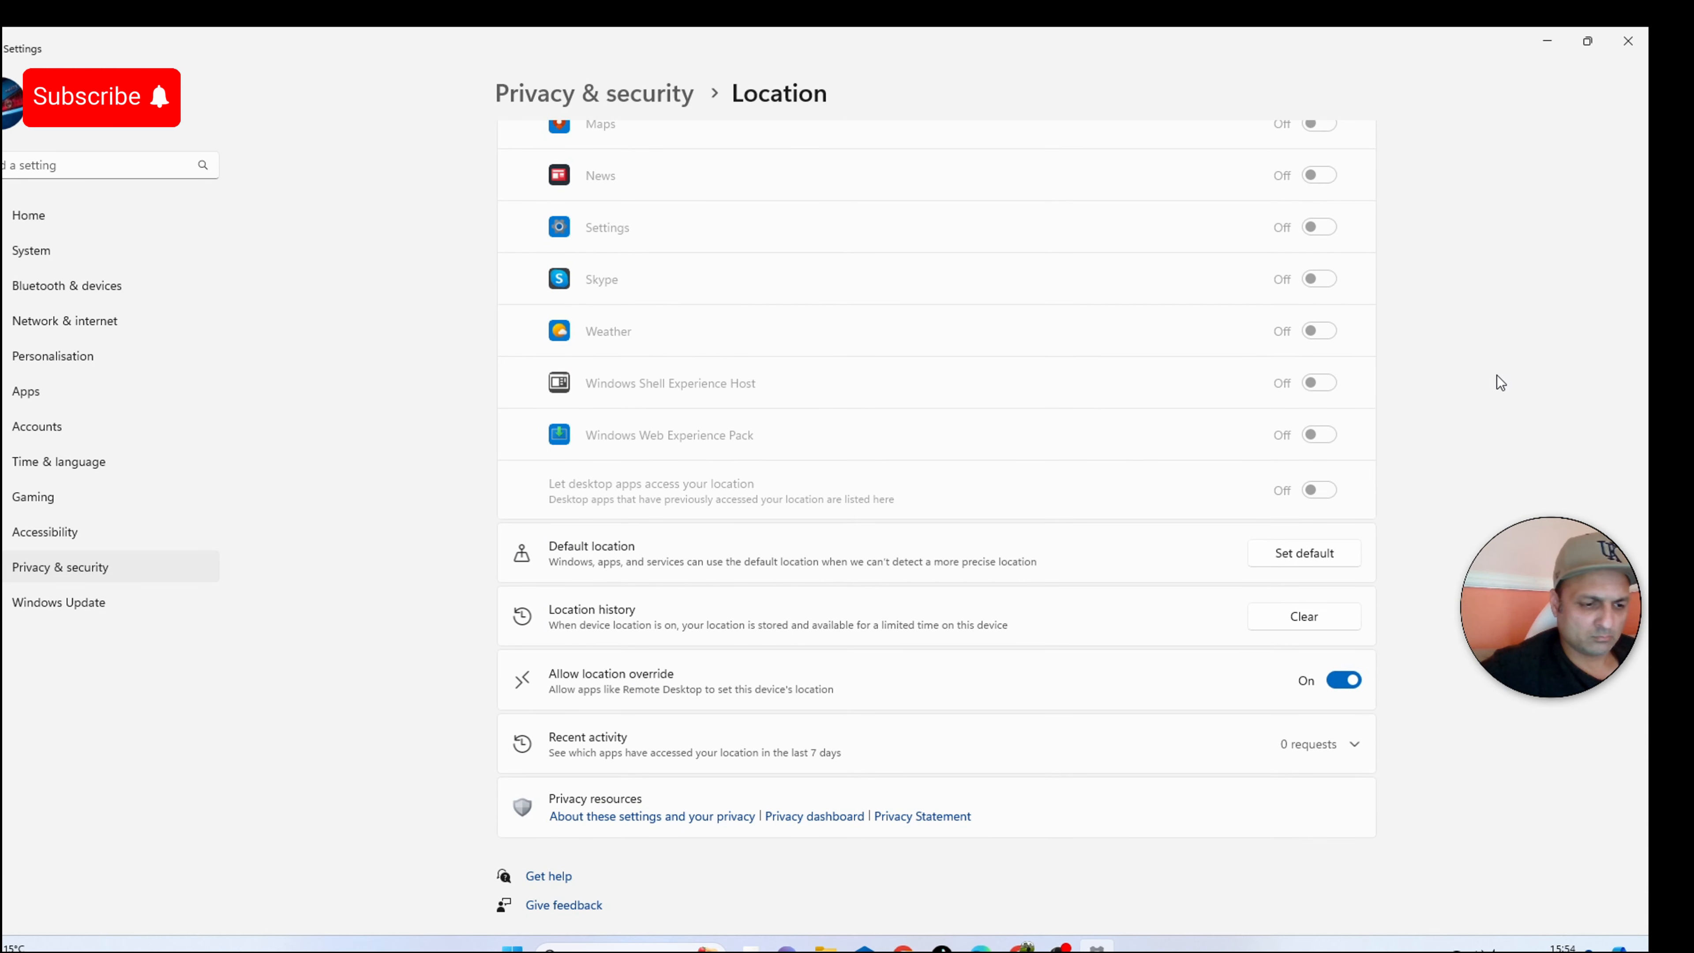
pyautogui.click(1, 49)
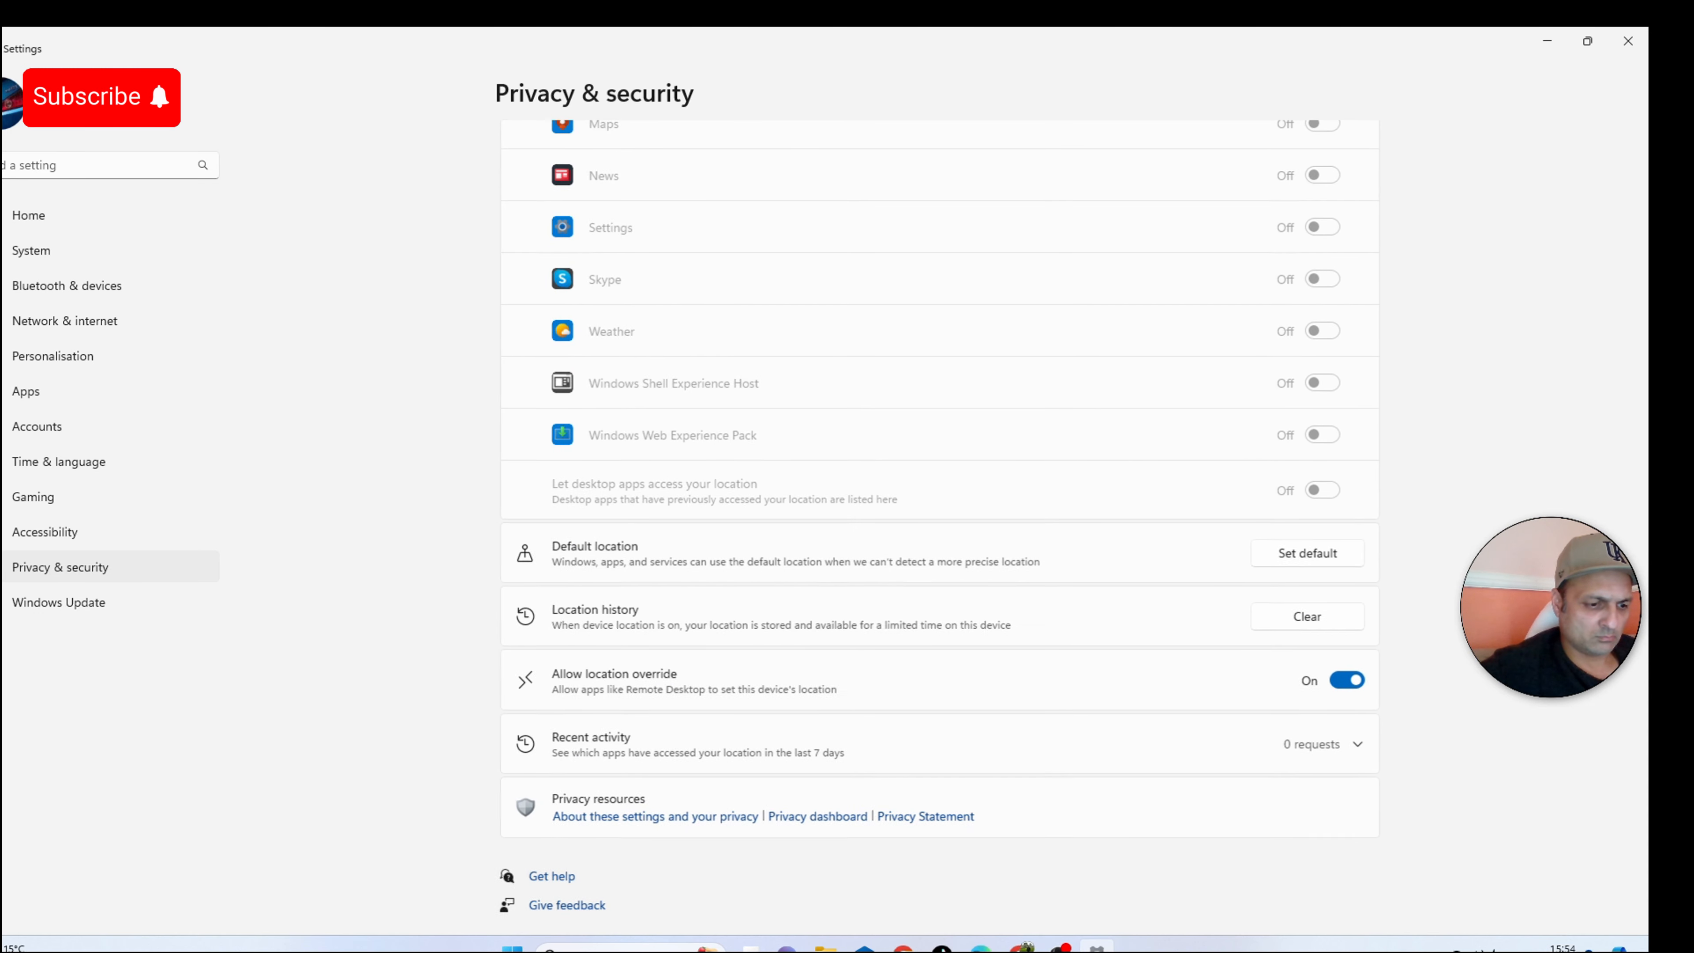
# Switch camera access for Xbox off and back on in the Camera app permissions.
pyautogui.scroll(-3, 605, 534)
pyautogui.click(611, 585)
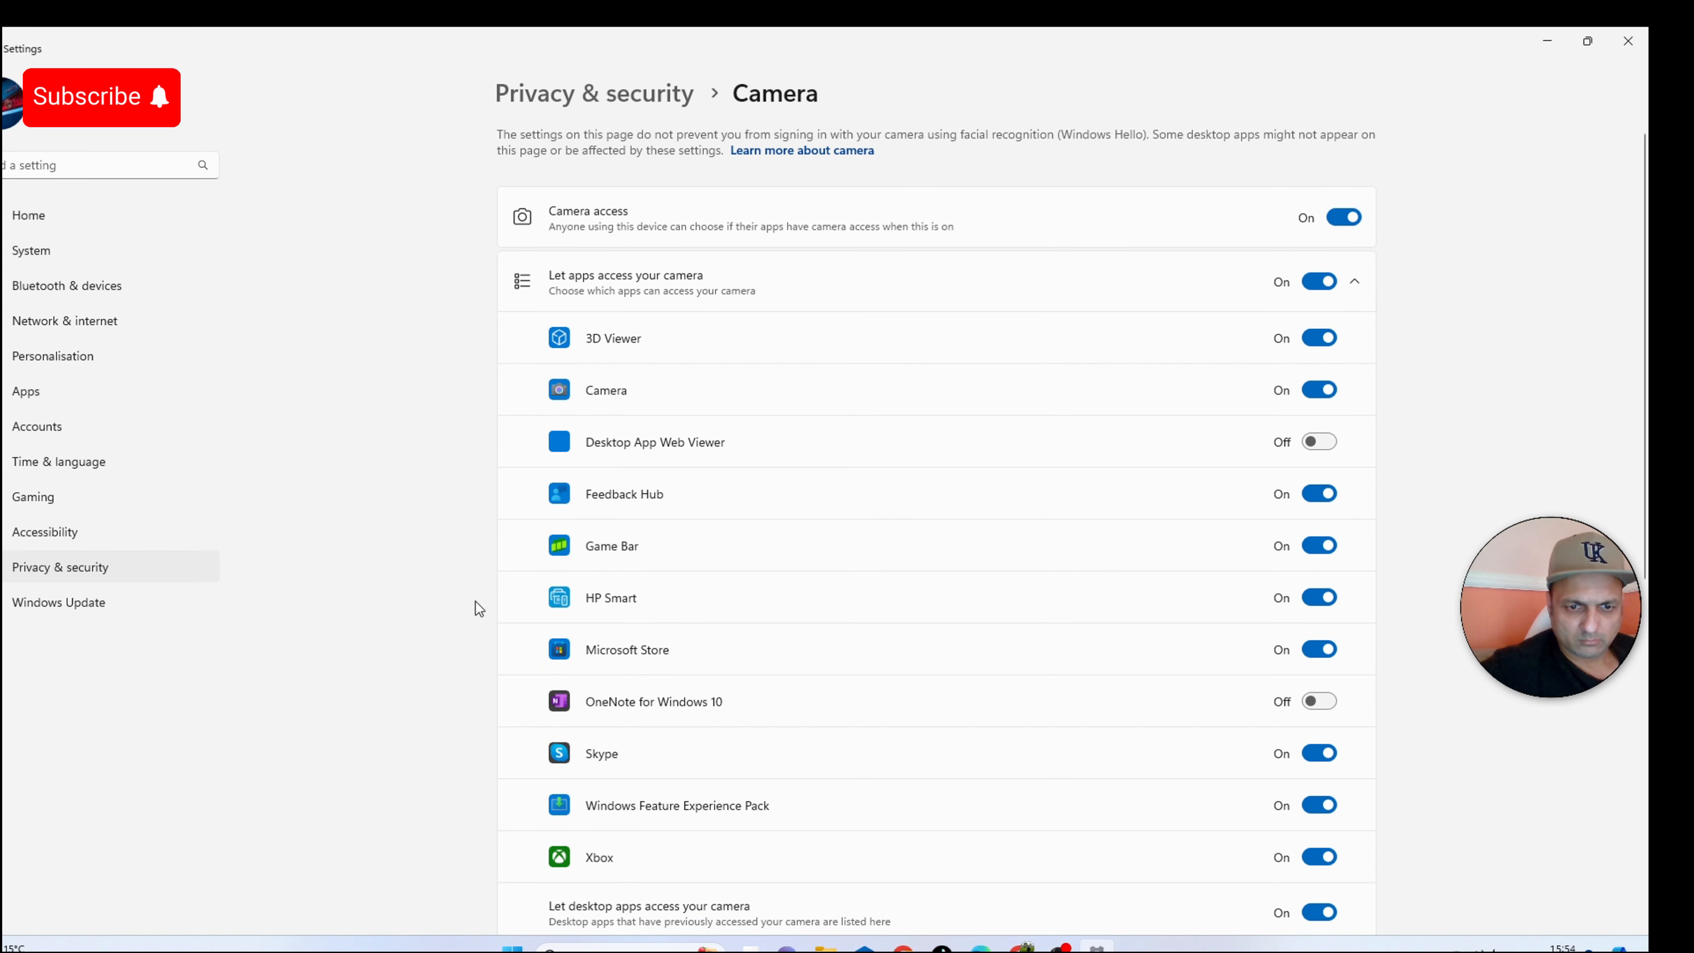
pyautogui.scroll(-5, 600, 669)
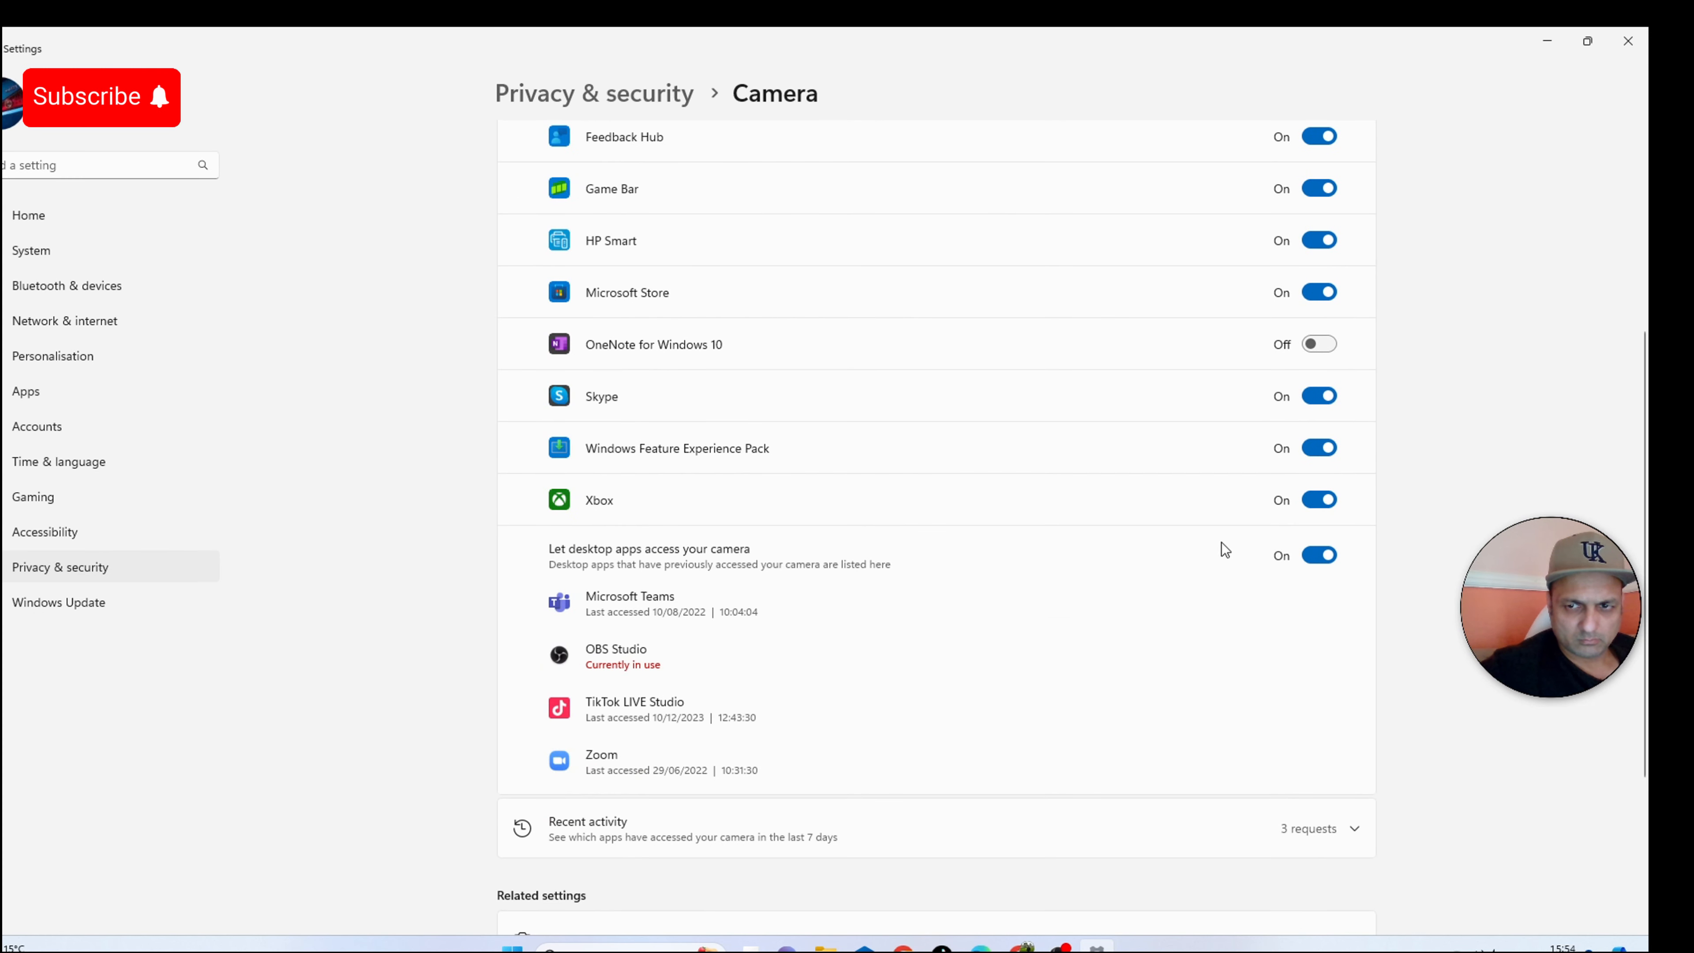
pyautogui.click(1329, 511)
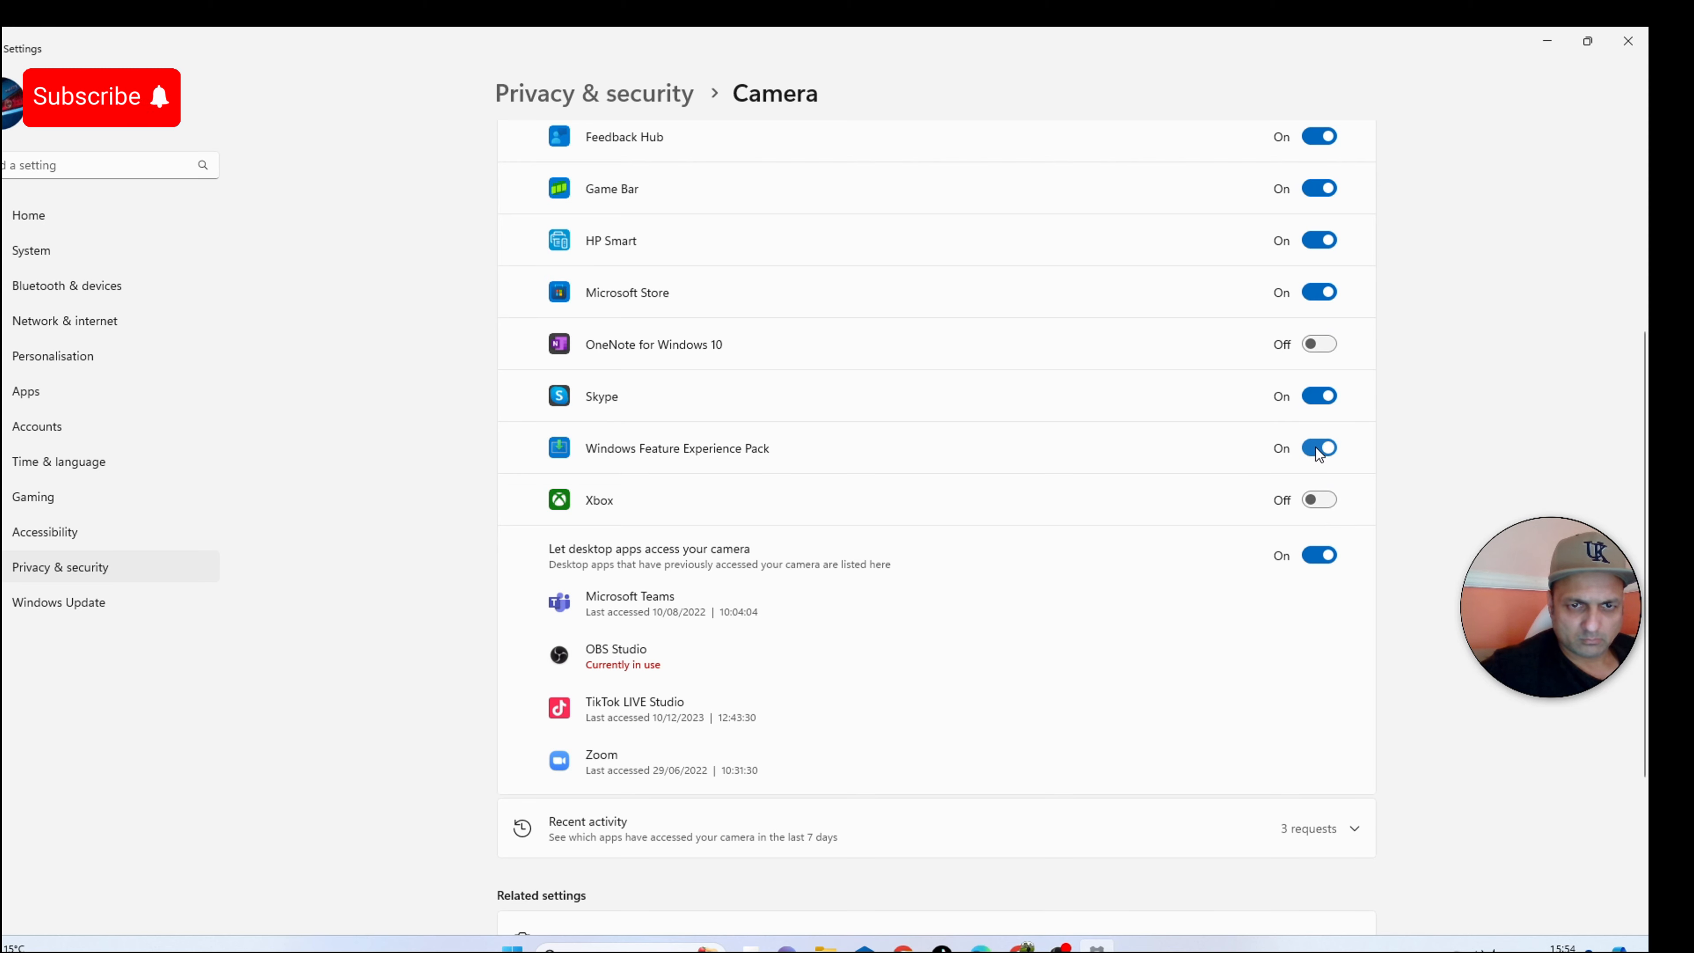
pyautogui.click(1319, 500)
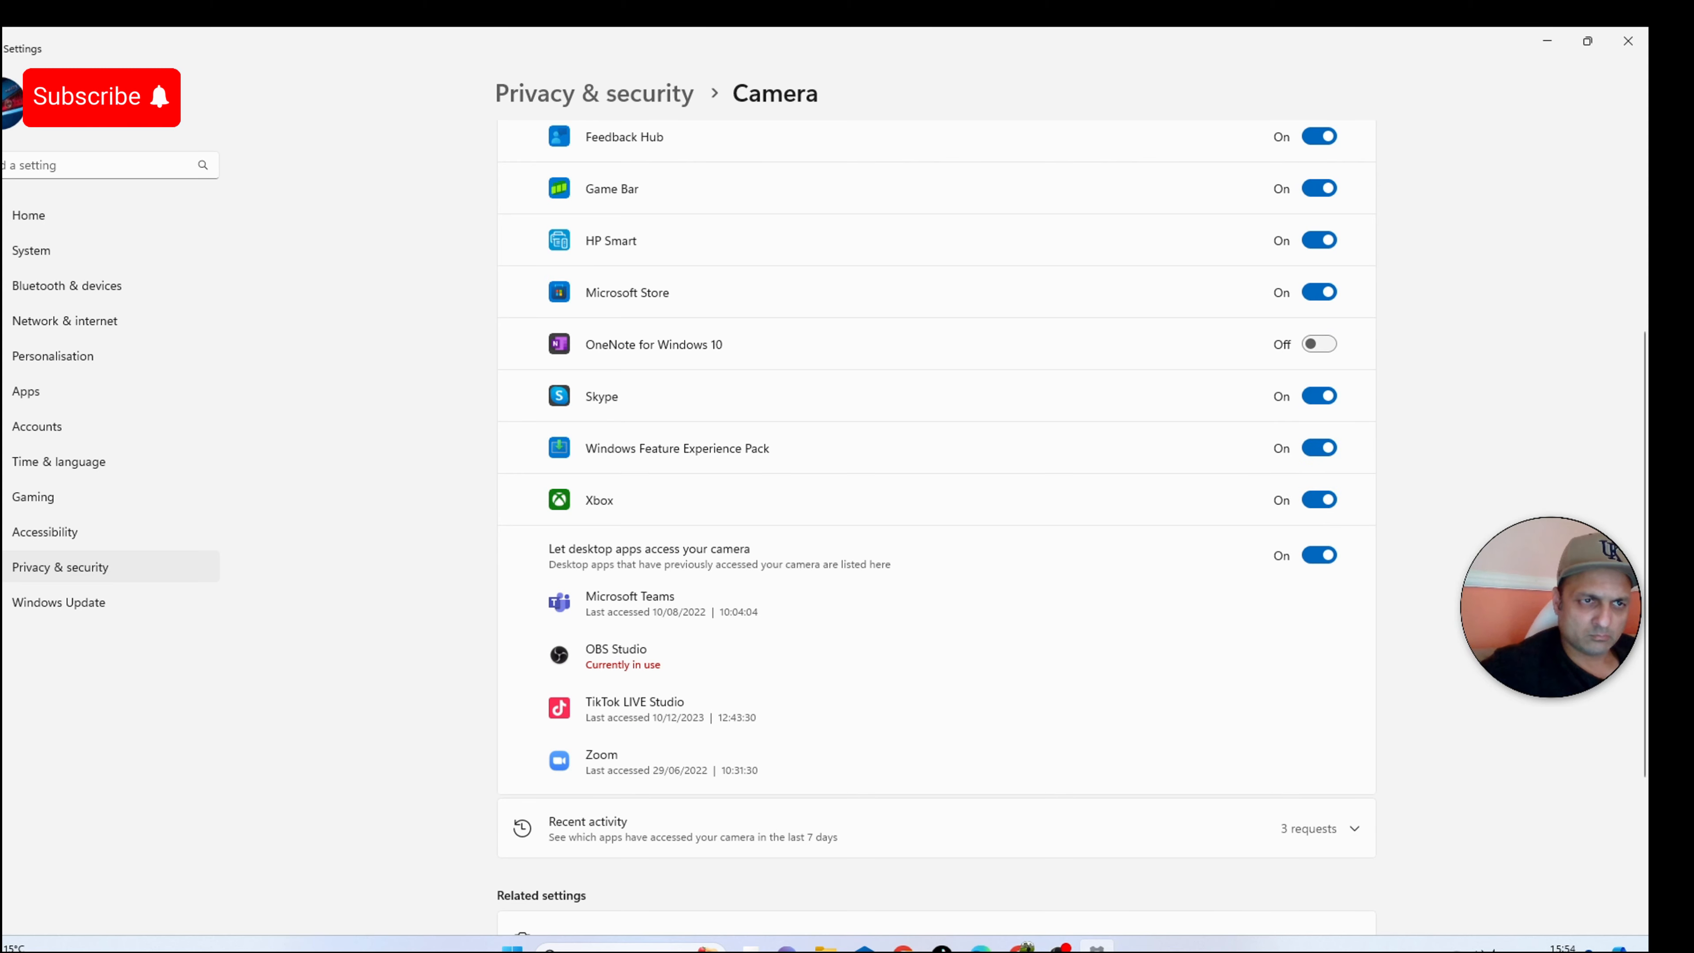
pyautogui.click(2, 48)
# Check the notification access options in the Notifications app permissions.
pyautogui.scroll(-4, 567, 533)
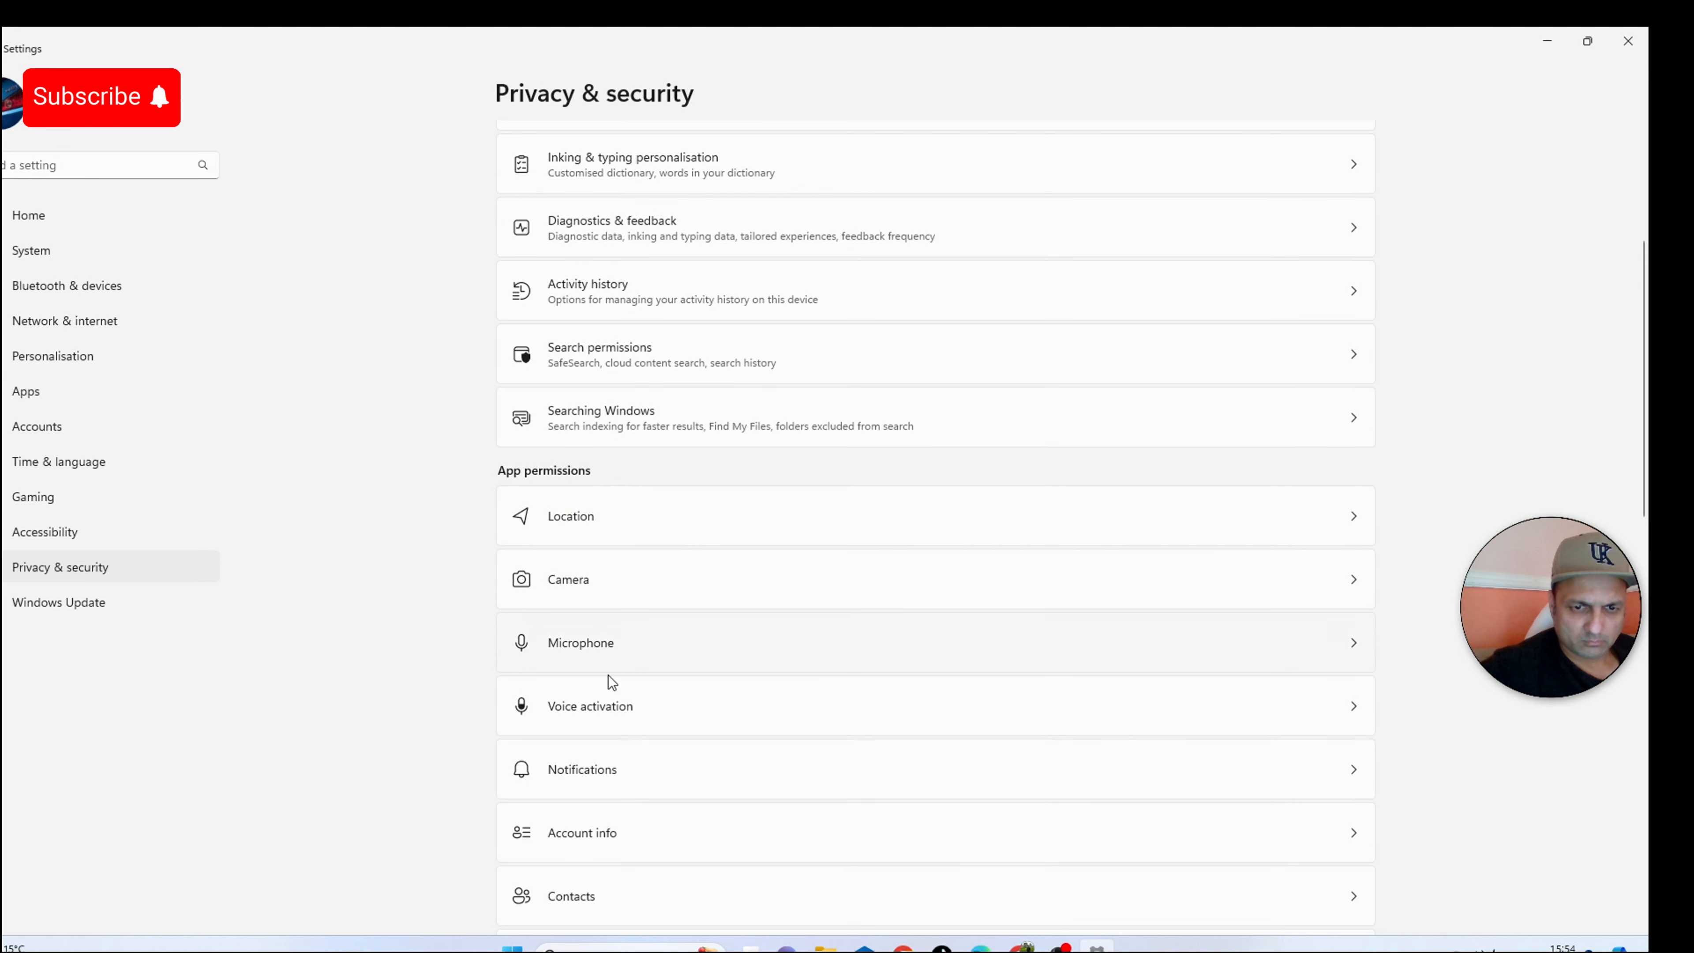
pyautogui.click(633, 761)
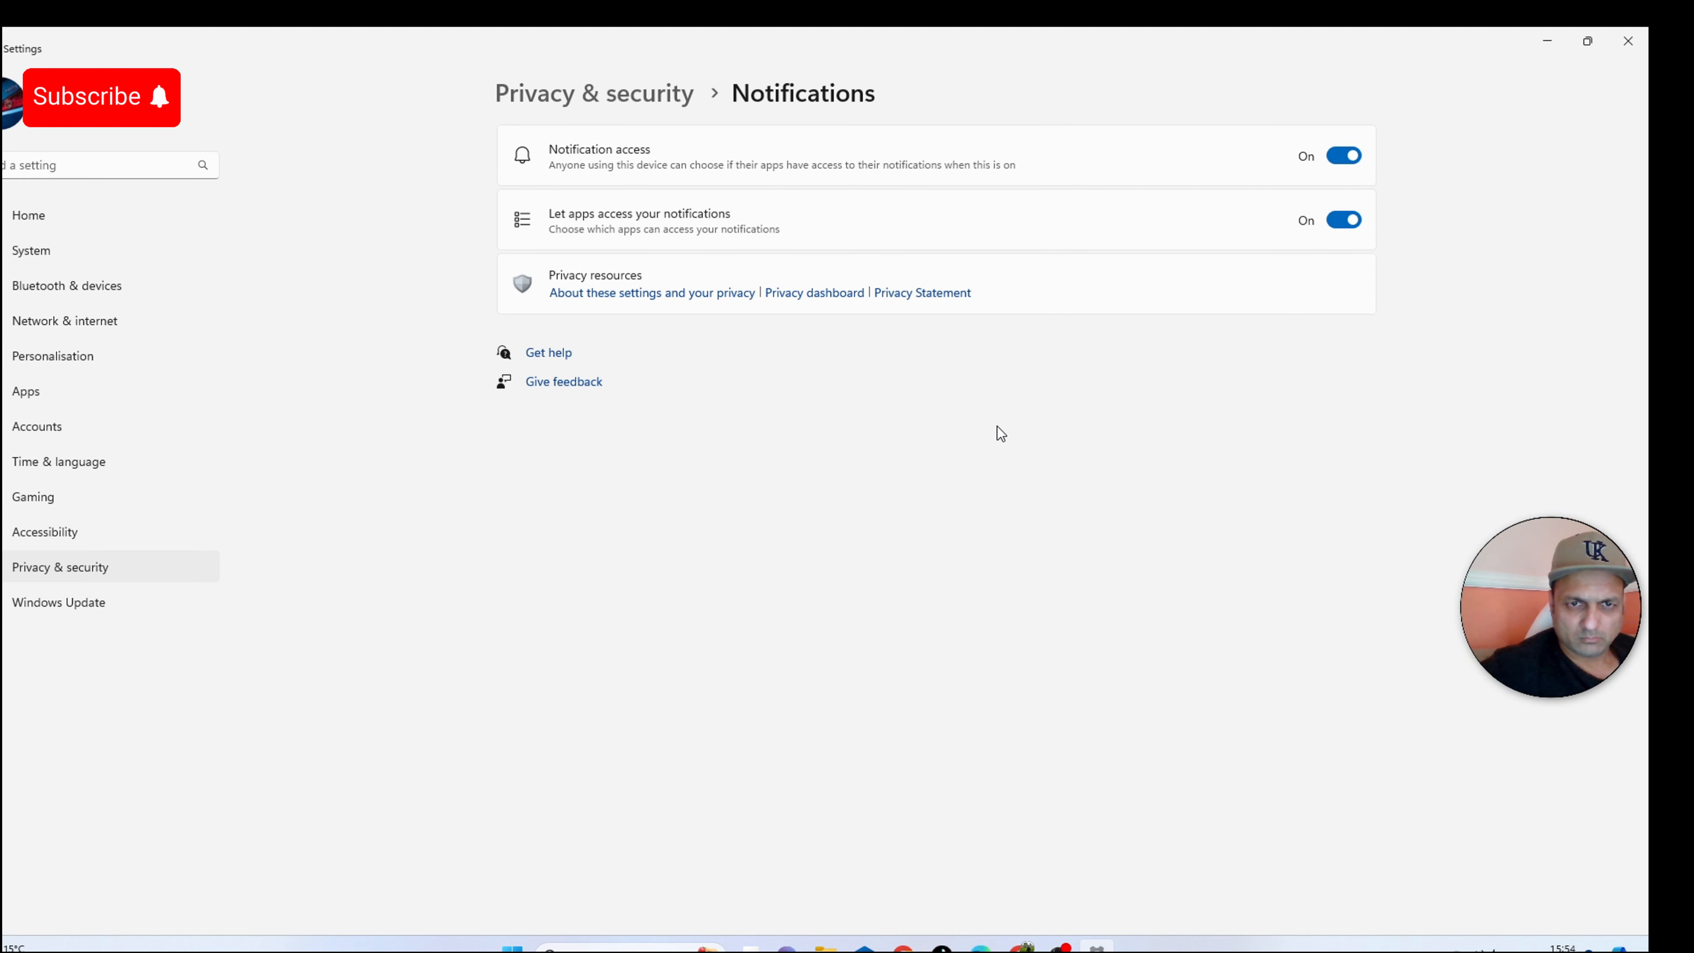
pyautogui.click(1349, 157)
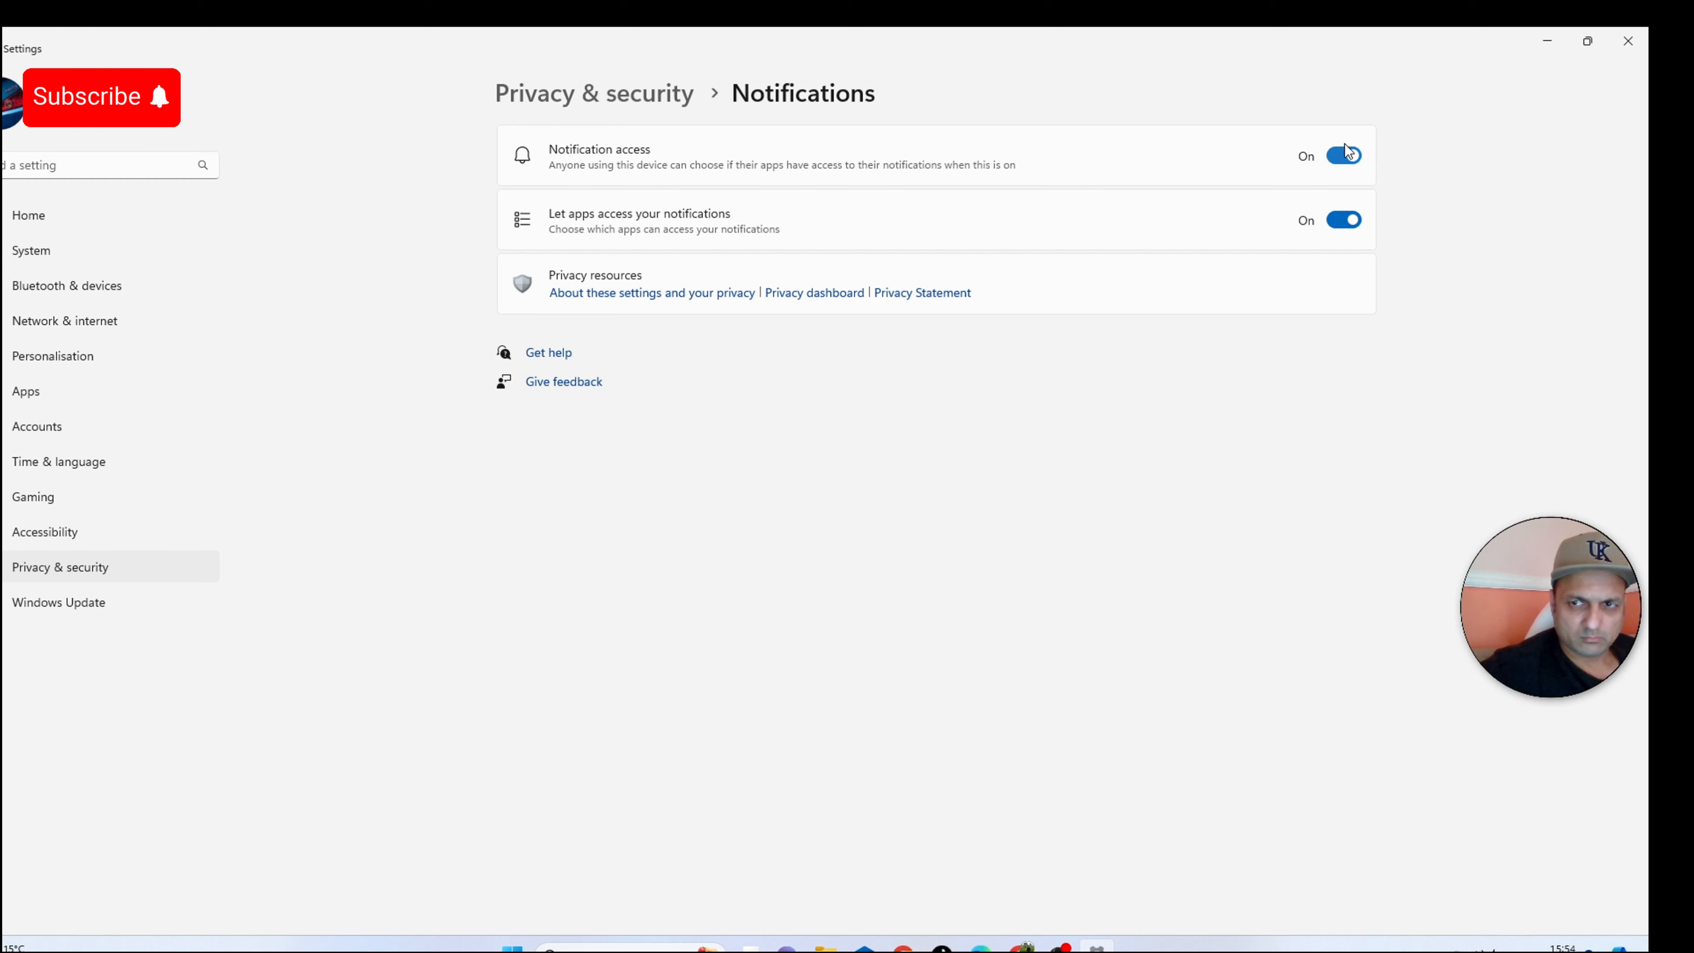
pyautogui.hotkey('alt', 'Left')
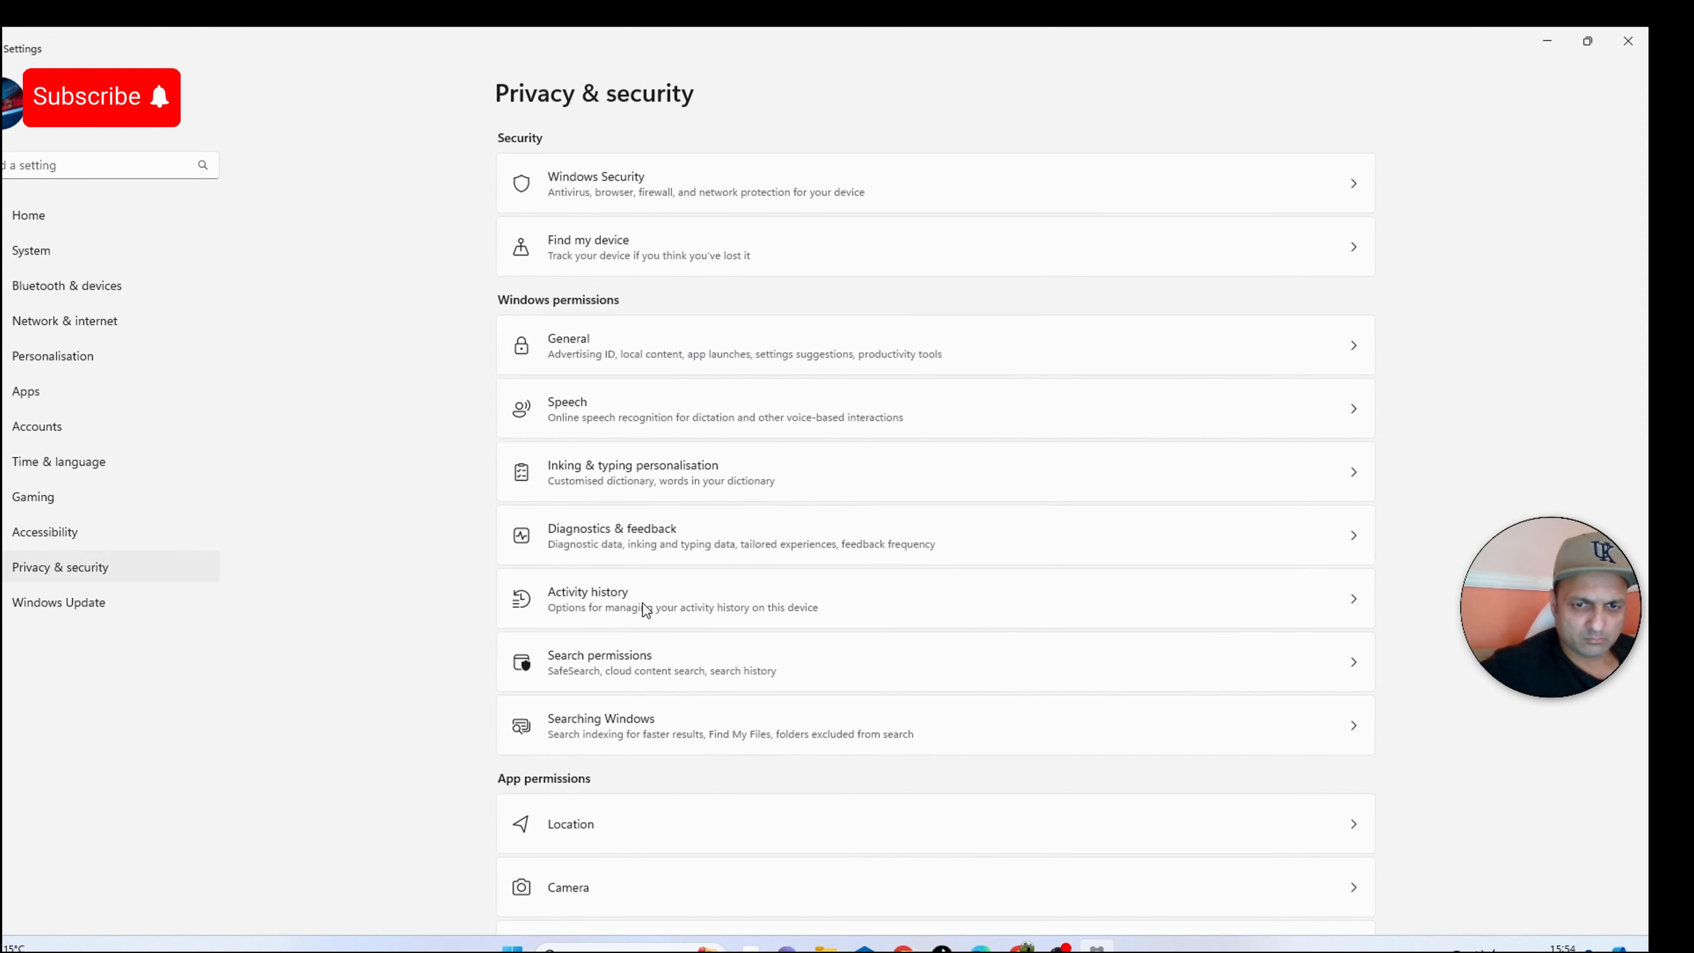
# Turn off messaging access in the Messaging app permissions.
pyautogui.scroll(-10, 642, 603)
pyautogui.scroll(-3, 642, 603)
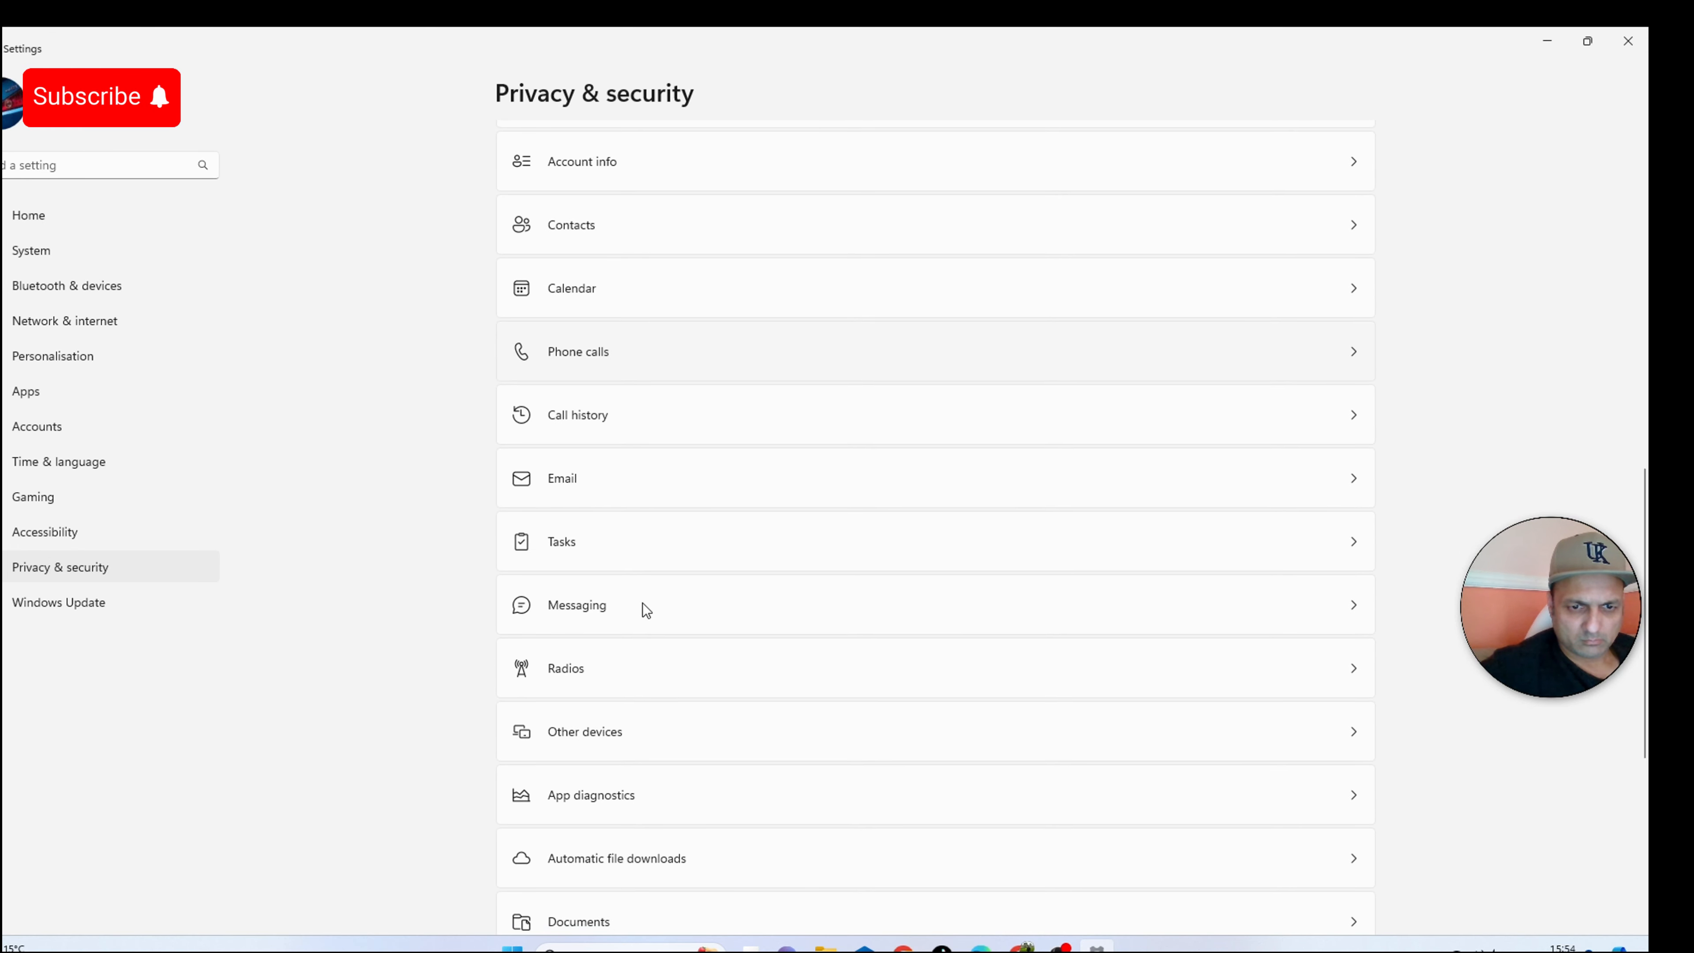
pyautogui.click(644, 607)
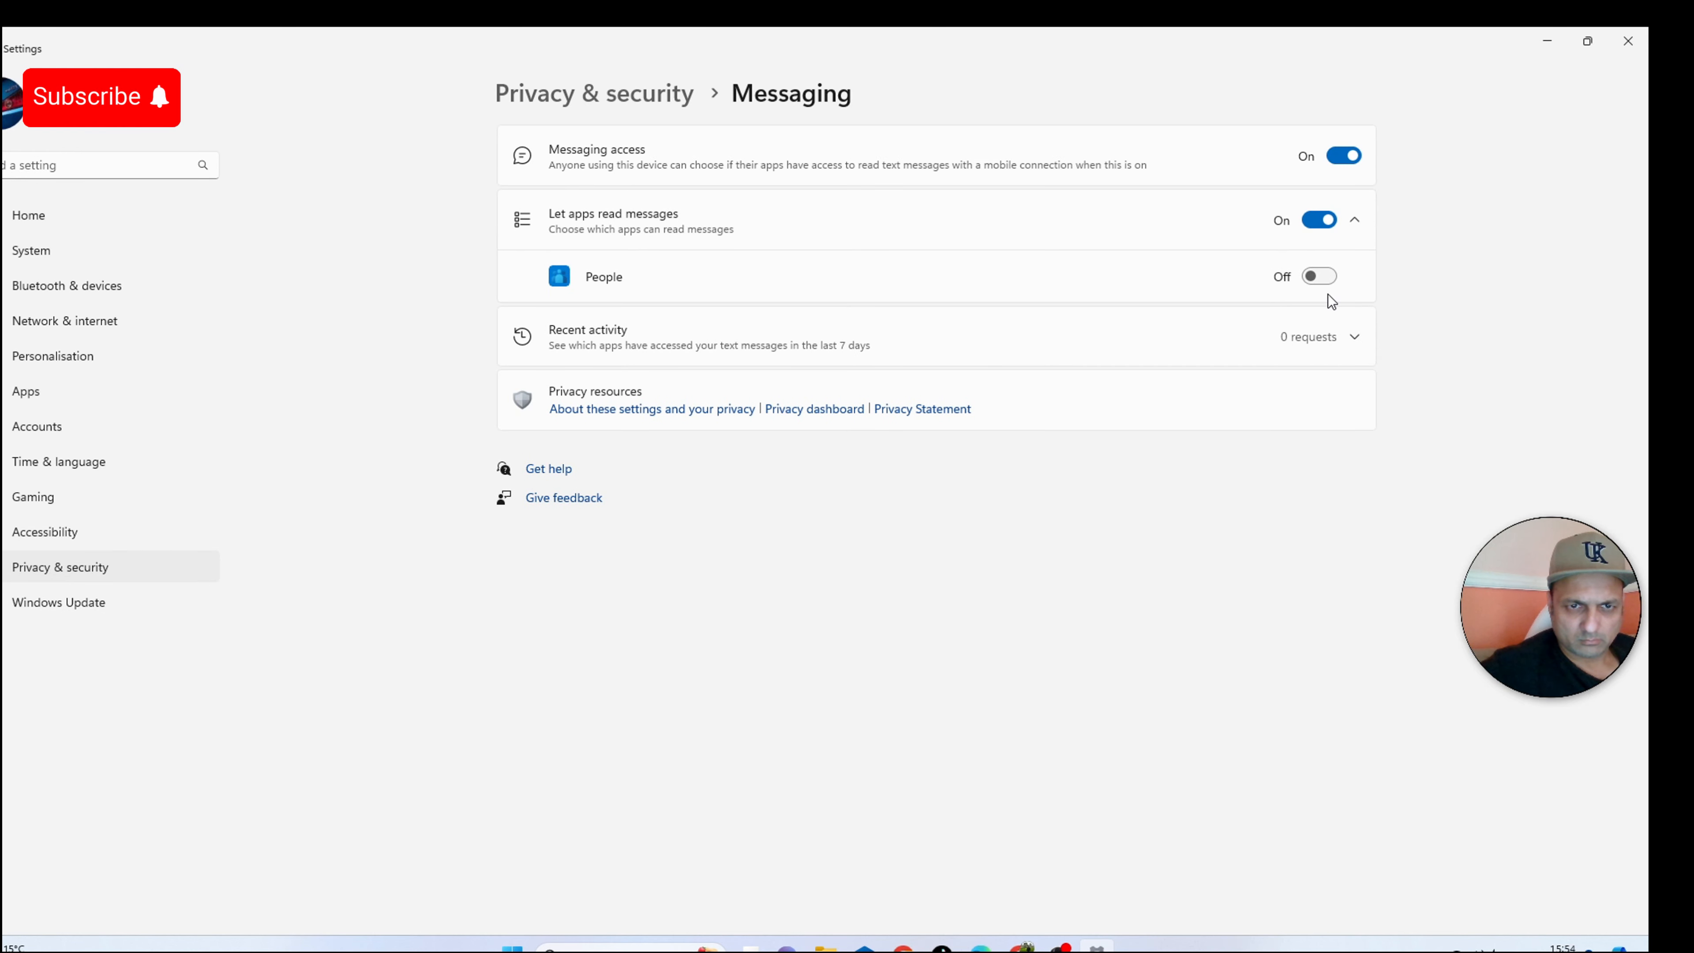
pyautogui.click(1345, 156)
pyautogui.click(1, 49)
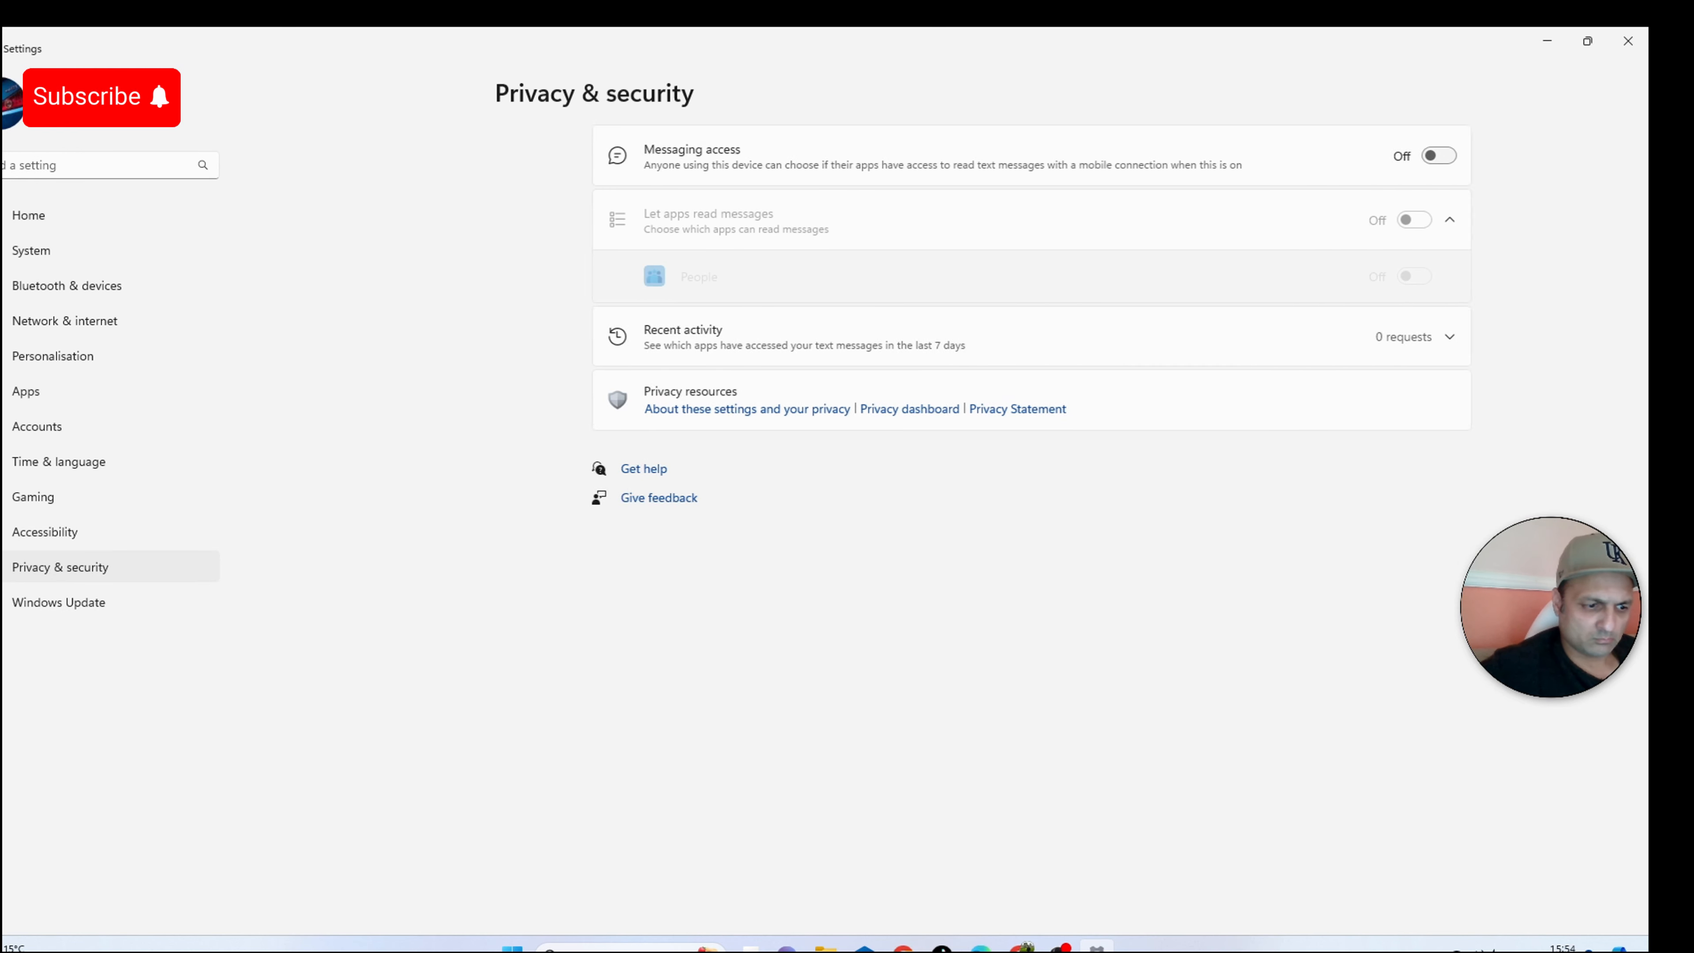
# Examine the radio control access settings and the rest of the app permission categories under Privacy & security.
pyautogui.scroll(-10, 550, 616)
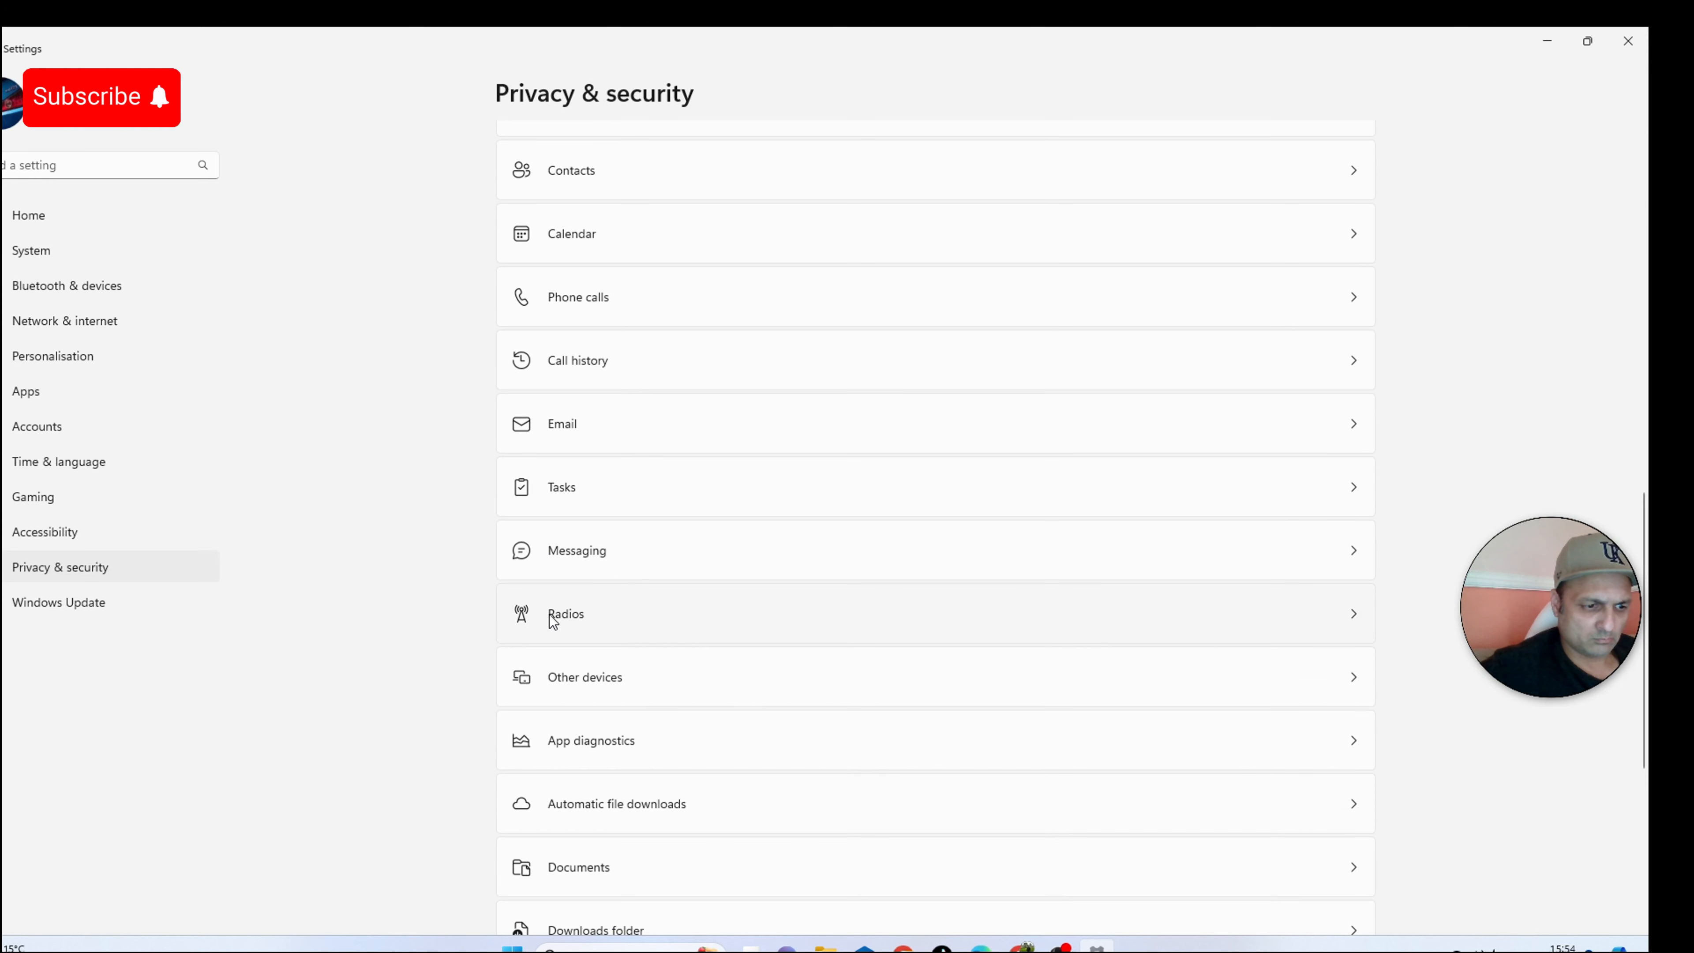
pyautogui.scroll(-2, 553, 620)
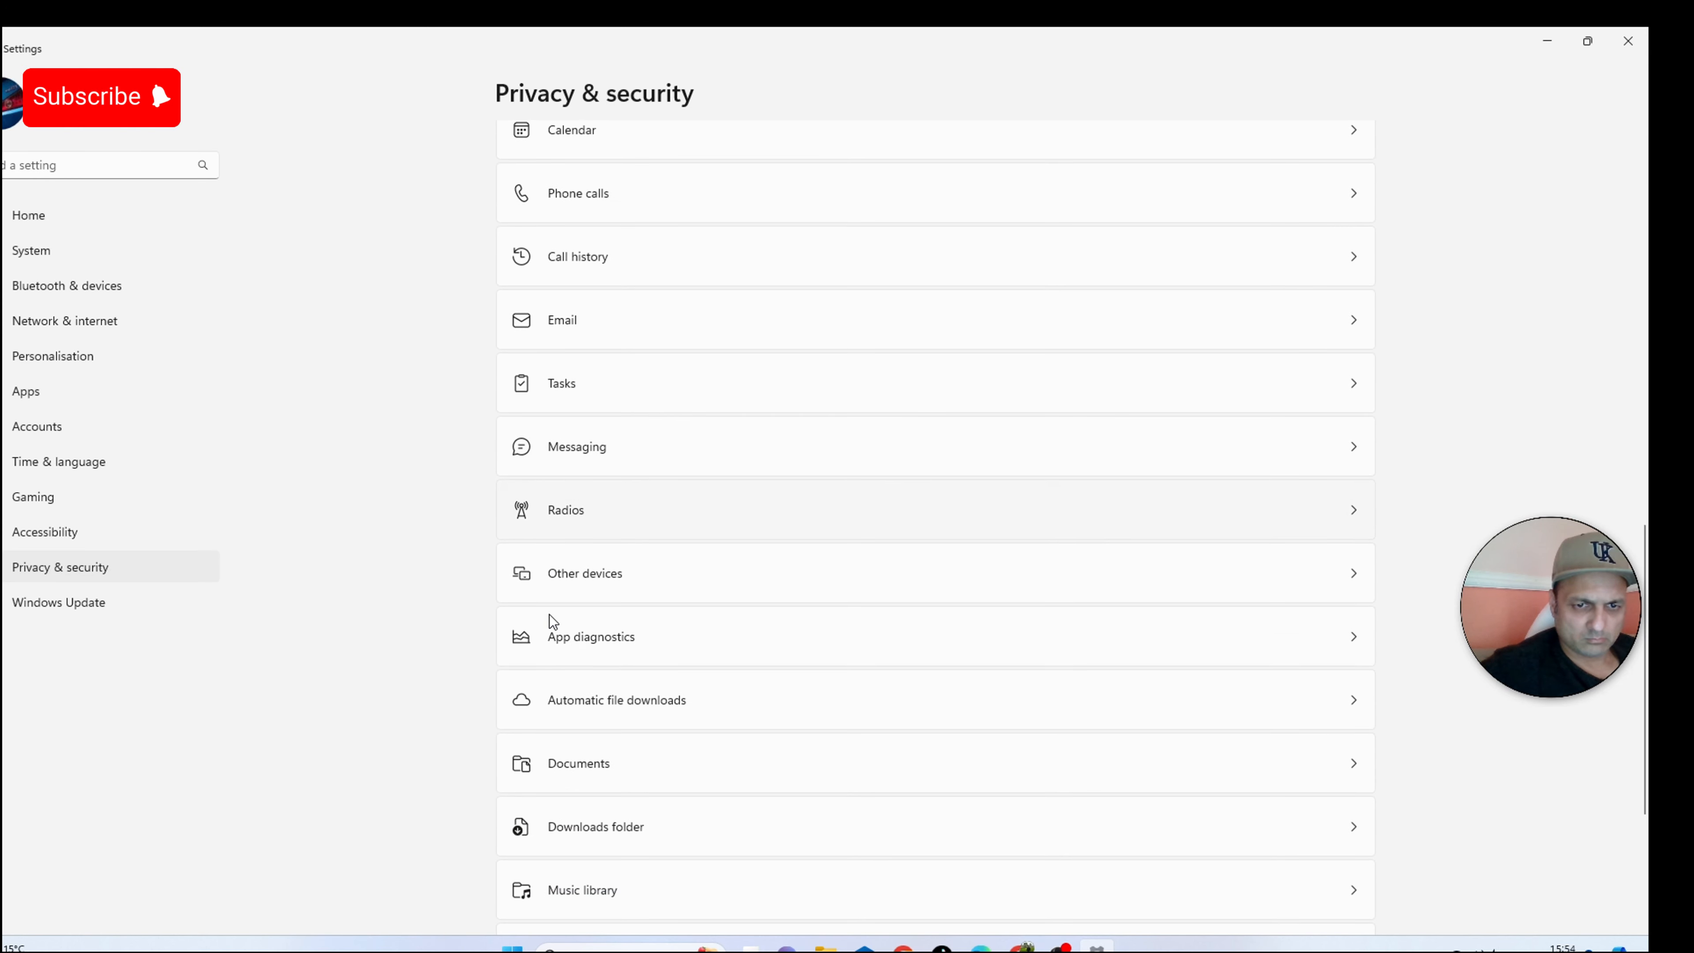
pyautogui.click(604, 520)
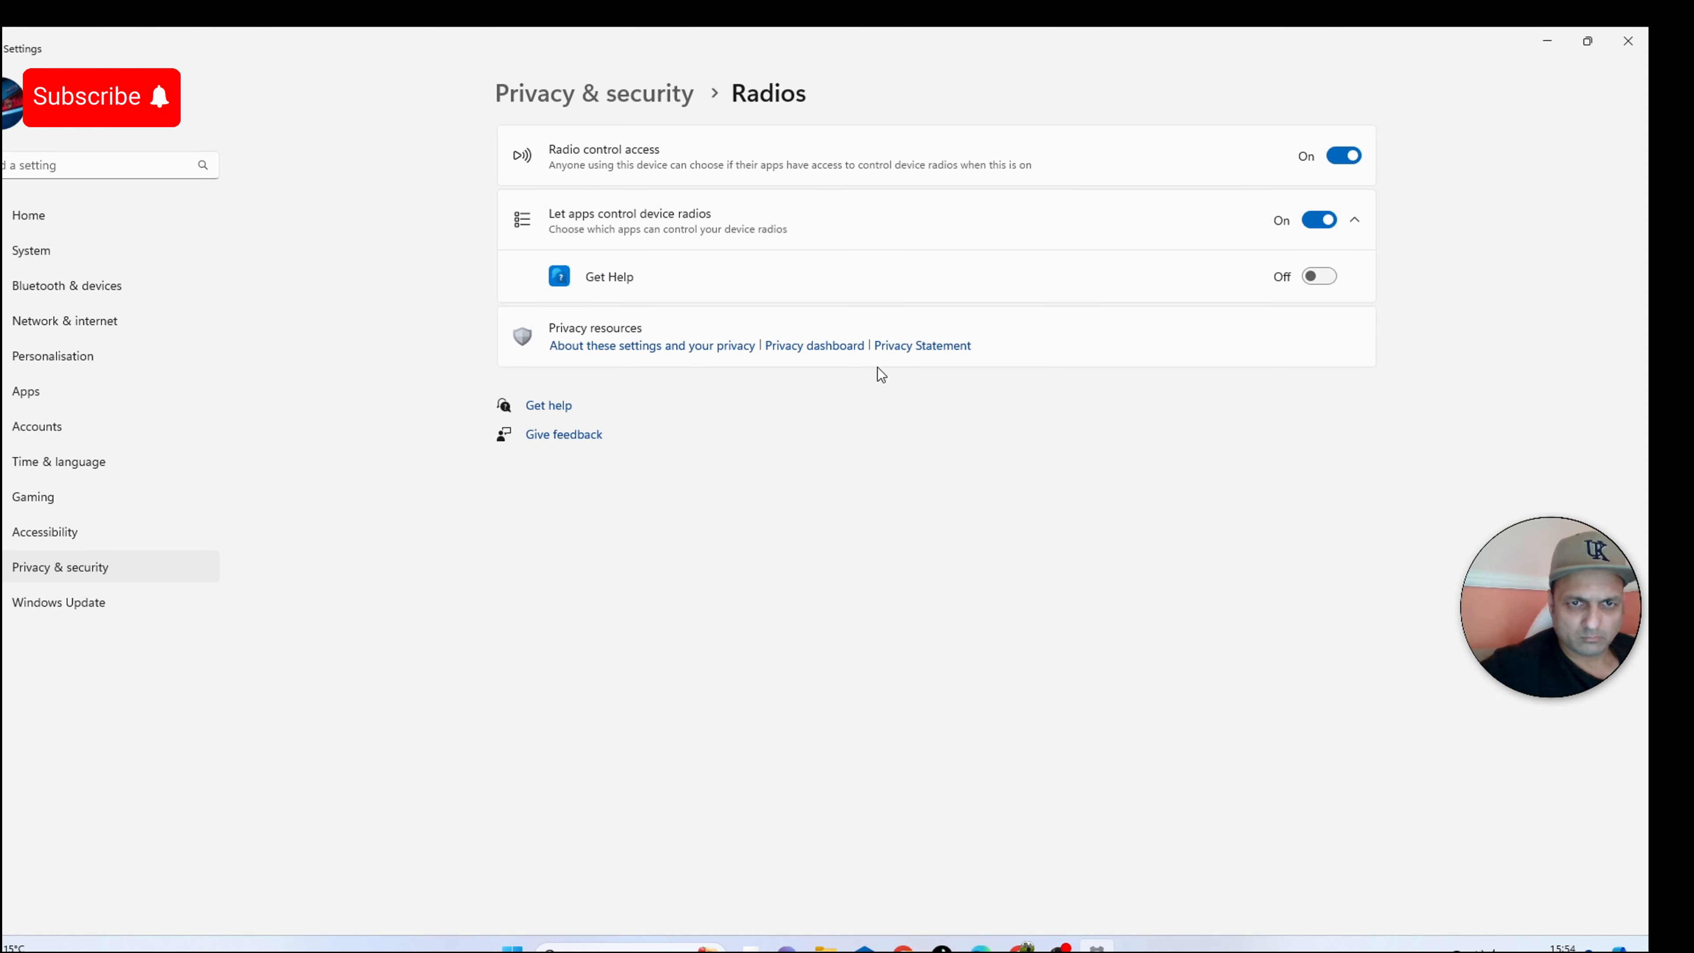
pyautogui.click(2, 48)
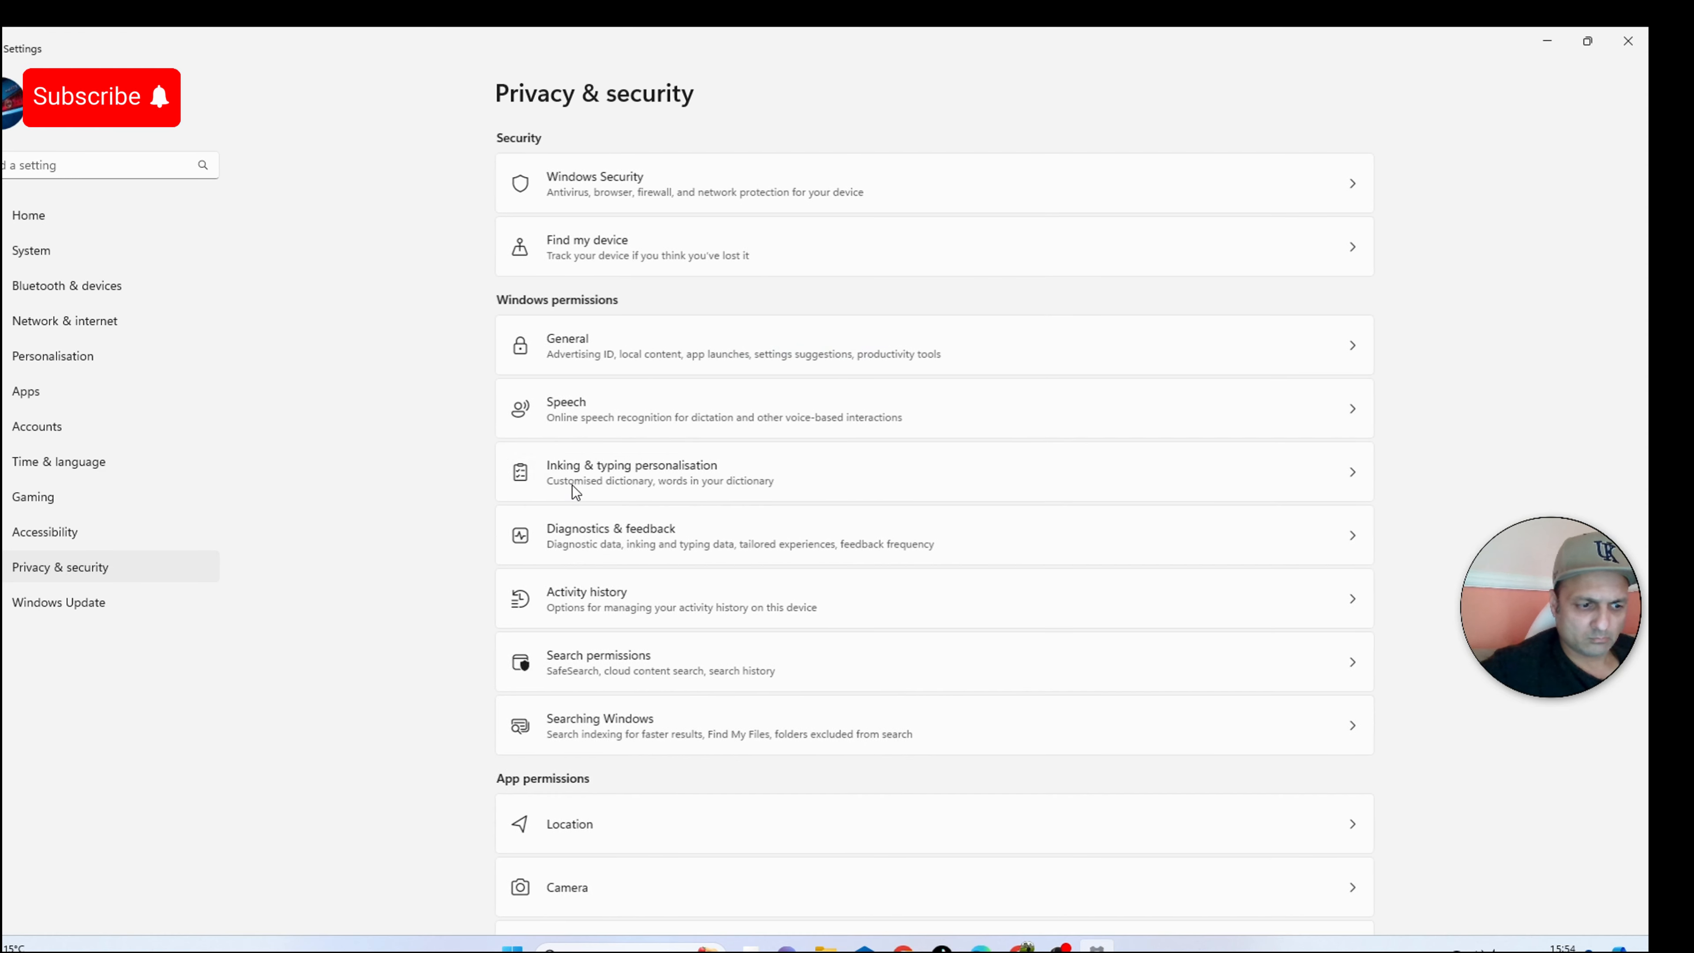
pyautogui.scroll(-8, 572, 484)
pyautogui.scroll(-2, 572, 485)
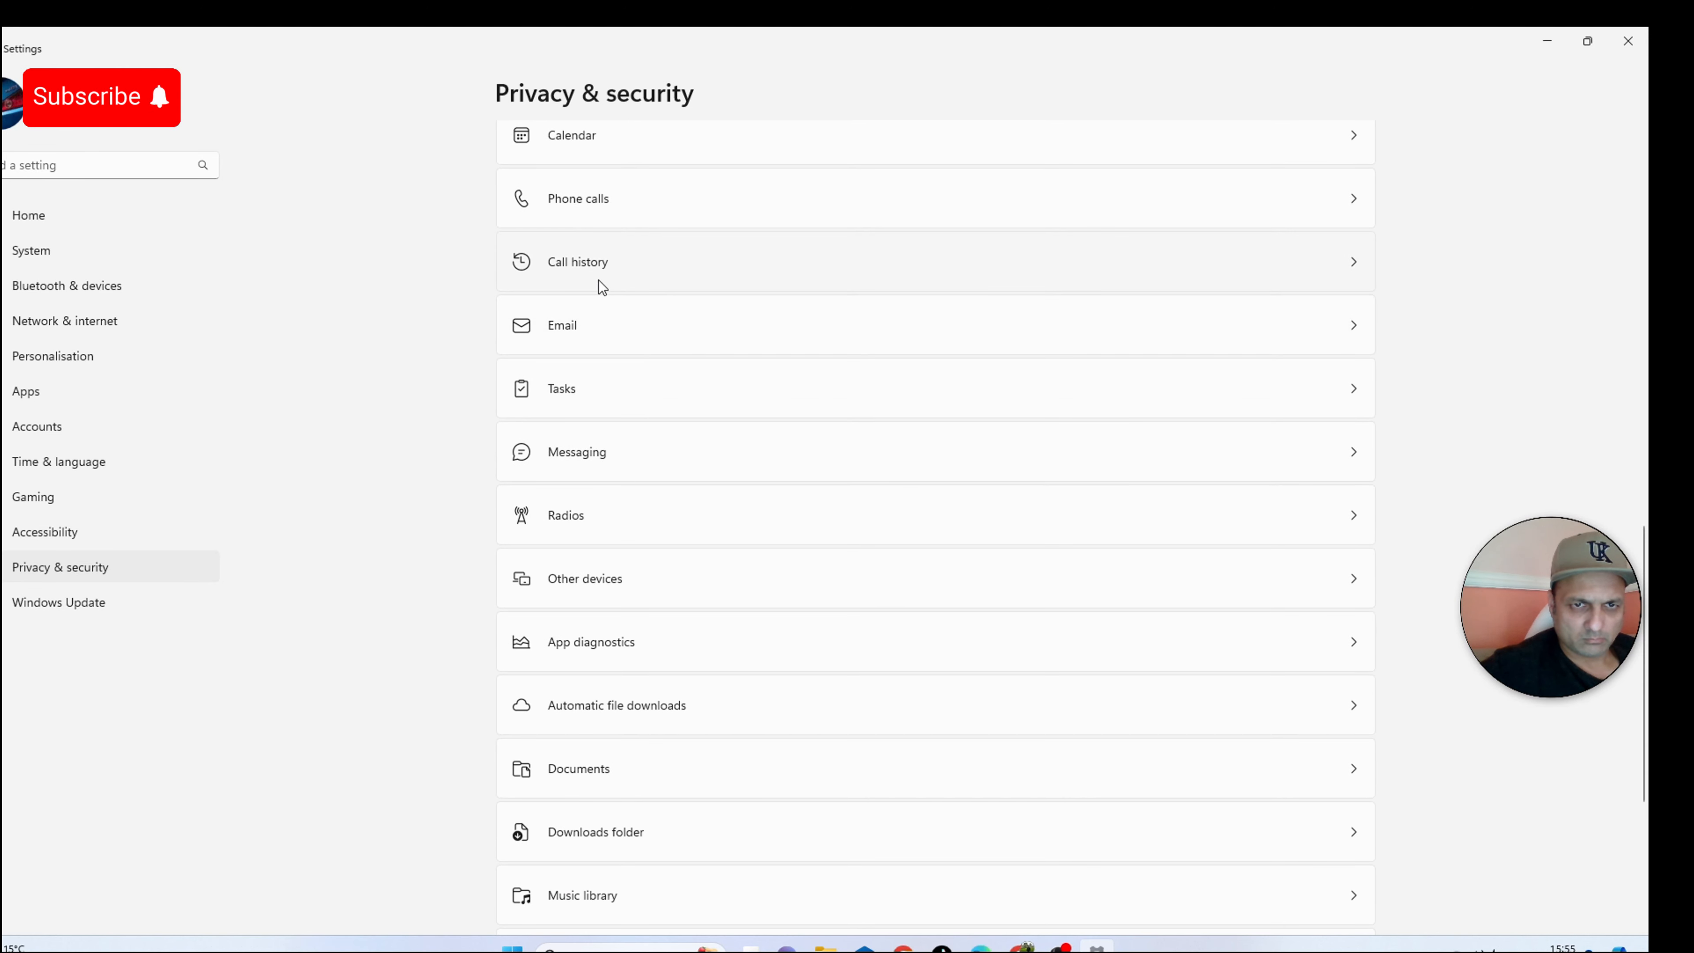
pyautogui.scroll(2, 598, 281)
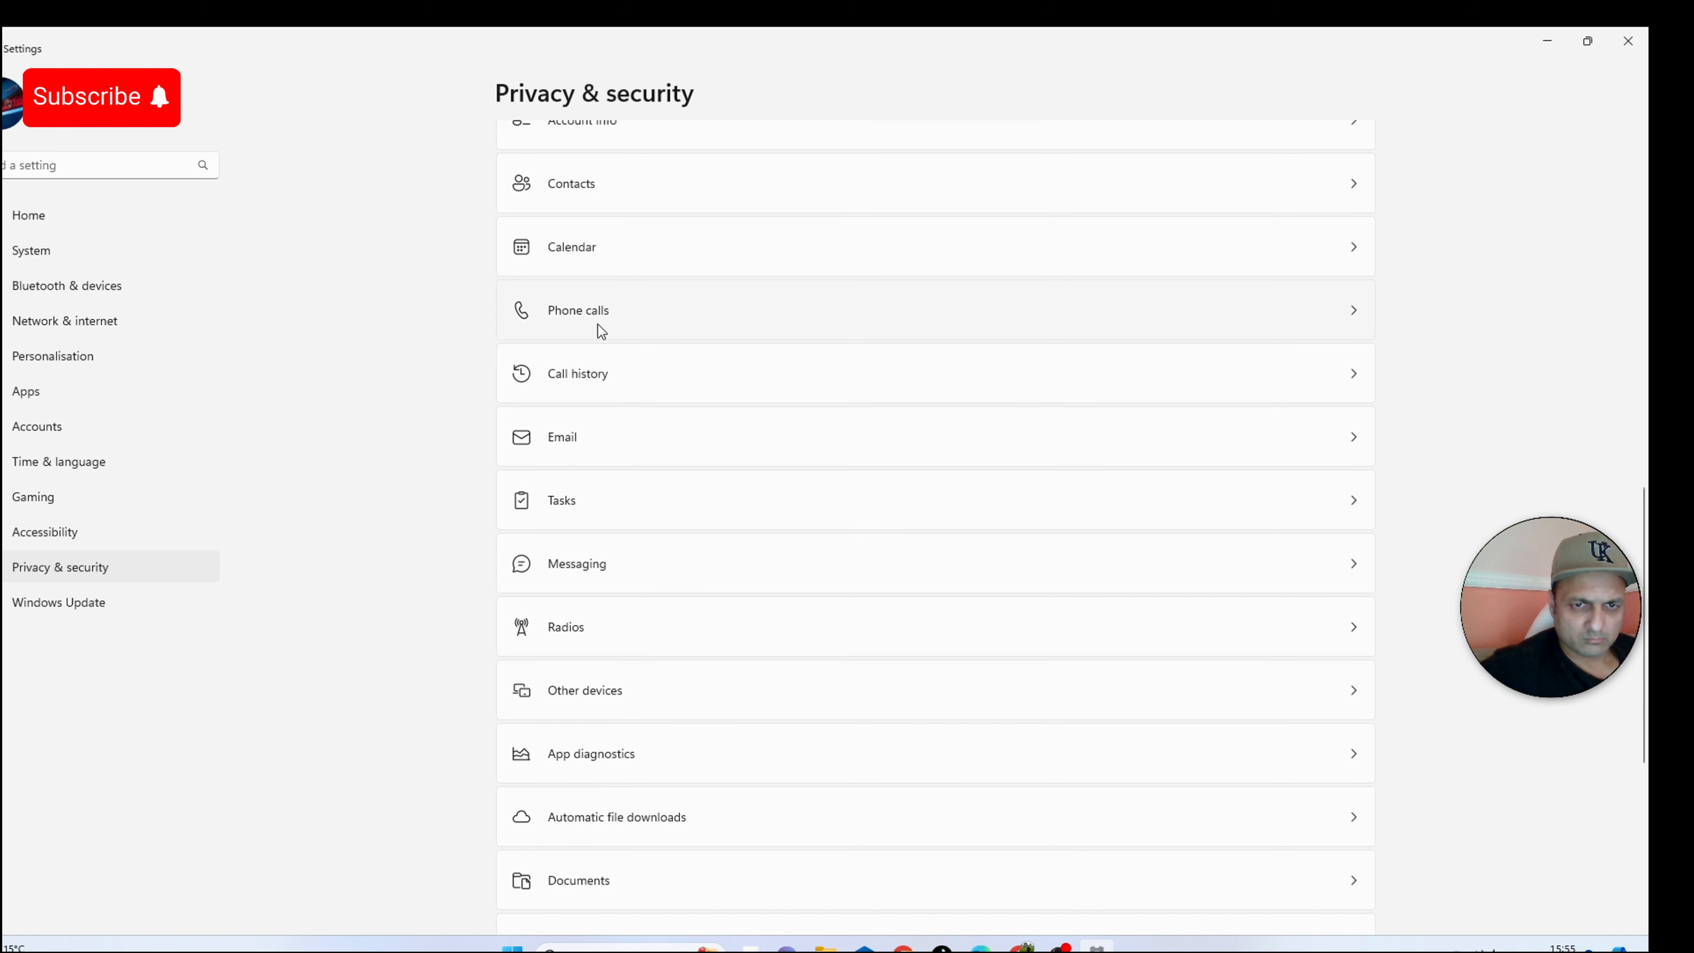
pyautogui.scroll(-3, 593, 504)
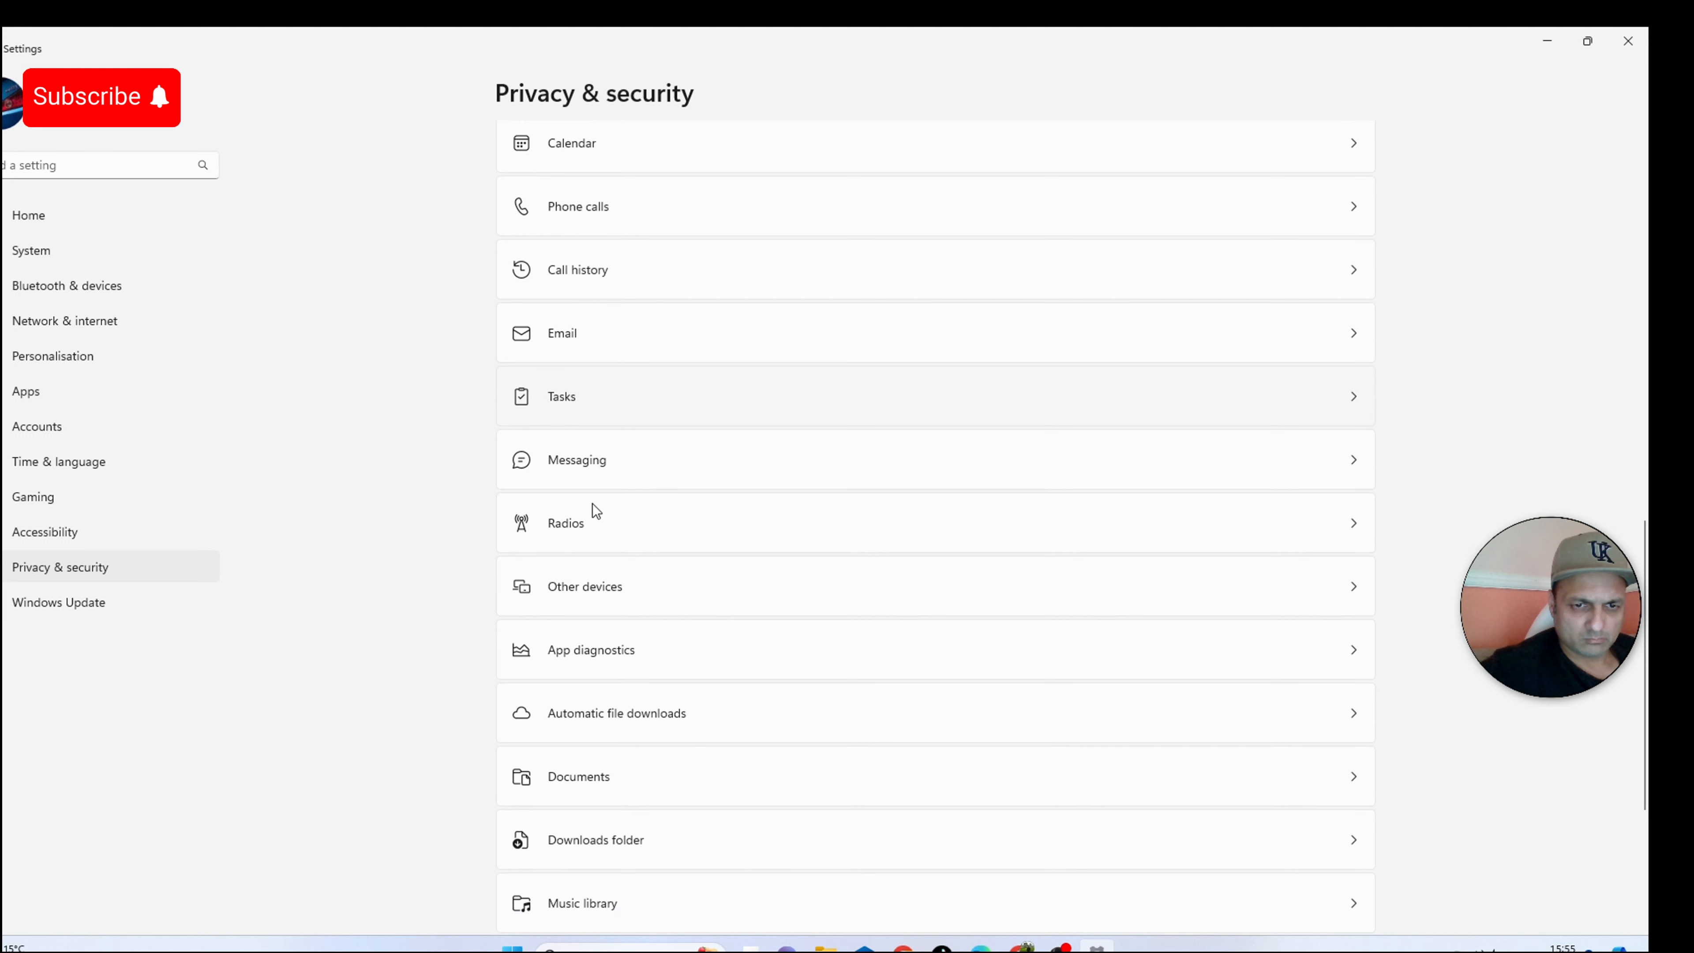
pyautogui.scroll(3, 593, 504)
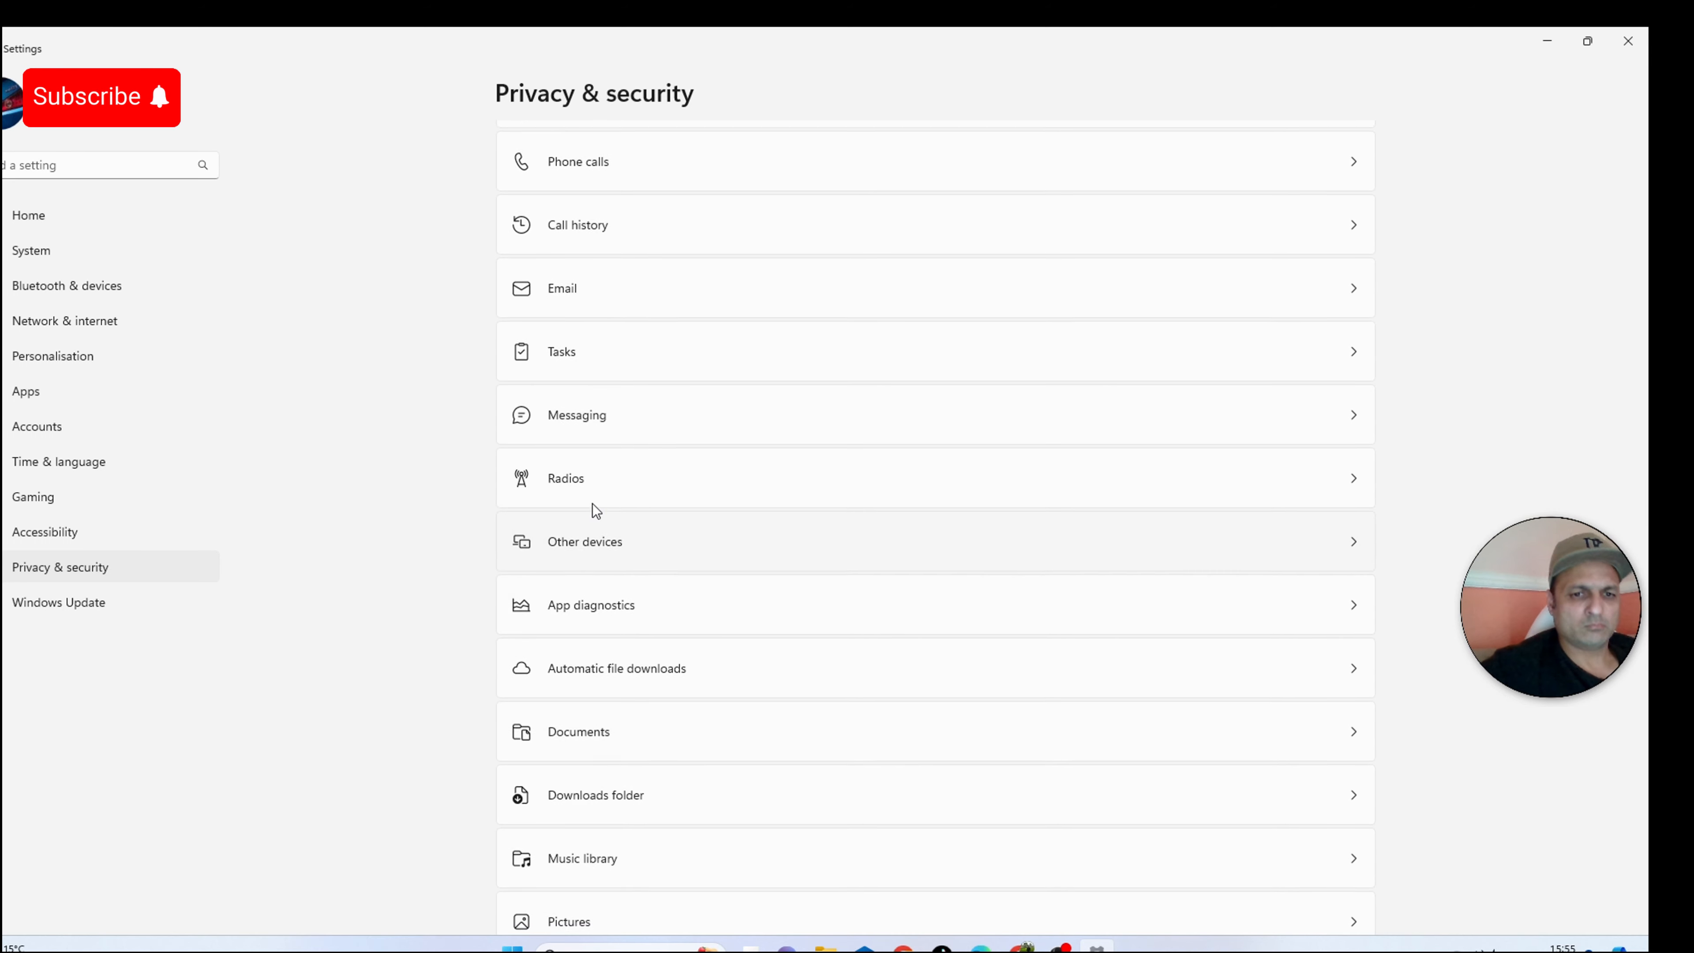
pyautogui.scroll(-3, 631, 381)
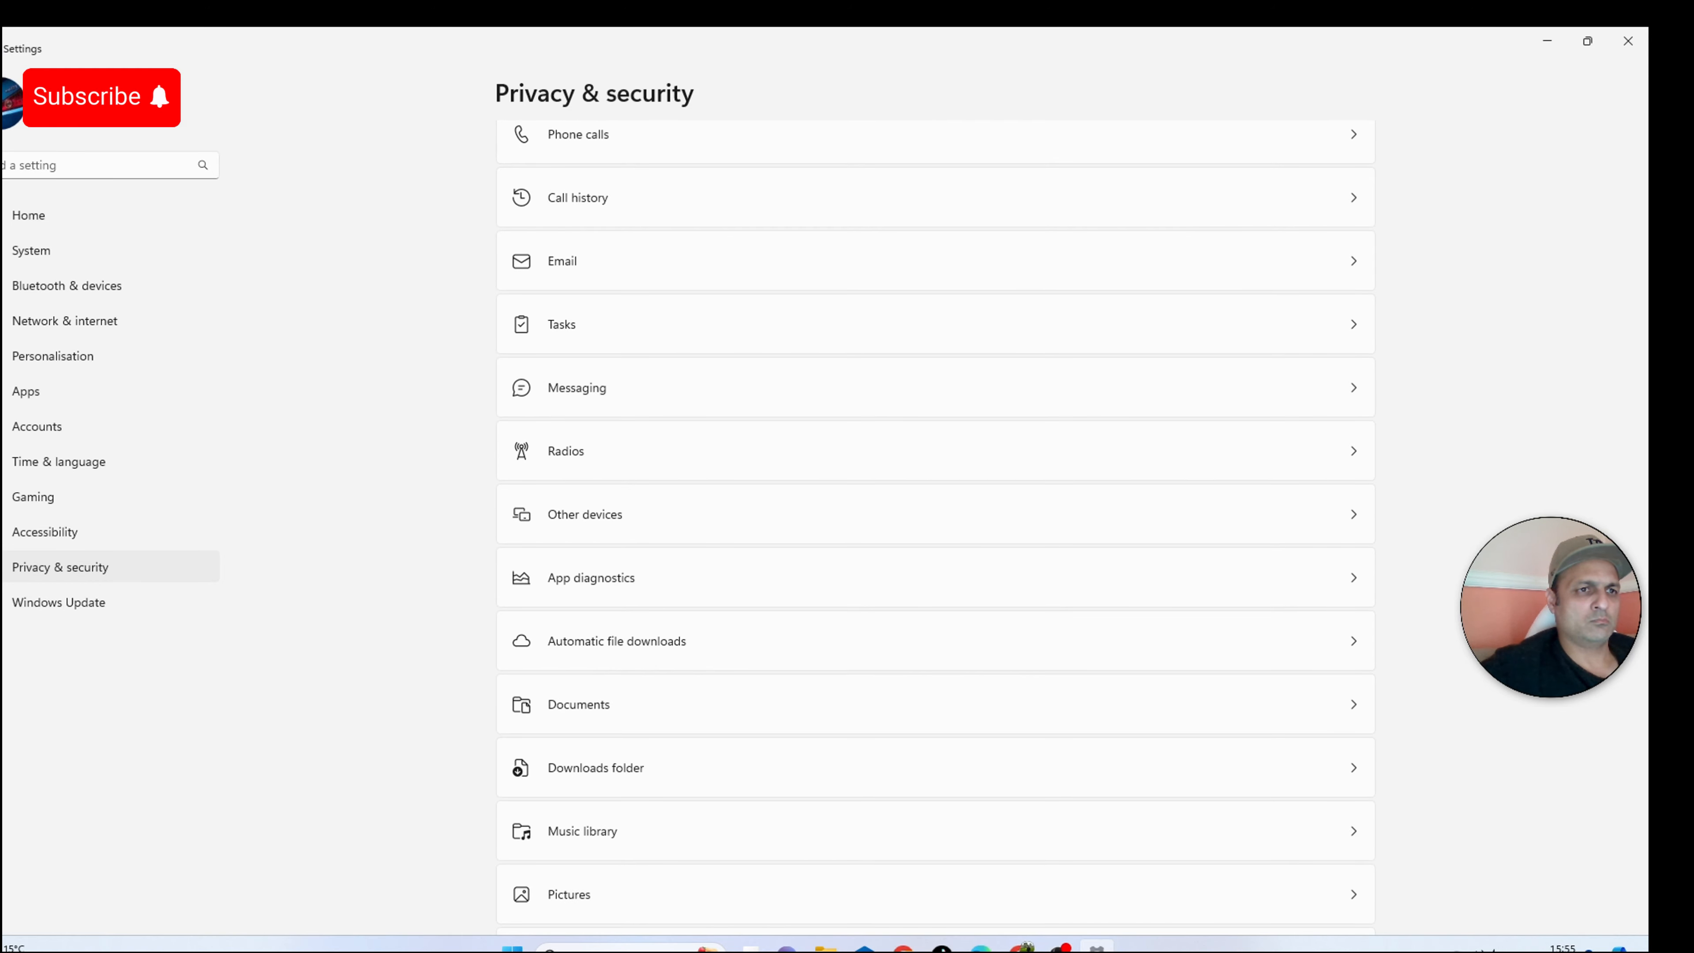
pyautogui.click(3, 48)
pyautogui.click(2, 49)
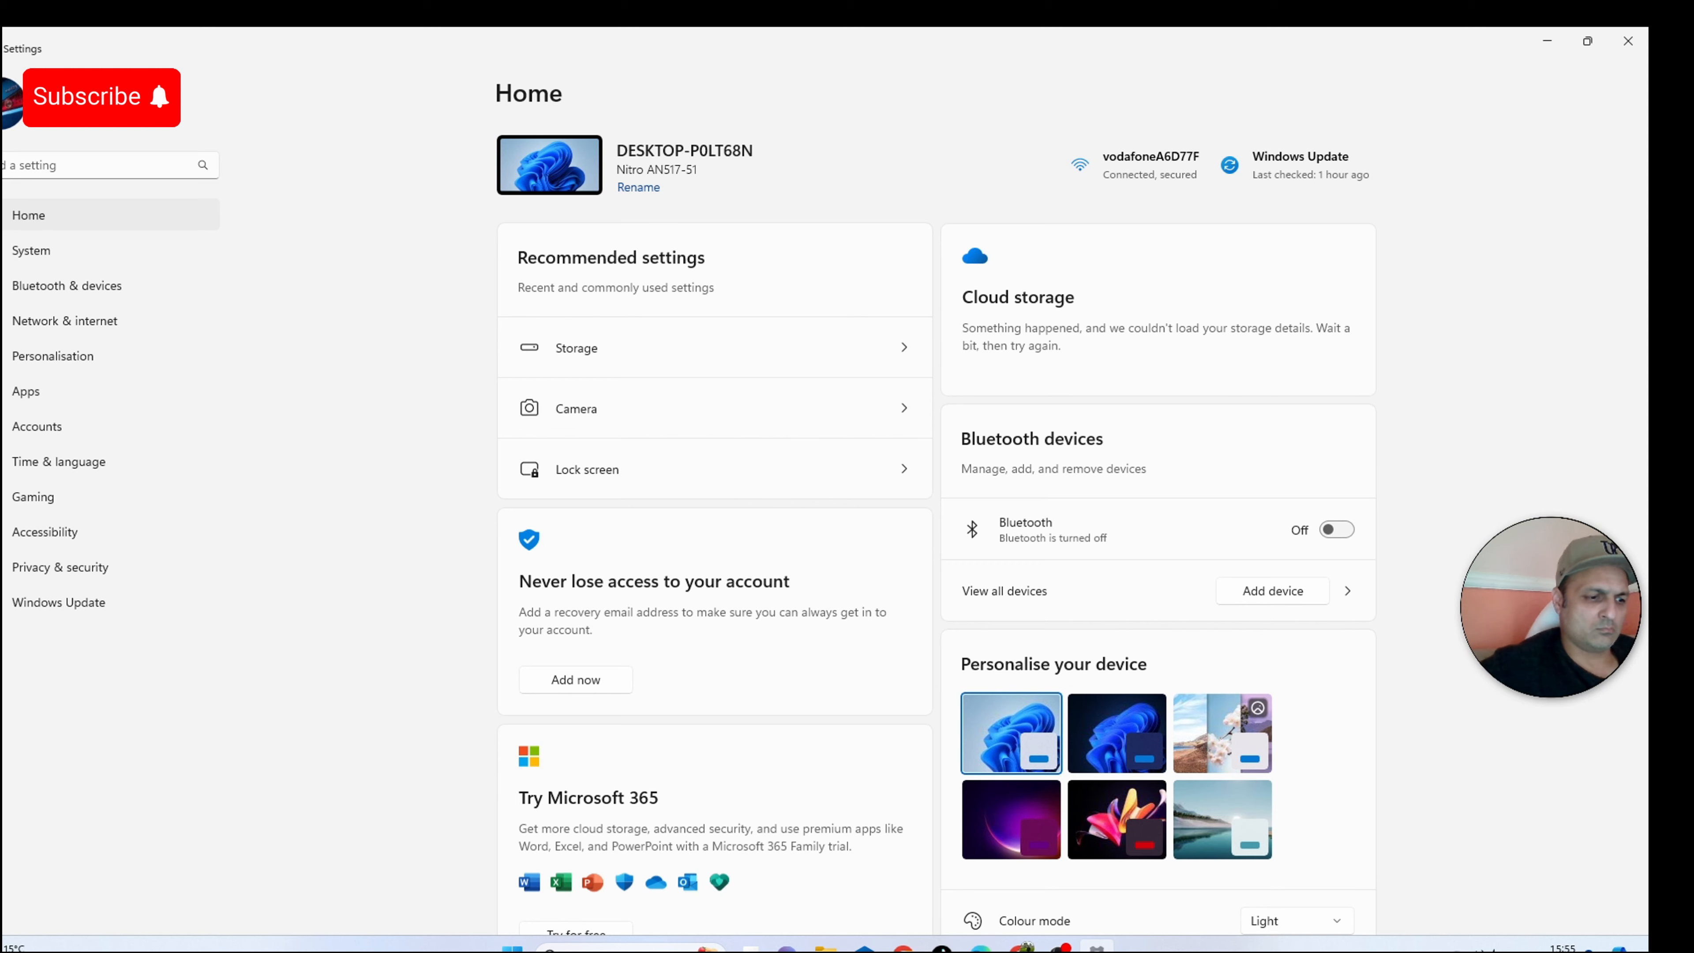
# Disable the suggestions for getting the most out of Windows and the tips and suggestions in the system notifications' additional settings.
pyautogui.click(31, 250)
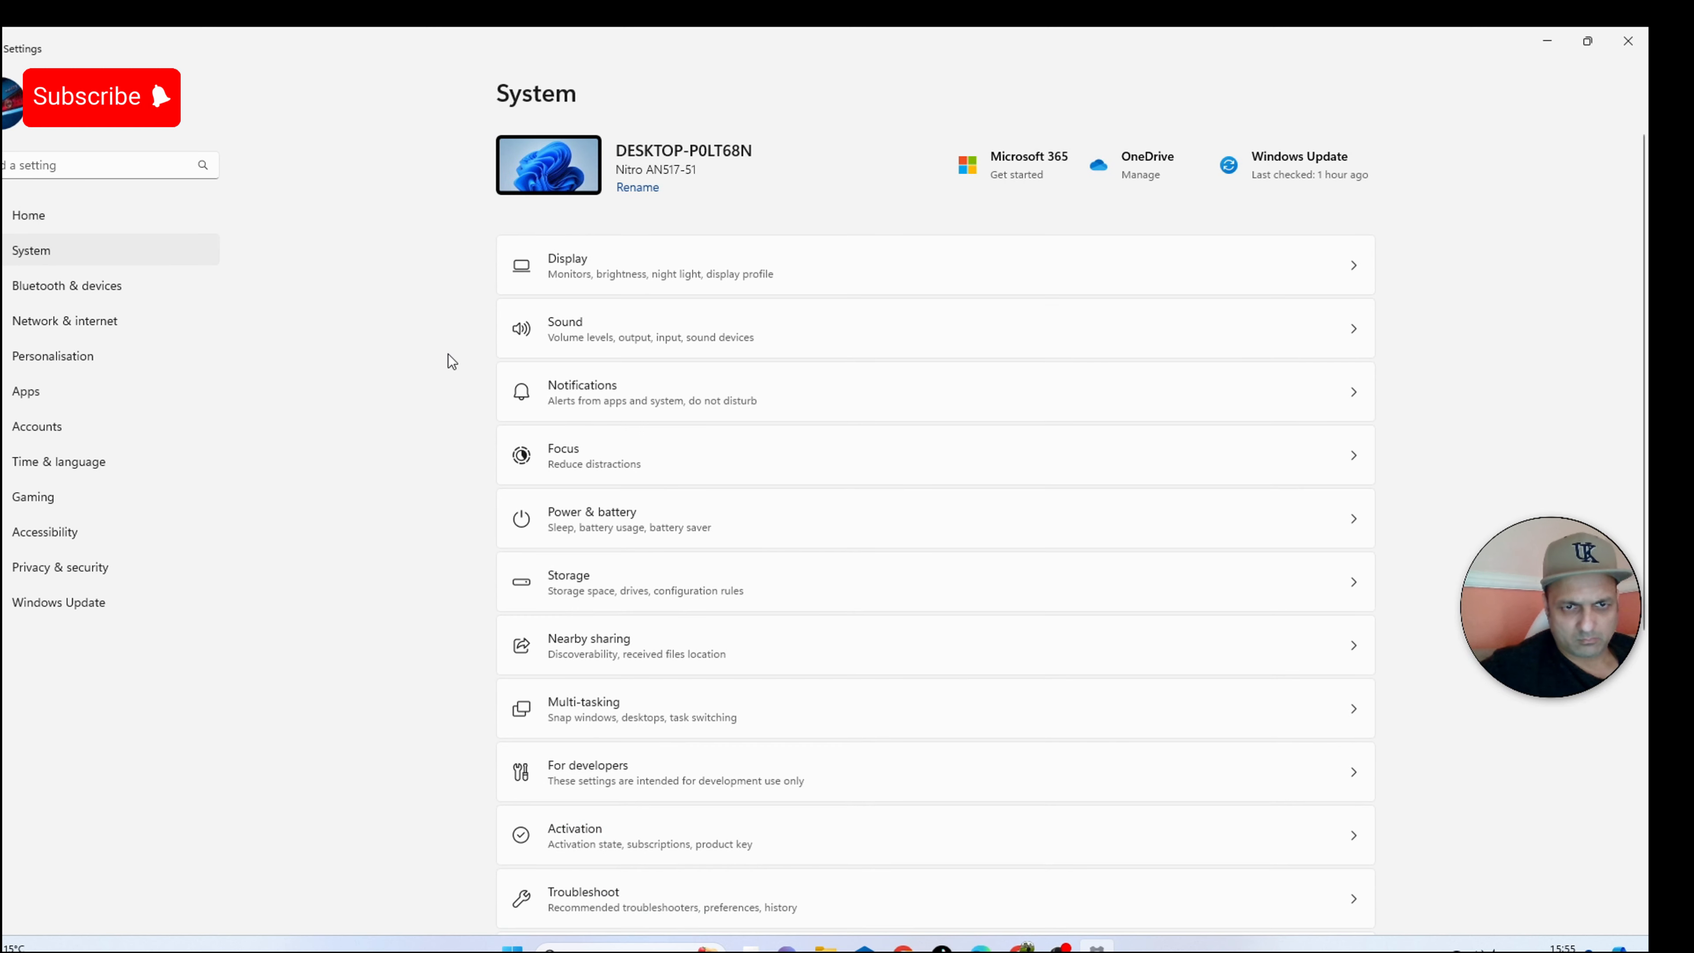
pyautogui.click(644, 398)
pyautogui.scroll(-10, 423, 555)
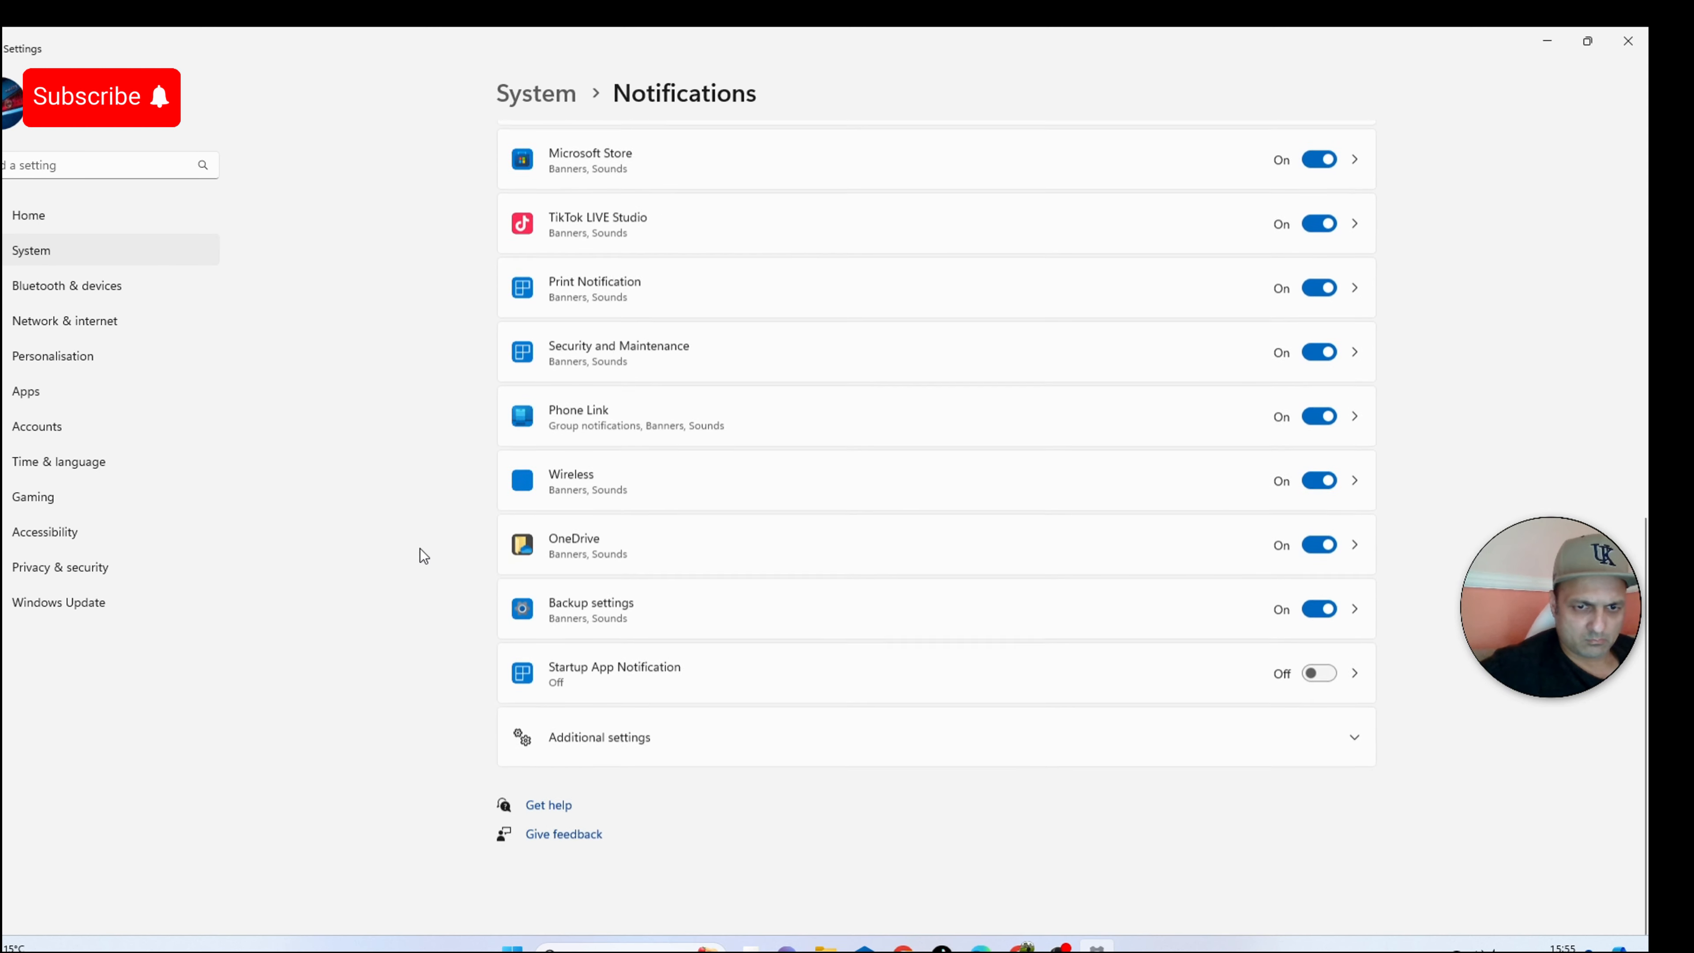
pyautogui.scroll(1, 420, 548)
pyautogui.click(635, 822)
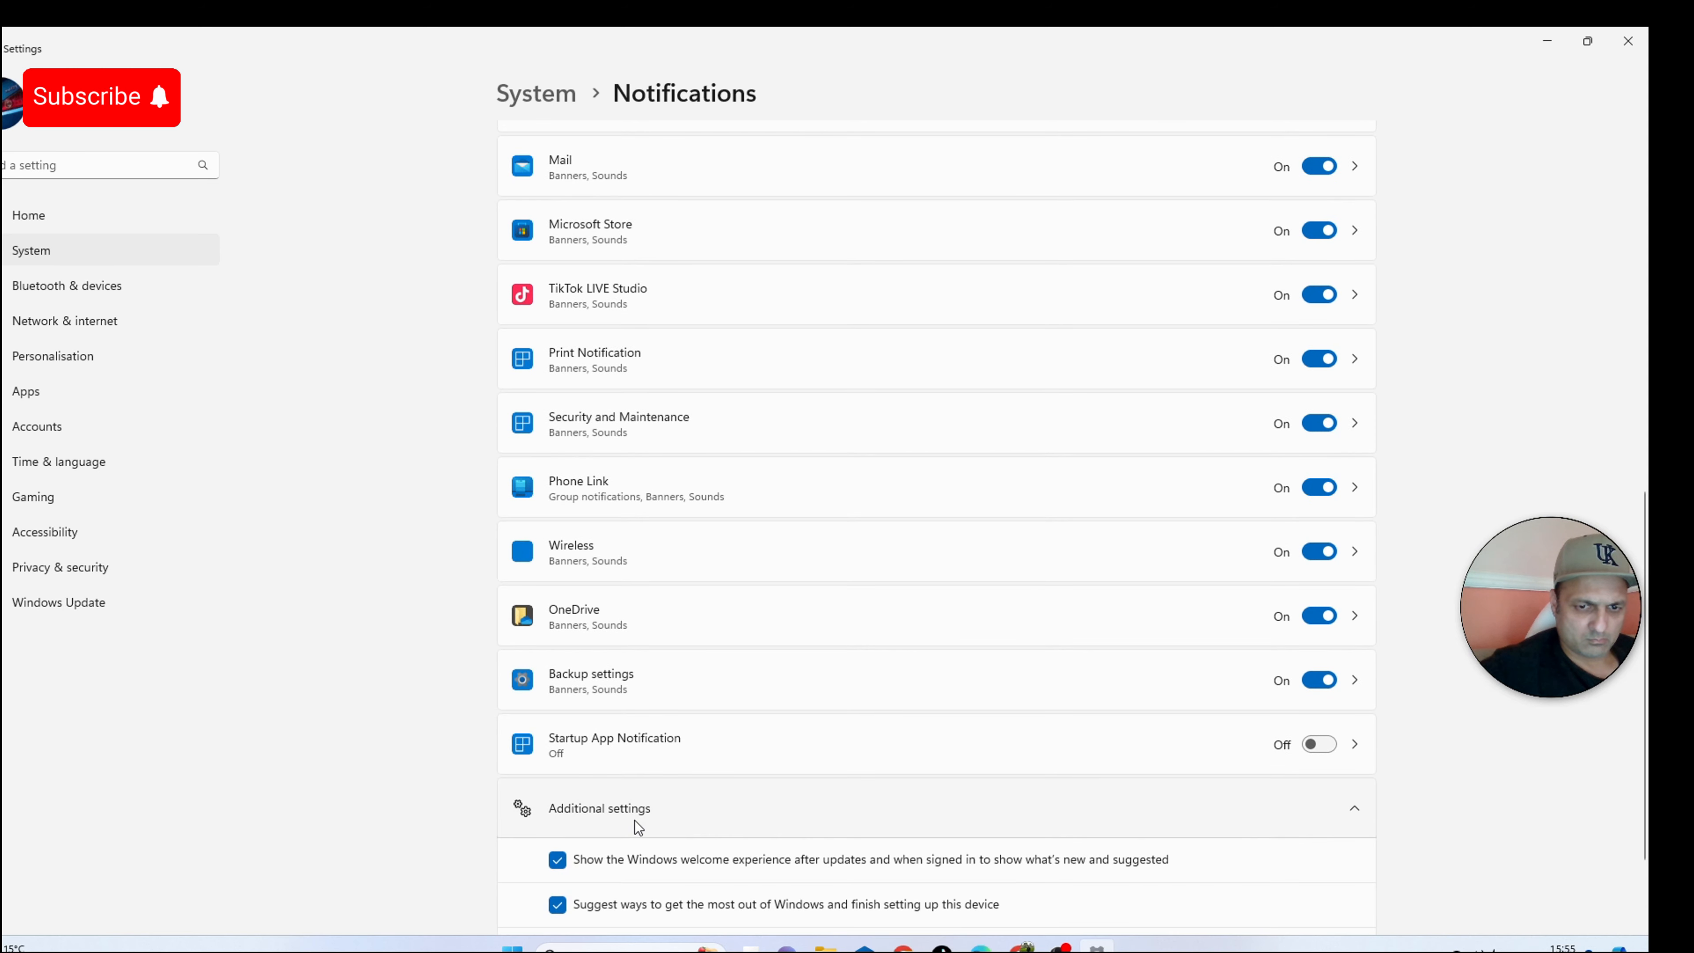
pyautogui.scroll(-2, 630, 787)
pyautogui.click(566, 814)
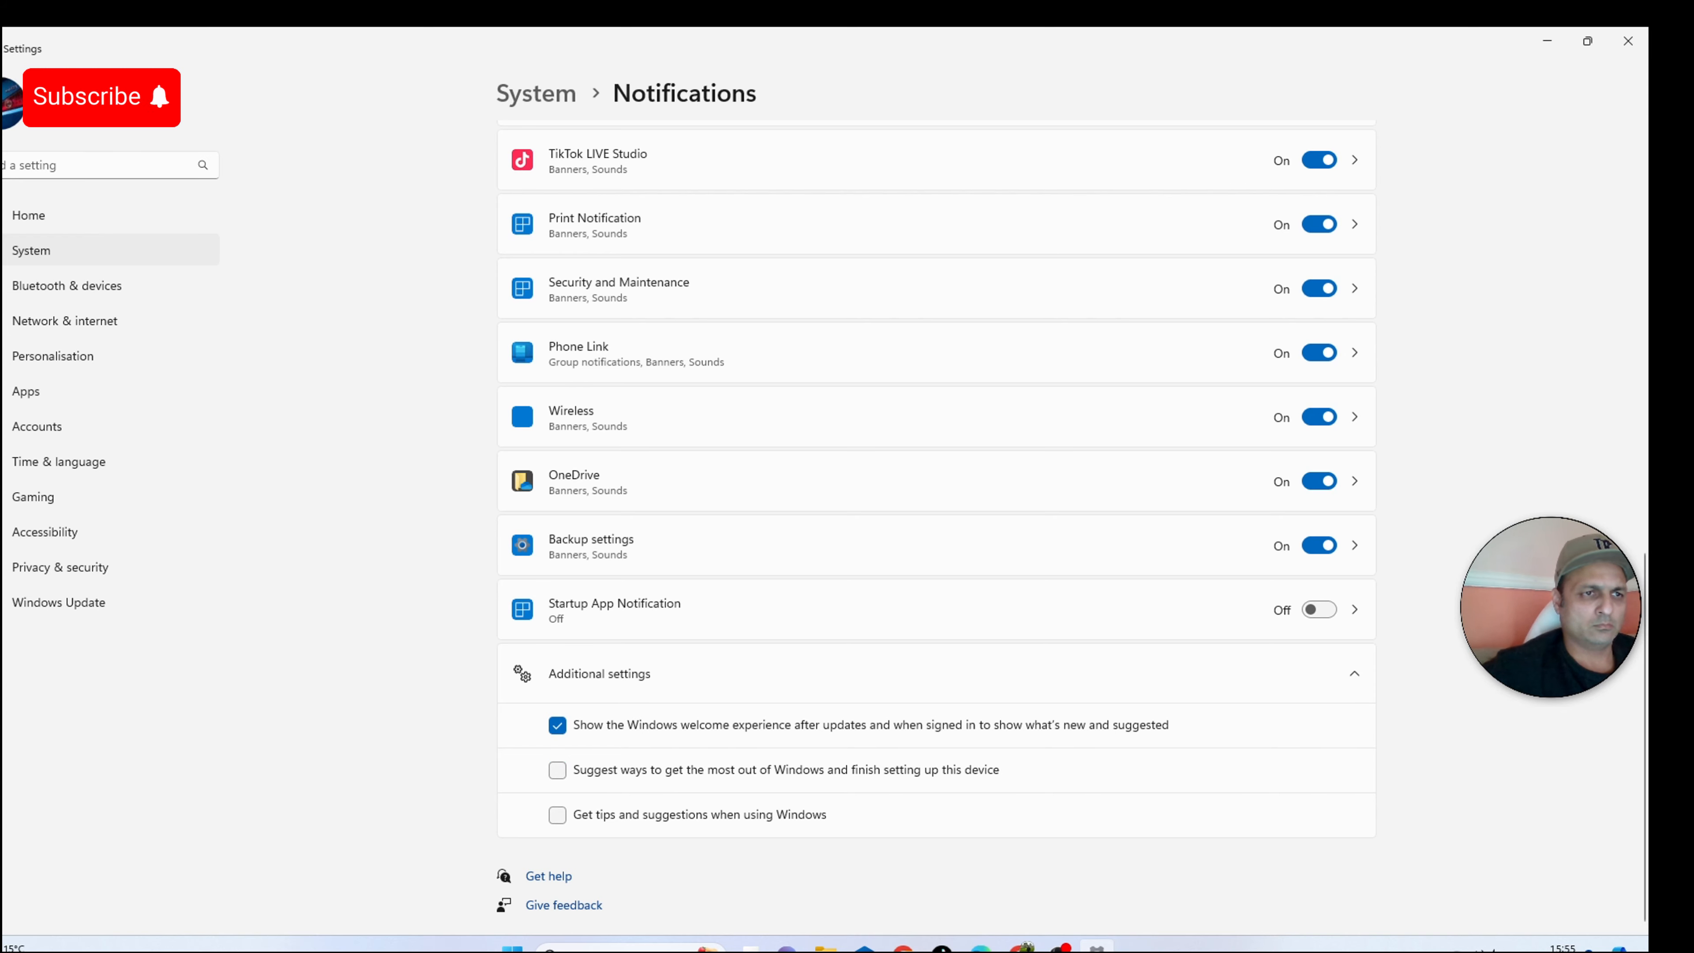
# Look through the full list of installed apps for programs that are no longer needed.
pyautogui.click(87, 207)
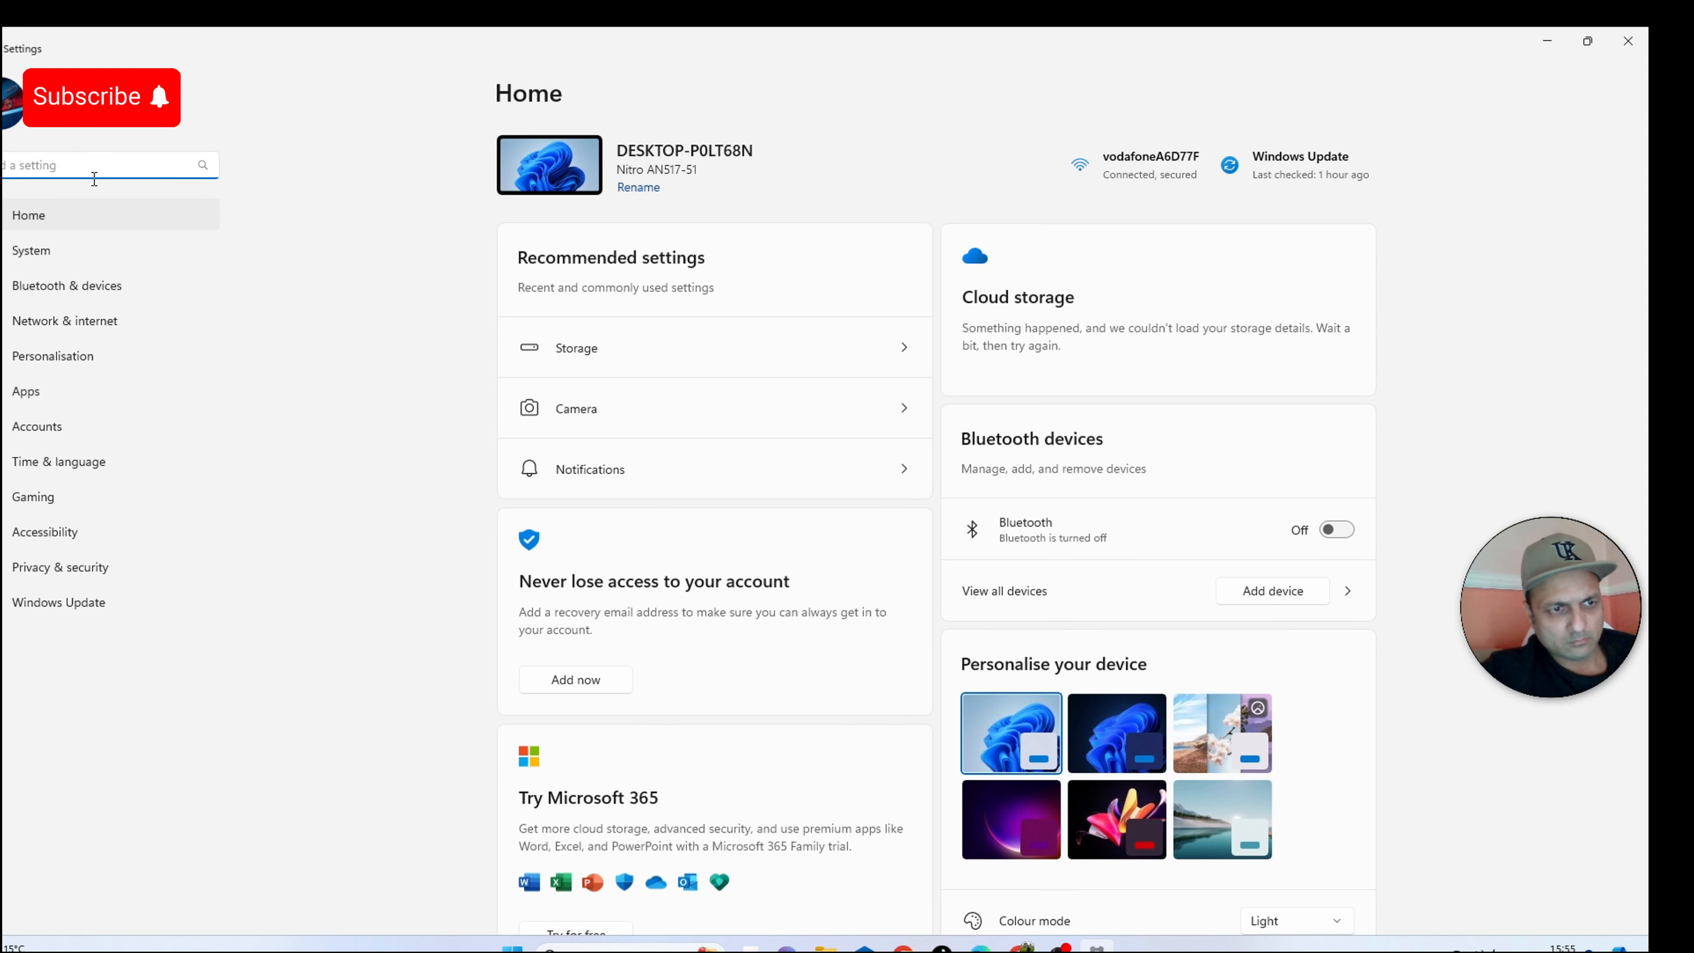
pyautogui.click(63, 382)
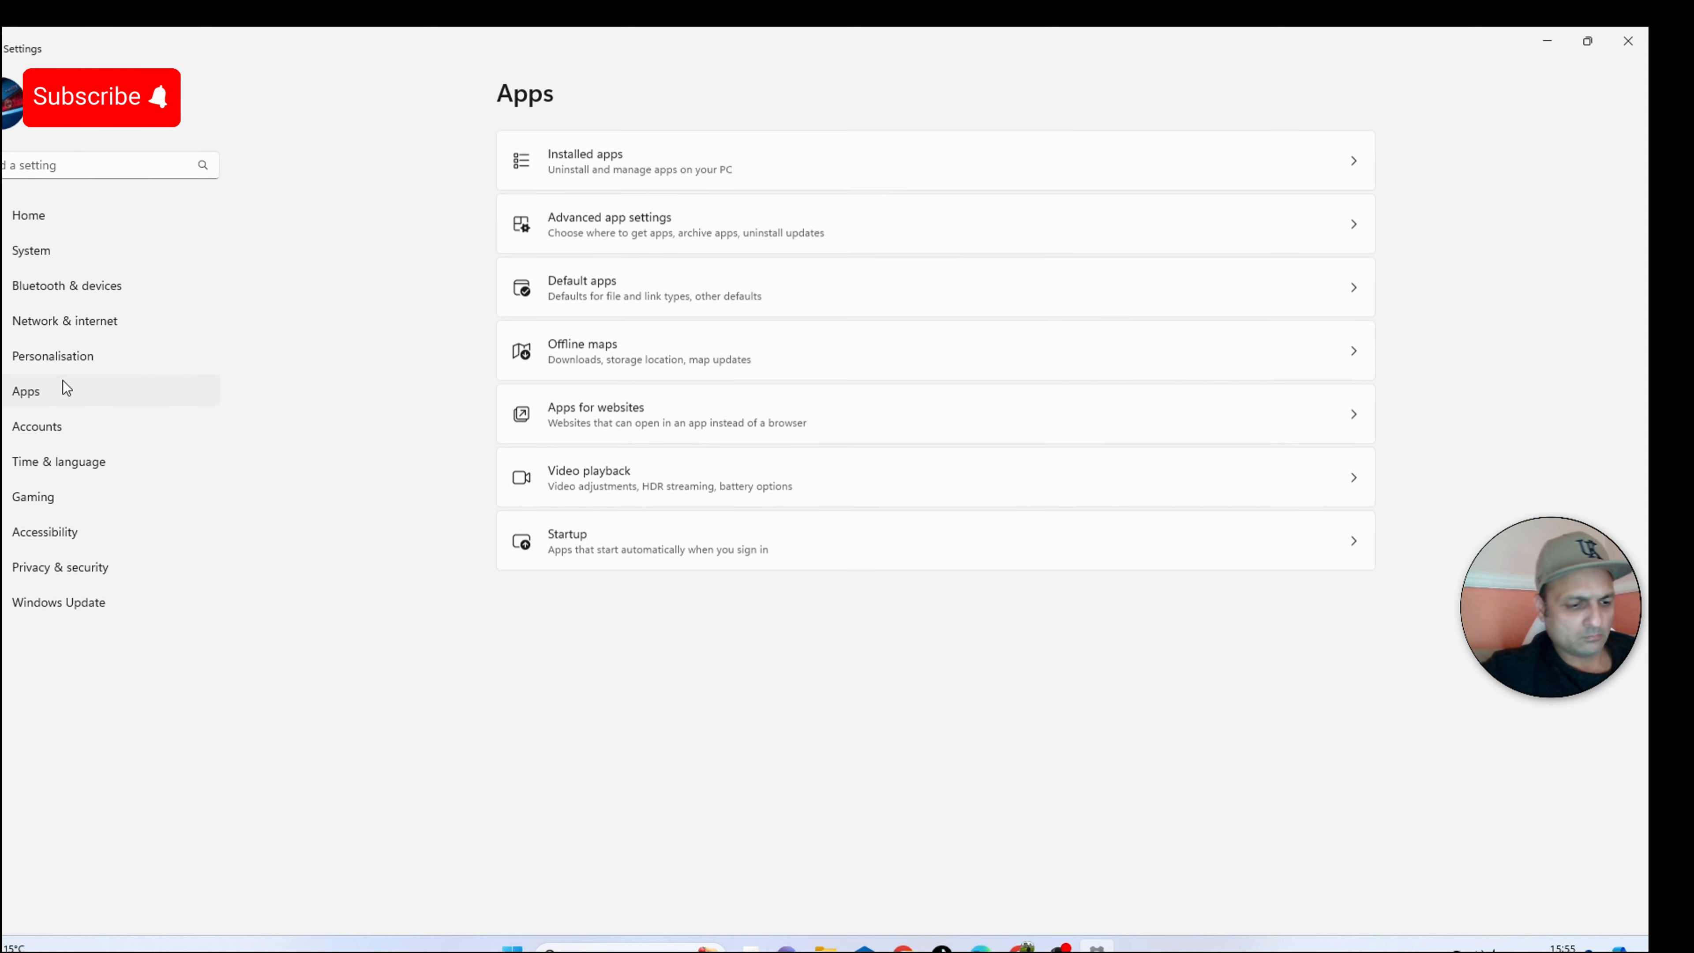
pyautogui.click(617, 152)
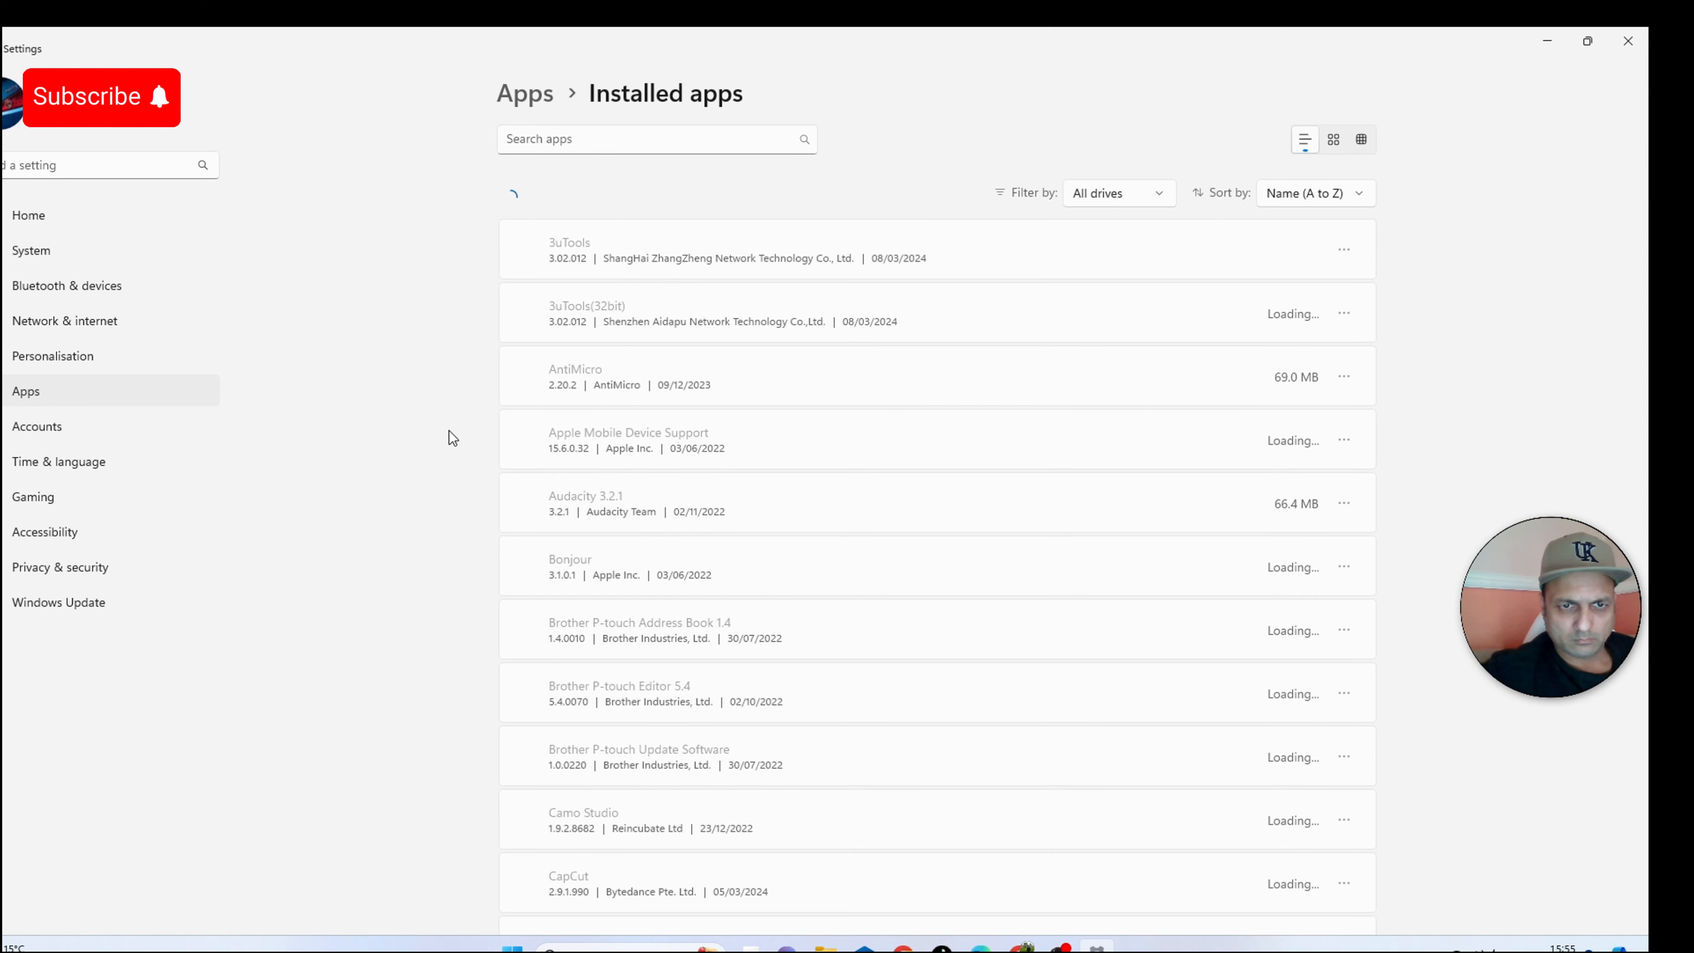
pyautogui.scroll(-3, 449, 431)
pyautogui.scroll(-5, 448, 431)
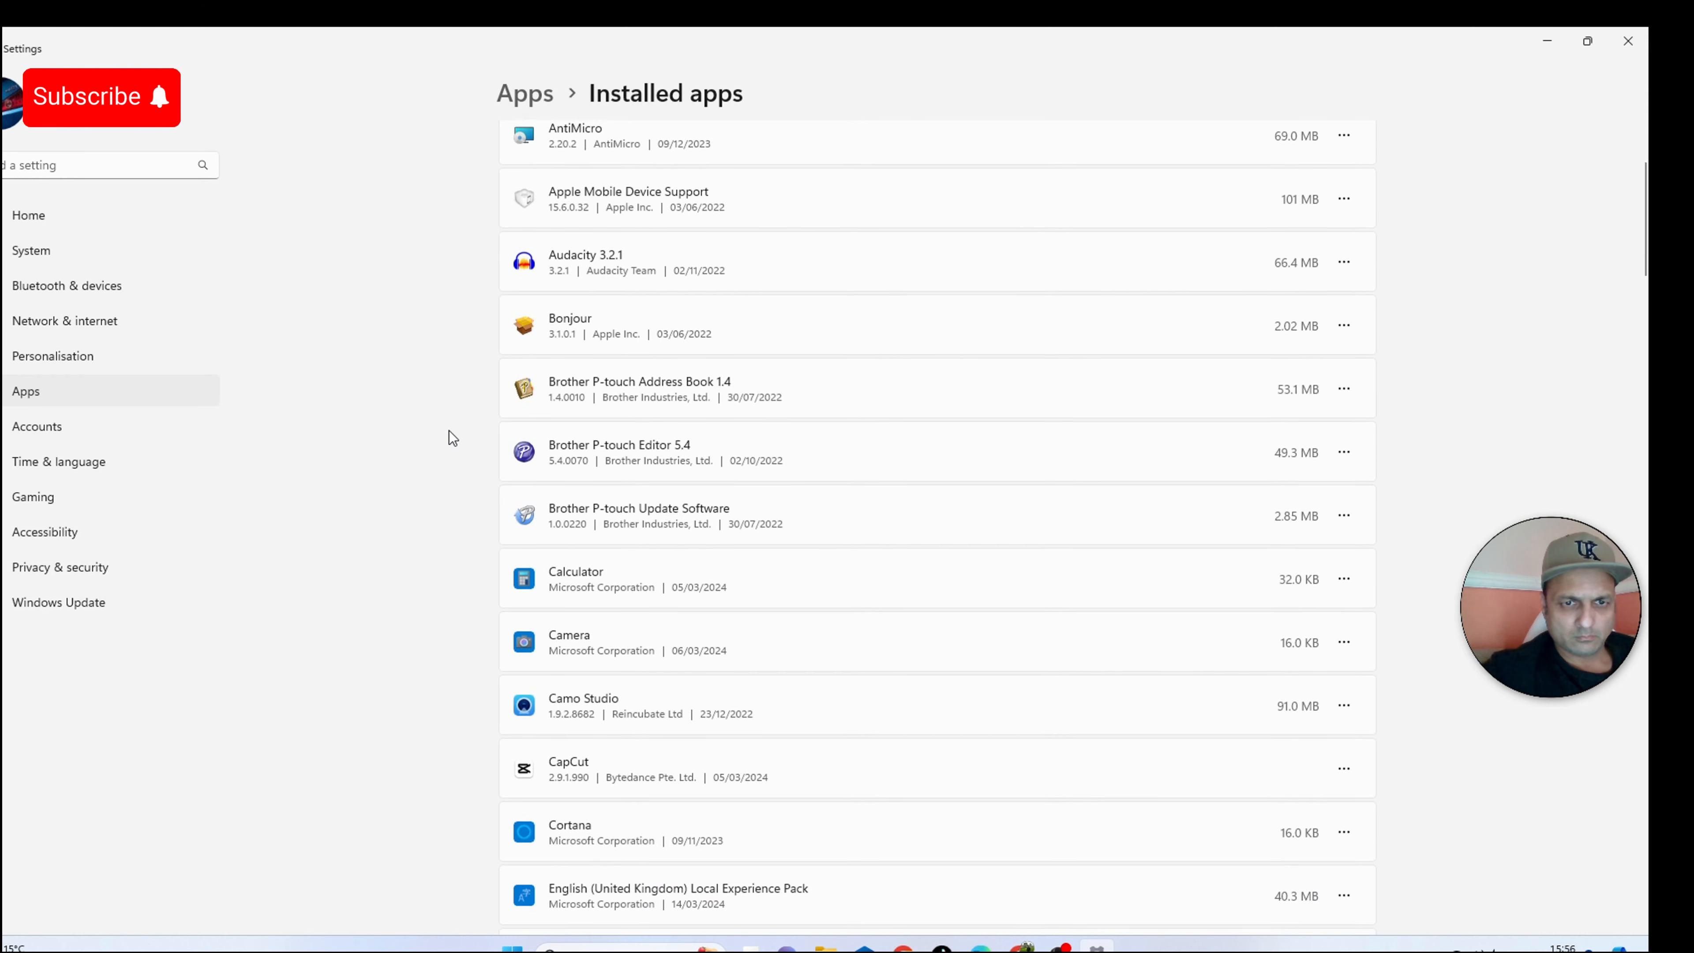
pyautogui.scroll(-10, 448, 431)
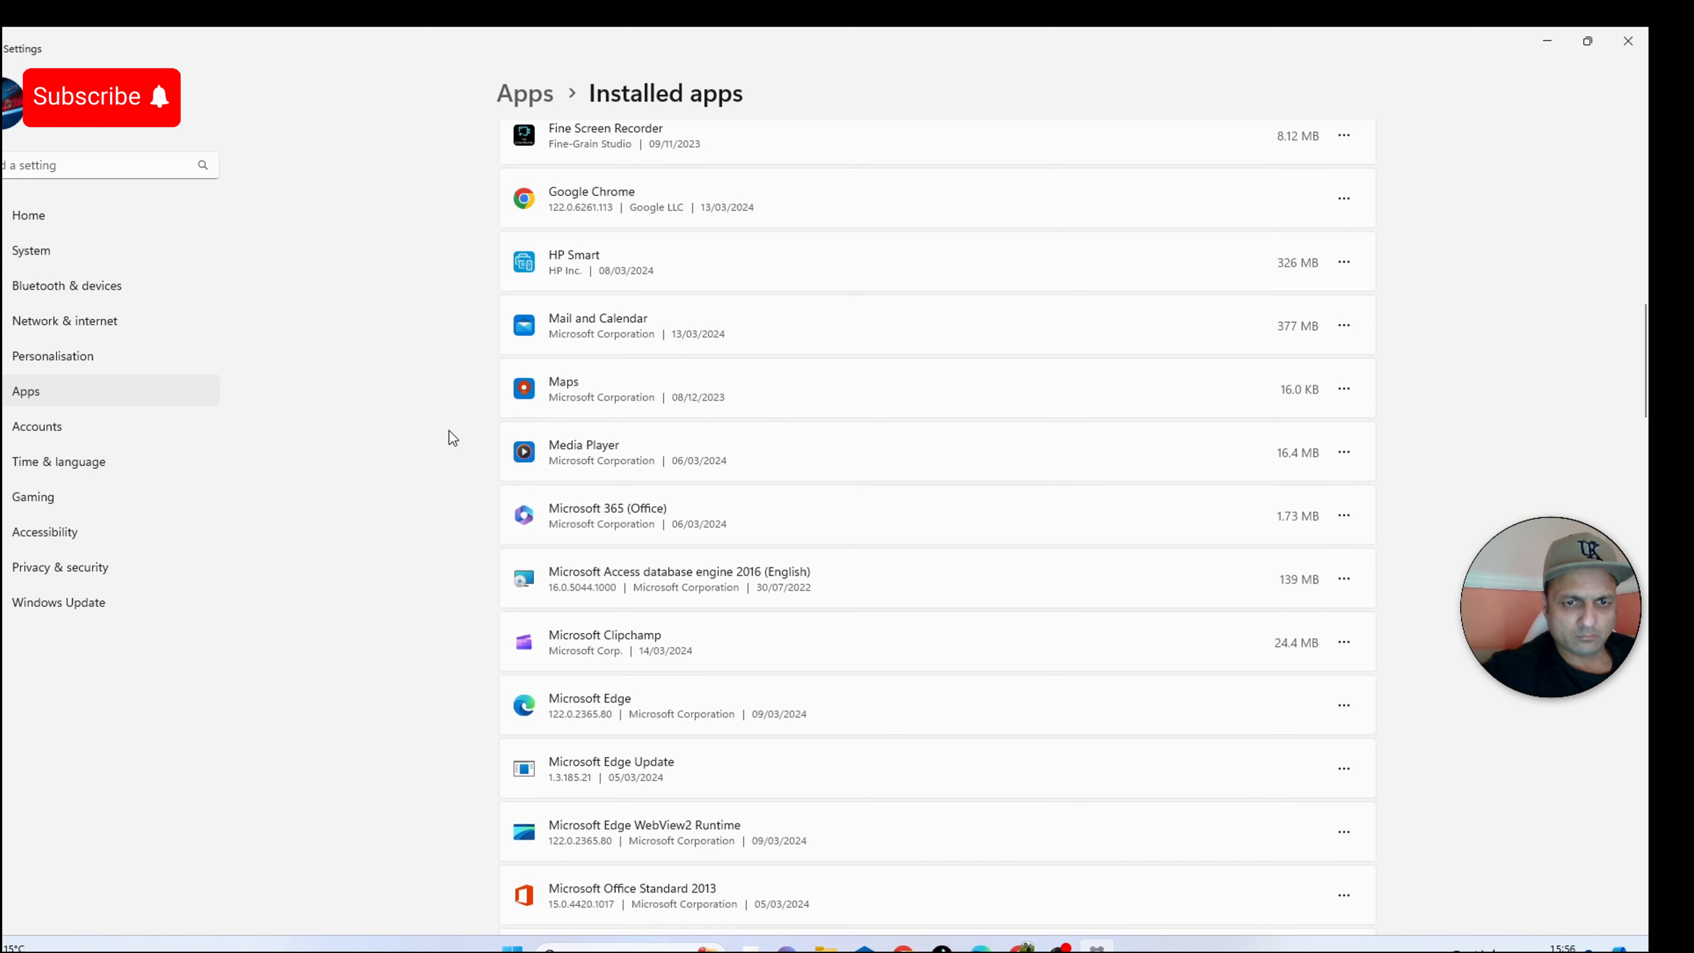
pyautogui.scroll(-15, 449, 430)
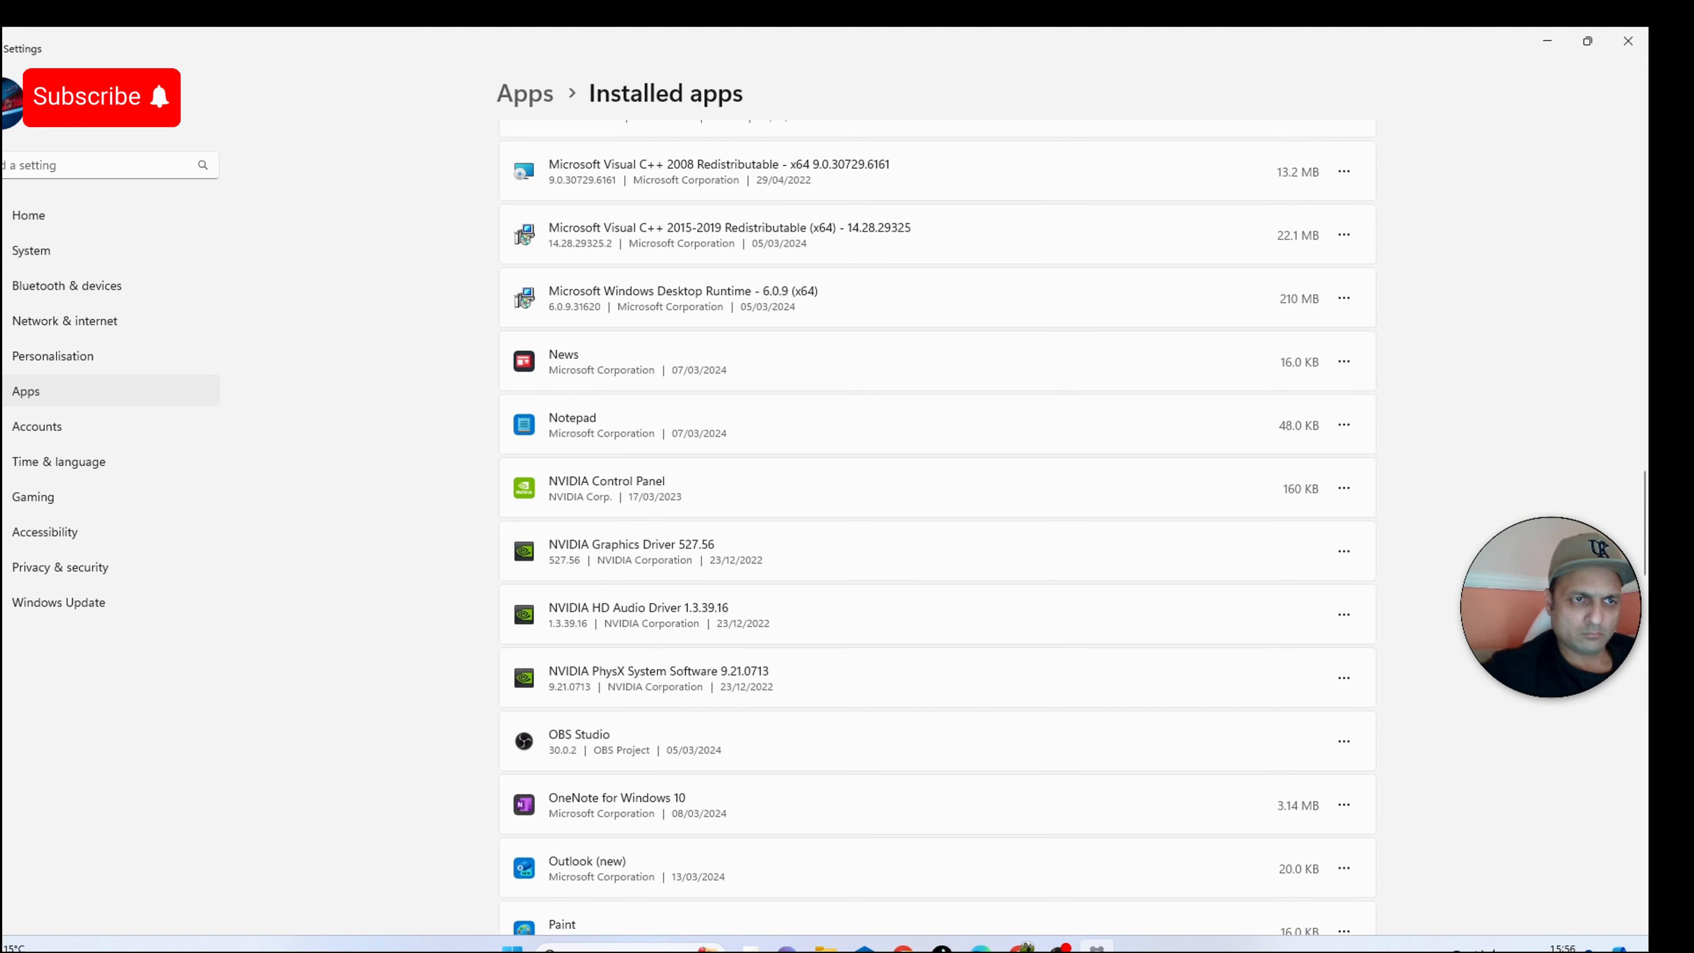
pyautogui.scroll(-5, 702, 494)
pyautogui.scroll(3, 703, 491)
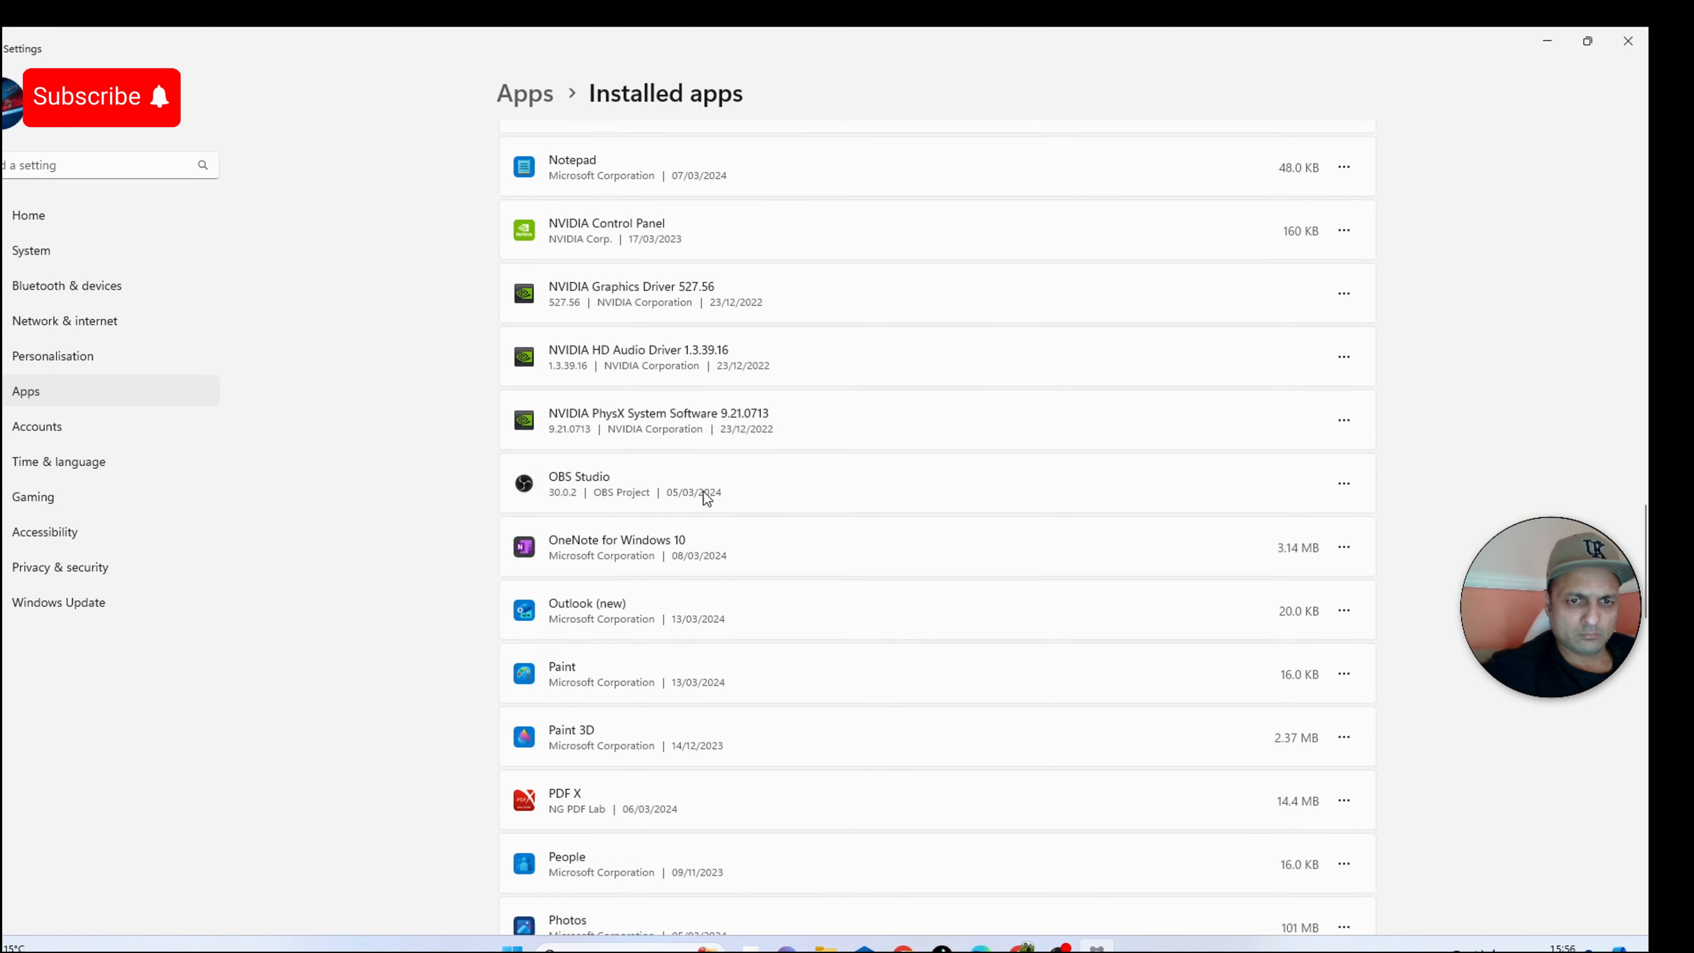
pyautogui.scroll(-17, 654, 511)
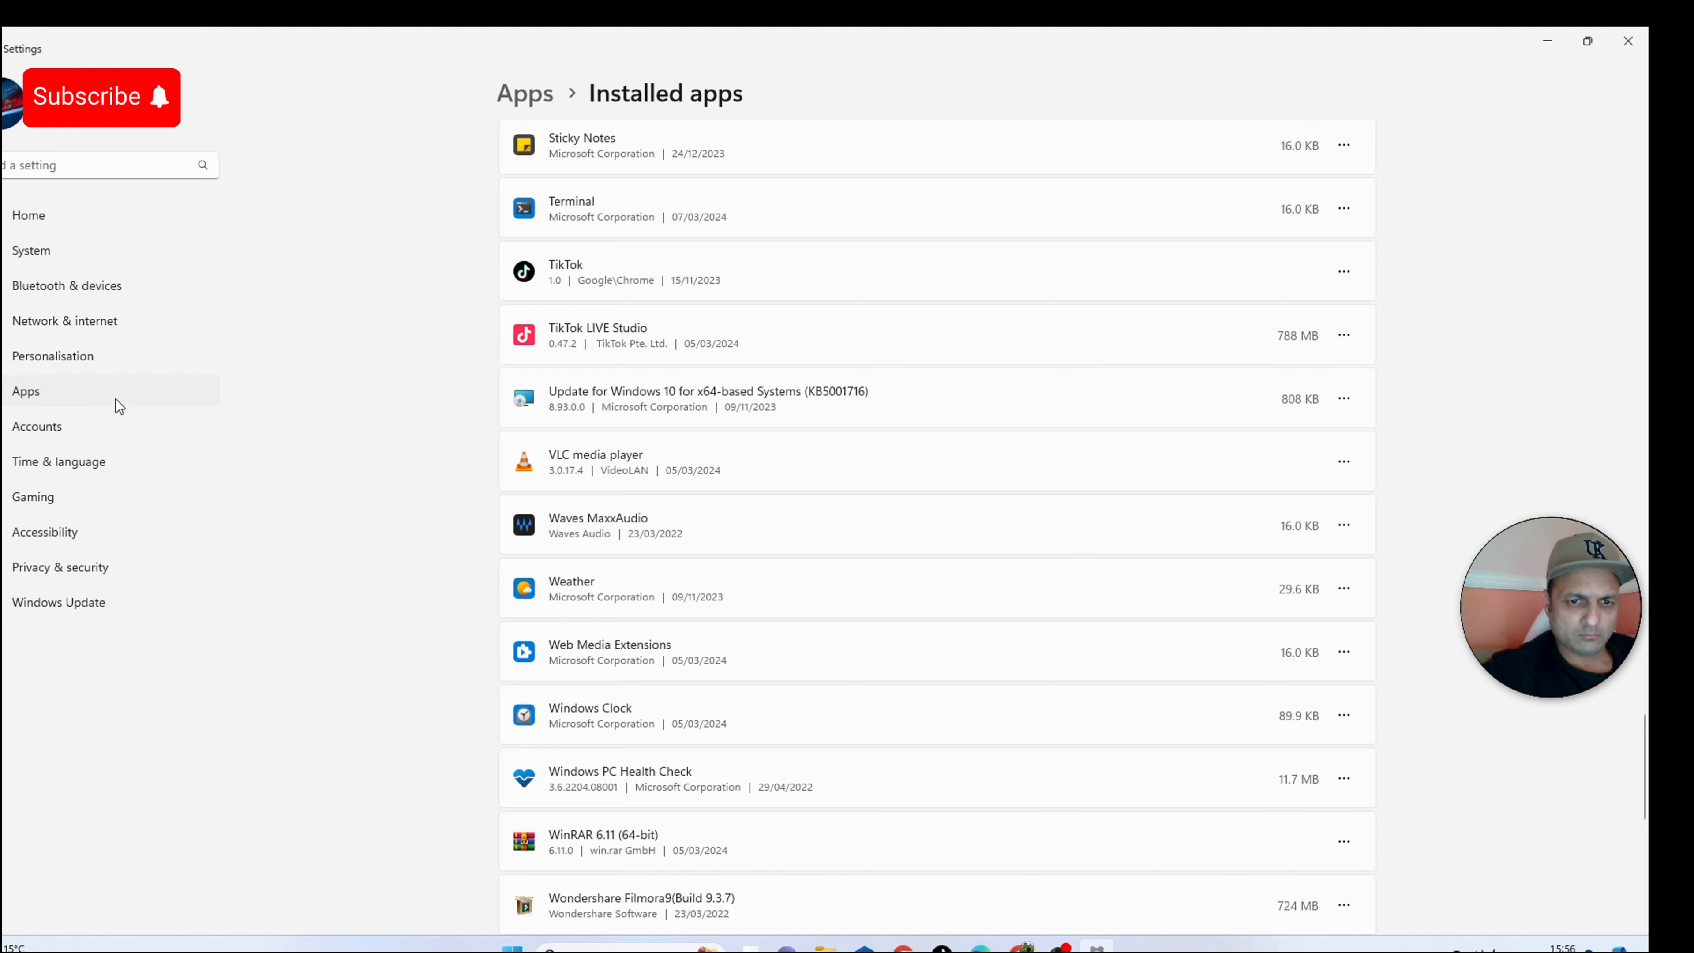
pyautogui.scroll(-7, 609, 564)
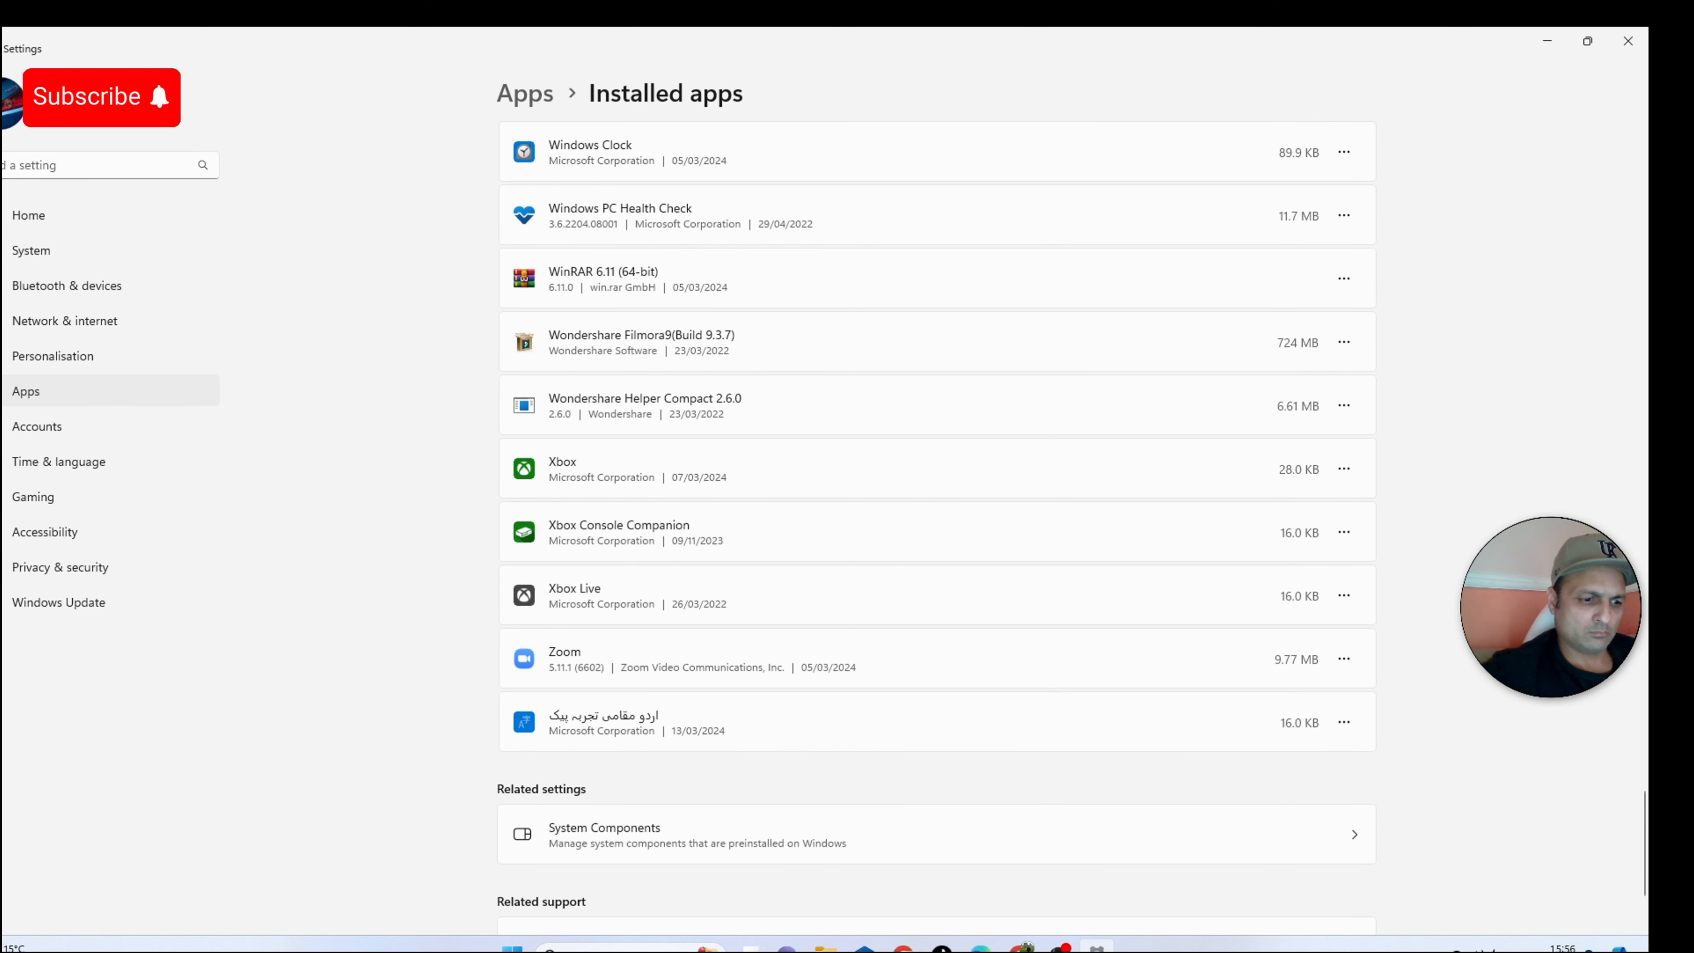
pyautogui.click(3, 49)
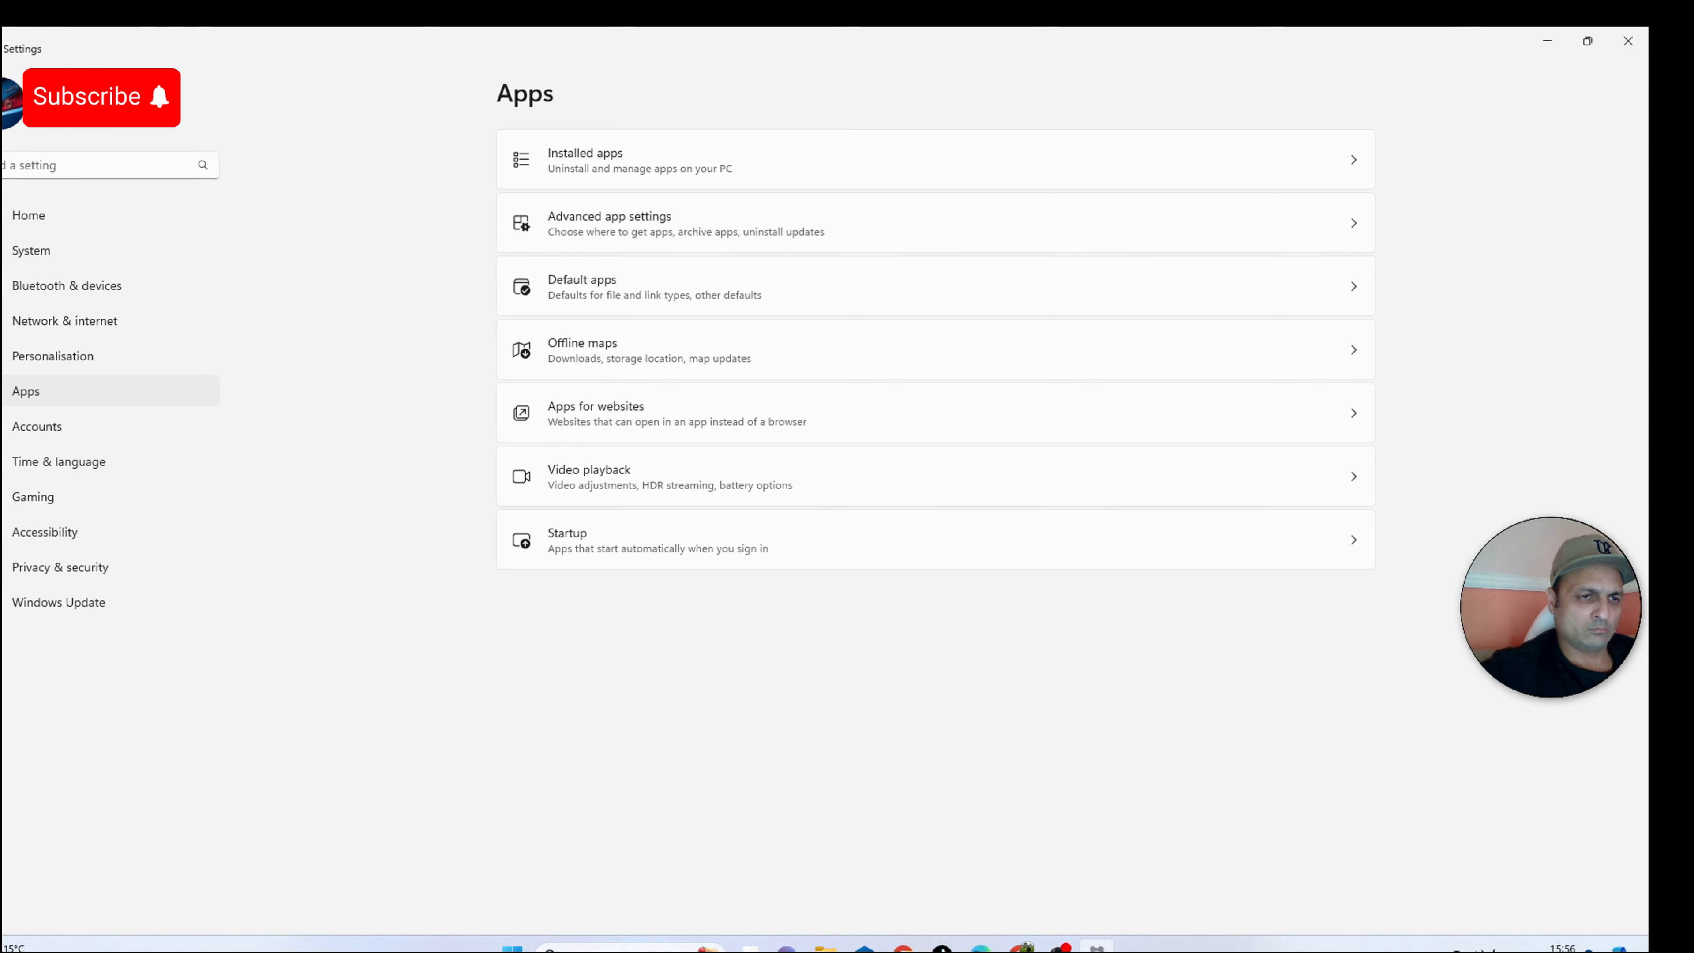
# Open the Startup apps settings and sort the list by status.
pyautogui.click(3, 48)
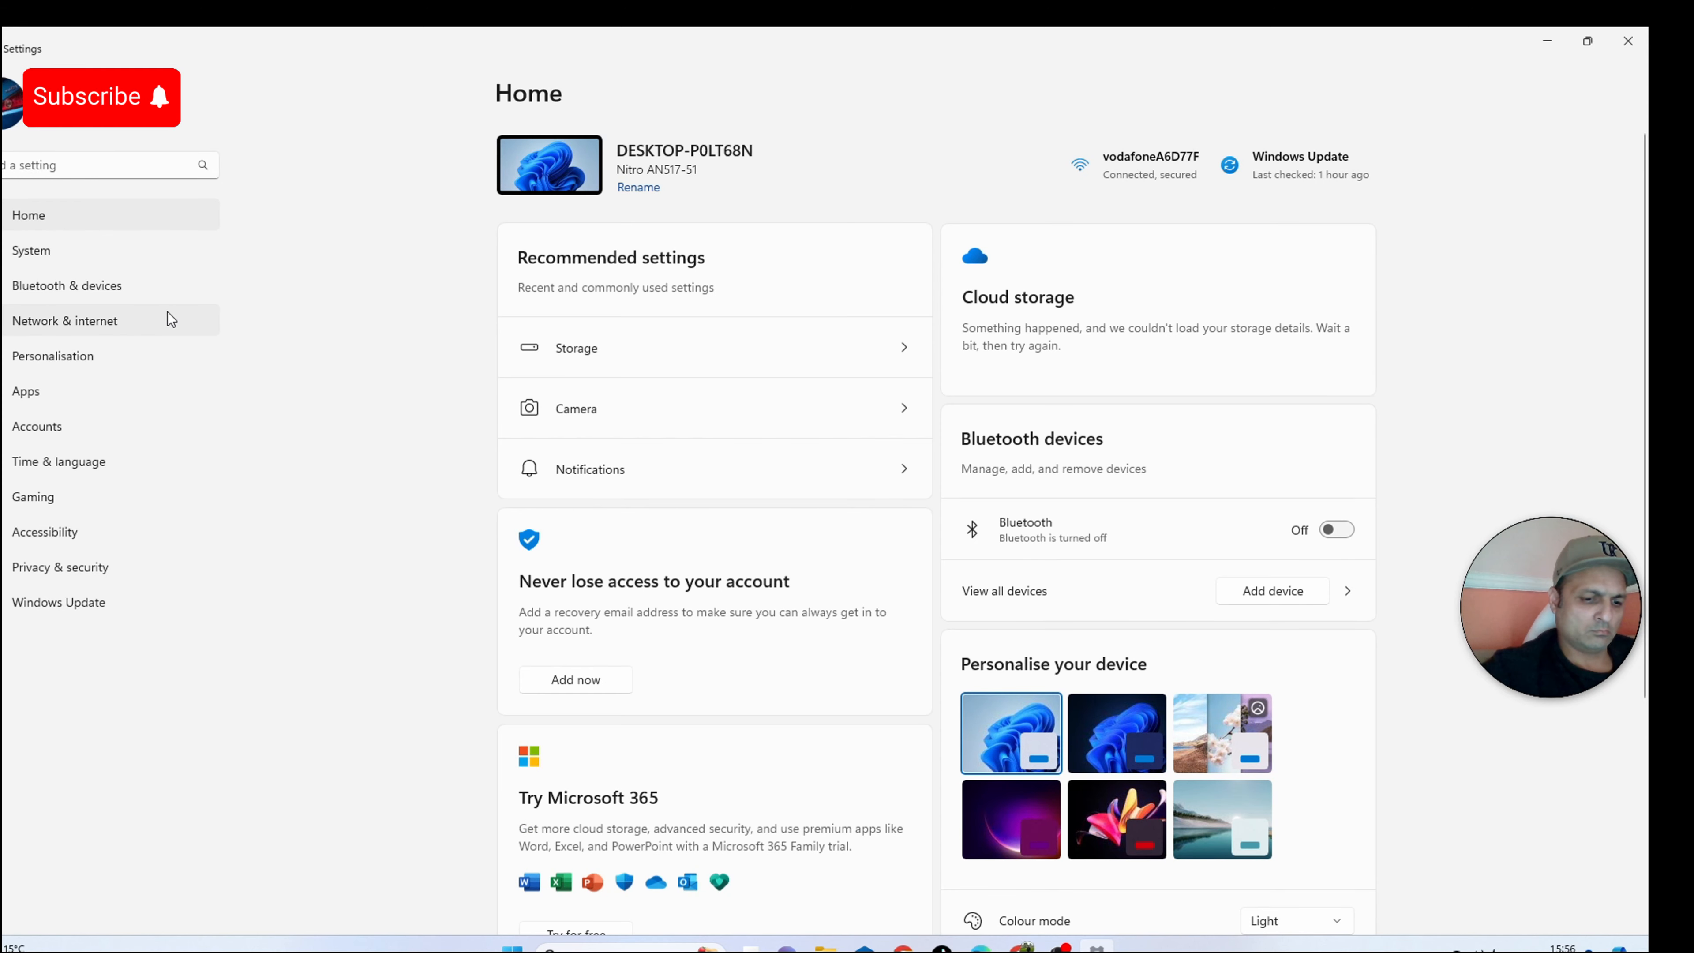
pyautogui.click(27, 391)
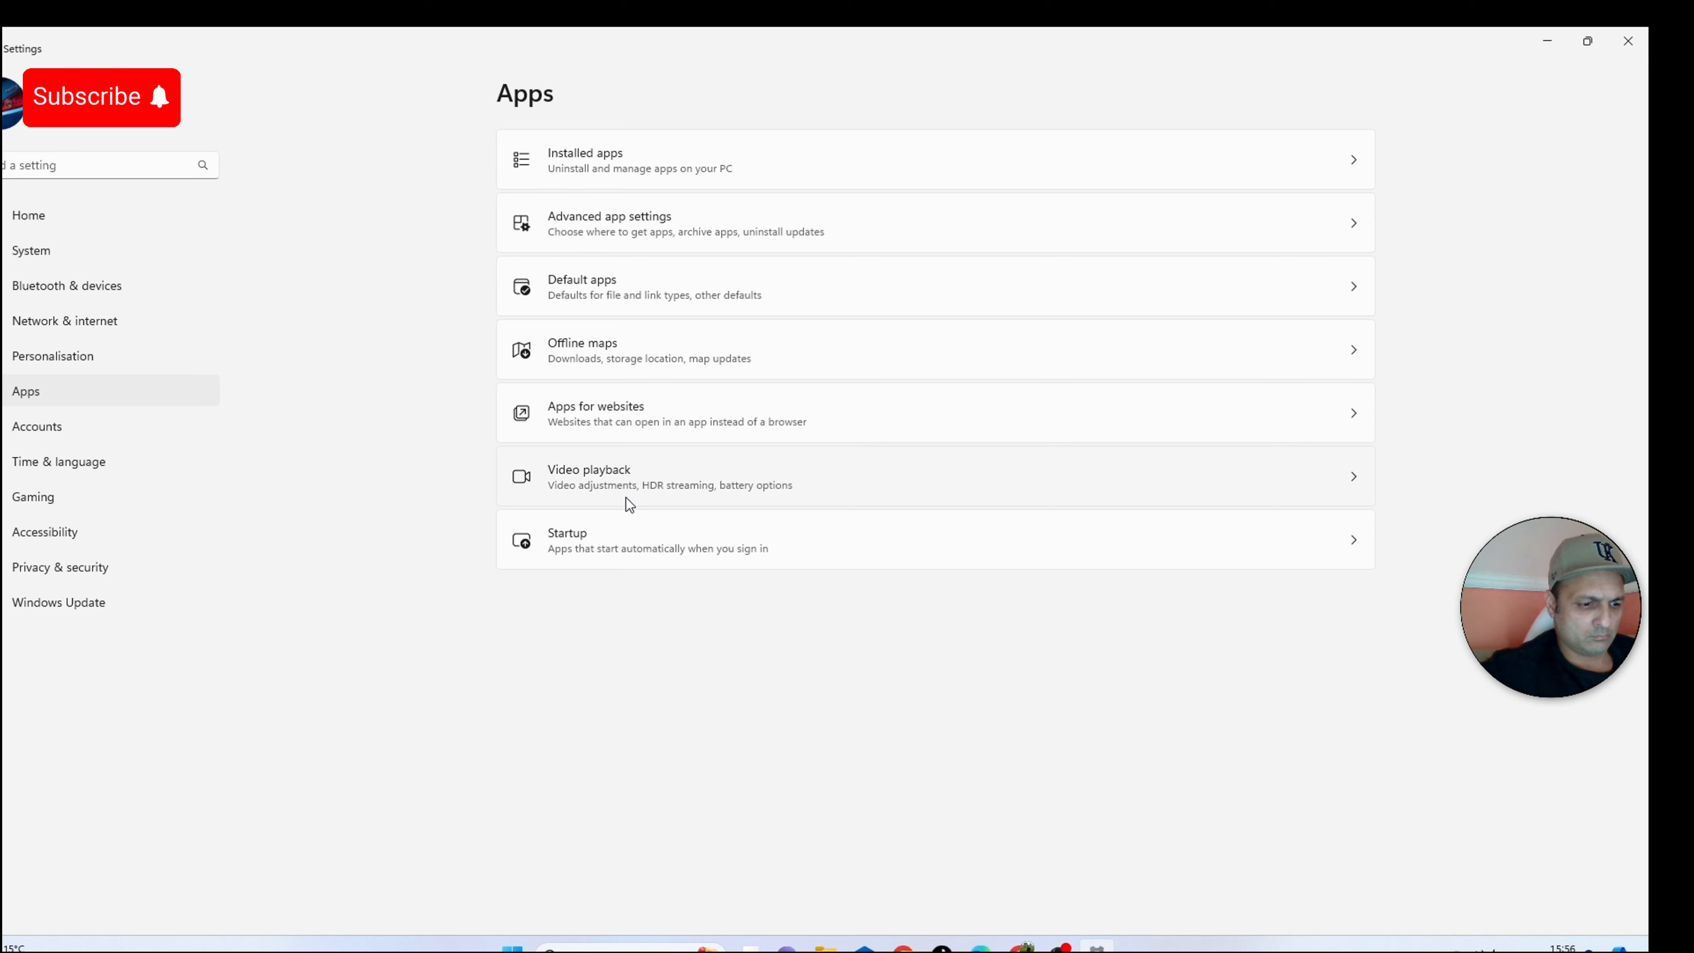
pyautogui.click(624, 544)
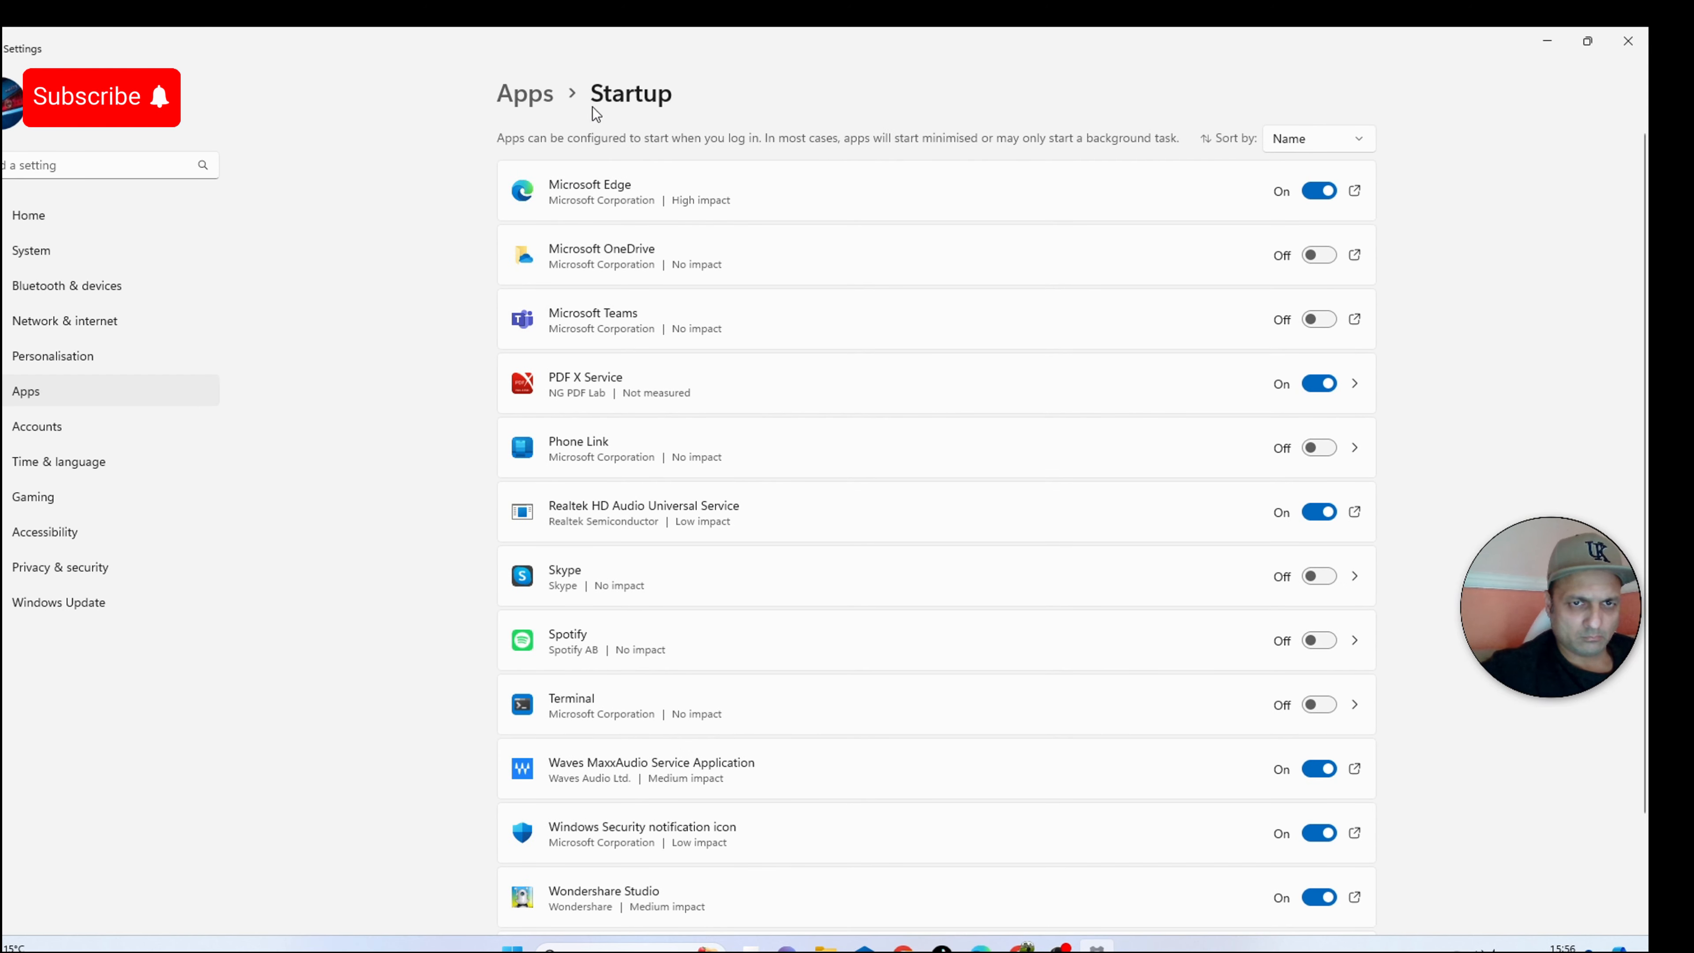
pyautogui.click(1304, 138)
pyautogui.click(1304, 172)
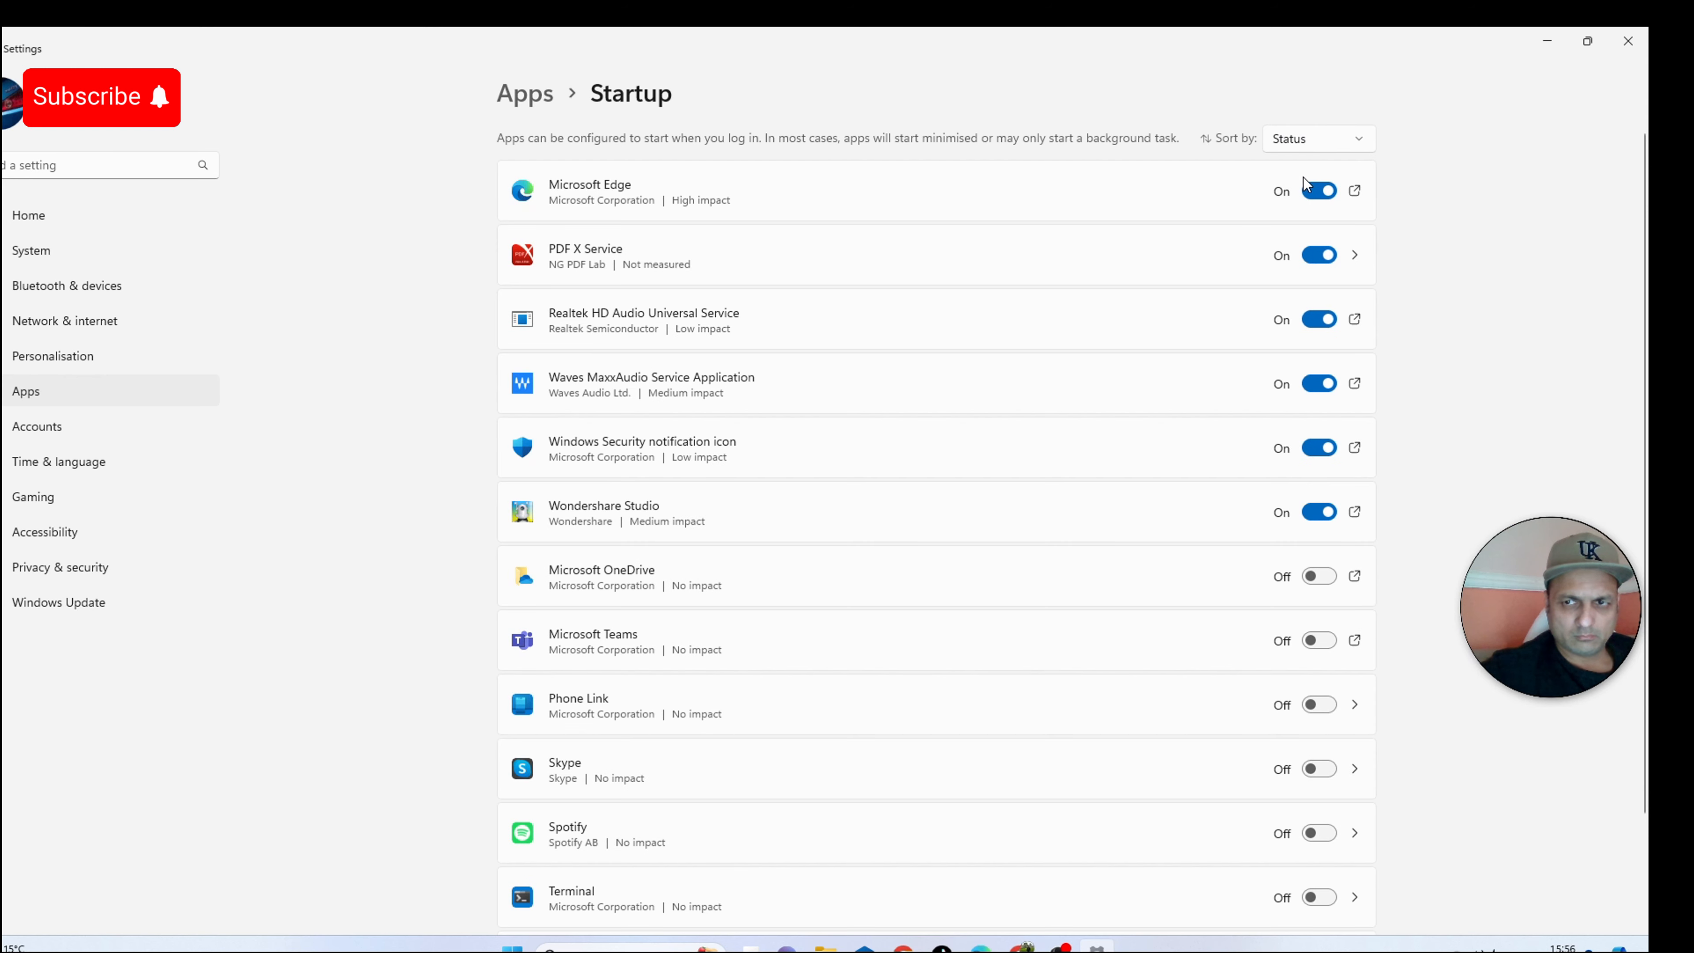
# Disable PDF X Service, Microsoft Edge and Wondershare Studio from starting at sign-in, and return to the Settings home page.
pyautogui.click(1326, 257)
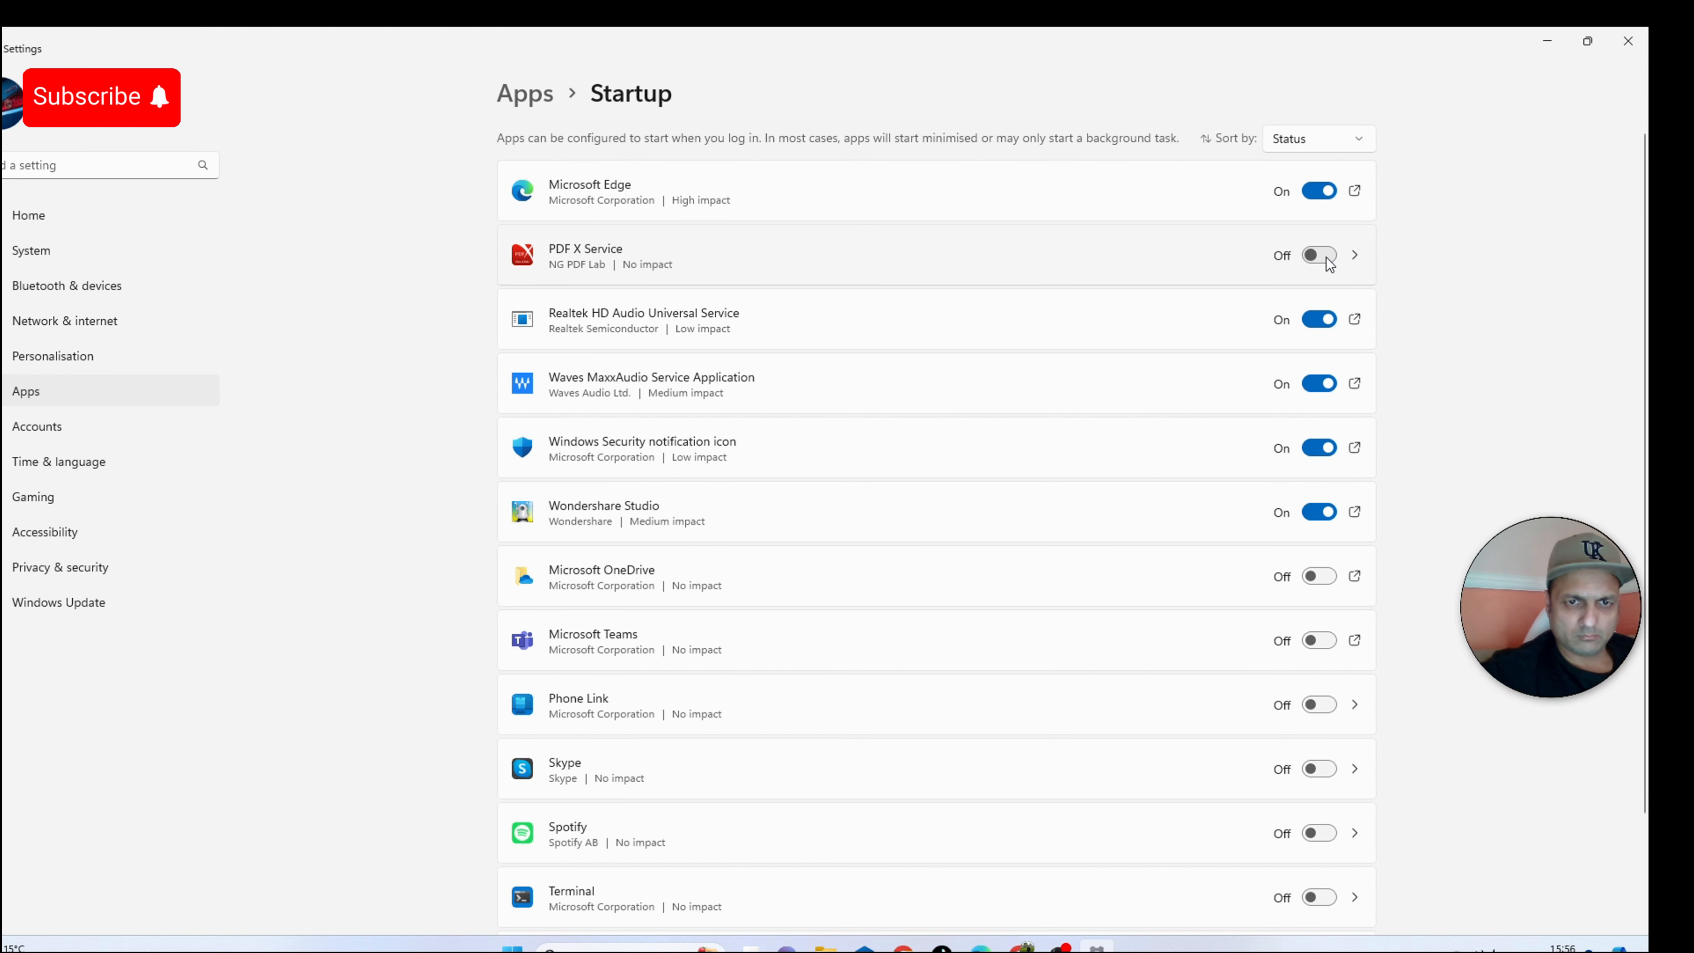
pyautogui.click(1329, 191)
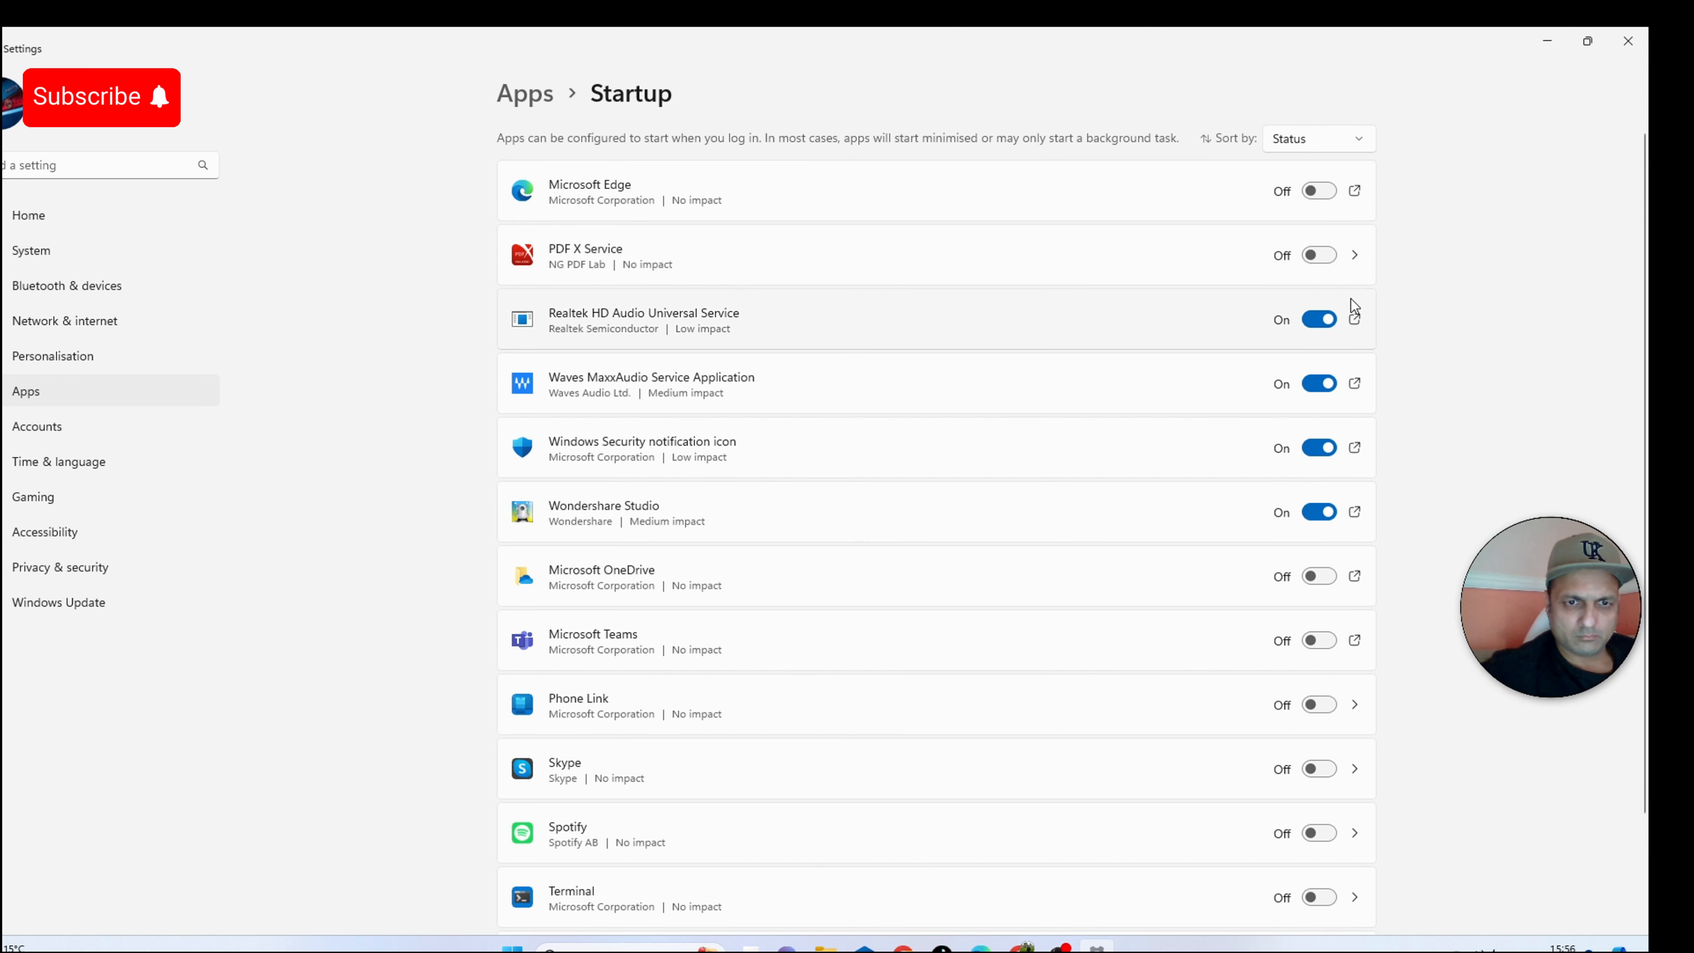
pyautogui.scroll(-1, 1263, 486)
pyautogui.scroll(-1, 1262, 488)
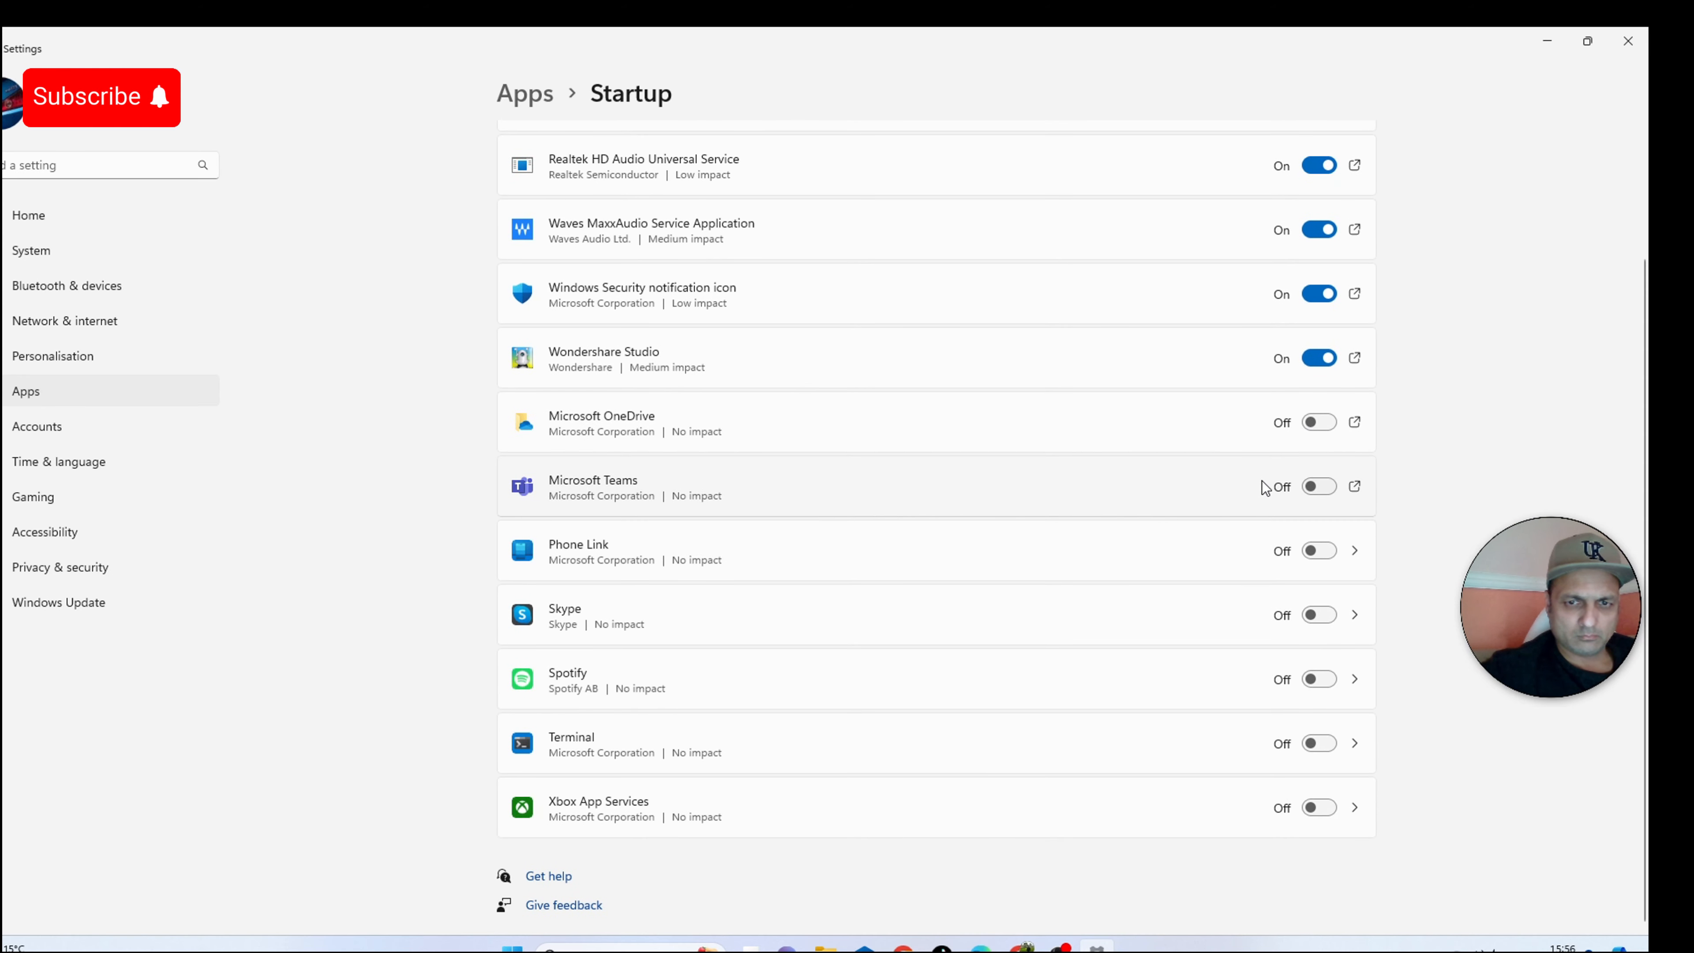
pyautogui.click(1337, 366)
pyautogui.scroll(-1, 472, 616)
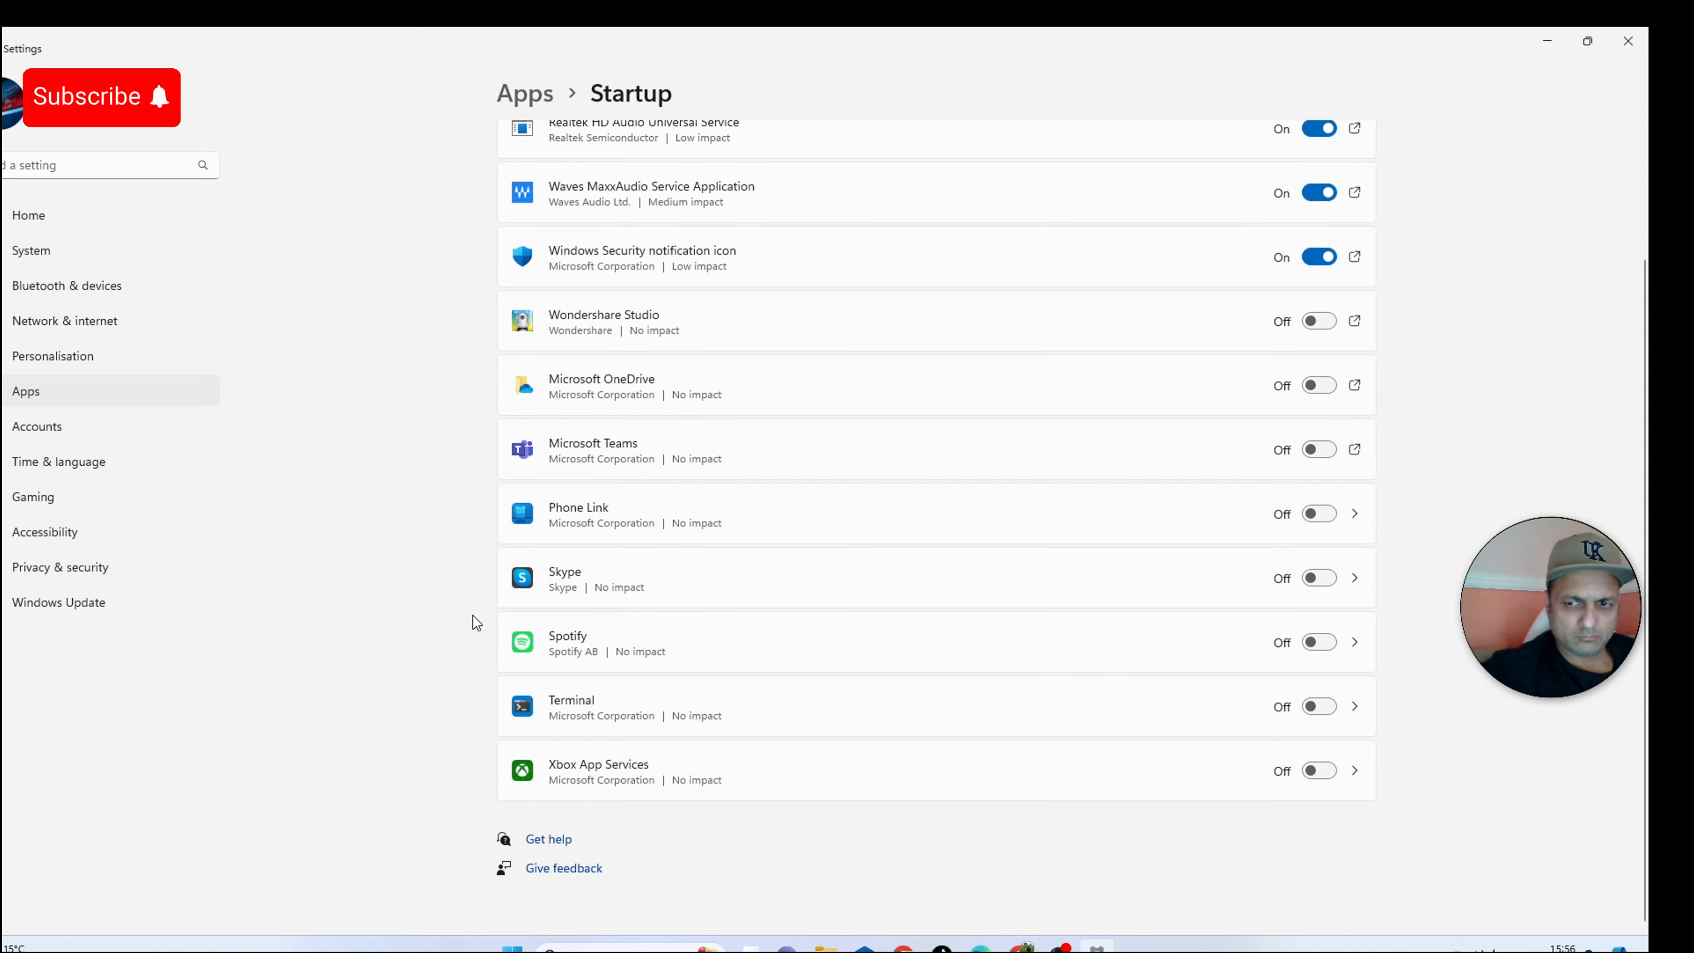
pyautogui.scroll(3, 472, 616)
pyautogui.click(1, 53)
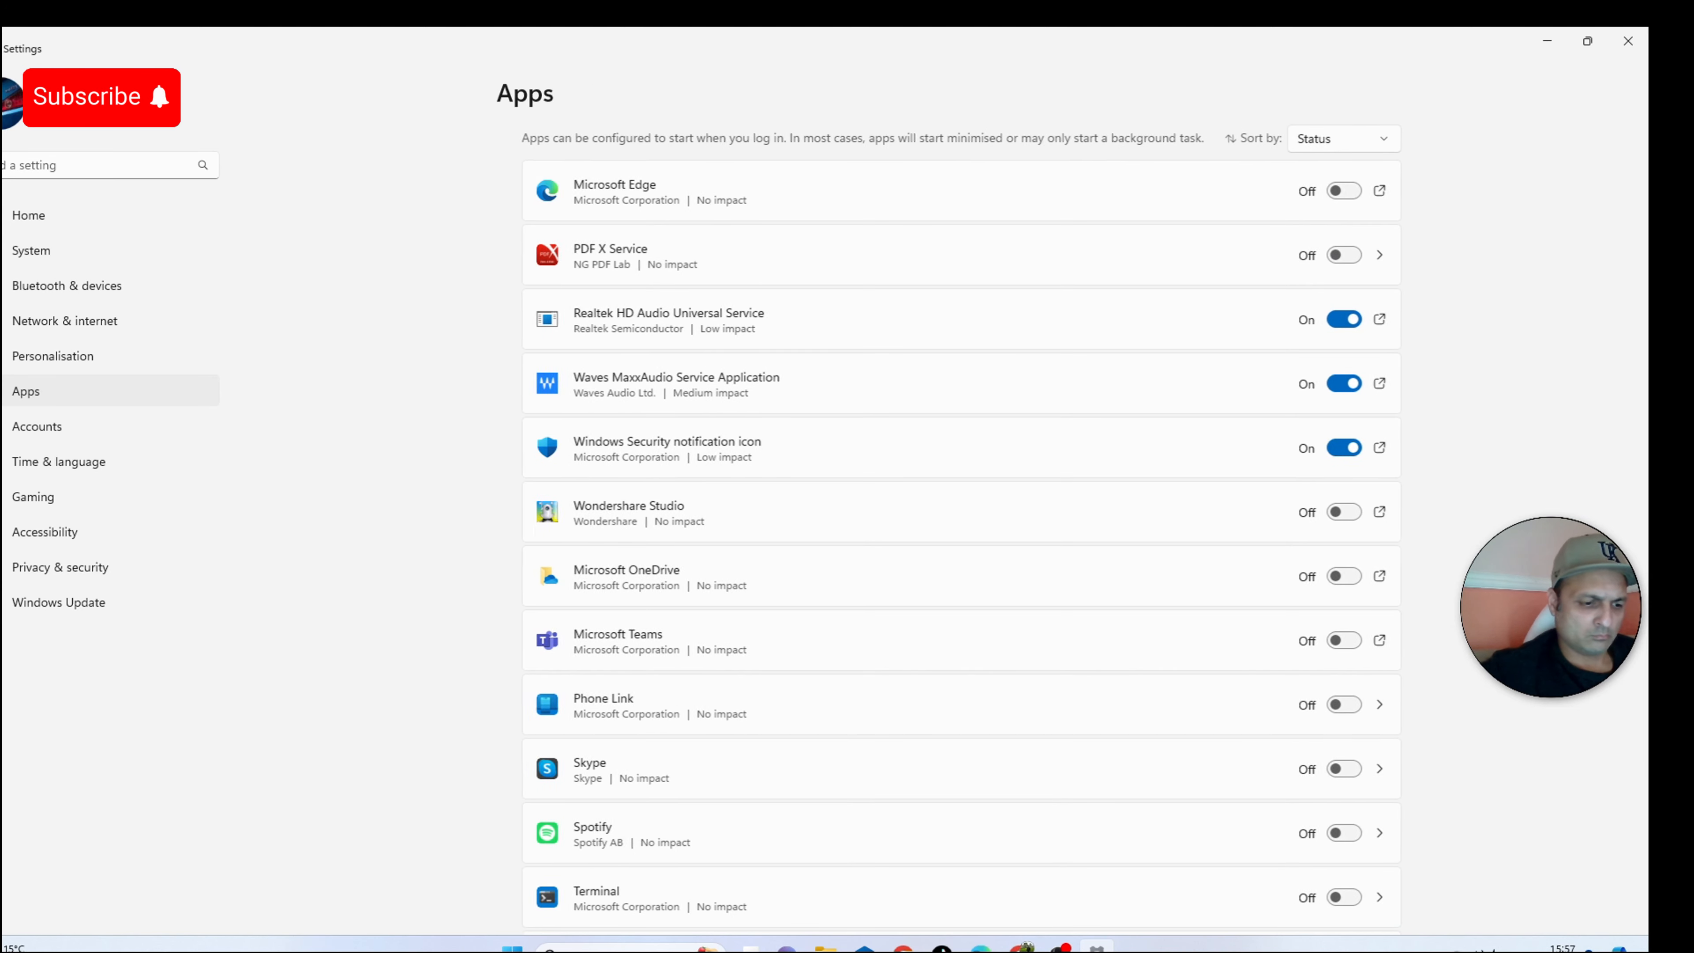
pyautogui.click(1, 53)
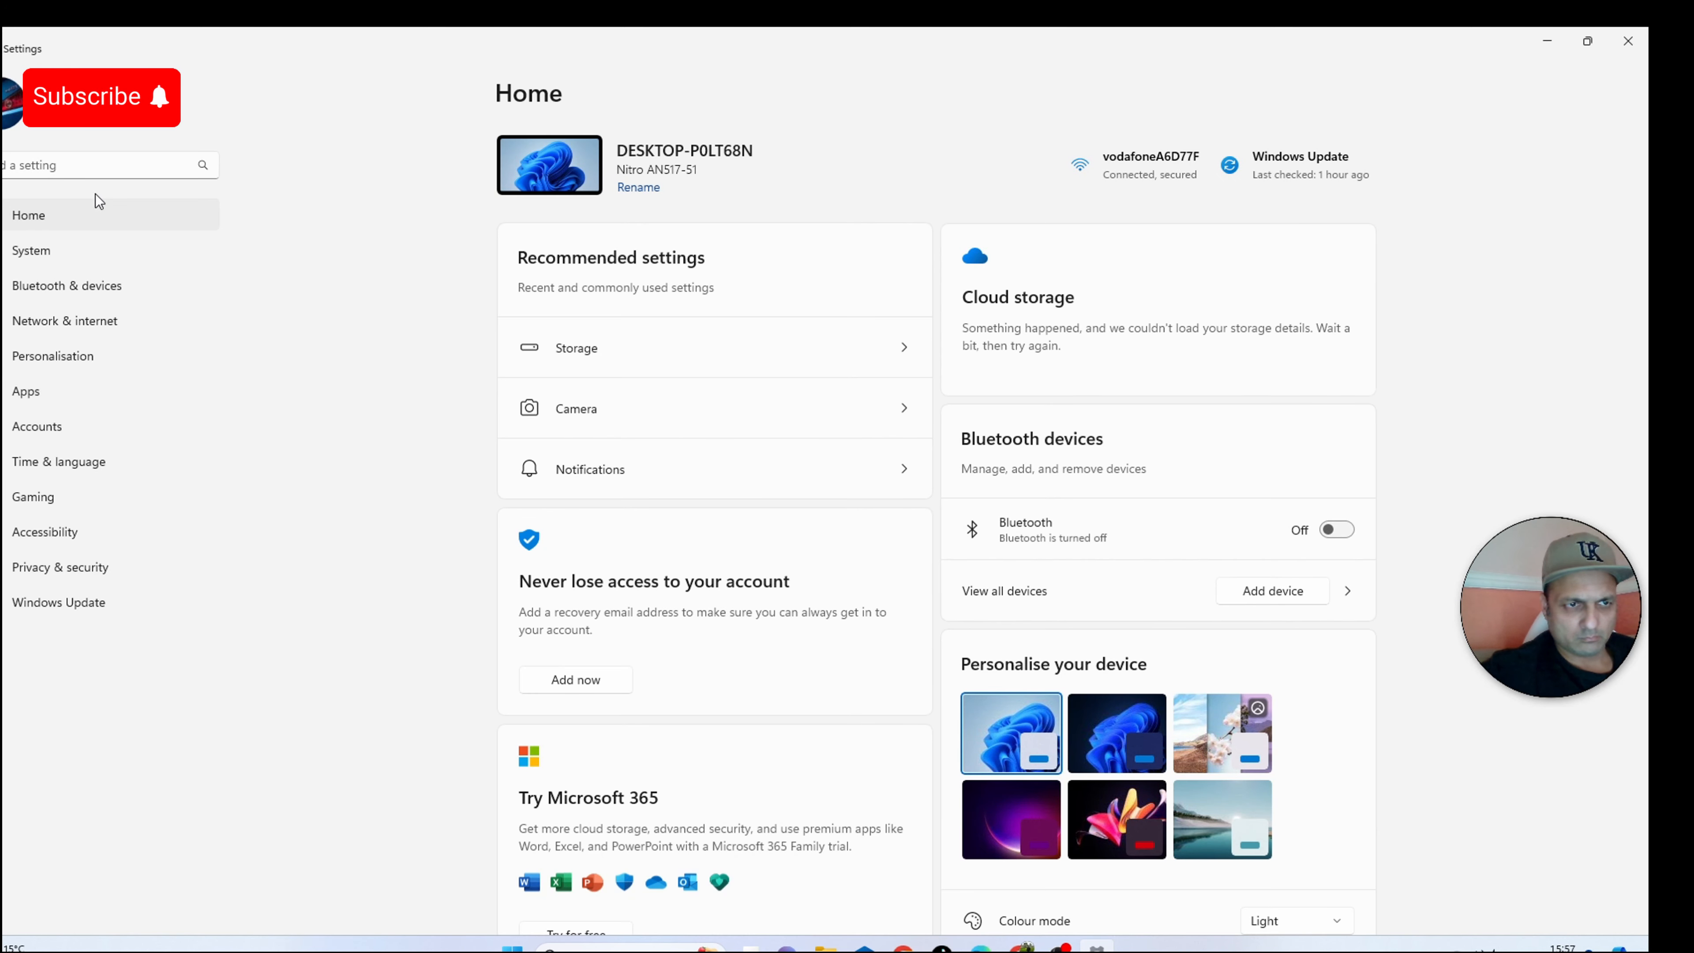
# Run sysdm.cpl and open the performance settings from the advanced system properties.
pyautogui.press('super+r')
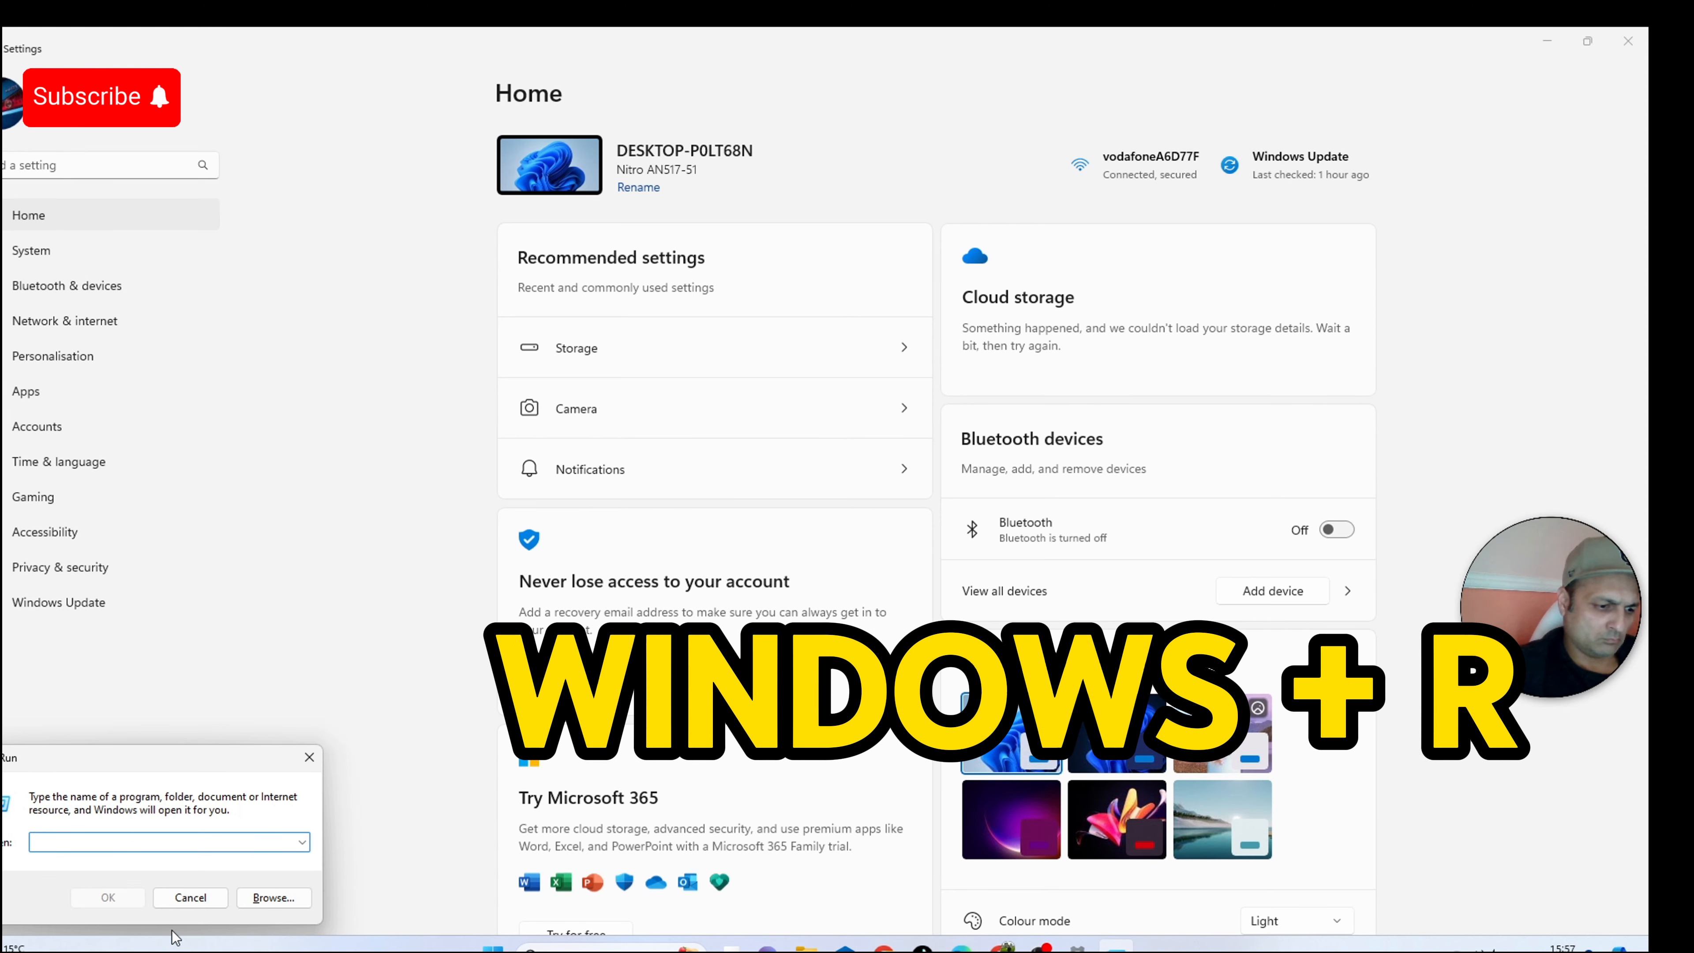
pyautogui.write('sys')
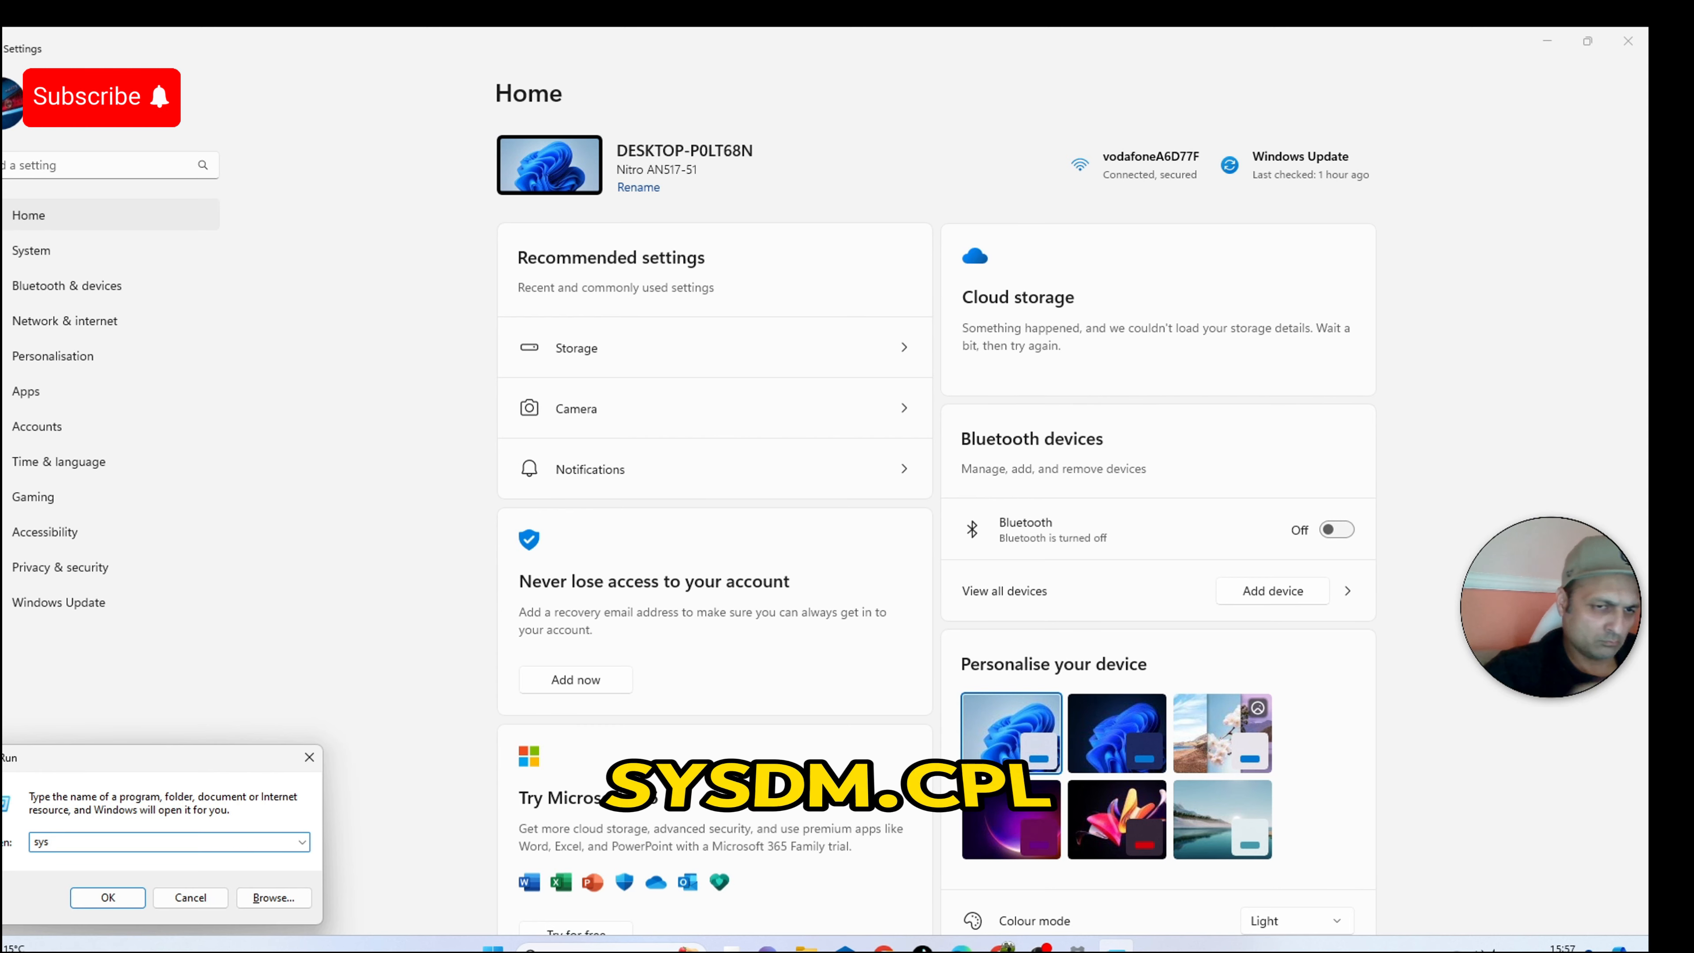
pyautogui.write('dm.')
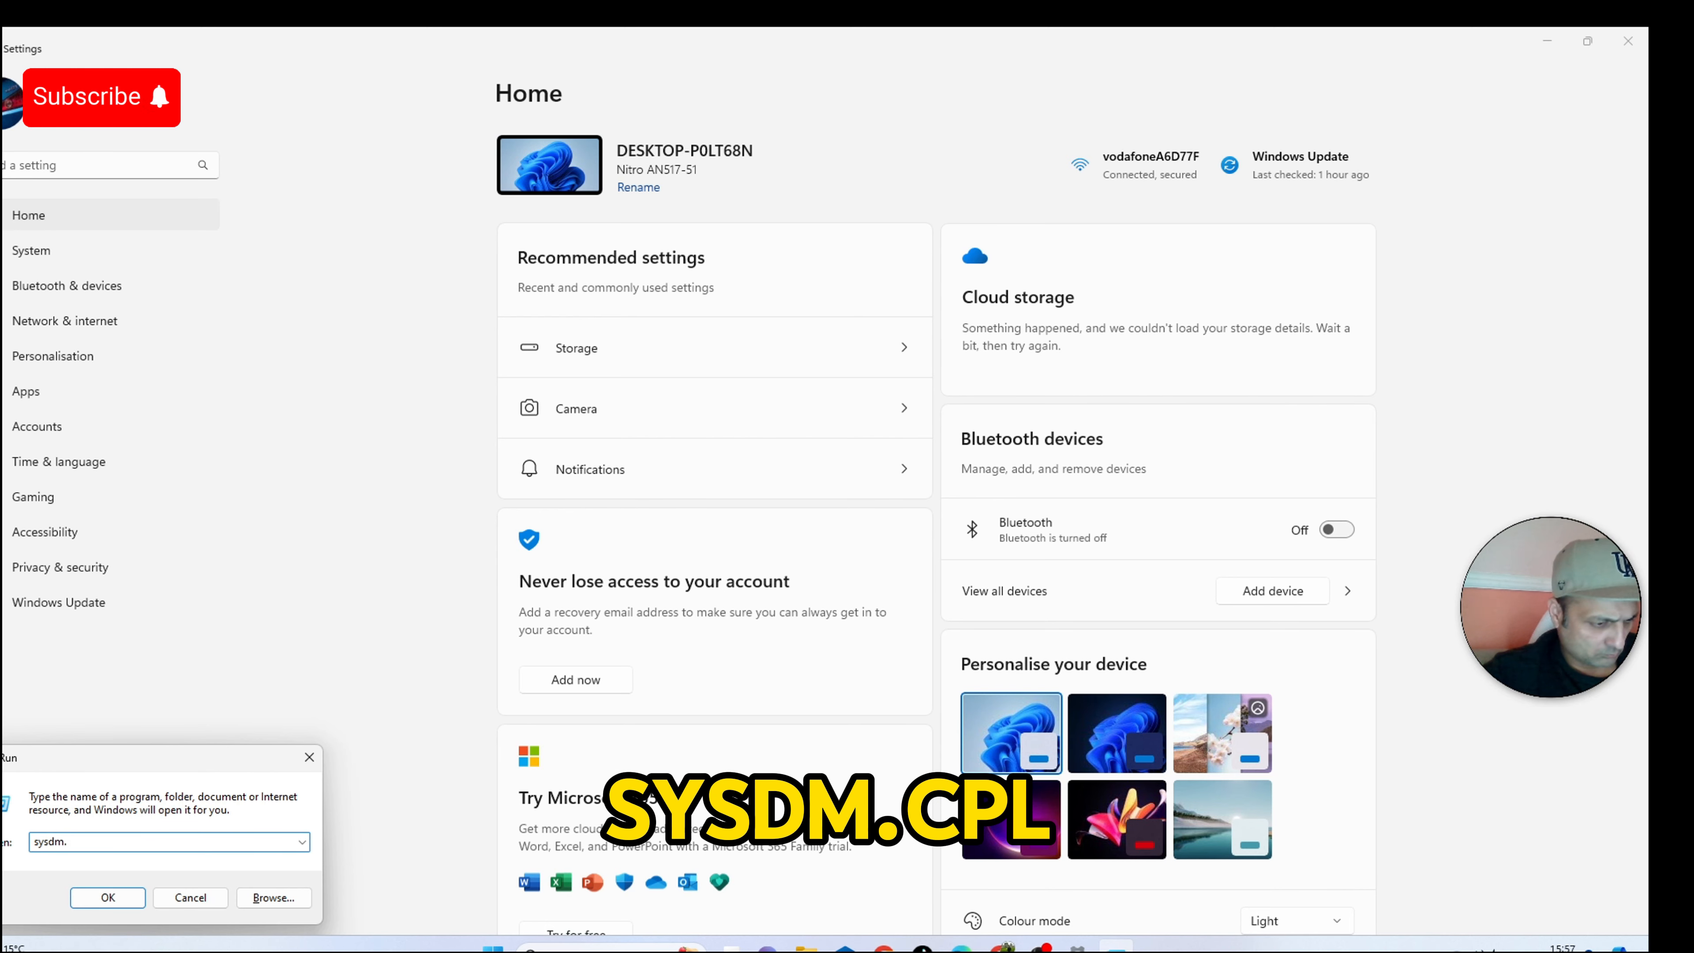
pyautogui.write('cpl')
pyautogui.press('Return')
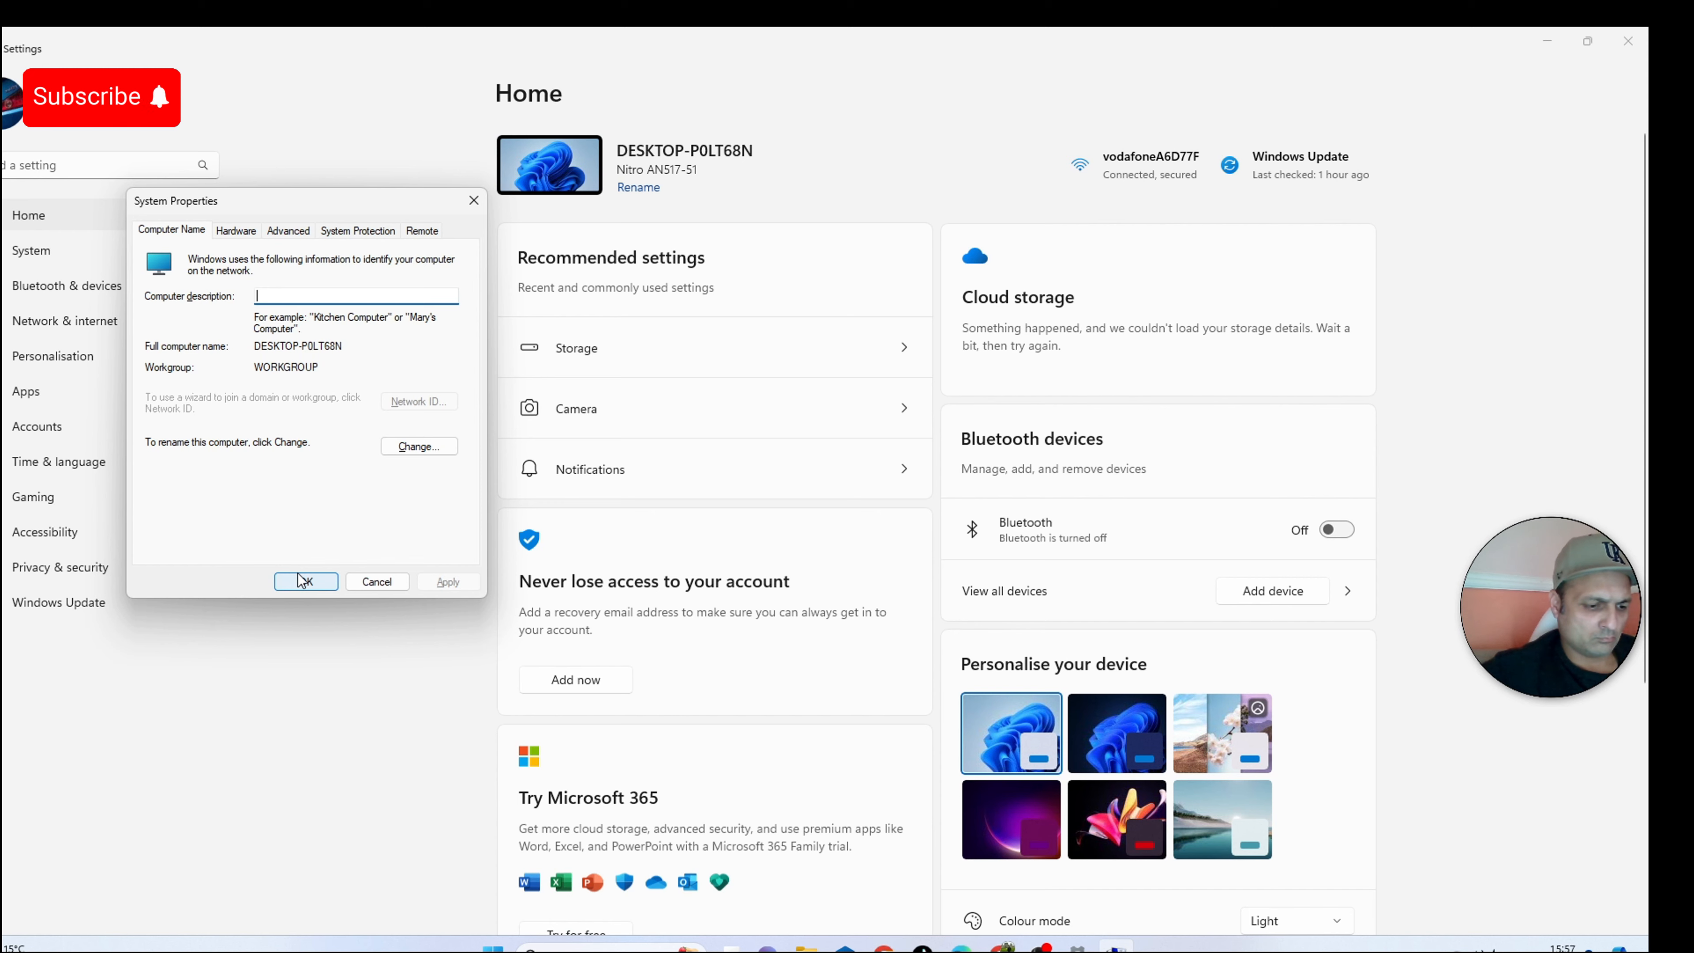
pyautogui.click(305, 231)
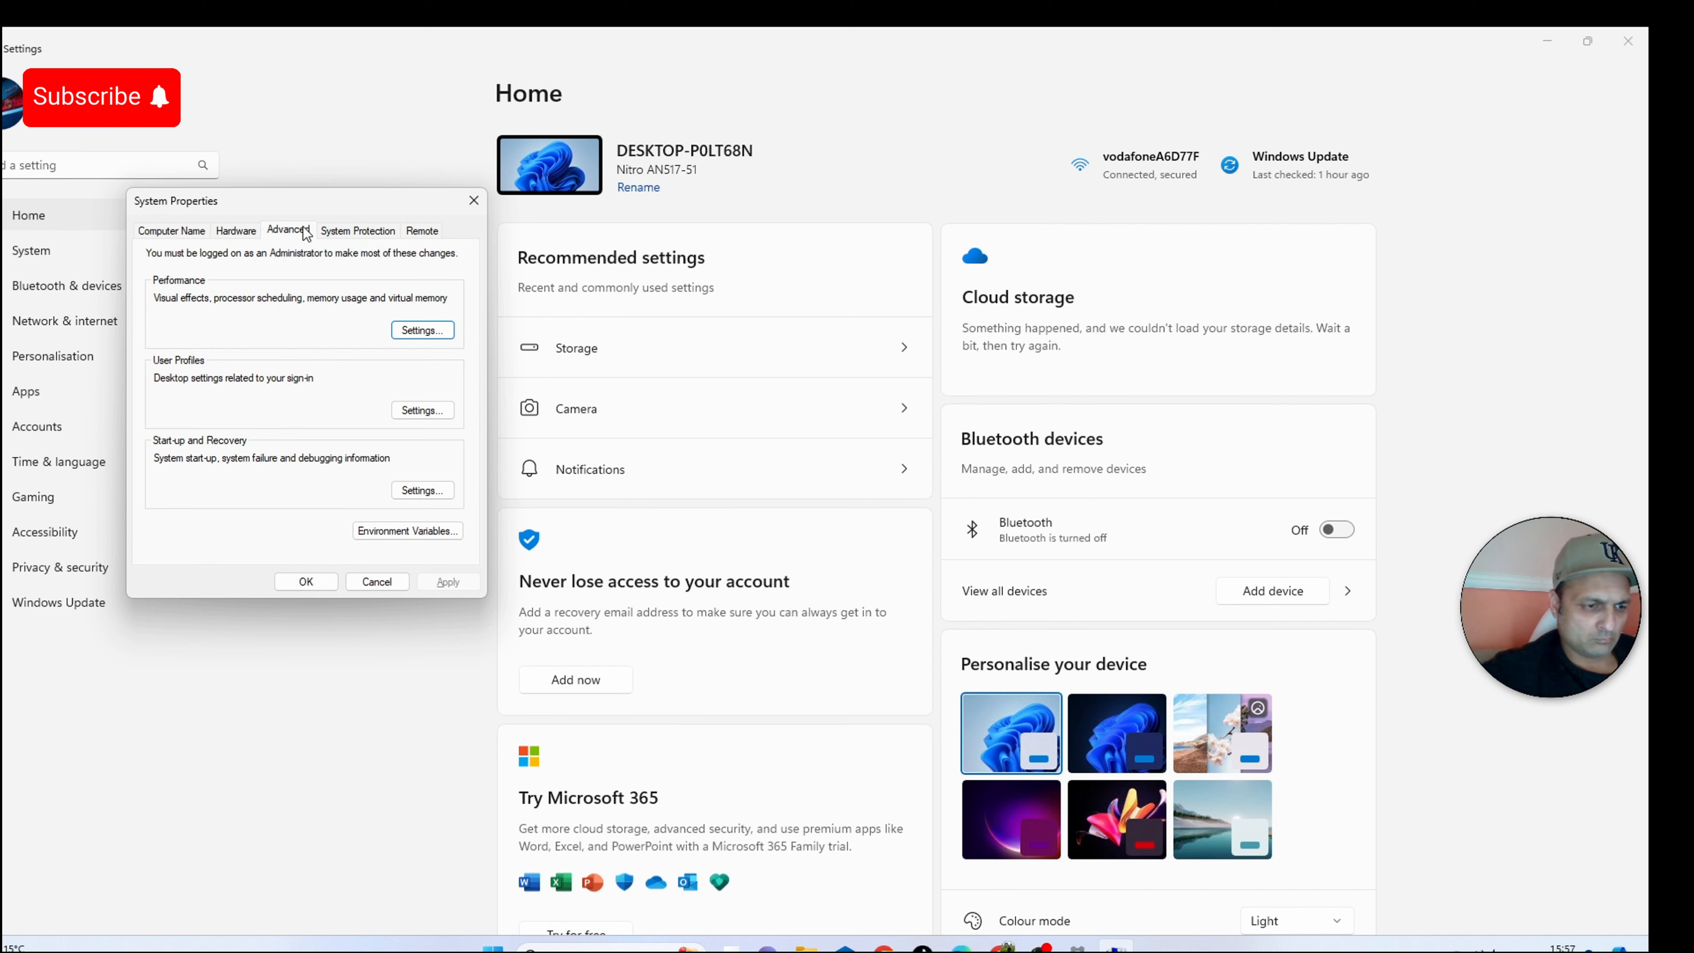
pyautogui.click(422, 330)
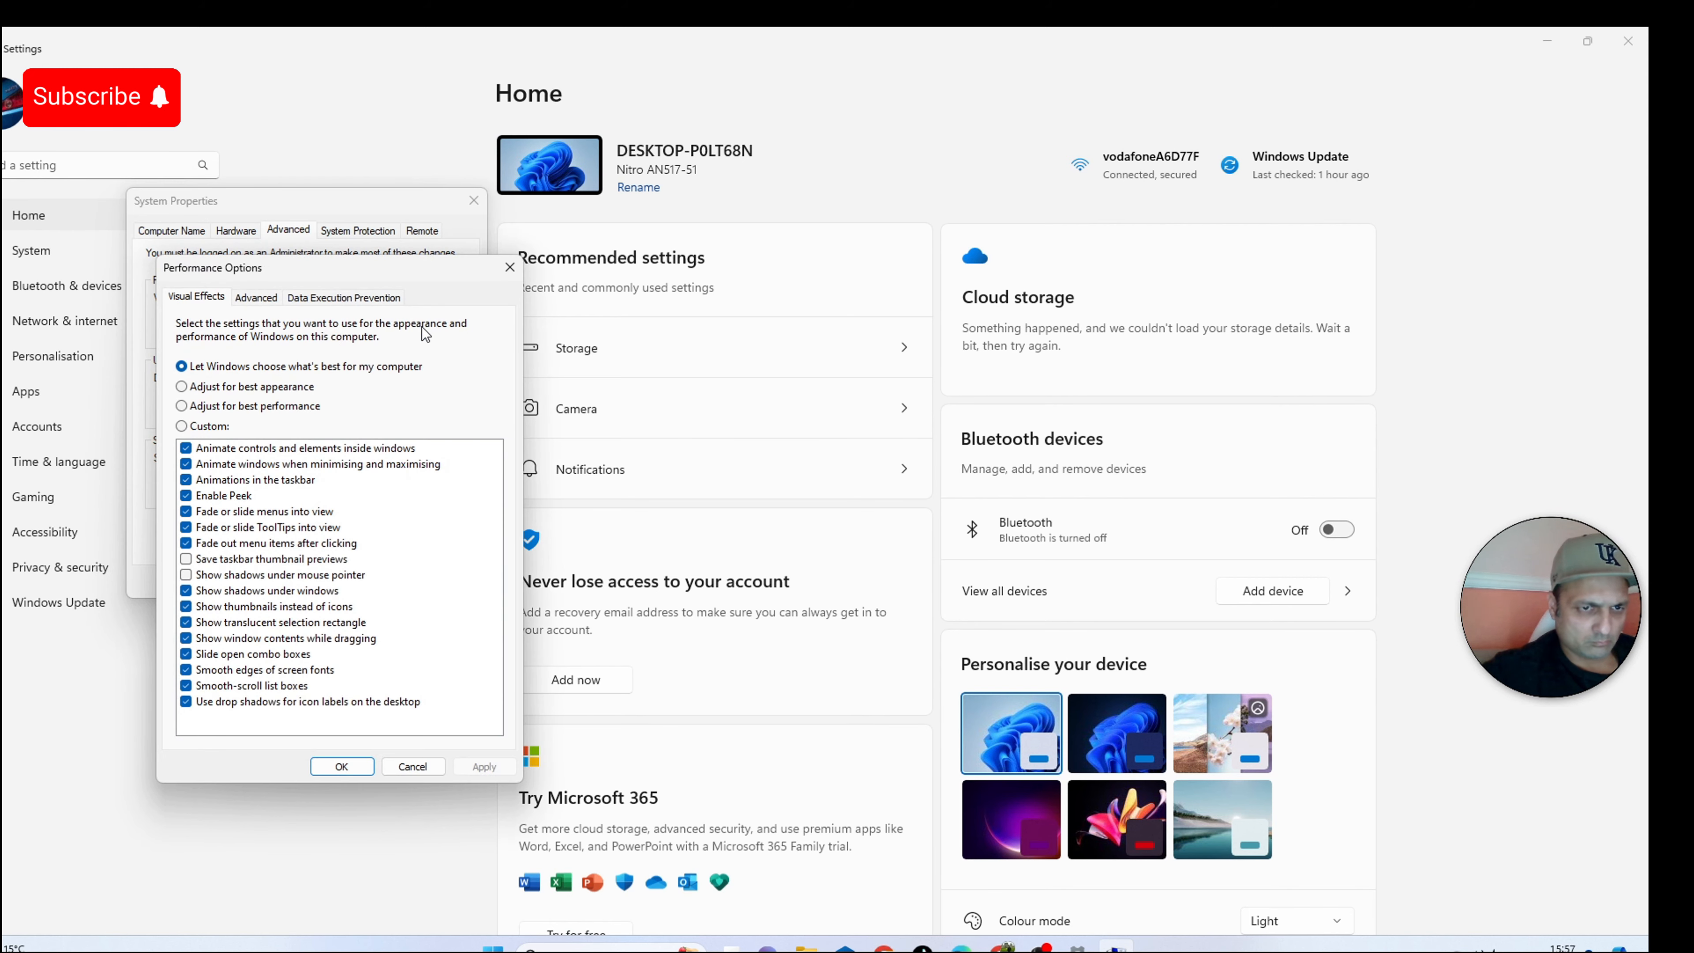
pyautogui.moveTo(367, 261); pyautogui.dragTo(490, 177)
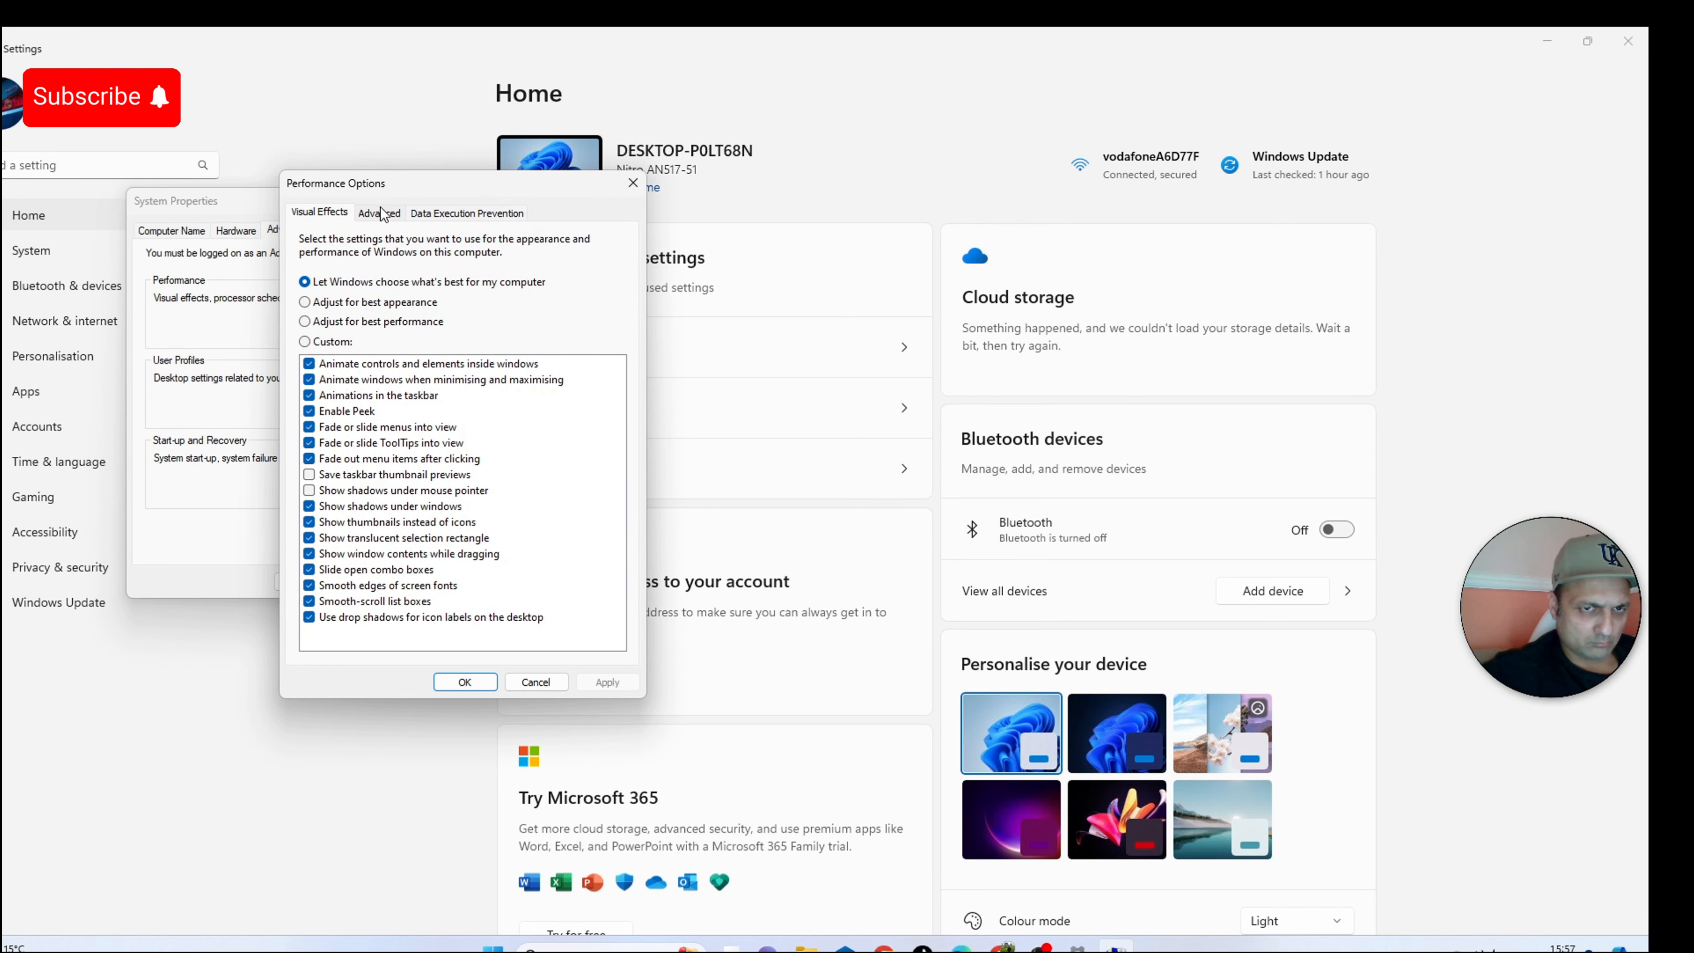
# Compare the visual effects presets and set them to Adjust for best performance.
pyautogui.click(305, 302)
pyautogui.click(305, 283)
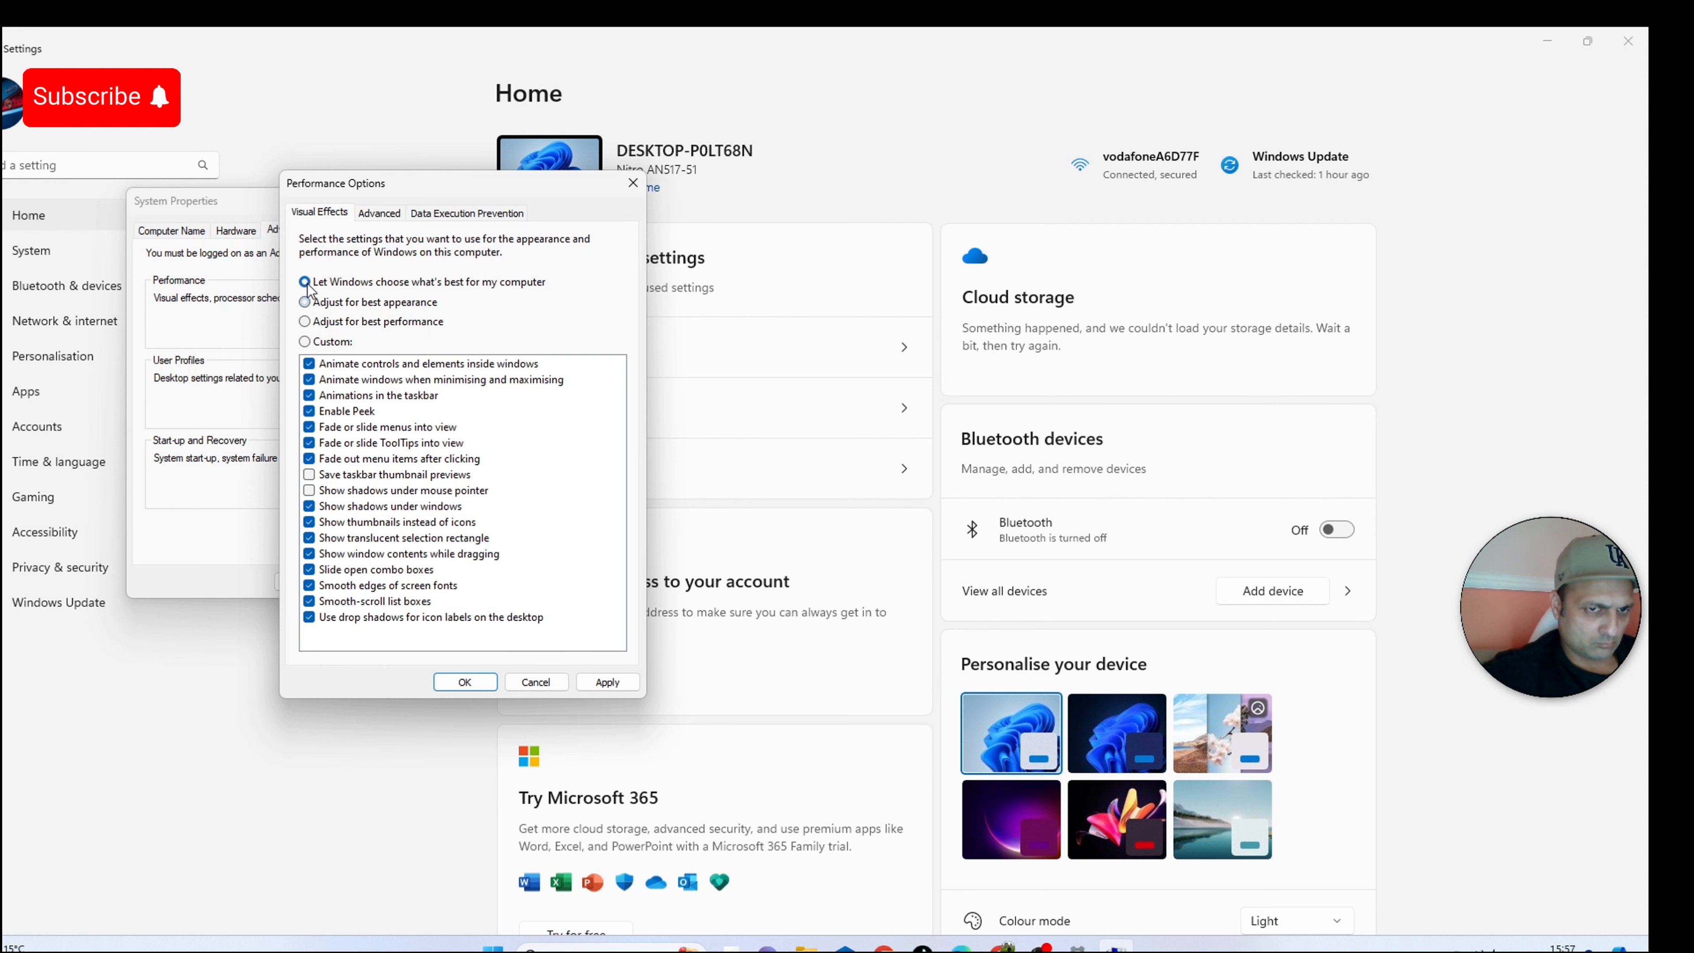
pyautogui.click(305, 322)
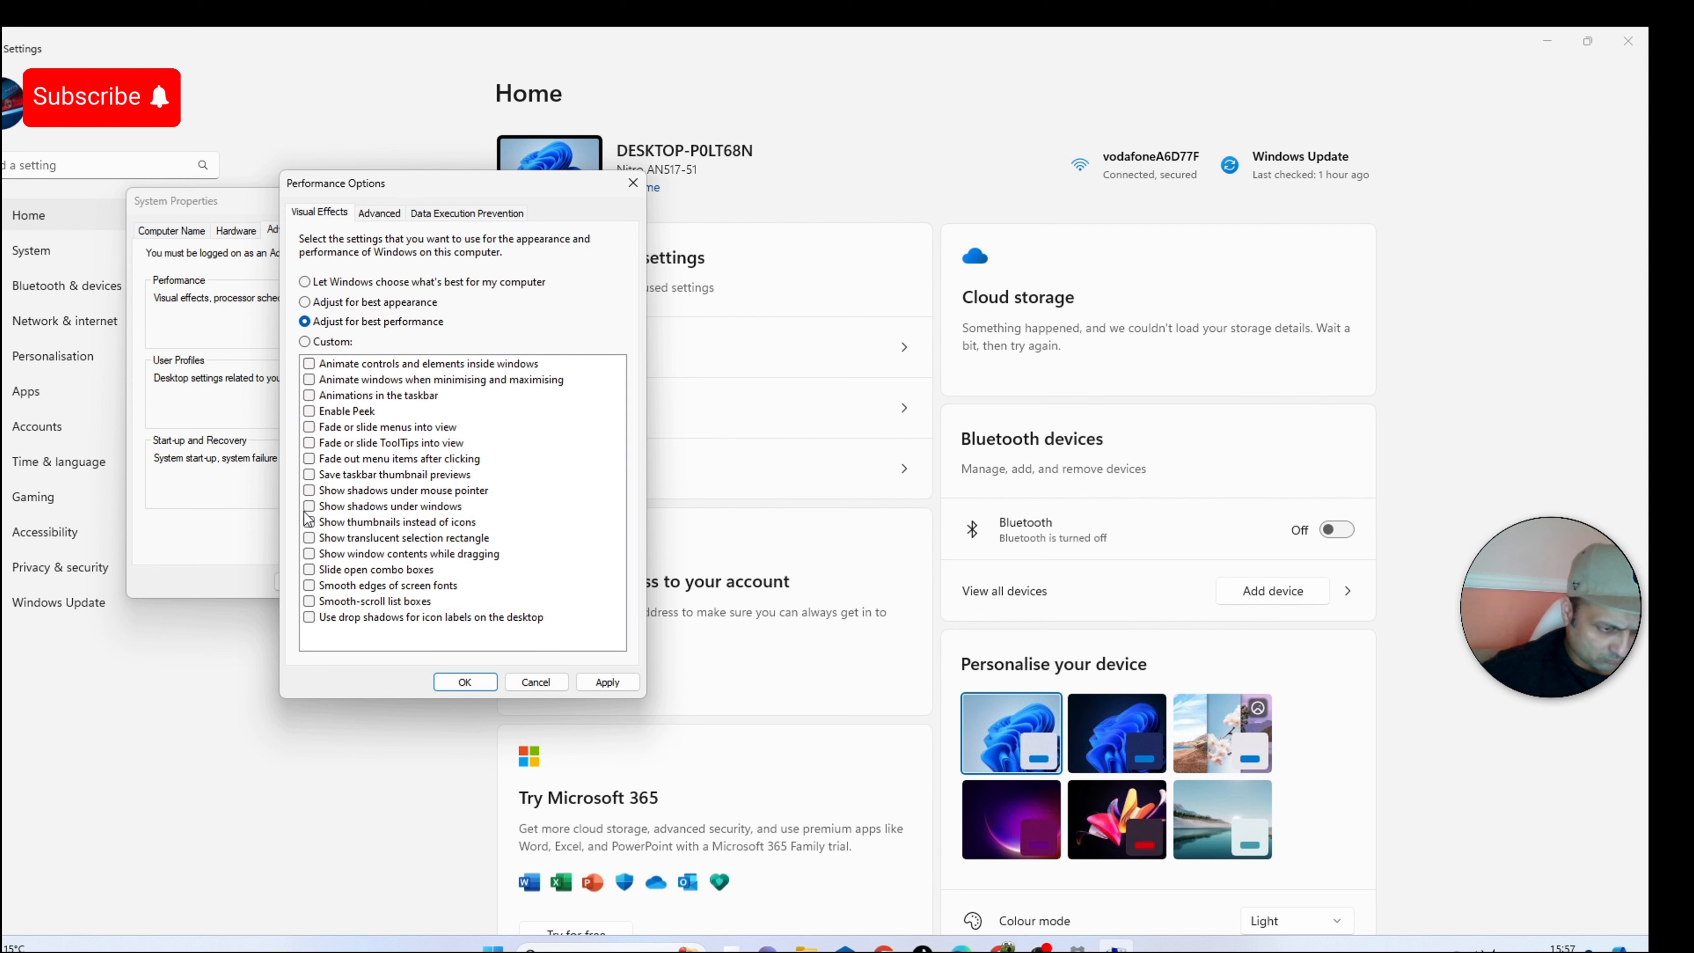
# Enable taskbar animations, thumbnails instead of icons, smooth screen font edges and saved taskbar thumbnail previews, and apply these custom visual effects.
pyautogui.click(309, 396)
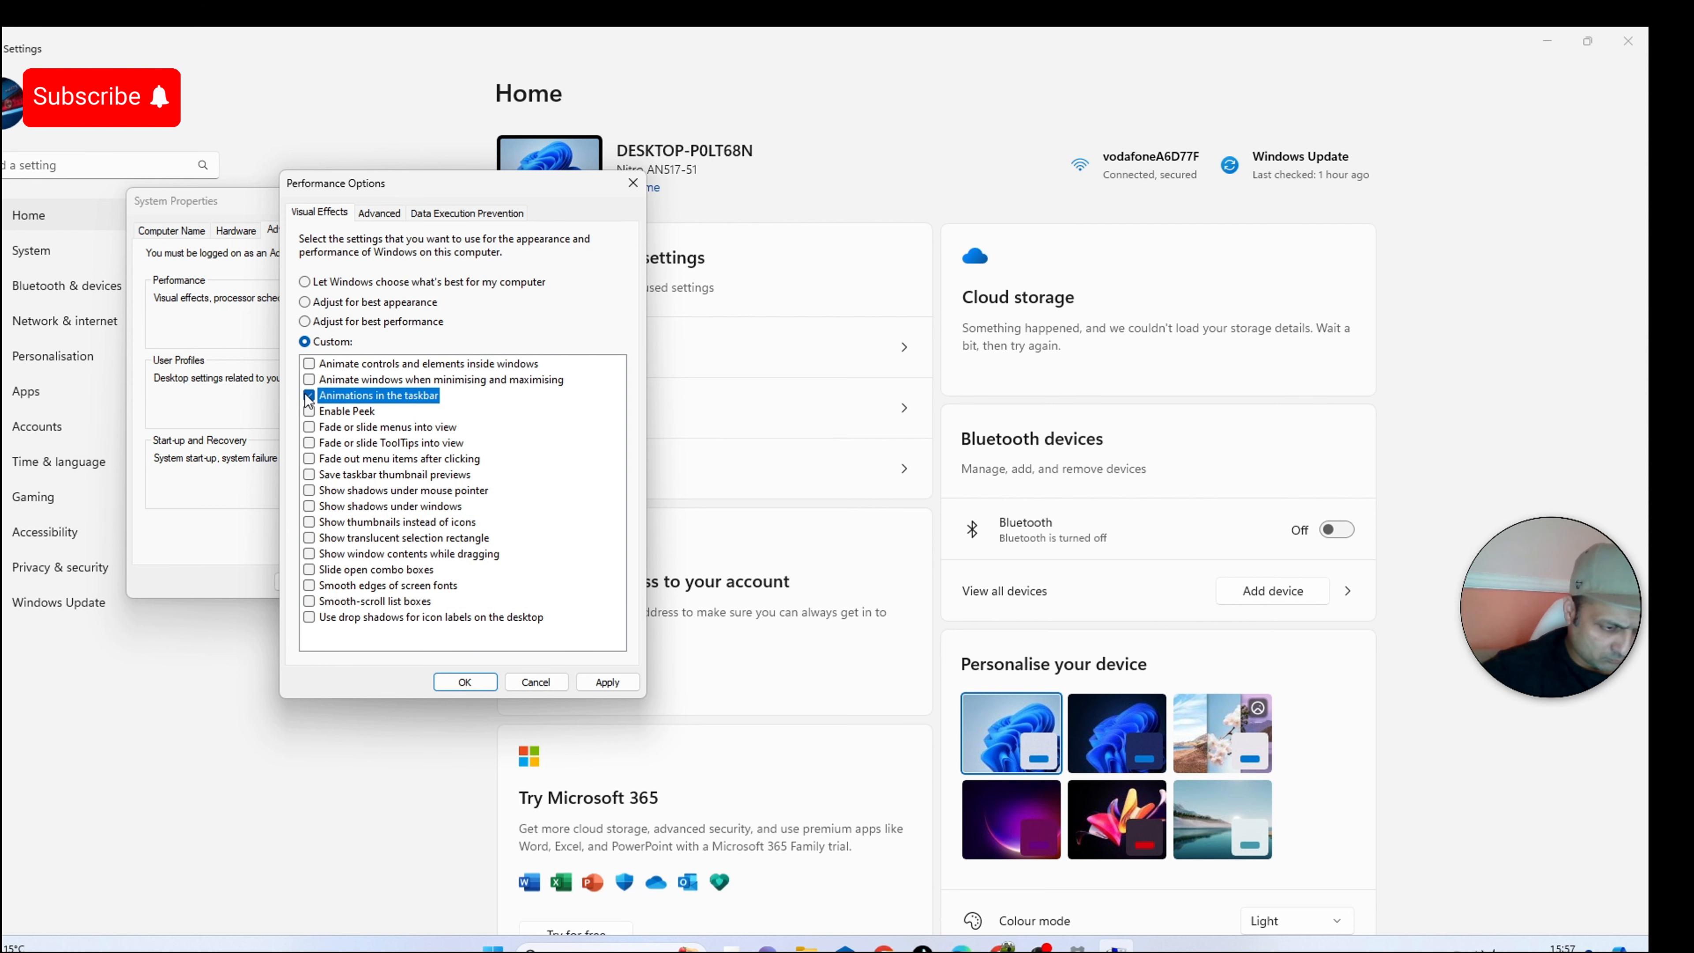
pyautogui.click(309, 523)
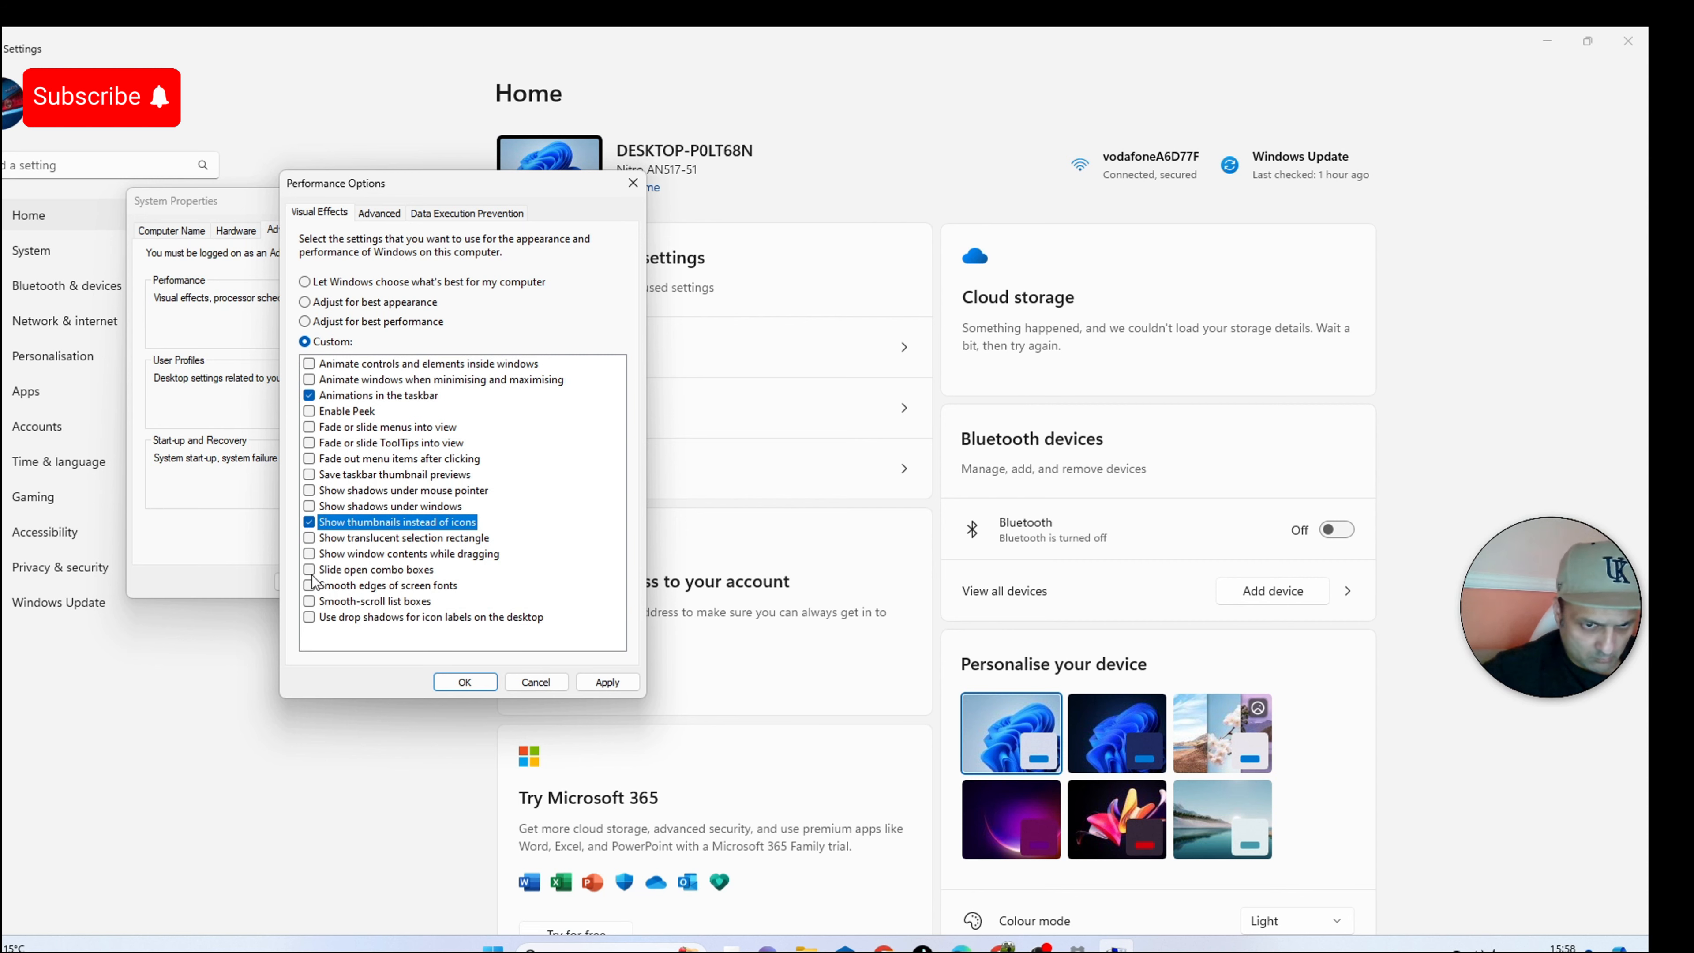
pyautogui.click(308, 591)
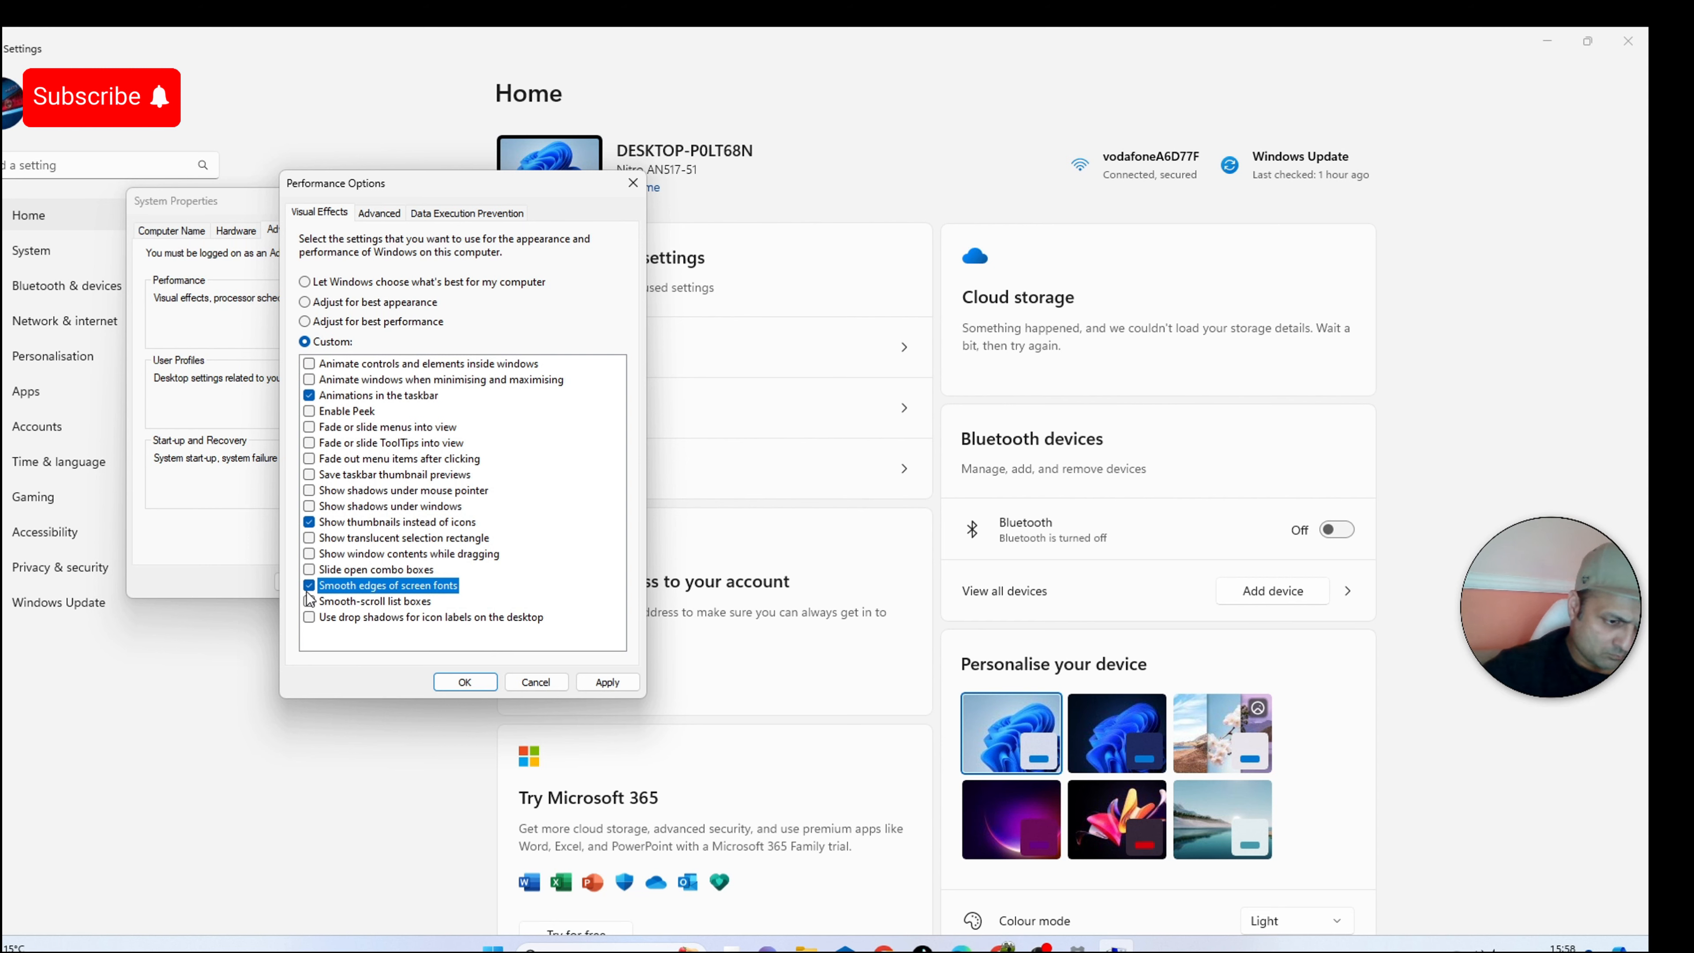
pyautogui.click(309, 474)
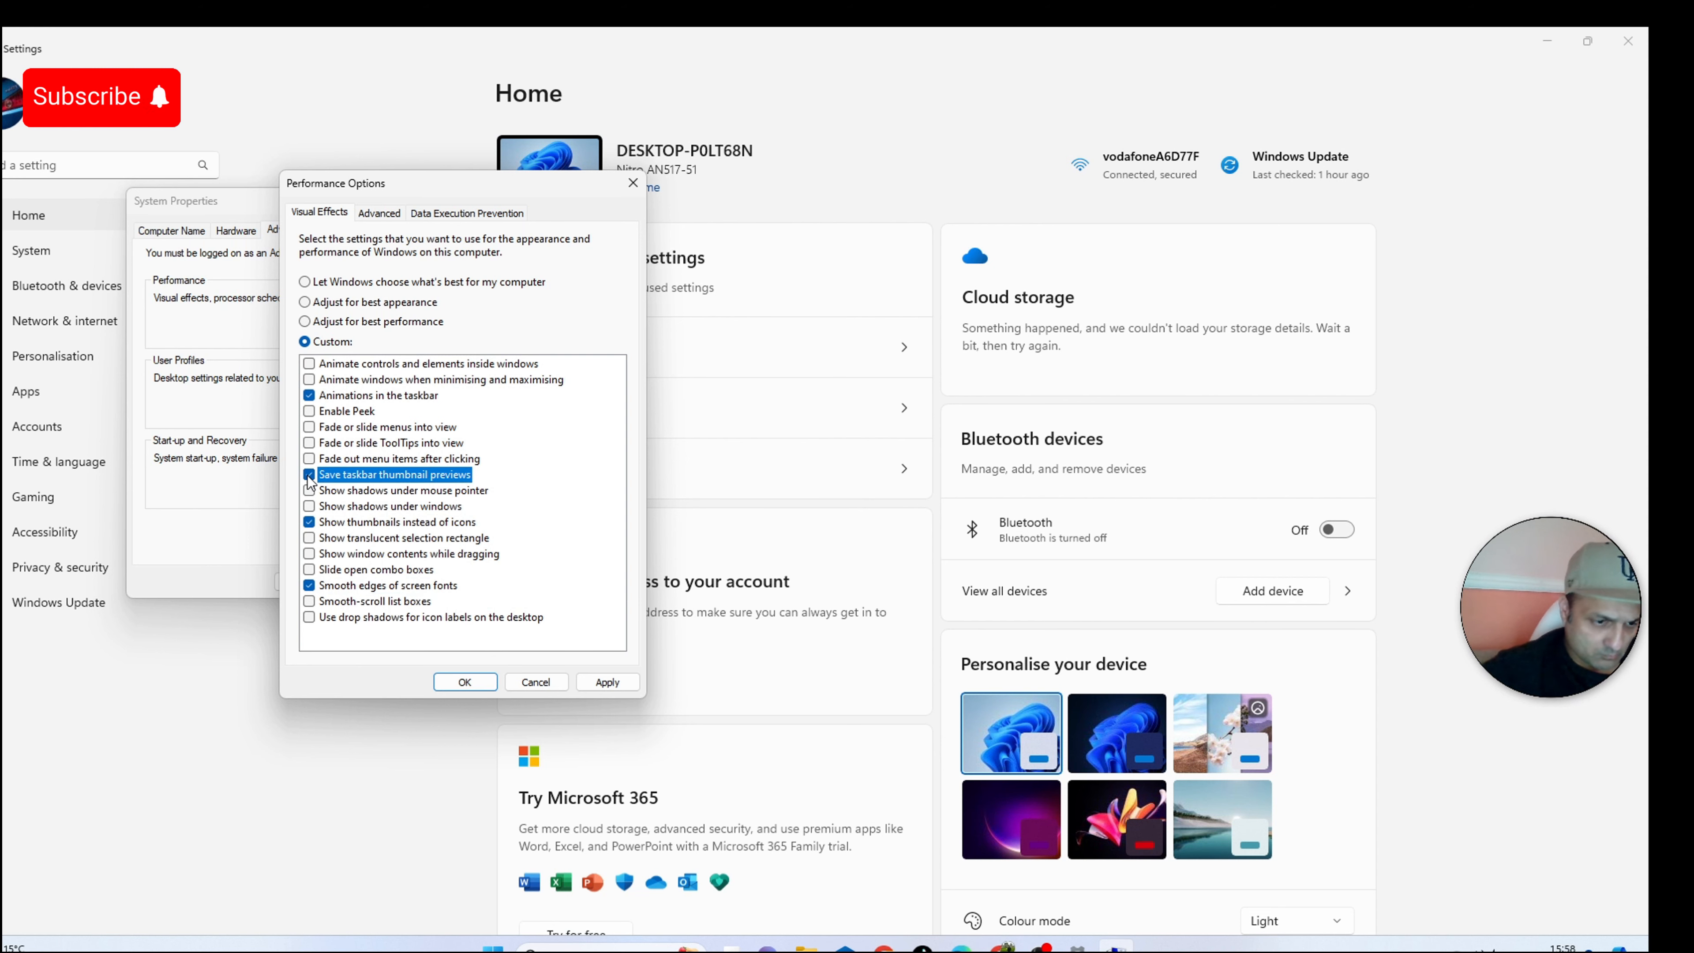
pyautogui.click(605, 682)
pyautogui.click(465, 682)
pyautogui.click(305, 581)
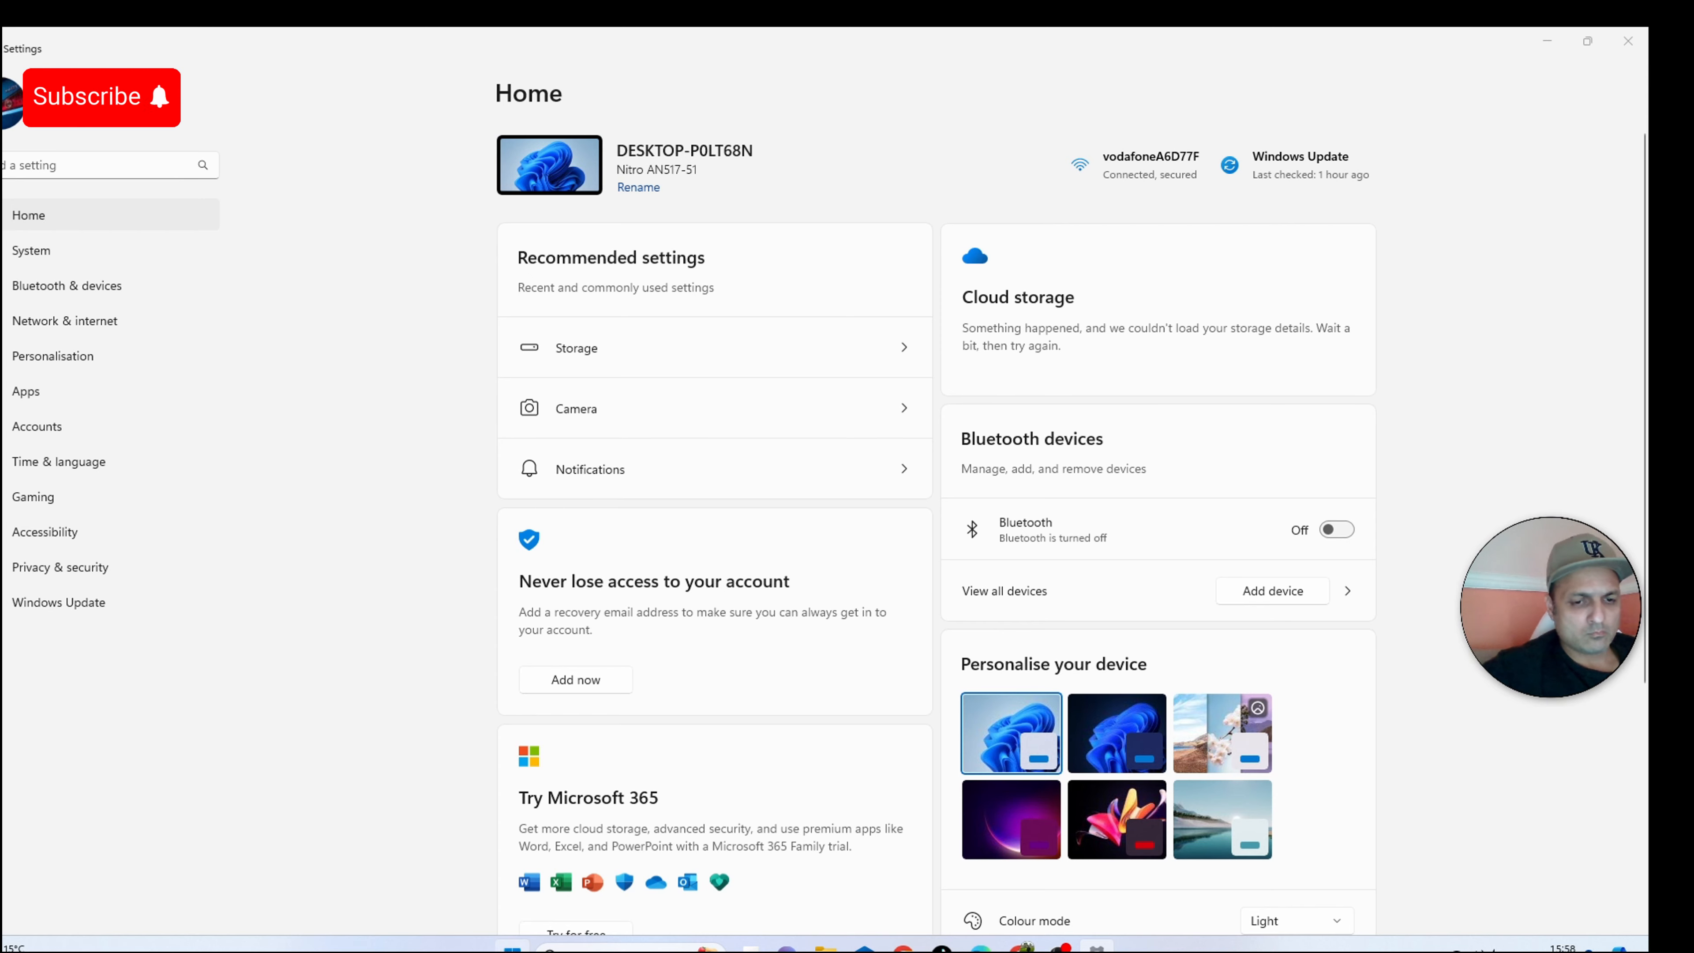
# Turn off the Gaming option that allows the controller to open Game Bar, and return to the Settings home page.
pyautogui.click(513, 948)
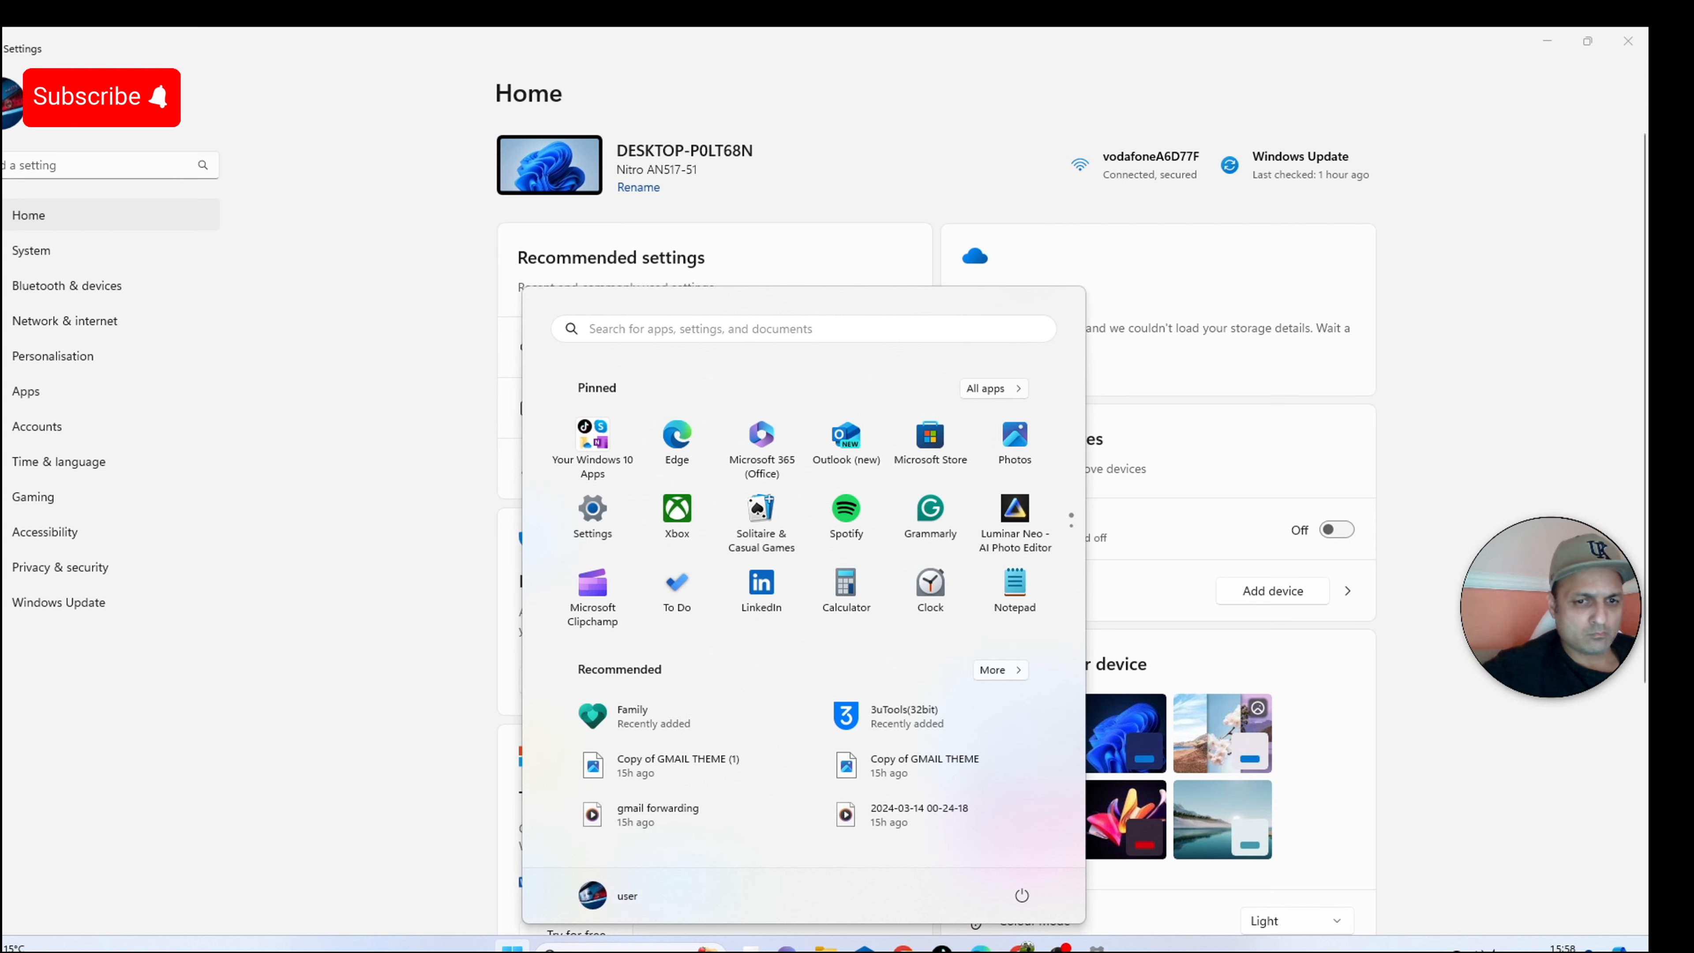
pyautogui.click(589, 514)
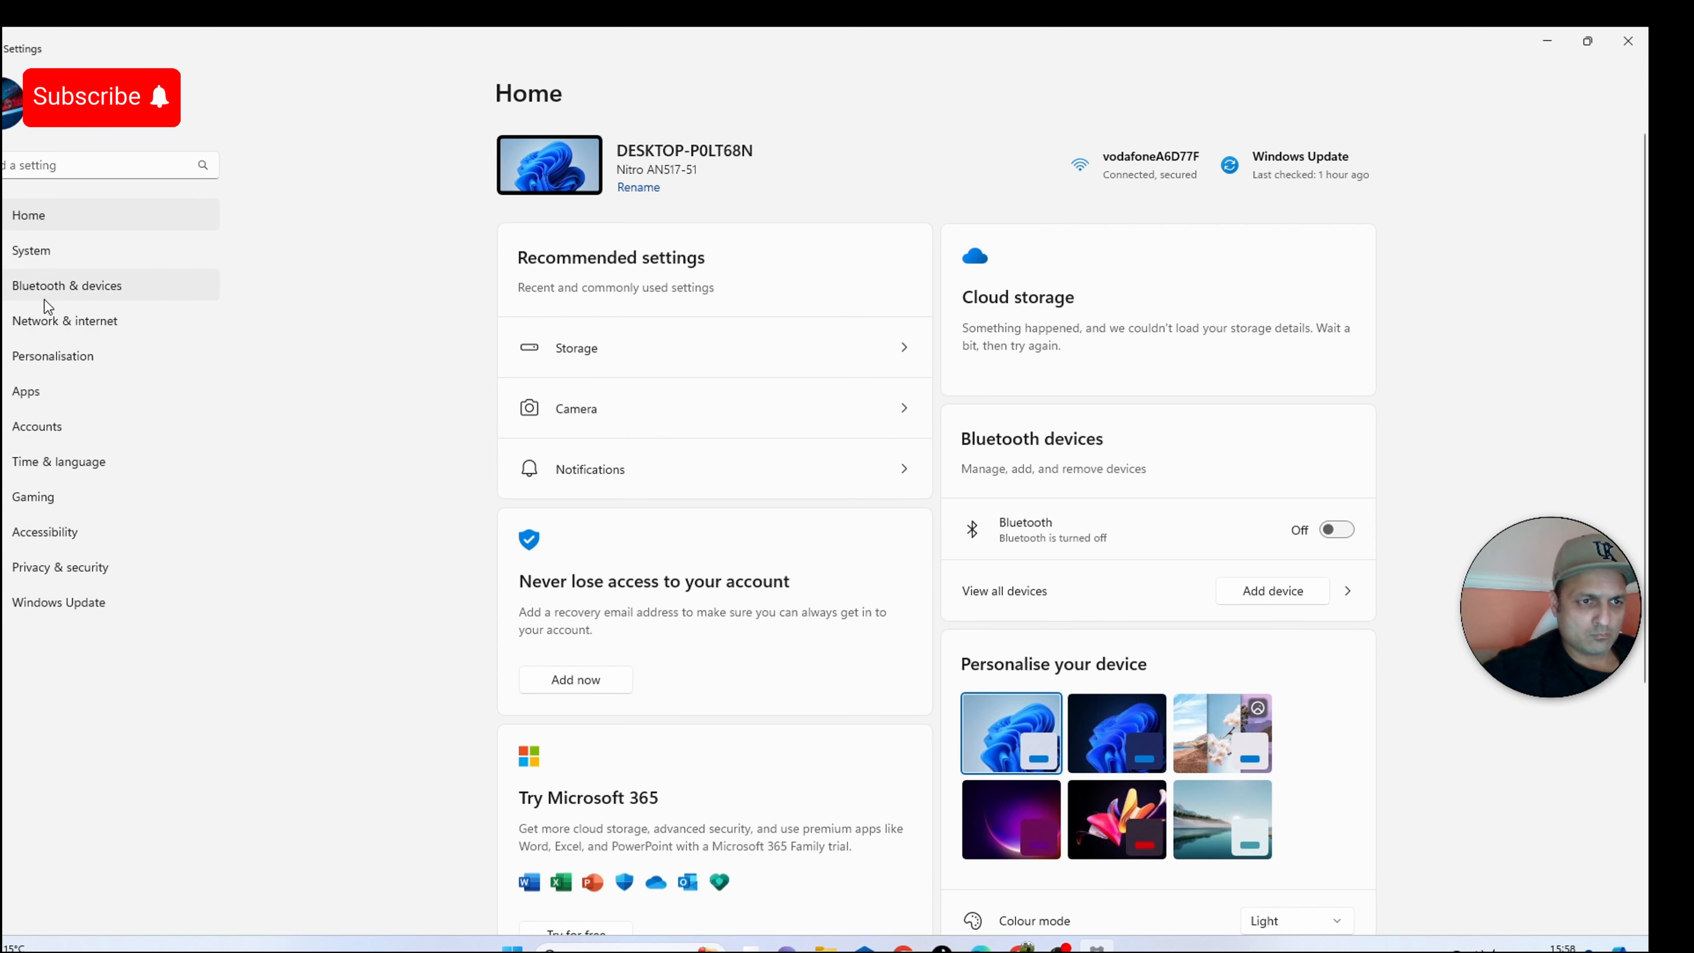
pyautogui.click(80, 506)
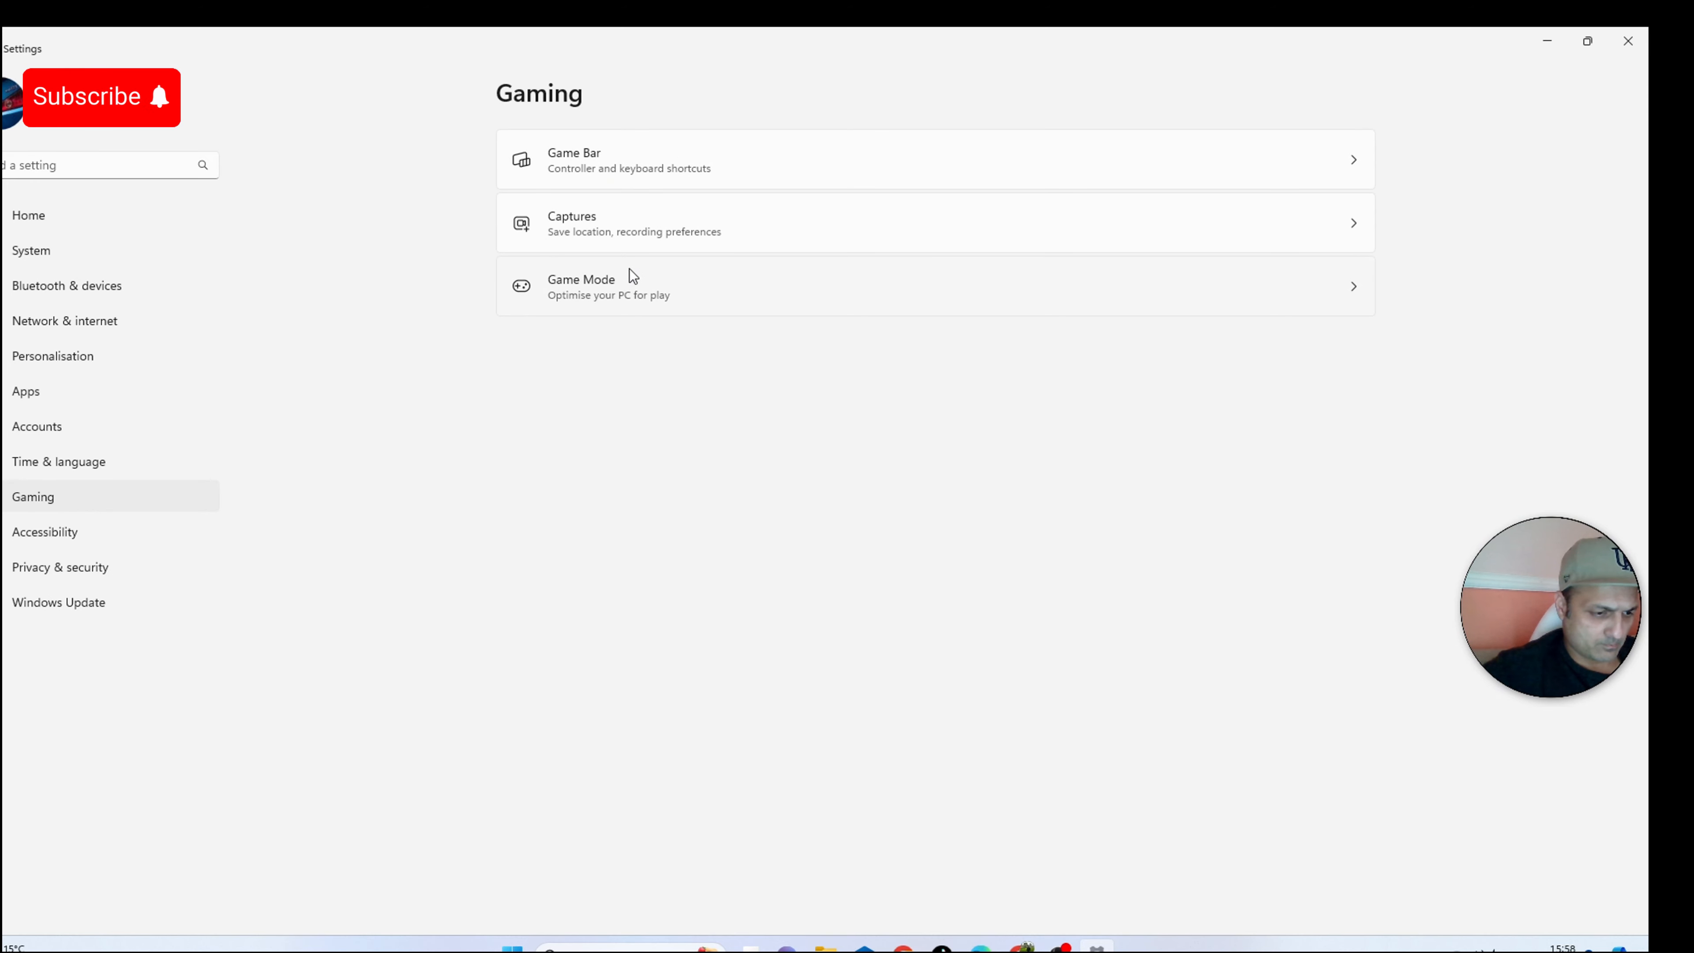
pyautogui.click(631, 165)
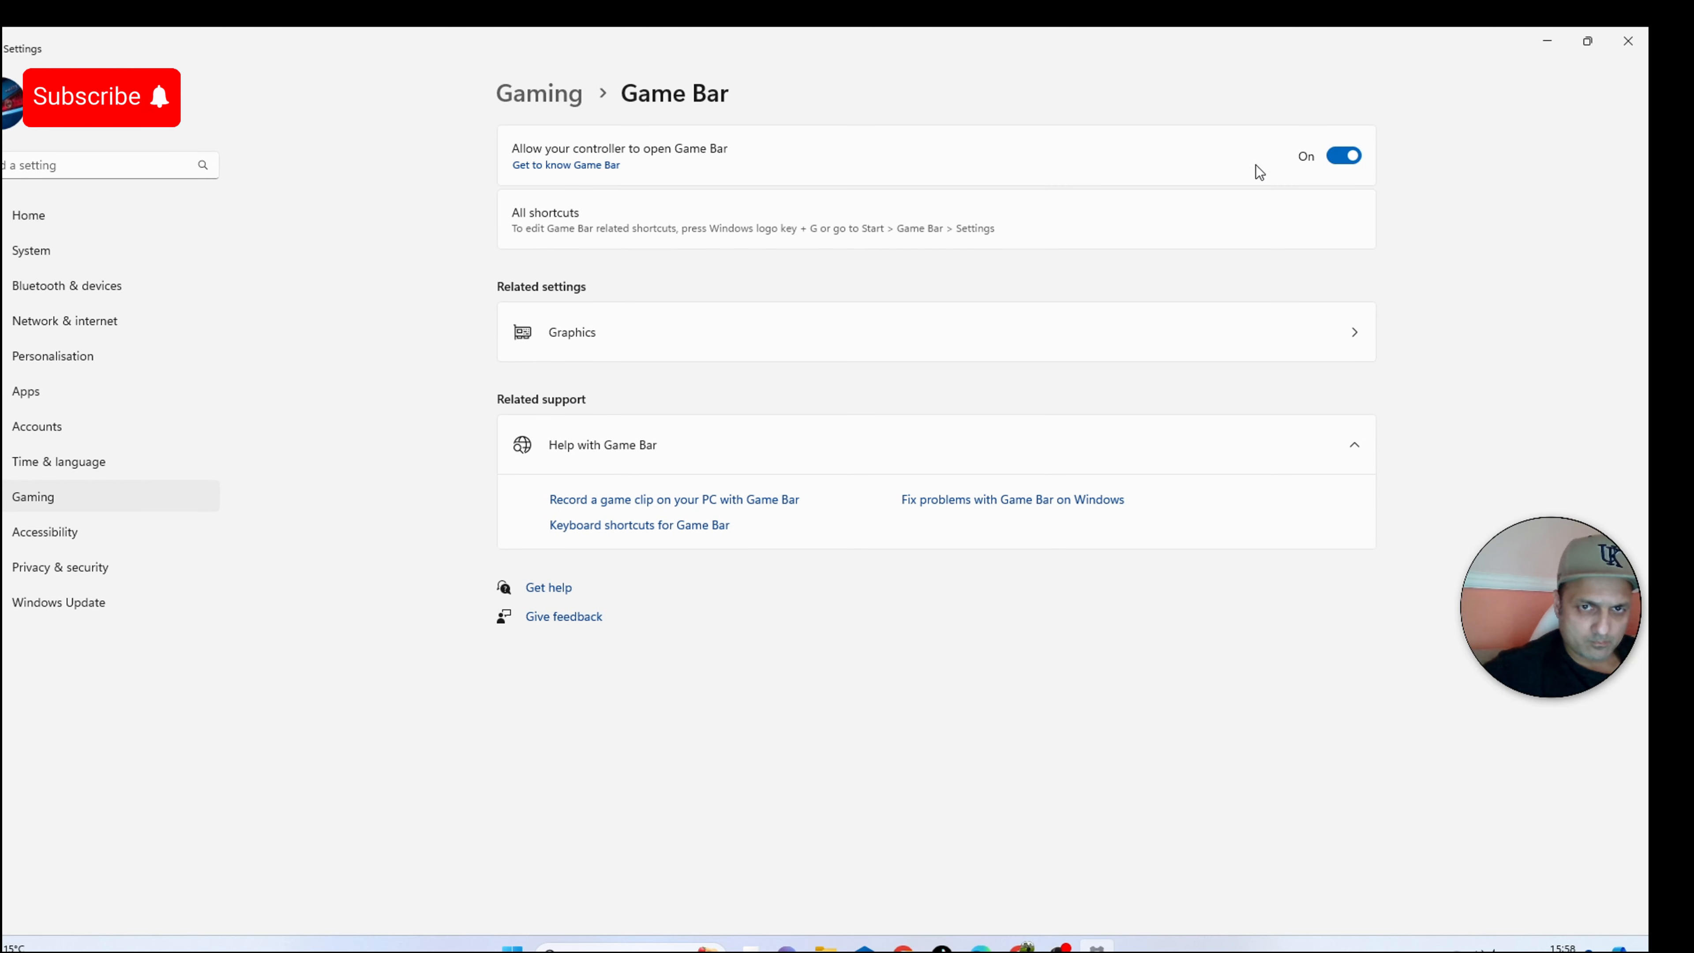
pyautogui.click(1344, 157)
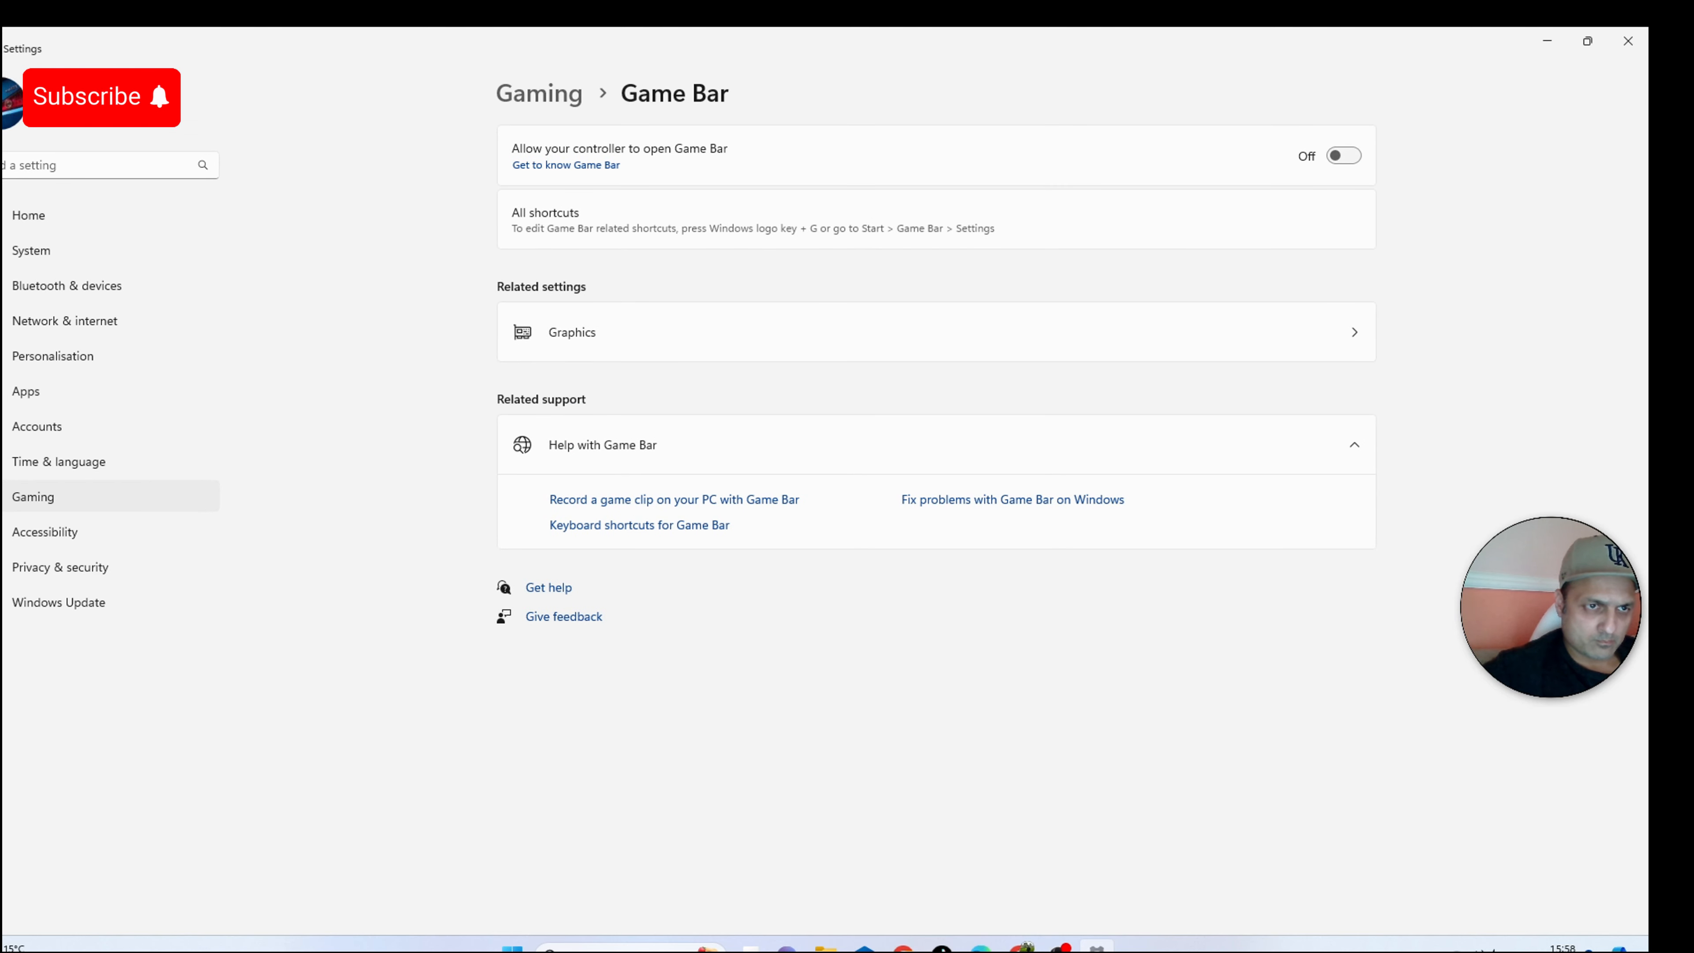
pyautogui.hotkey('alt', 'Left')
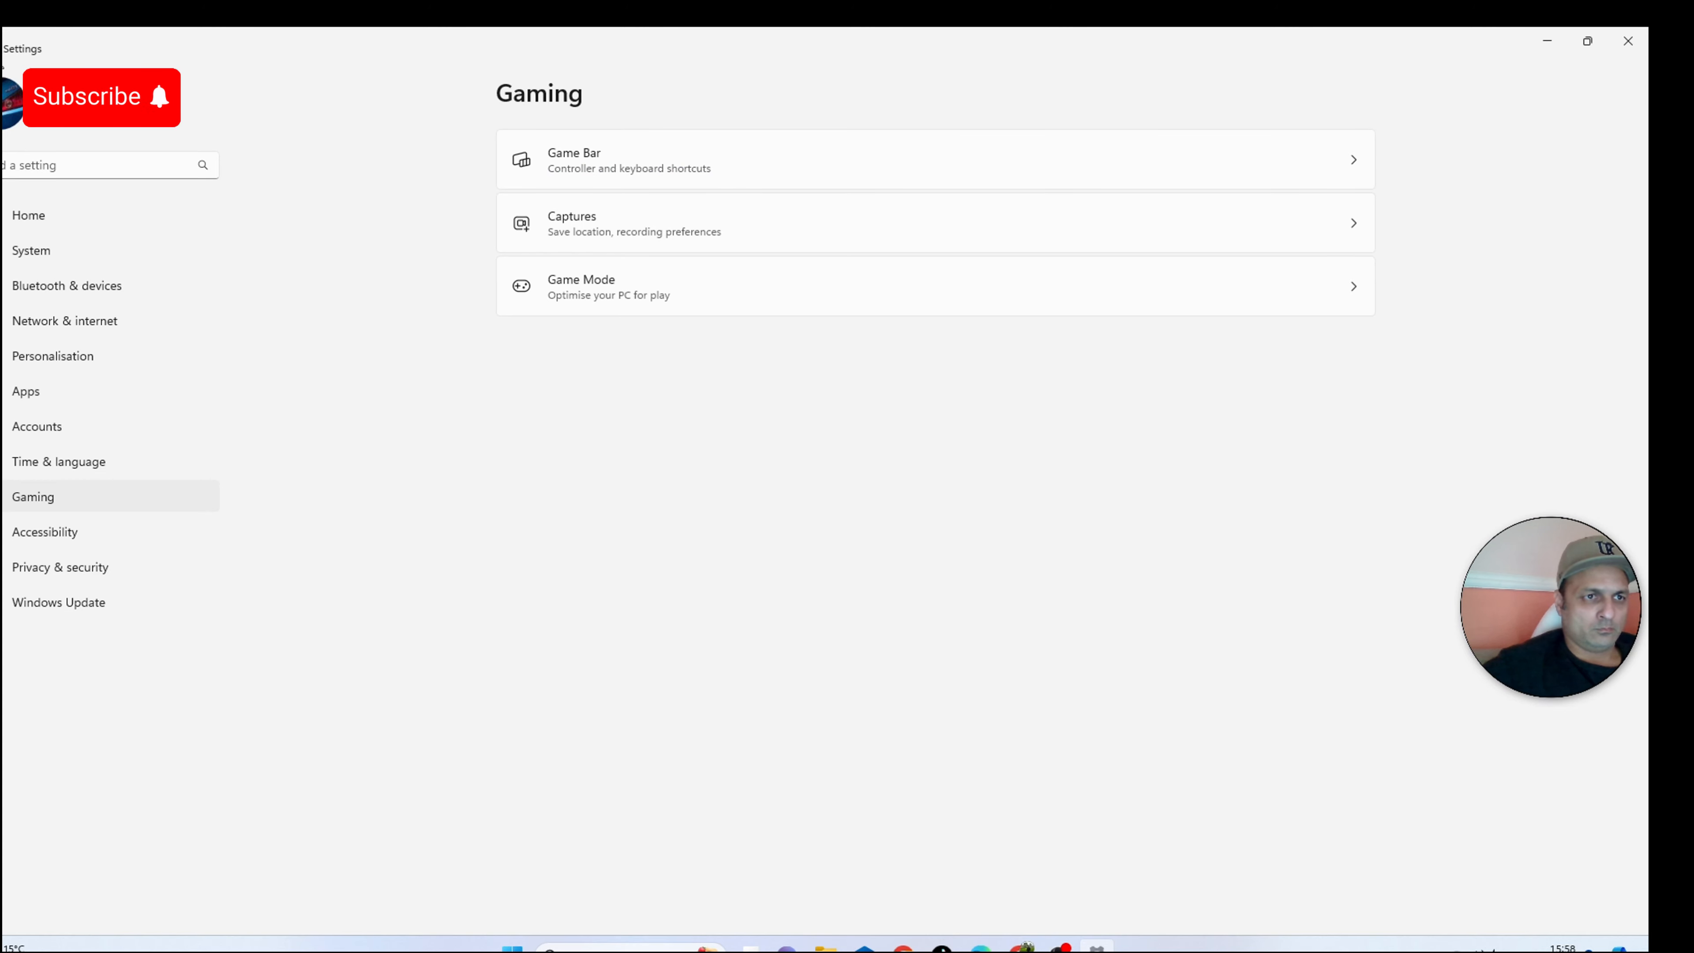
pyautogui.hotkey('alt', 'Left')
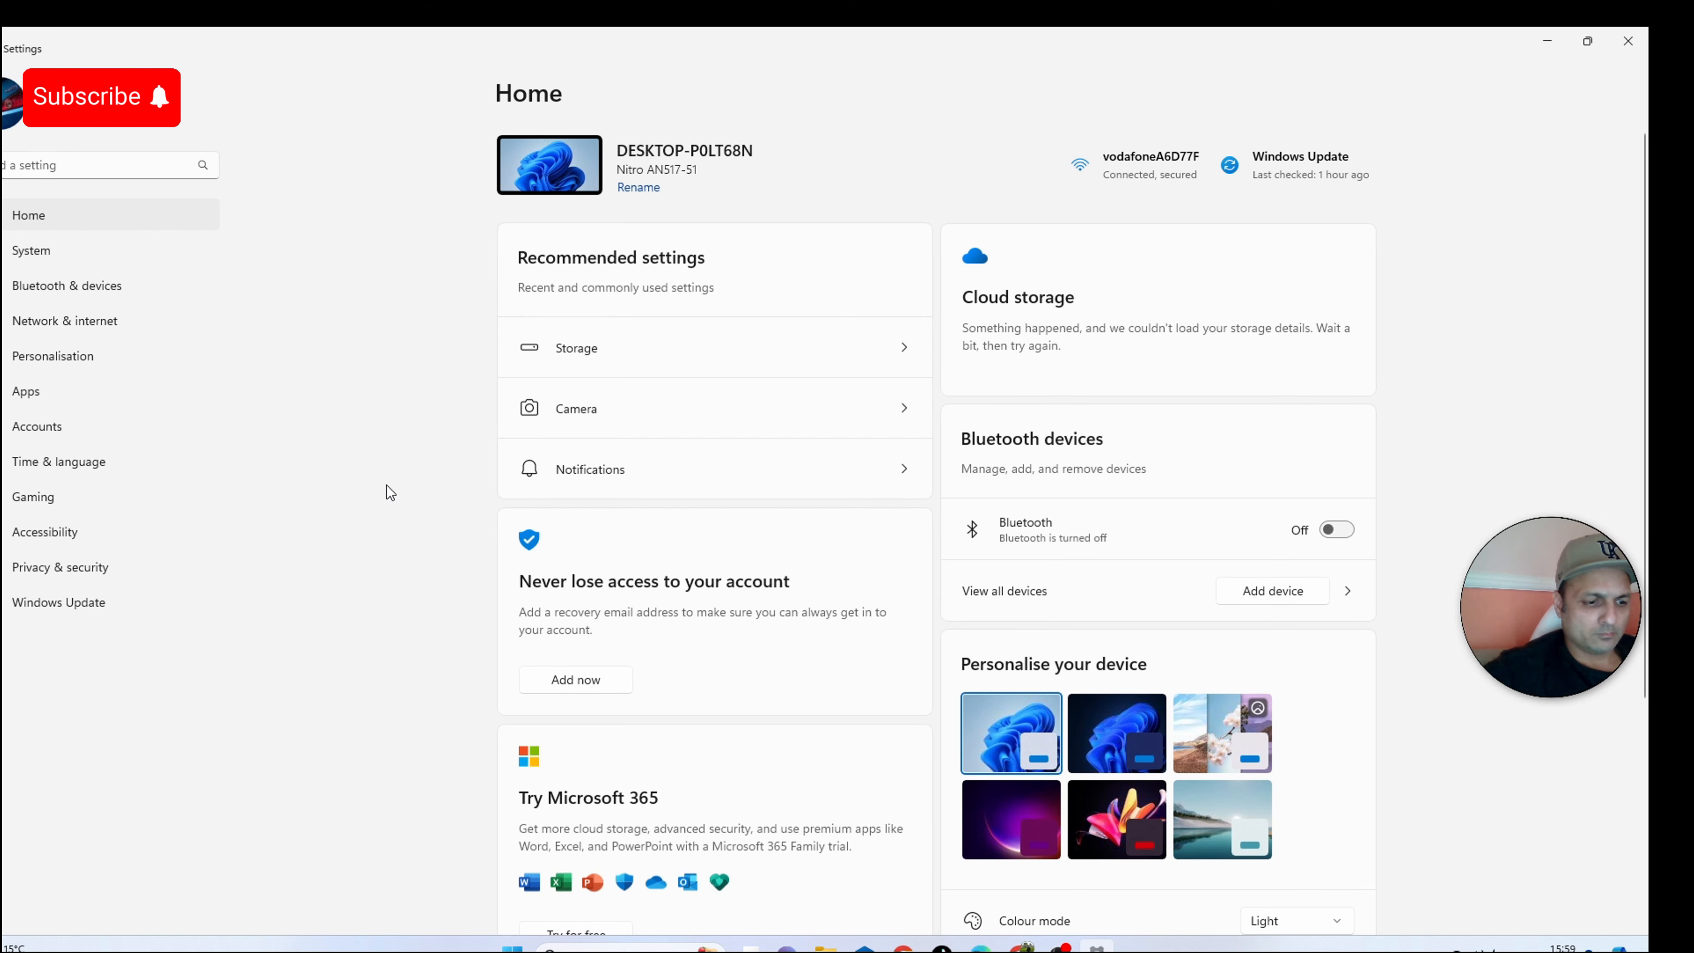
# Search Windows for Services and open the Services console.
pyautogui.click(627, 948)
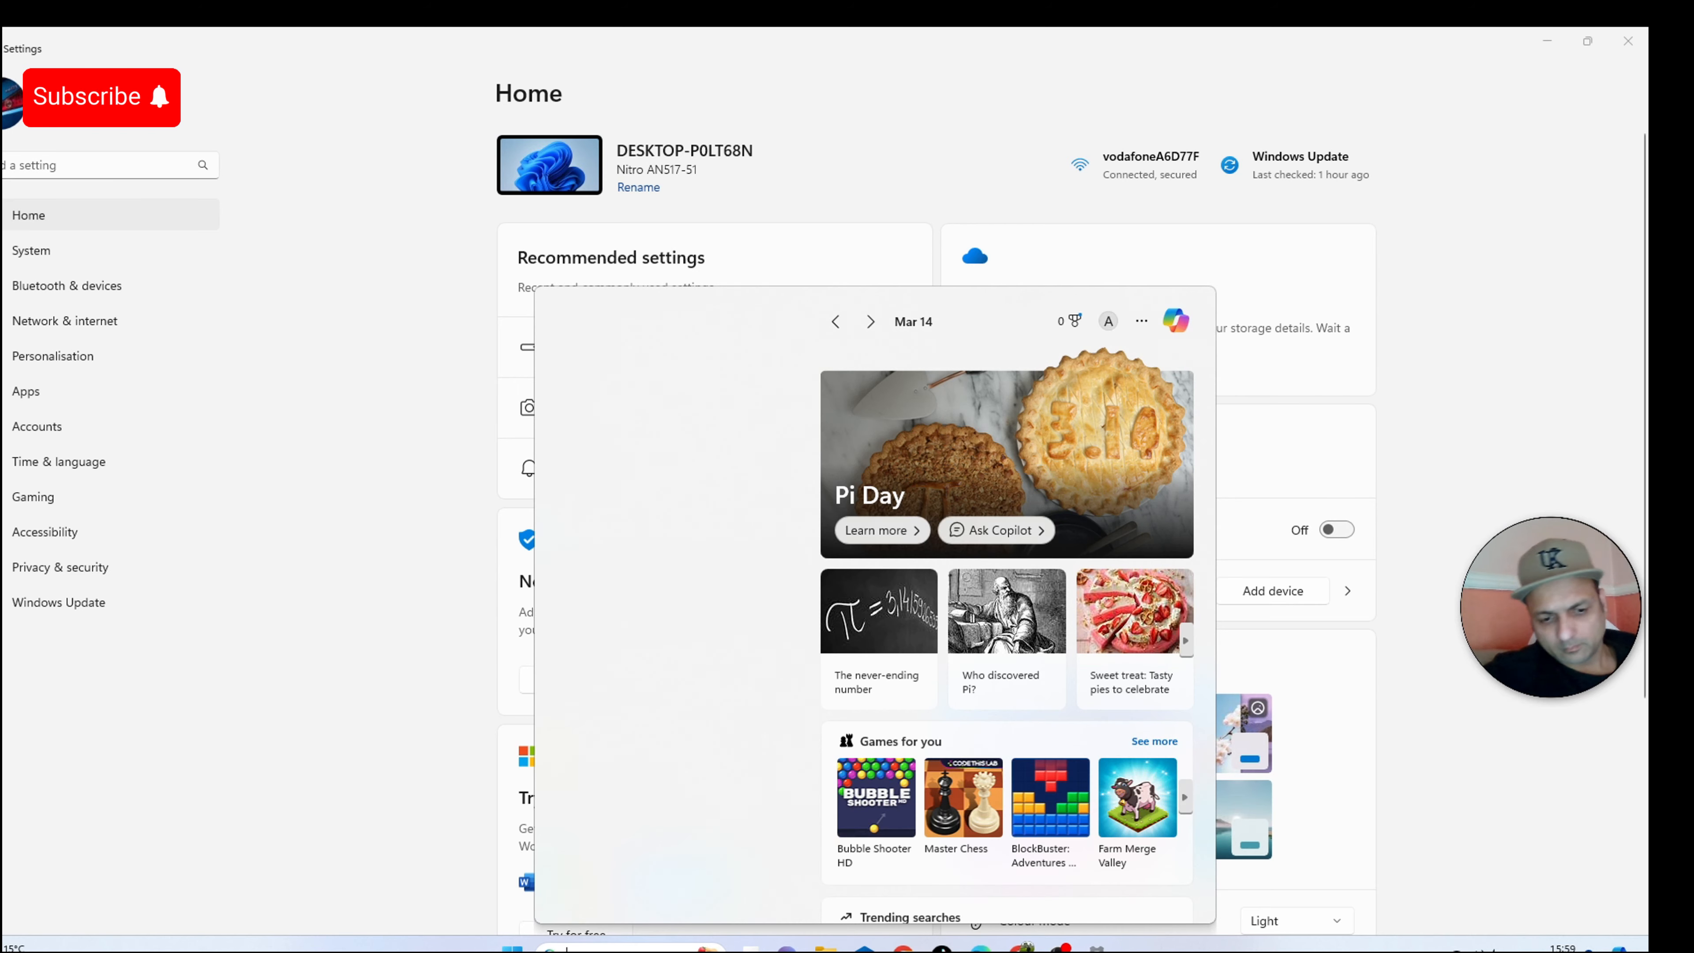
pyautogui.write('servi')
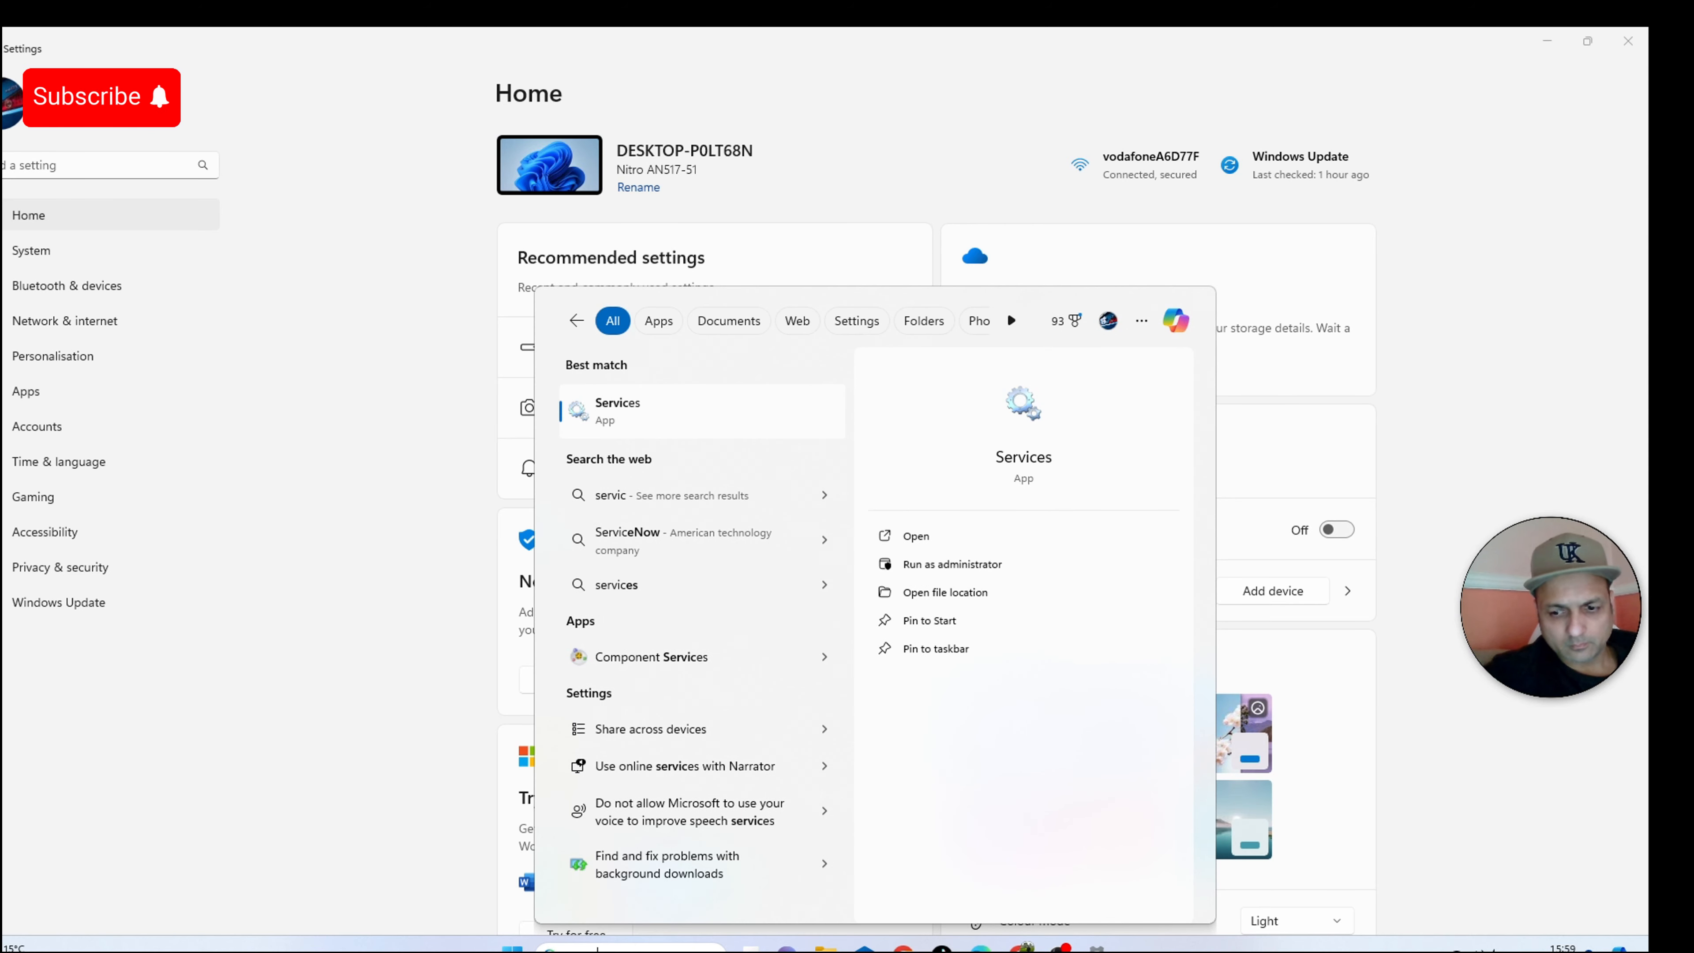
pyautogui.press('Return')
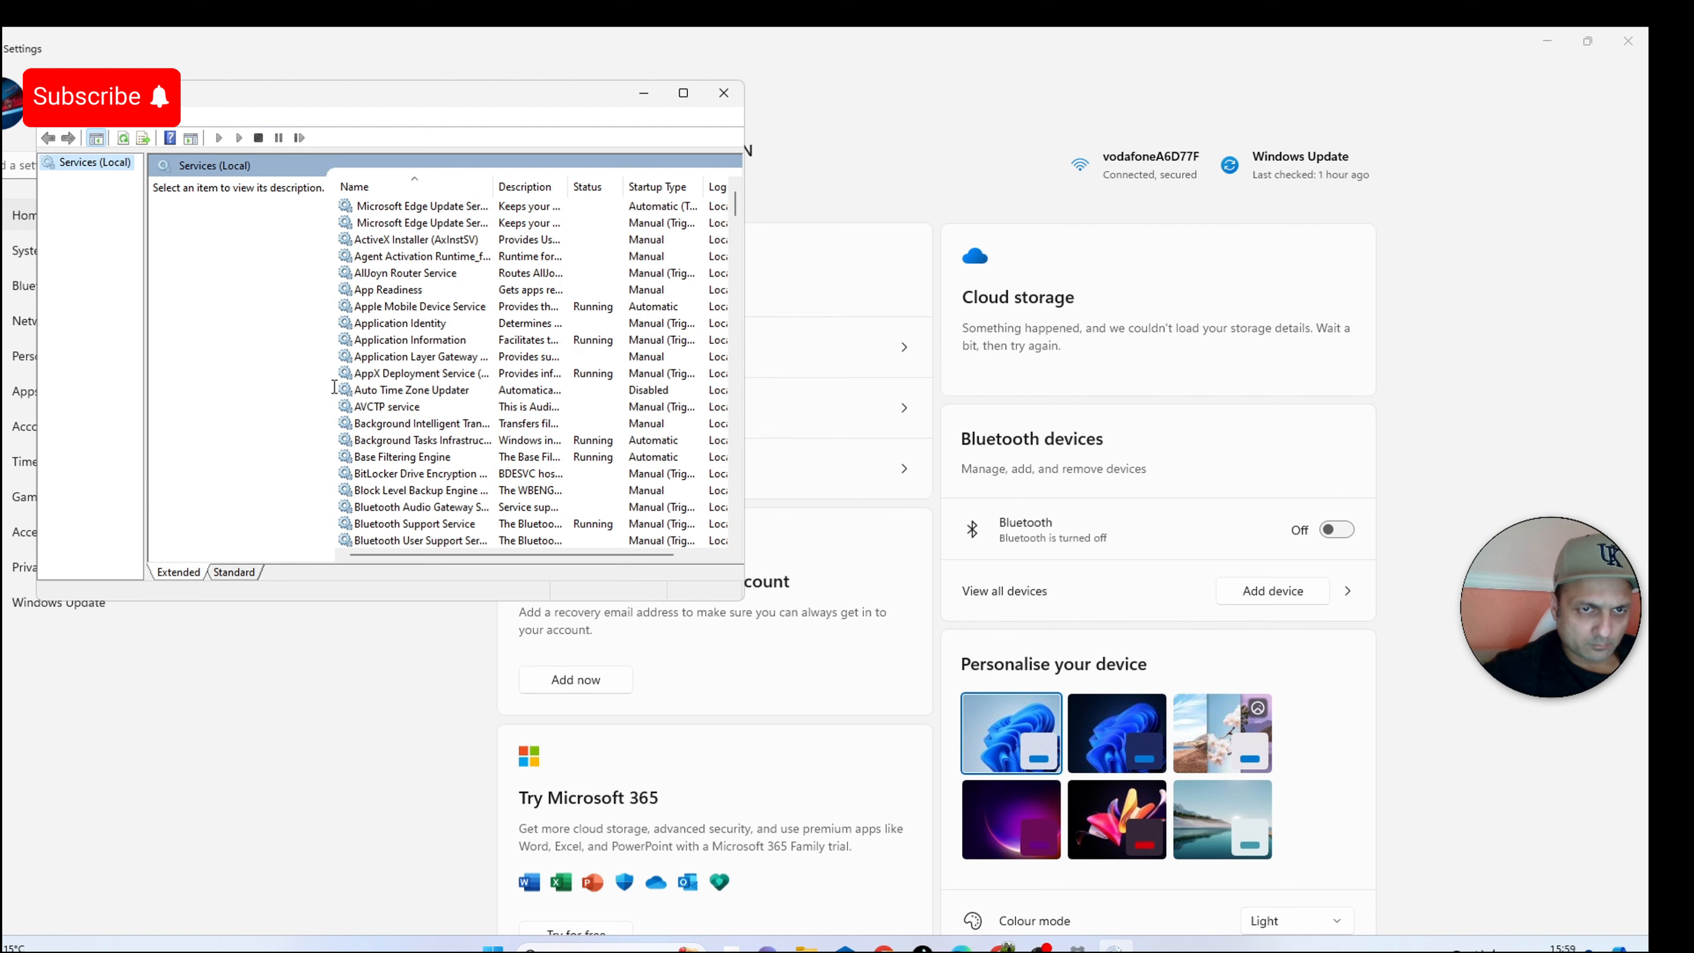
# Set the startup type of the Downloaded Maps Manager service to Disabled and confirm its properties.
pyautogui.click(404, 374)
pyautogui.press('d')
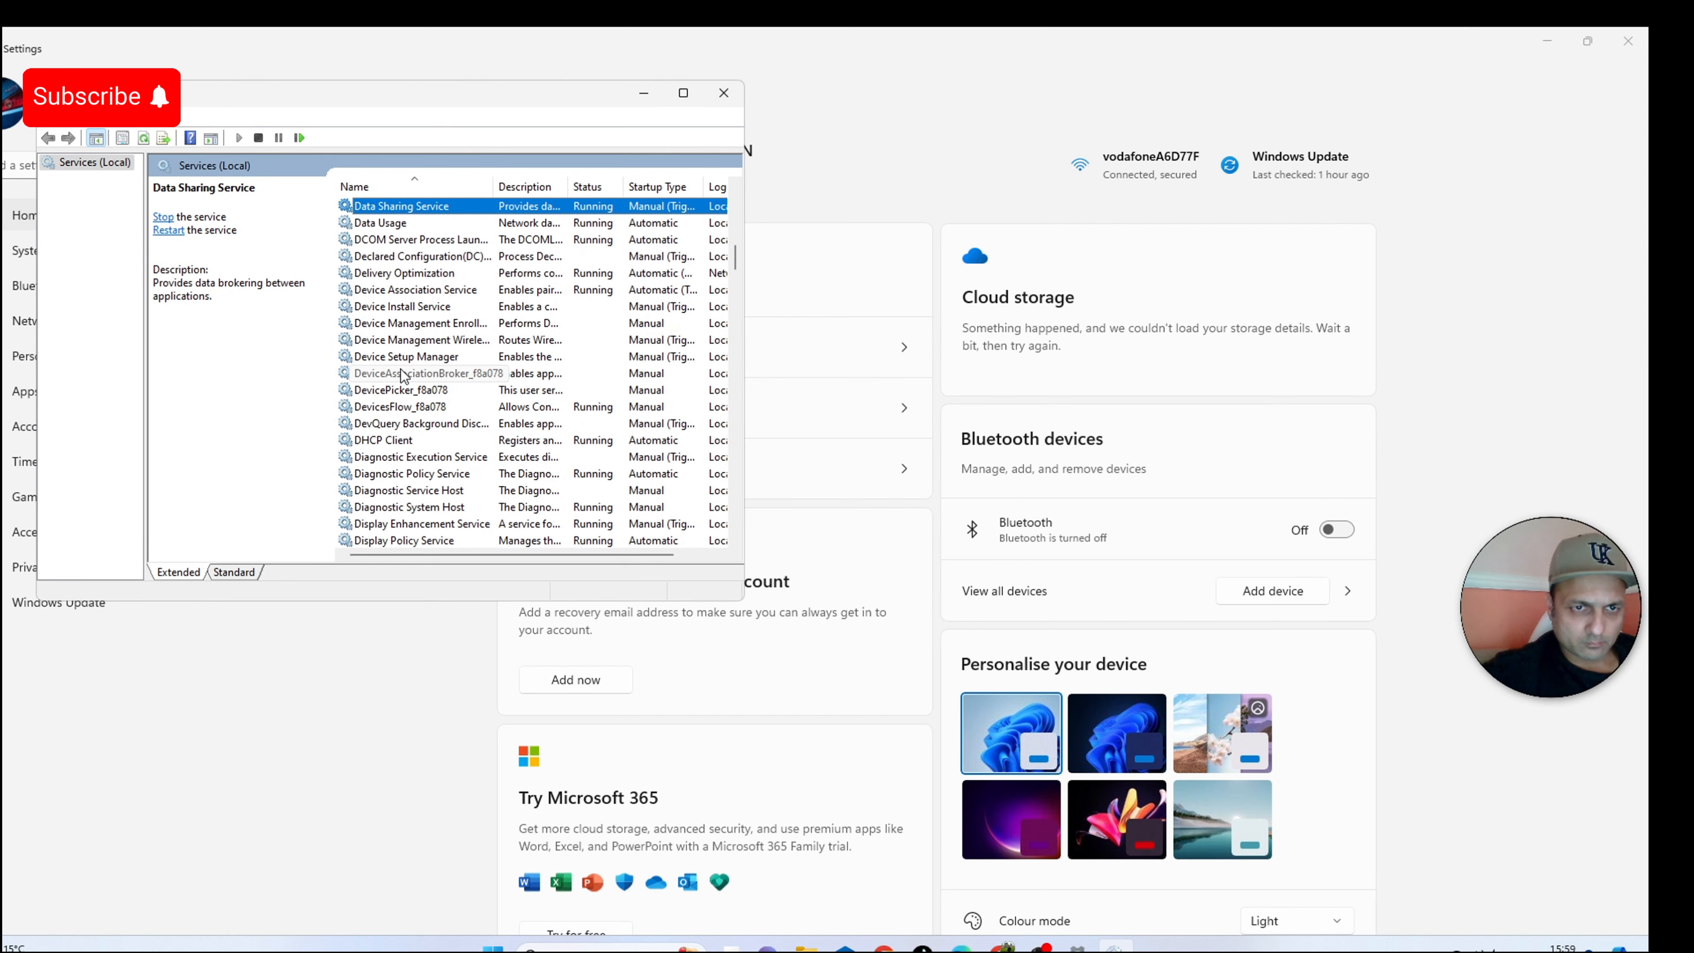
pyautogui.press('o')
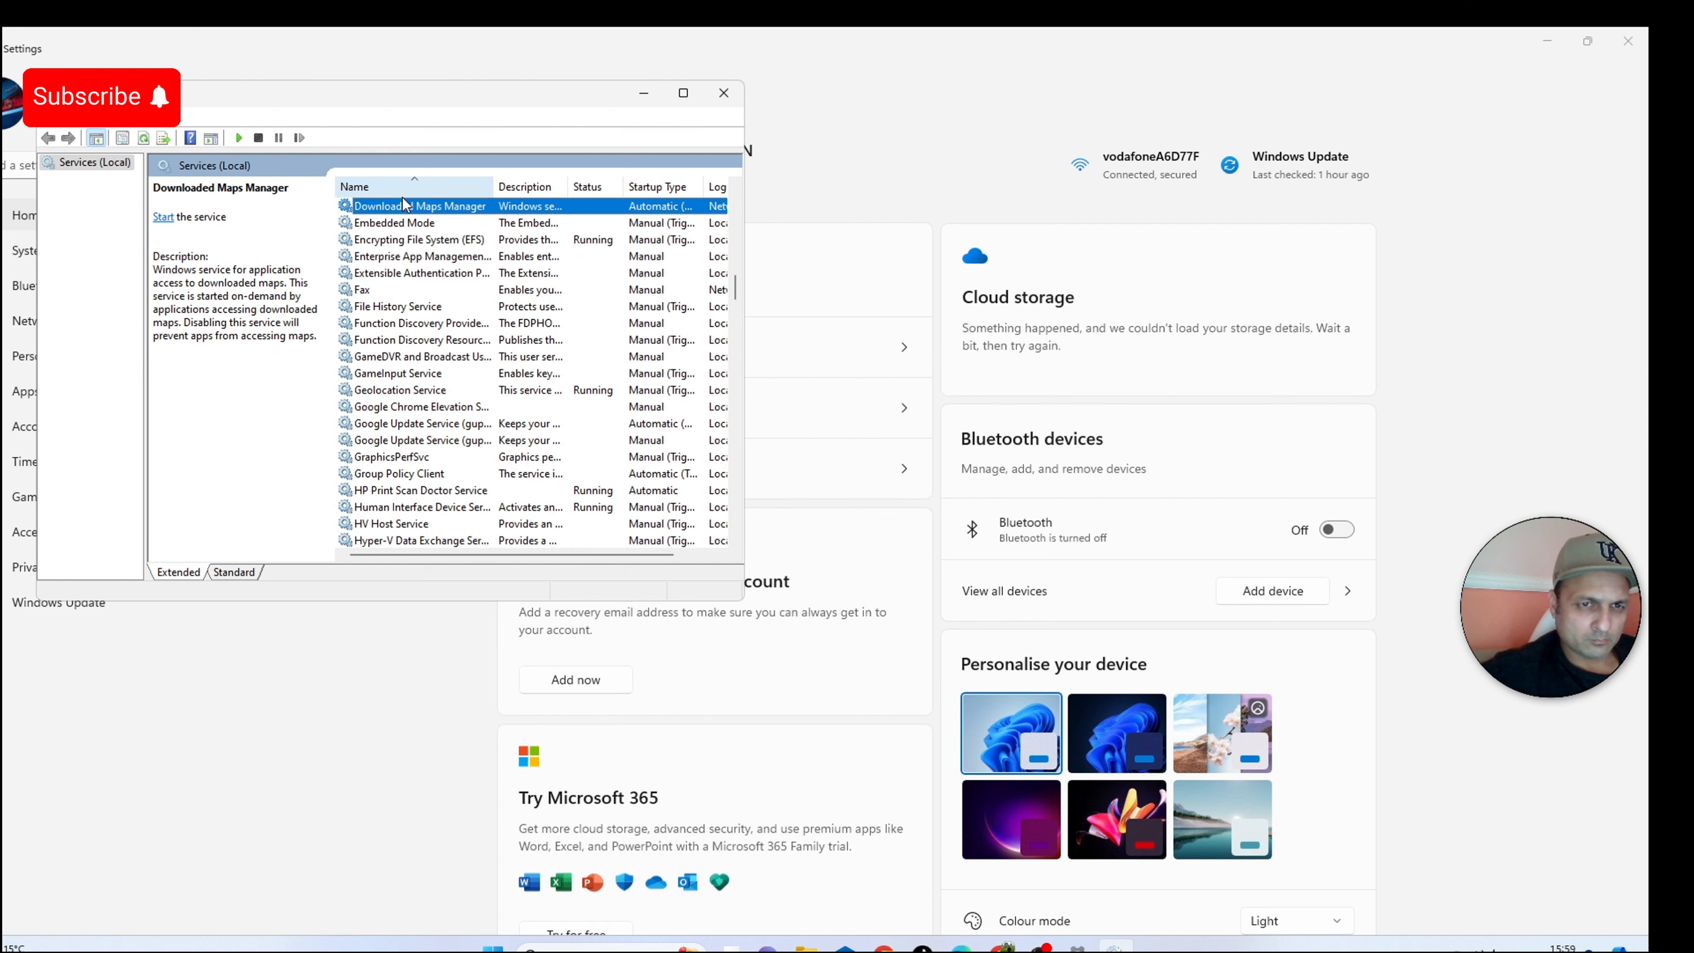
pyautogui.rightClick(412, 213)
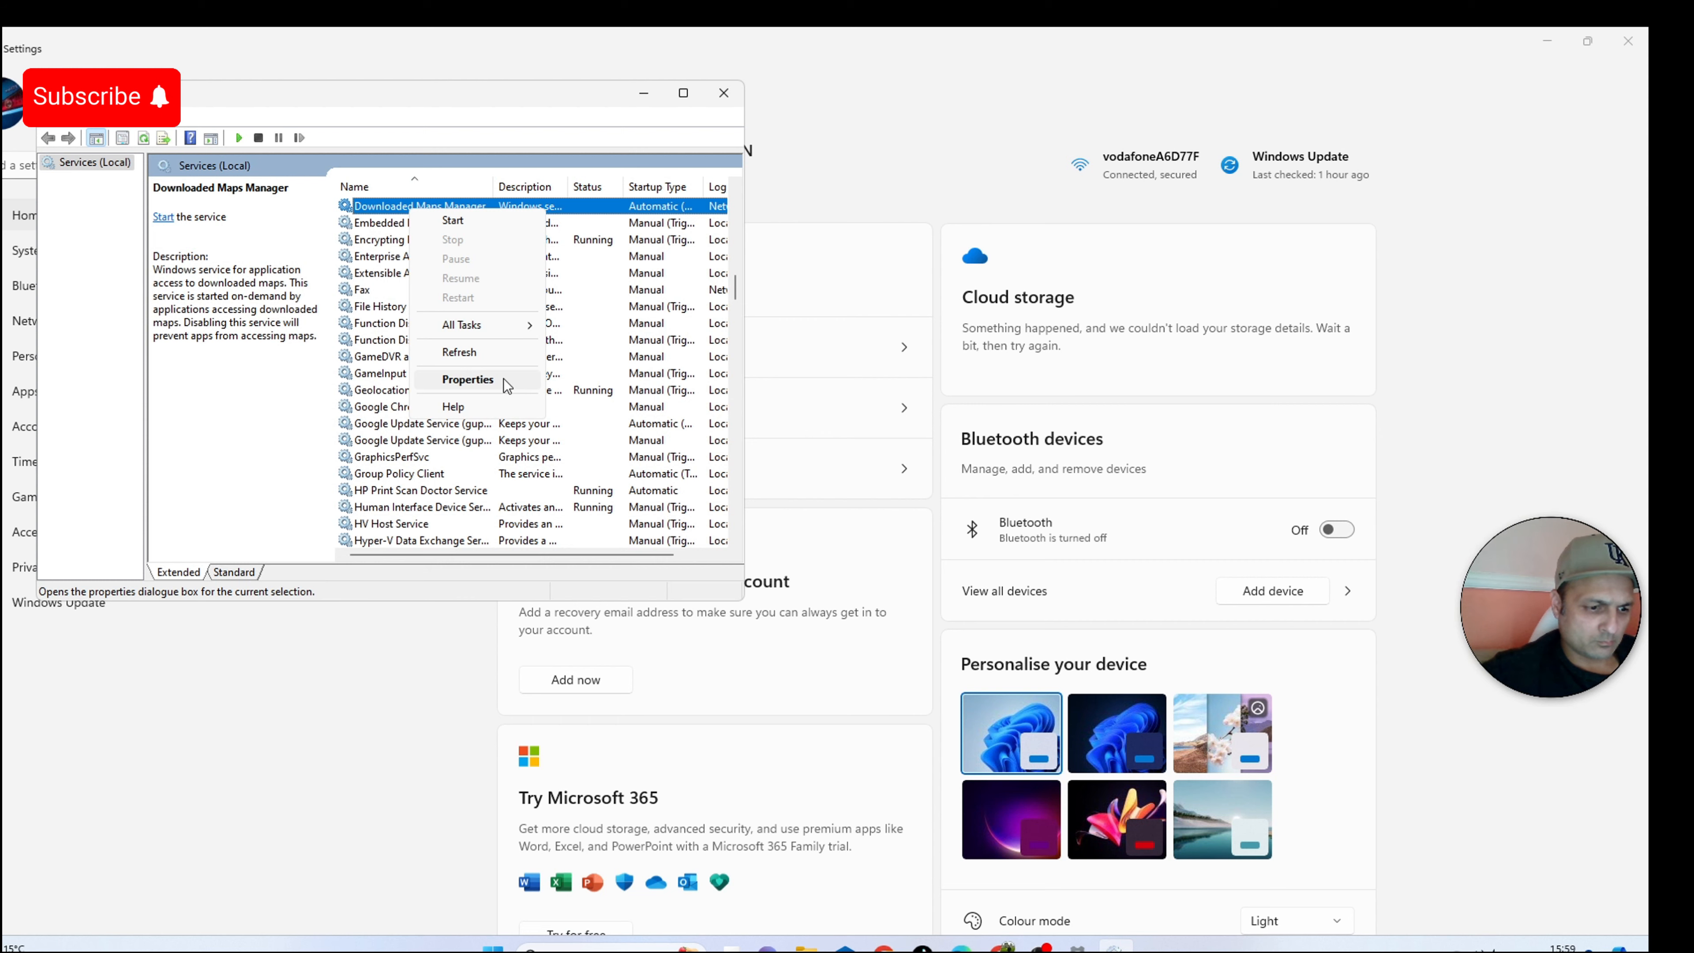
pyautogui.click(467, 379)
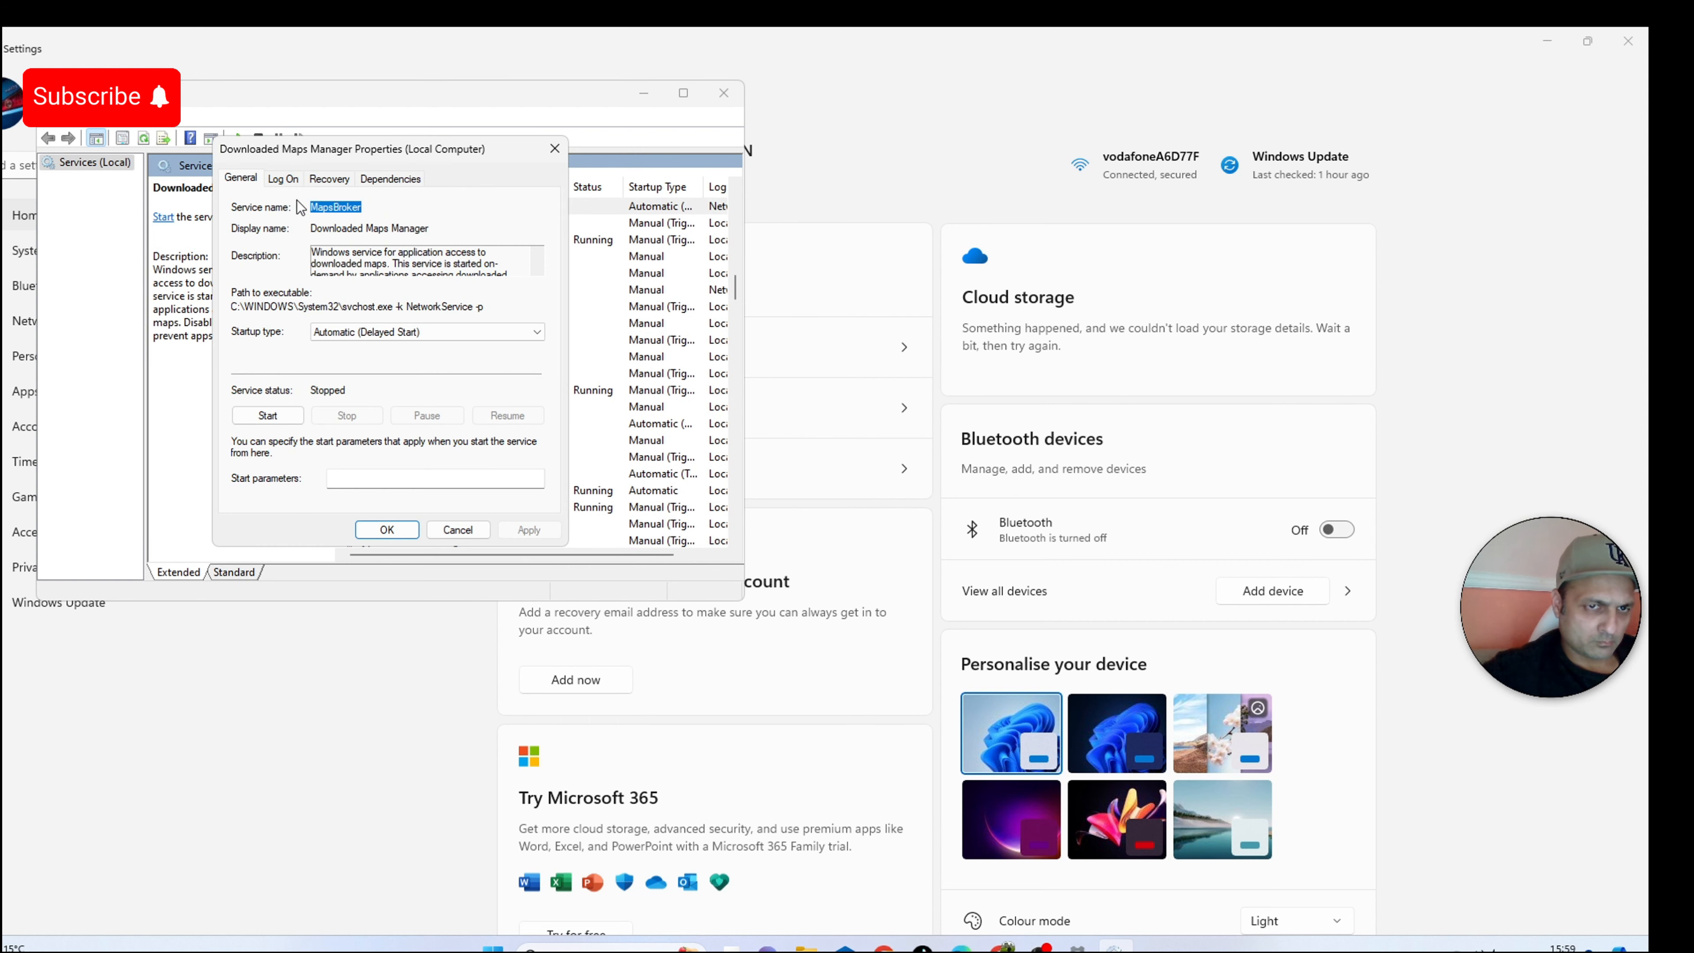
pyautogui.click(366, 332)
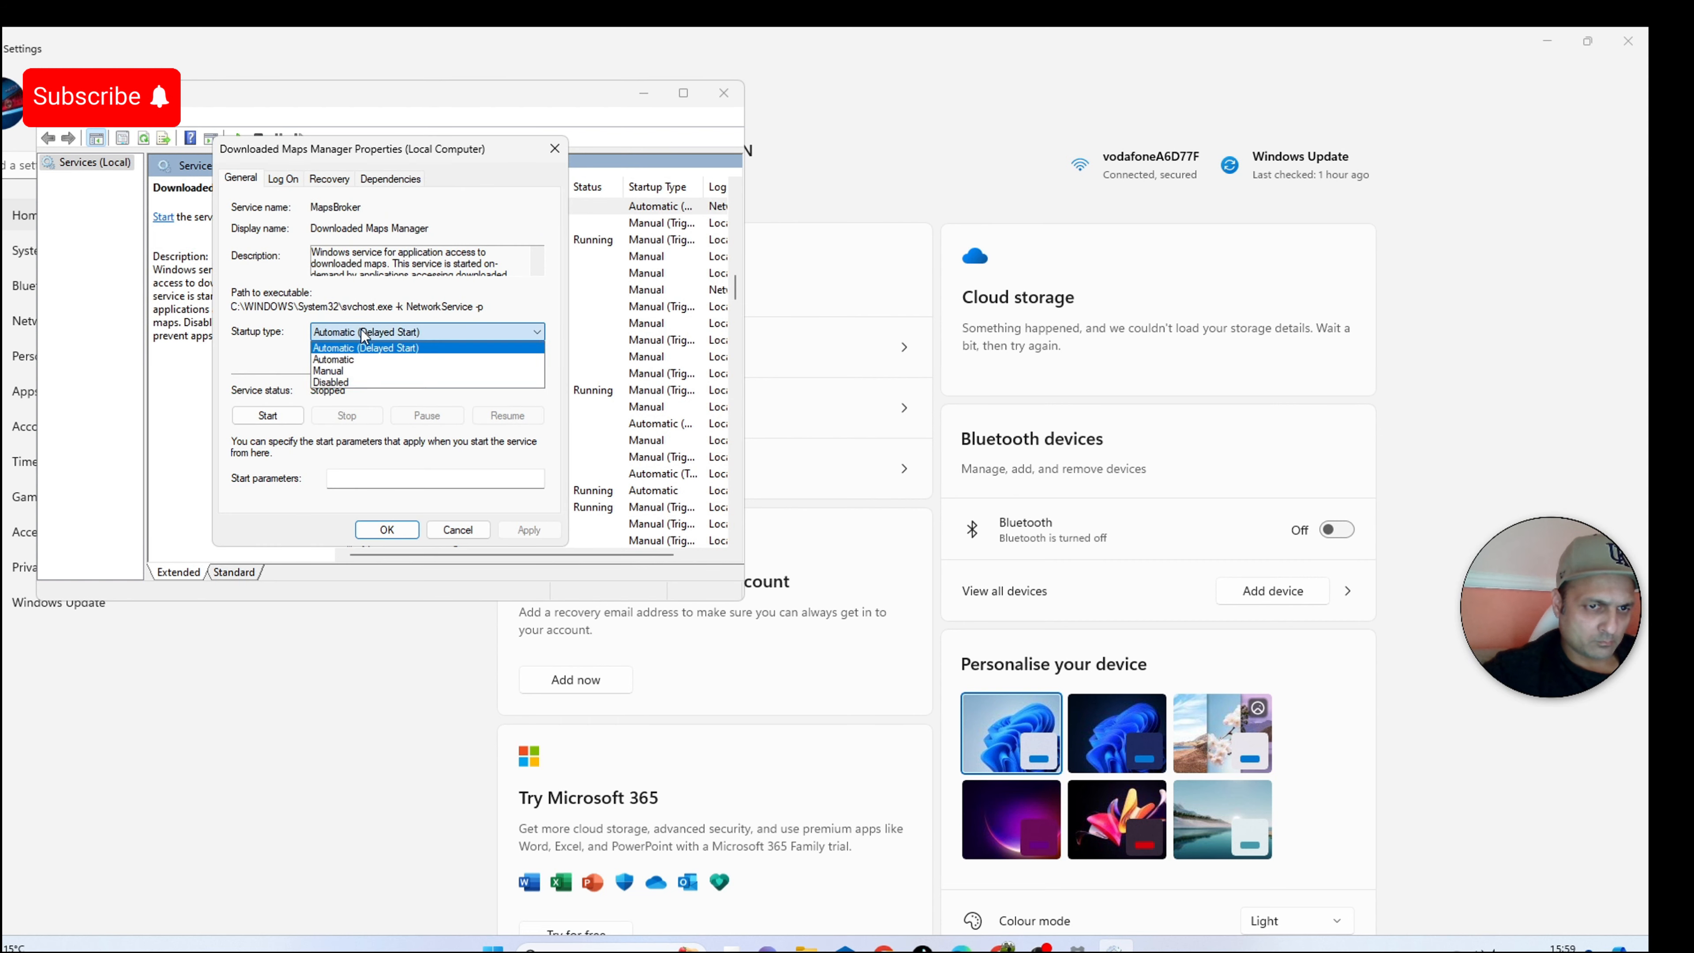
pyautogui.click(360, 383)
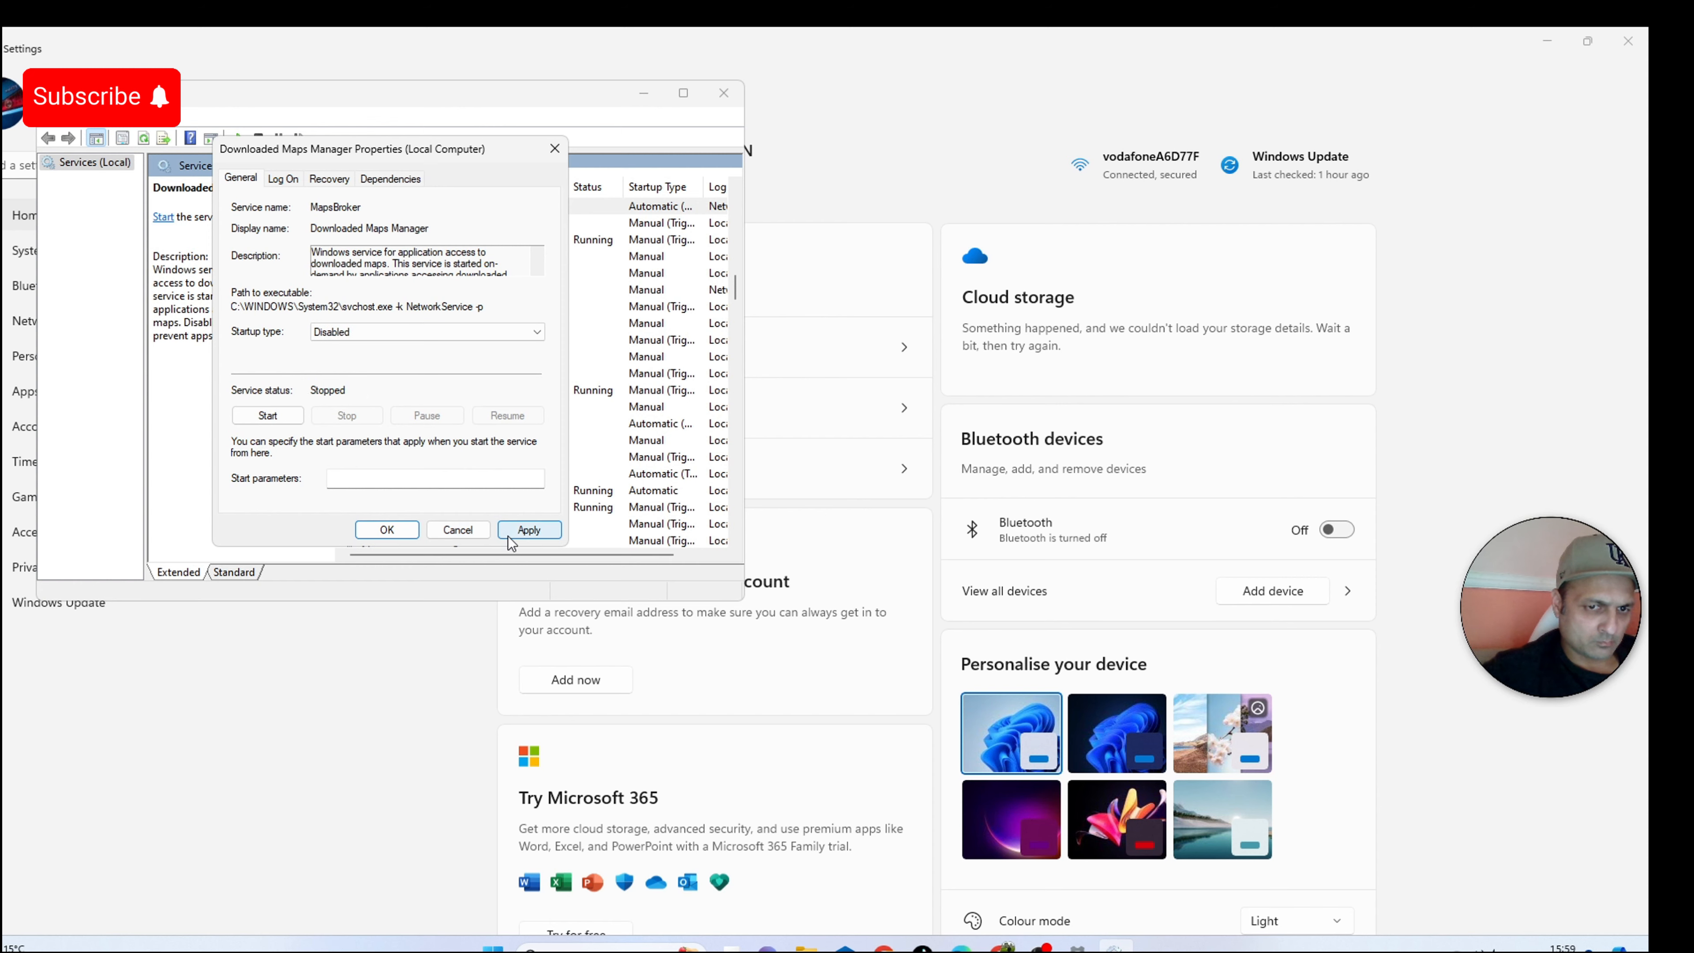
pyautogui.click(387, 529)
# Set the startup type of the Fax service to Disabled and apply the change.
pyautogui.click(384, 242)
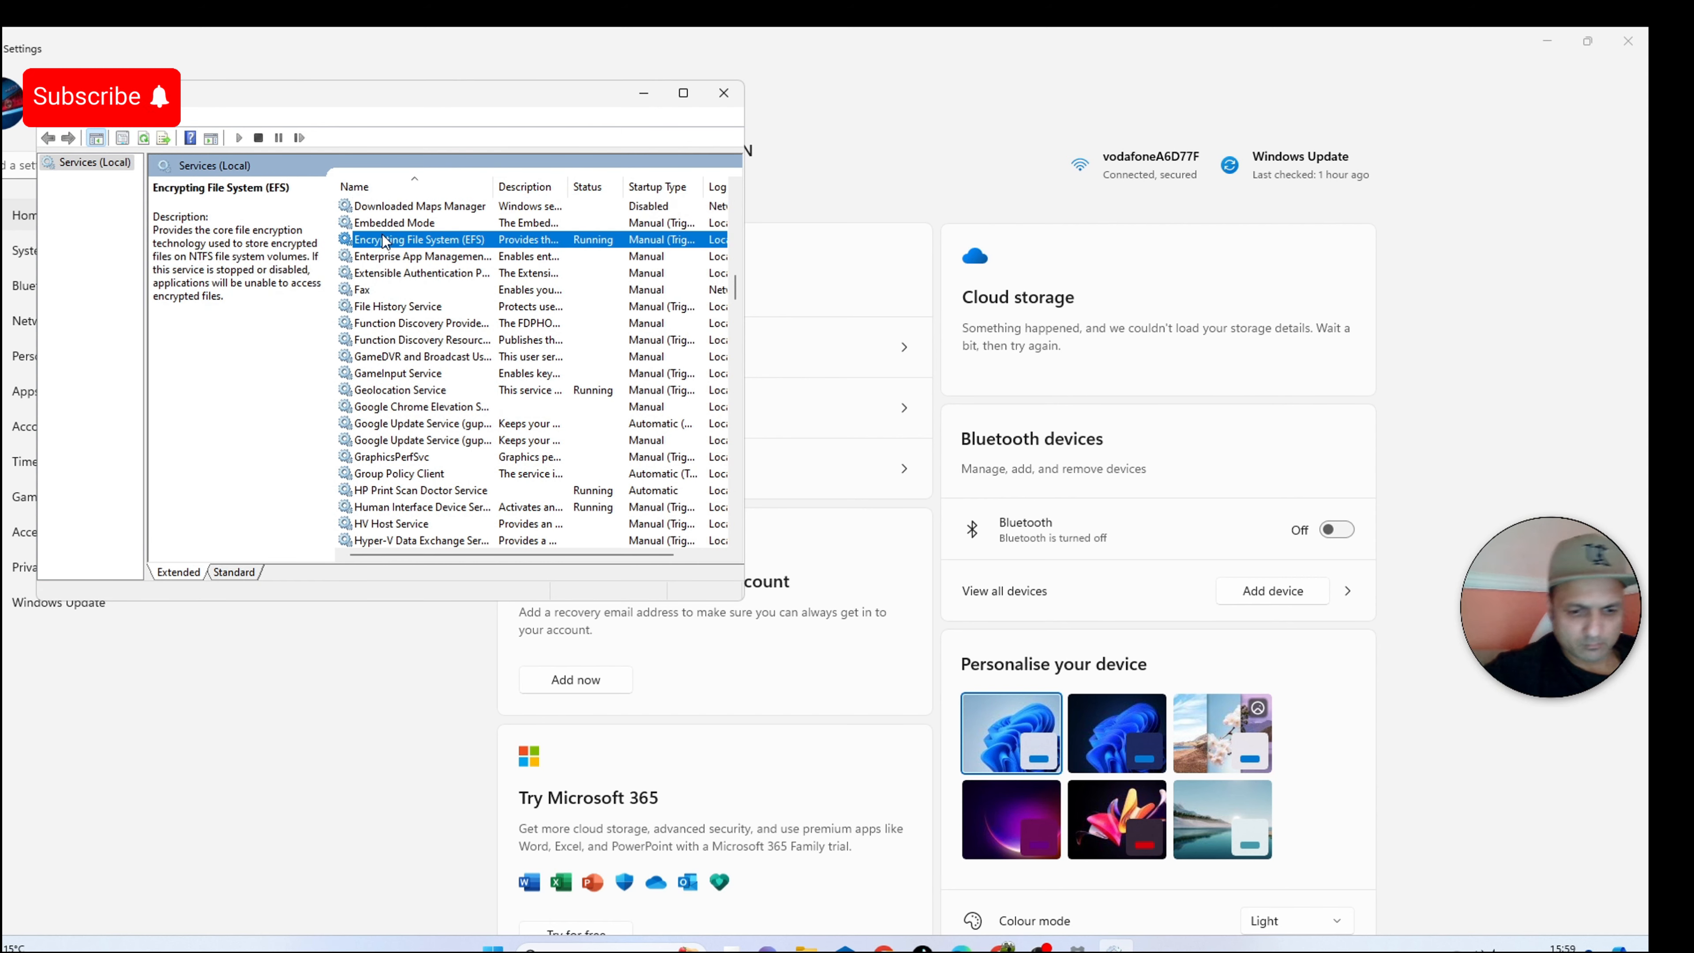
pyautogui.press('f')
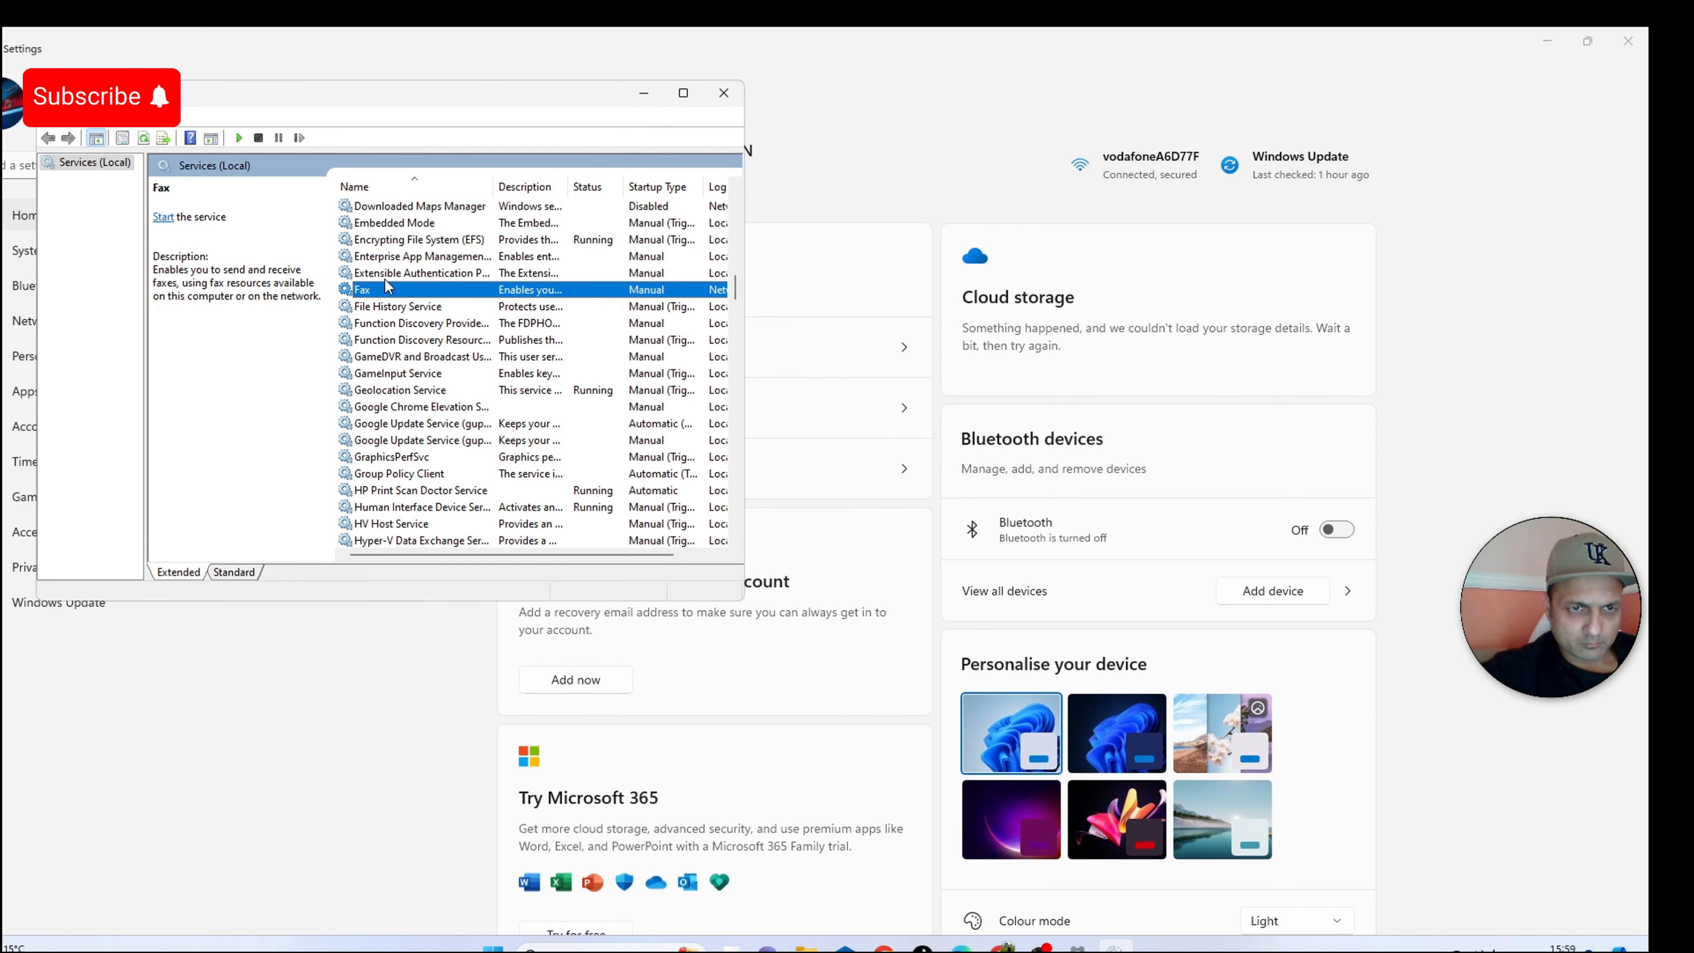
pyautogui.rightClick(378, 291)
pyautogui.click(434, 459)
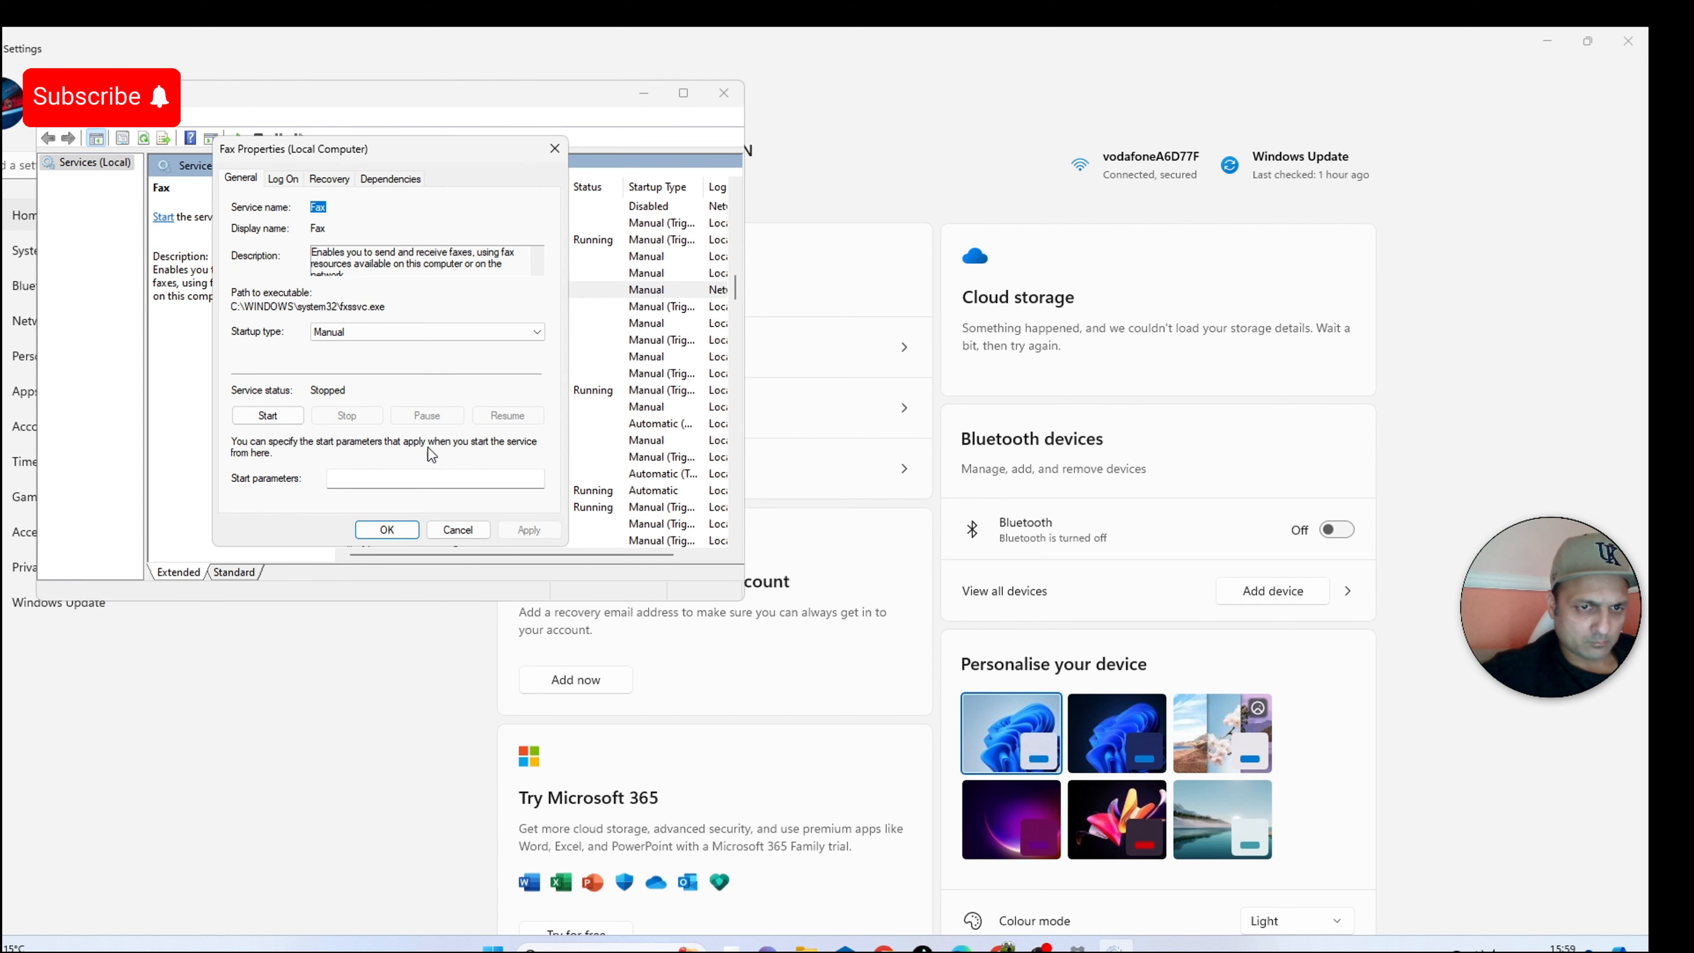
pyautogui.click(361, 346)
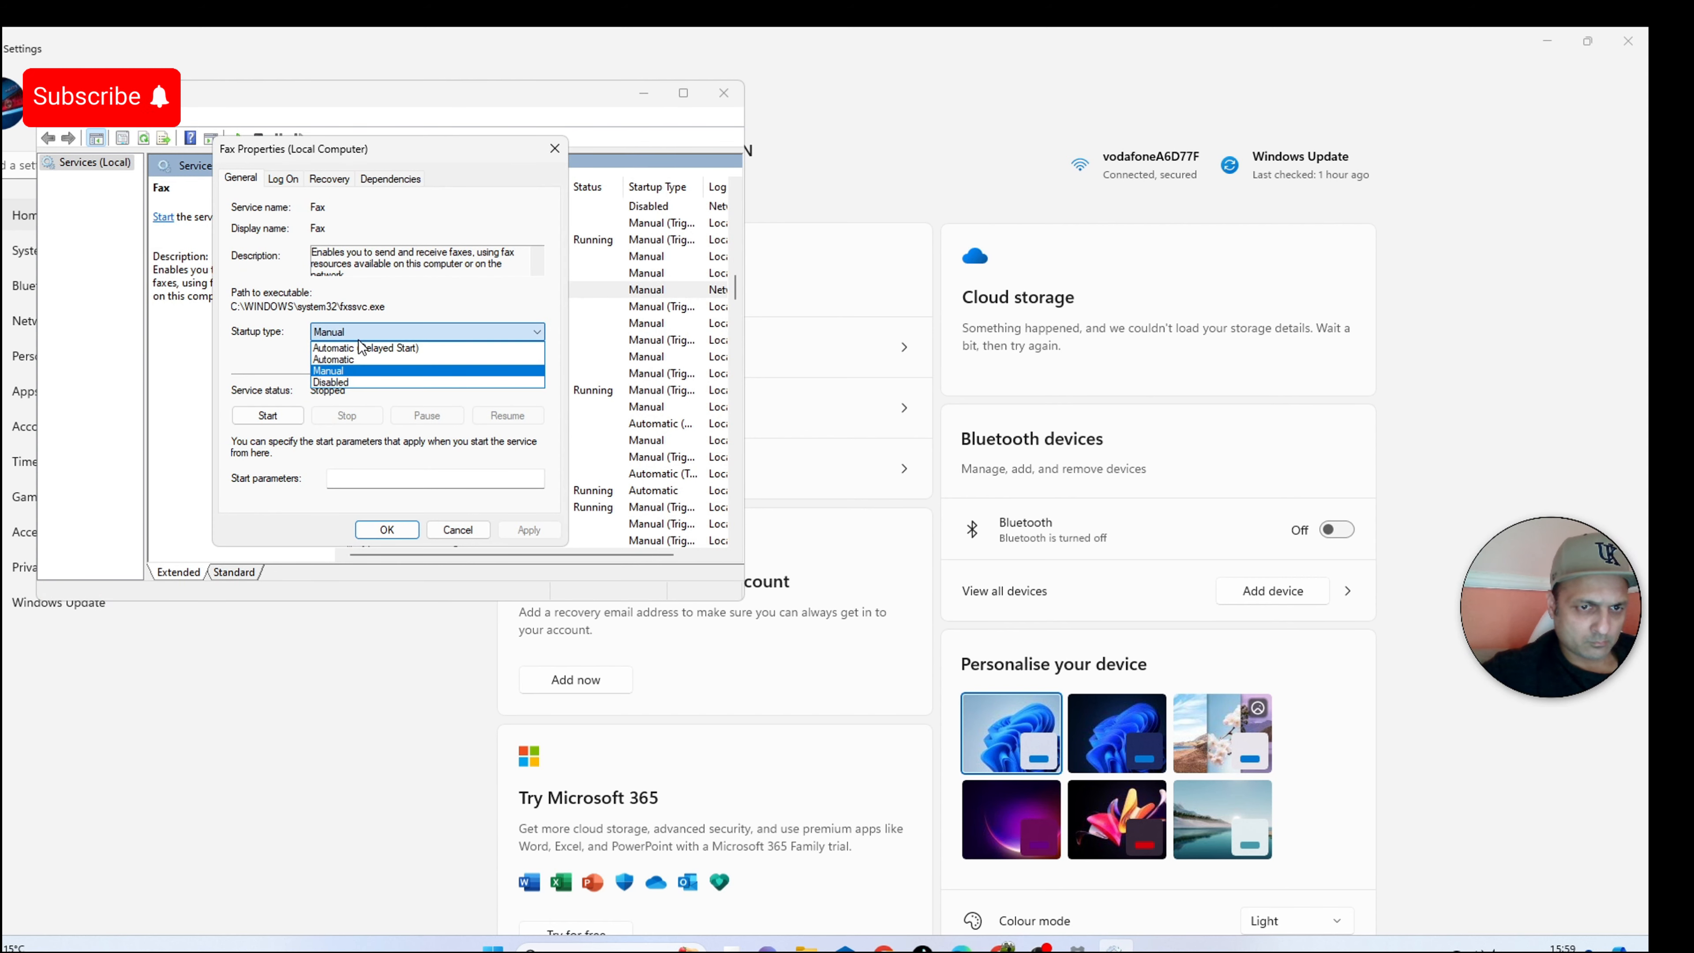
pyautogui.click(360, 398)
pyautogui.click(517, 527)
pyautogui.click(382, 530)
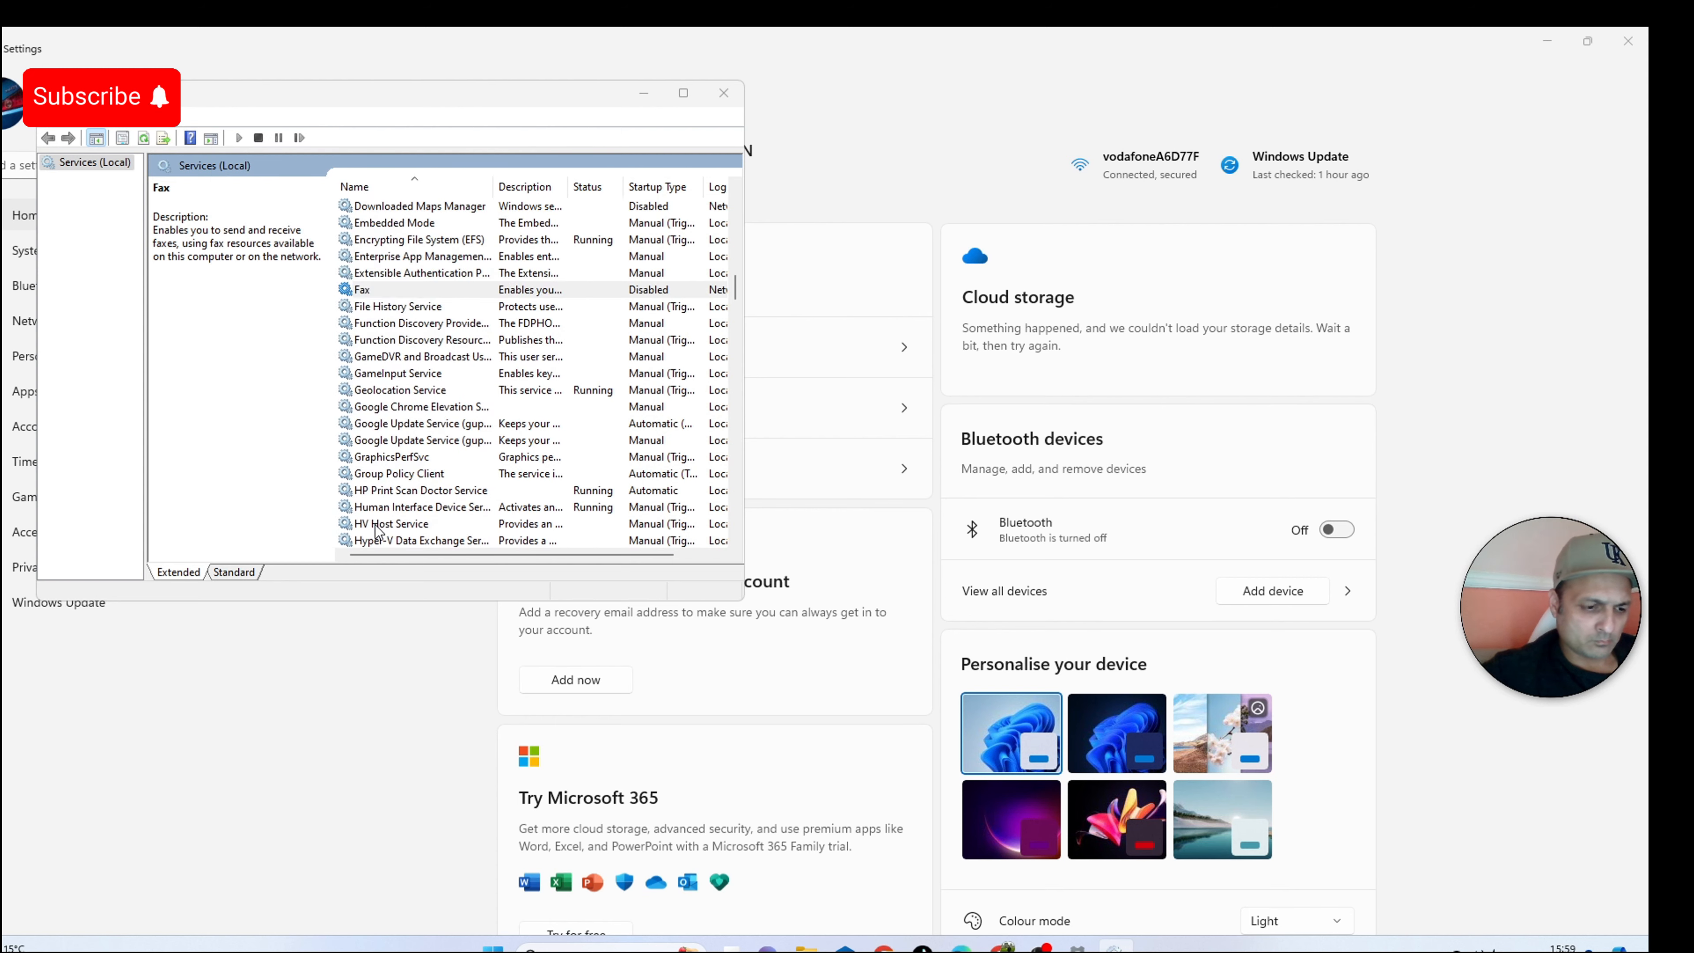
# Inspect the IP Helper service's properties and close them without making changes.
pyautogui.scroll(-7, 375, 525)
pyautogui.click(383, 347)
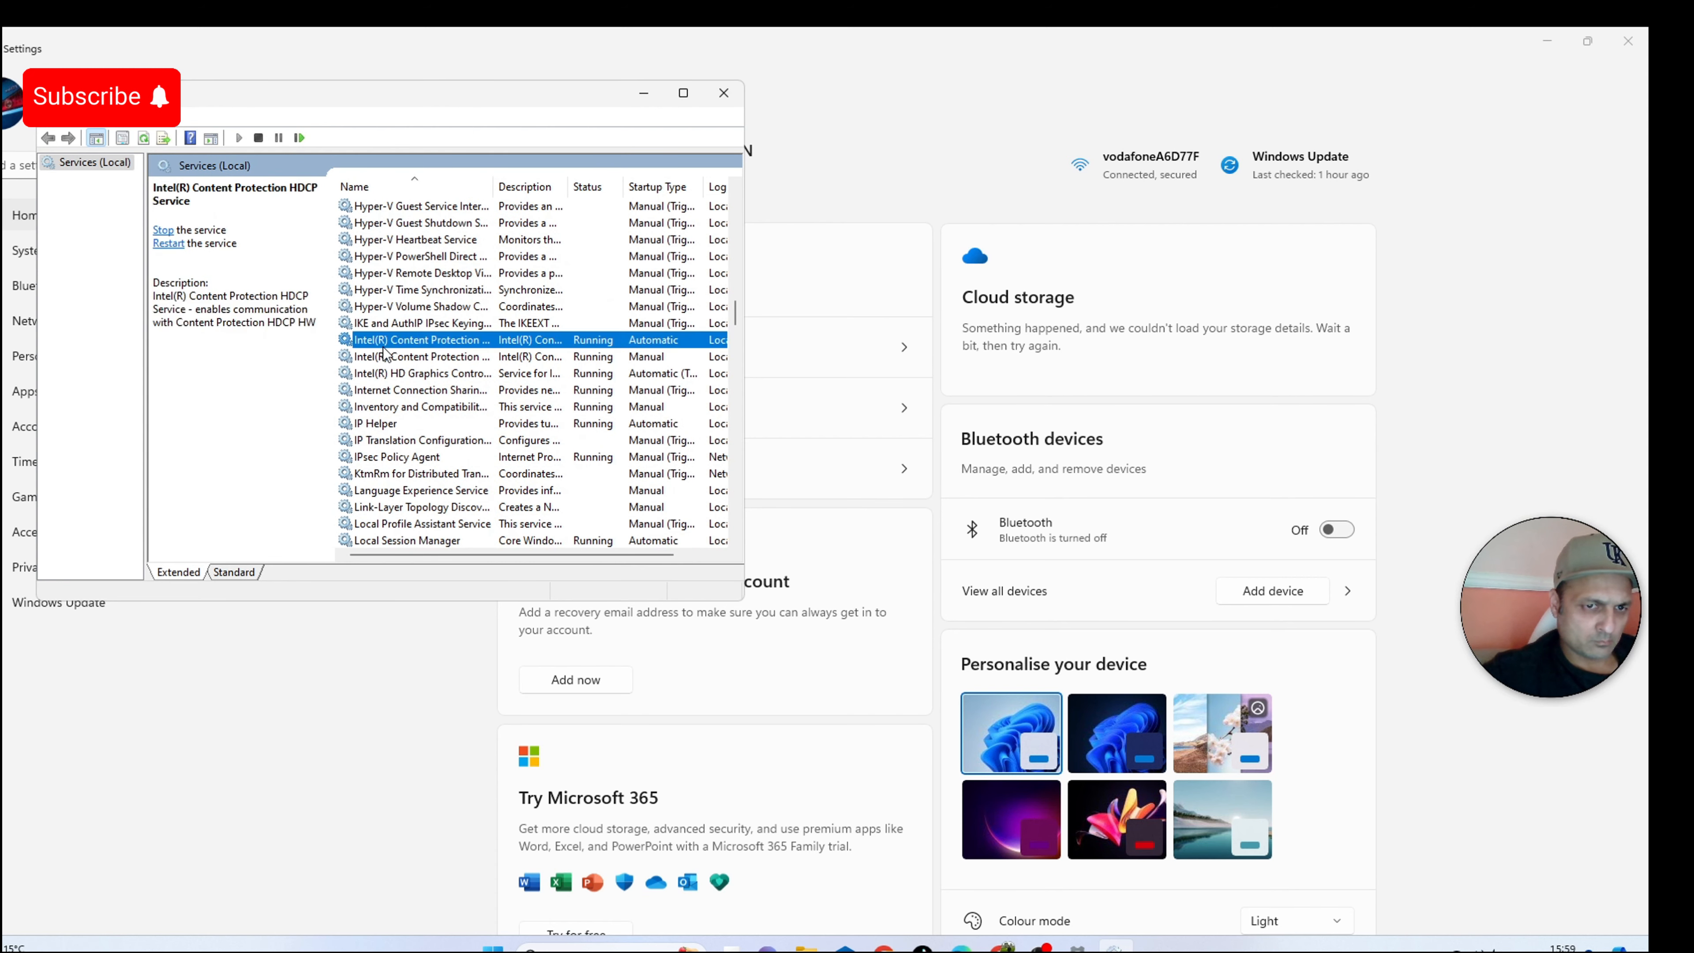
pyautogui.write('ip')
pyautogui.press('Return')
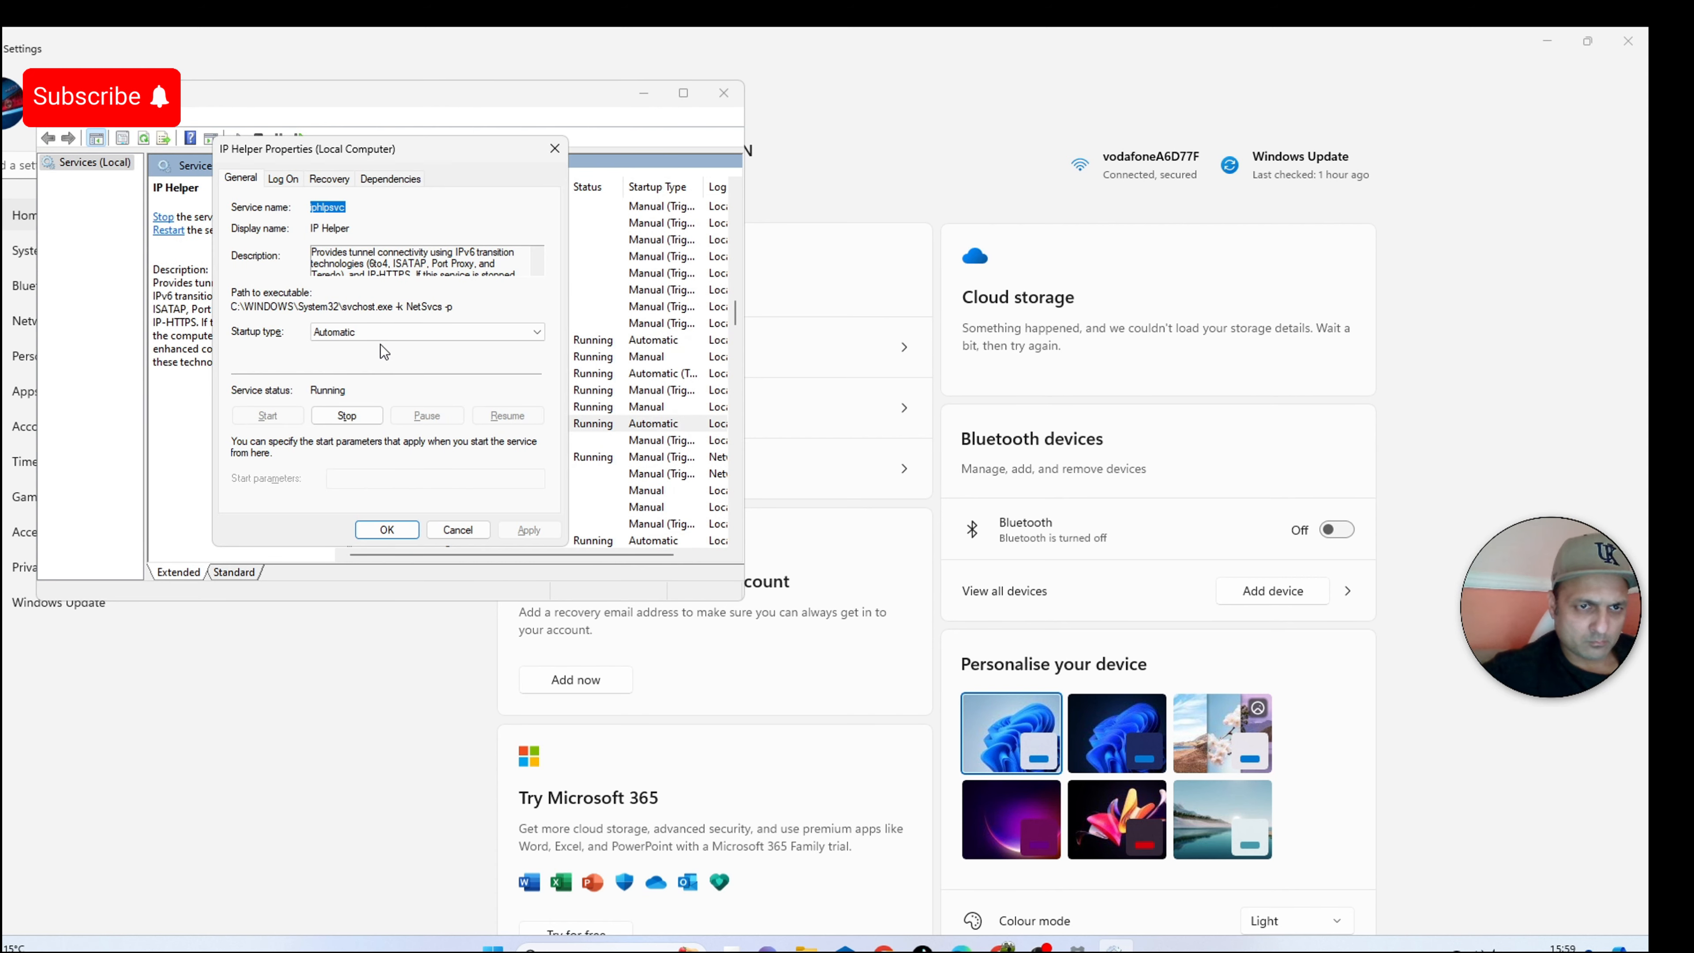
pyautogui.click(283, 178)
pyautogui.click(231, 179)
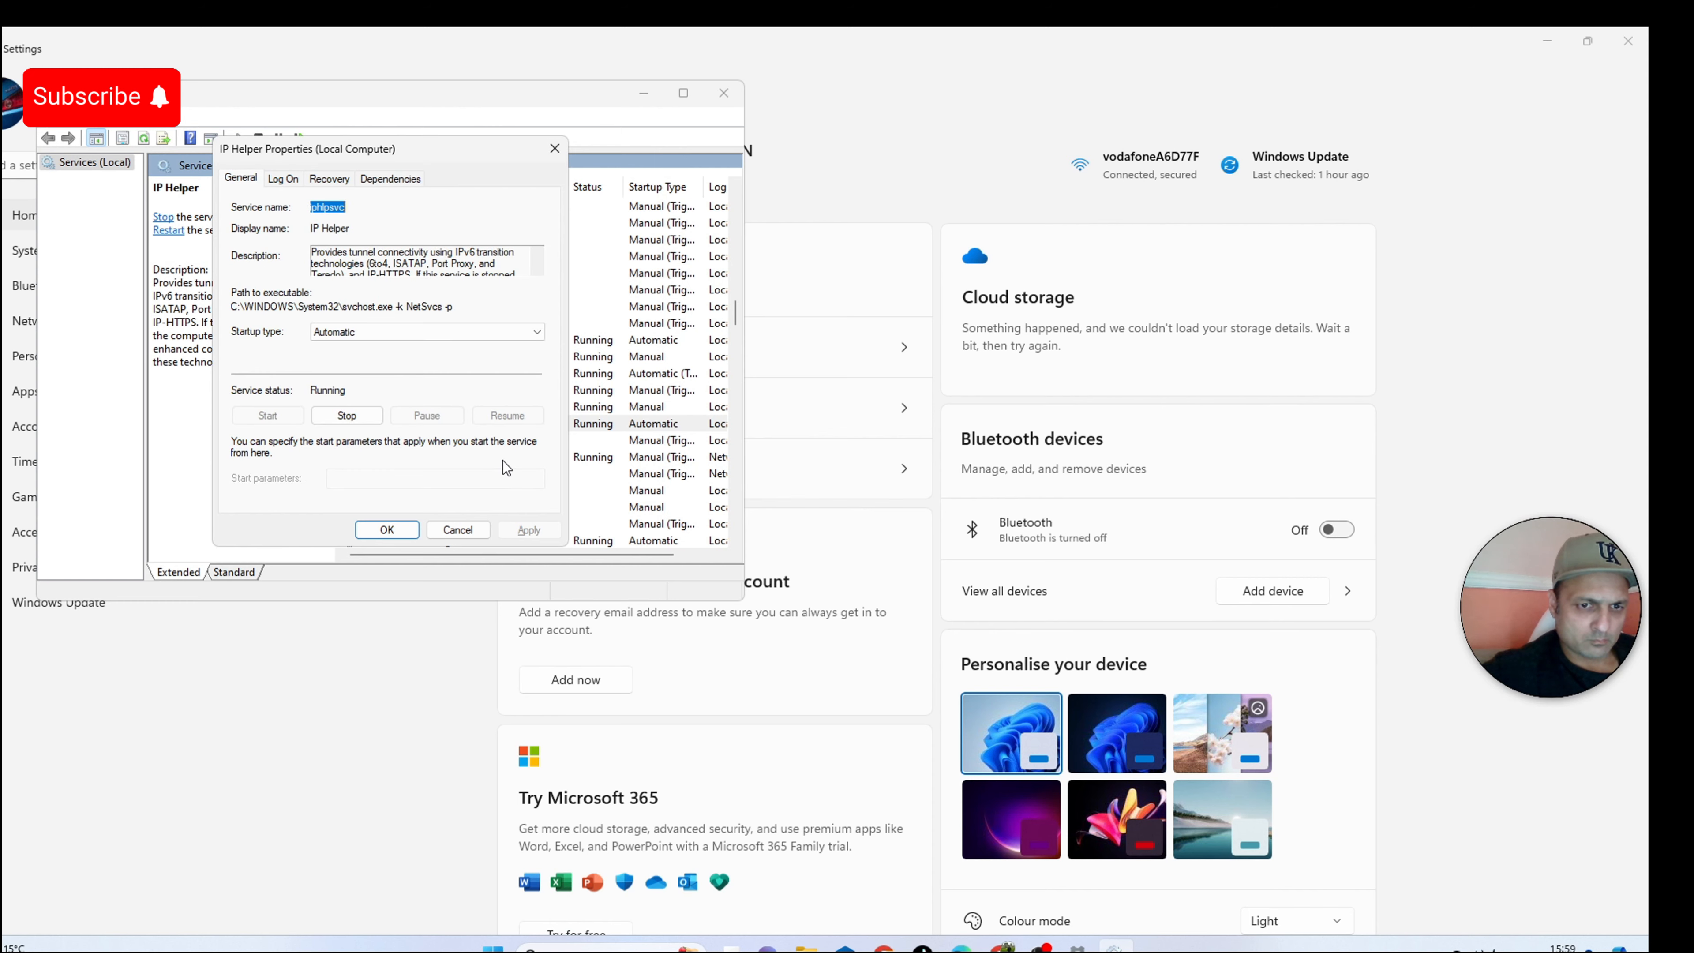
pyautogui.click(458, 532)
pyautogui.scroll(-5, 421, 429)
pyautogui.scroll(4, 421, 430)
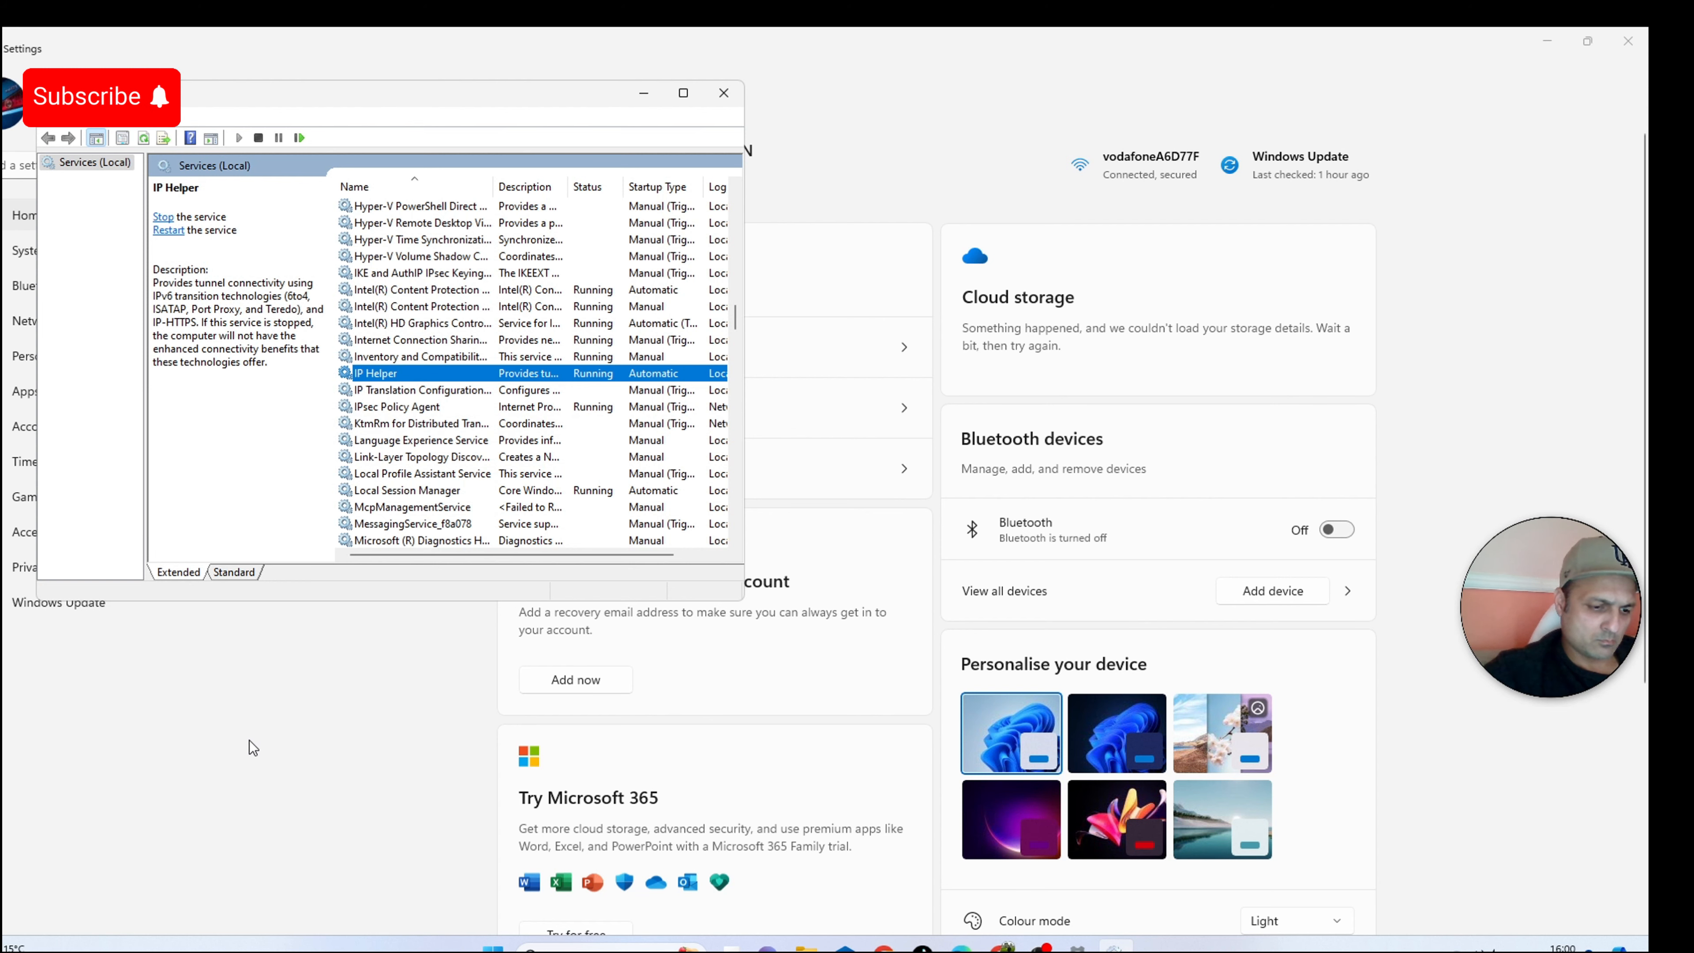
# Locate the Windows Biometric Service and read its description, checking the neighbouring Windows services as well.
pyautogui.click(430, 509)
pyautogui.write('win')
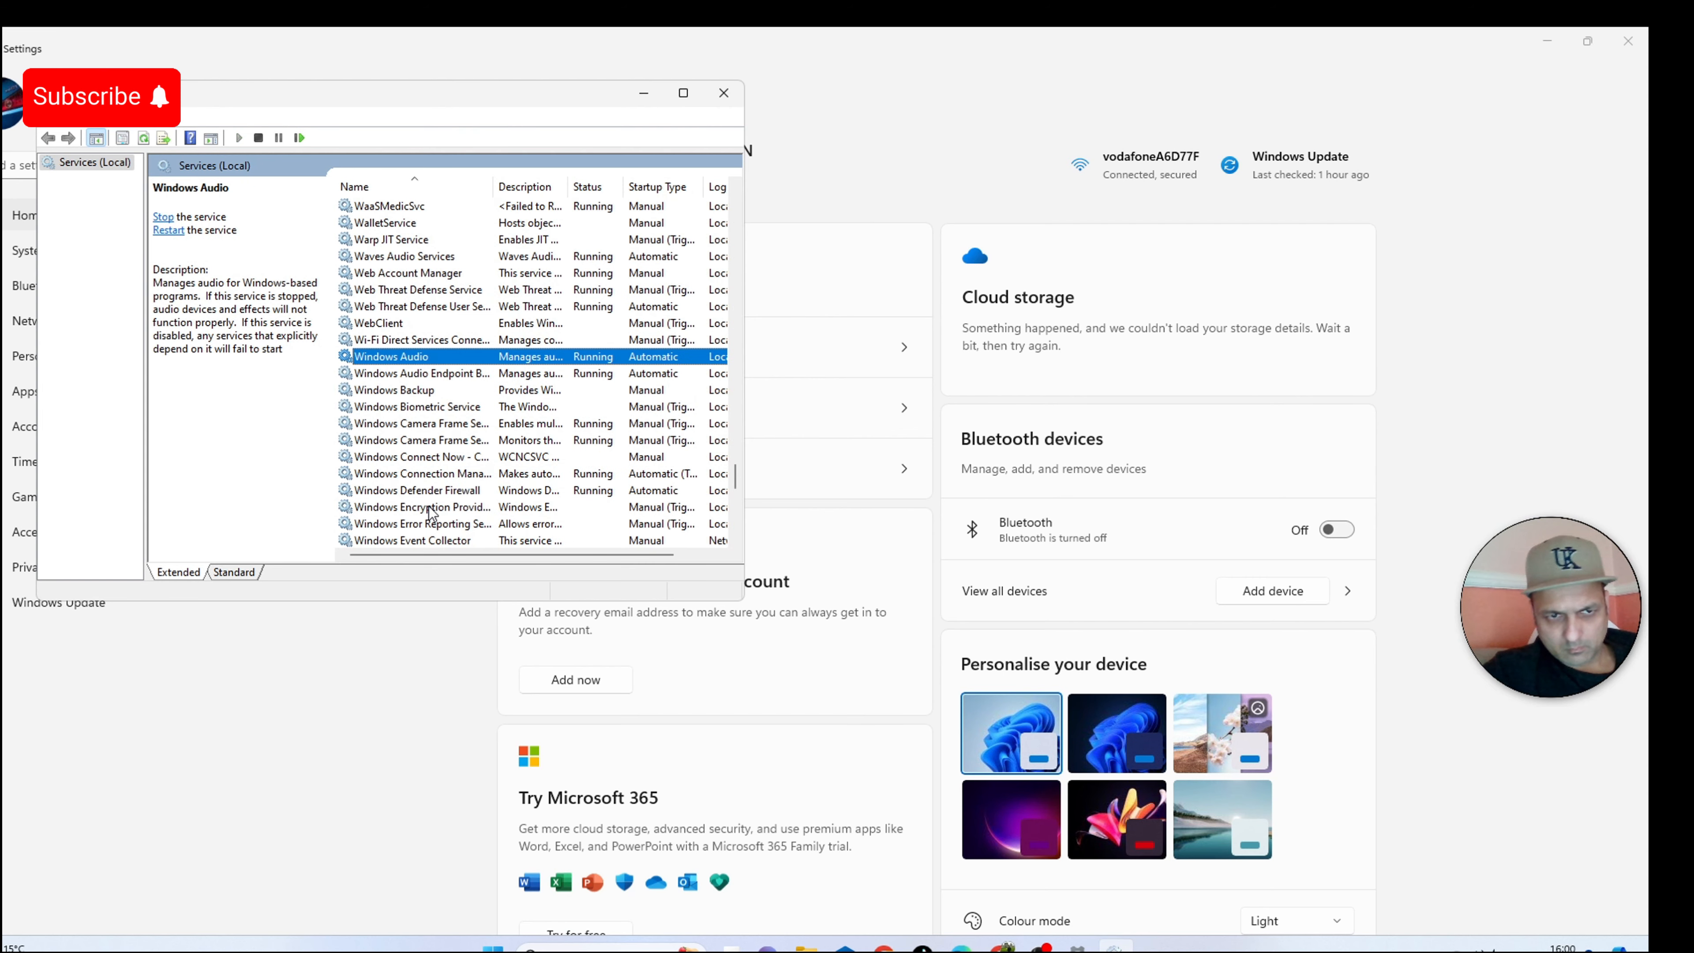
pyautogui.press('Down')
pyautogui.press('Down')
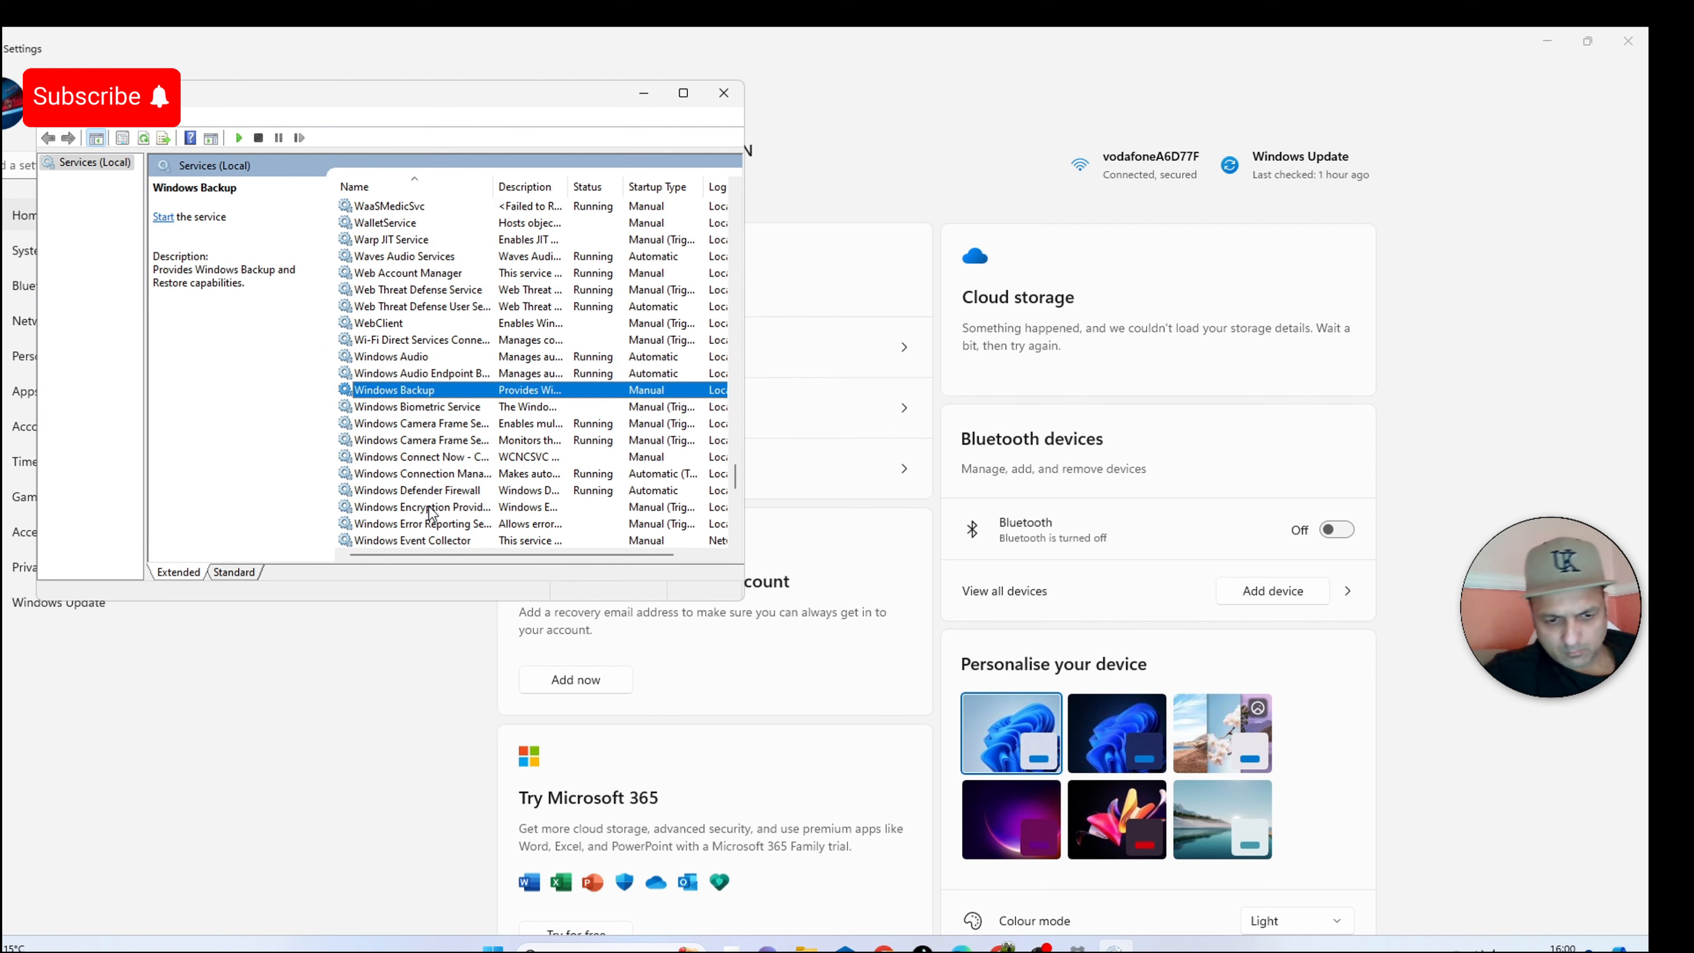
pyautogui.press('Down')
pyautogui.press('Down')
pyautogui.press('Up')
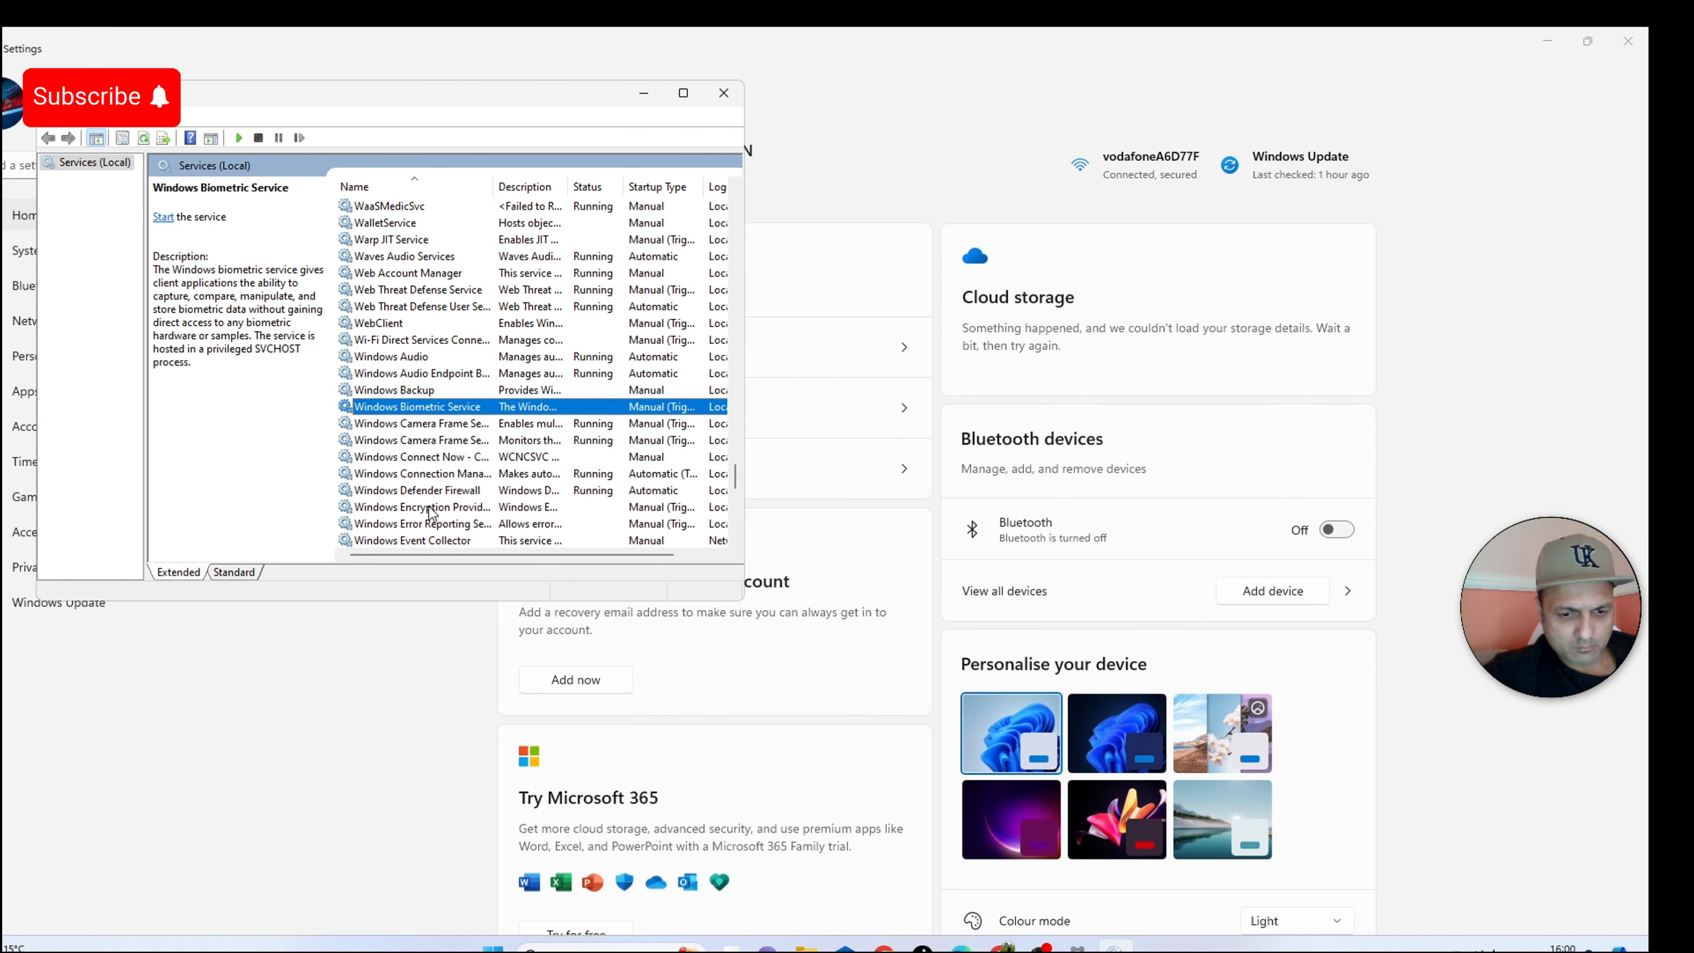
# Locate the Geolocation Service and look through the services listed after it, including McpManagementService.
pyautogui.write('ge')
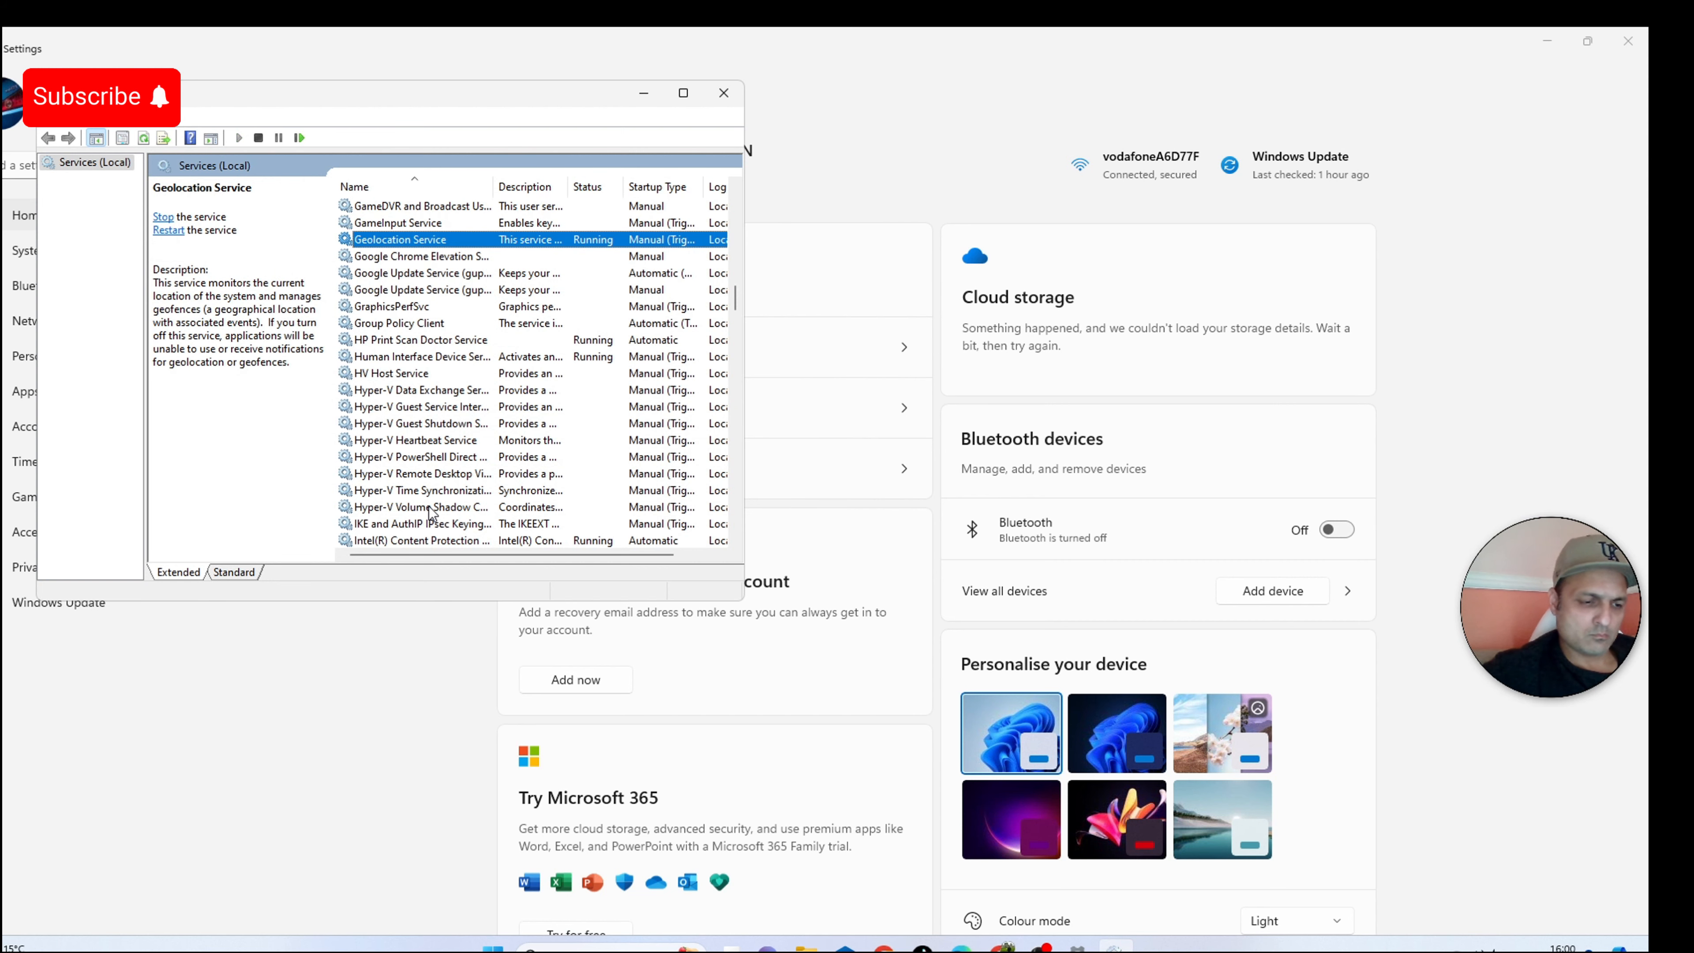
pyautogui.scroll(-6, 430, 514)
pyautogui.click(430, 514)
pyautogui.click(419, 460)
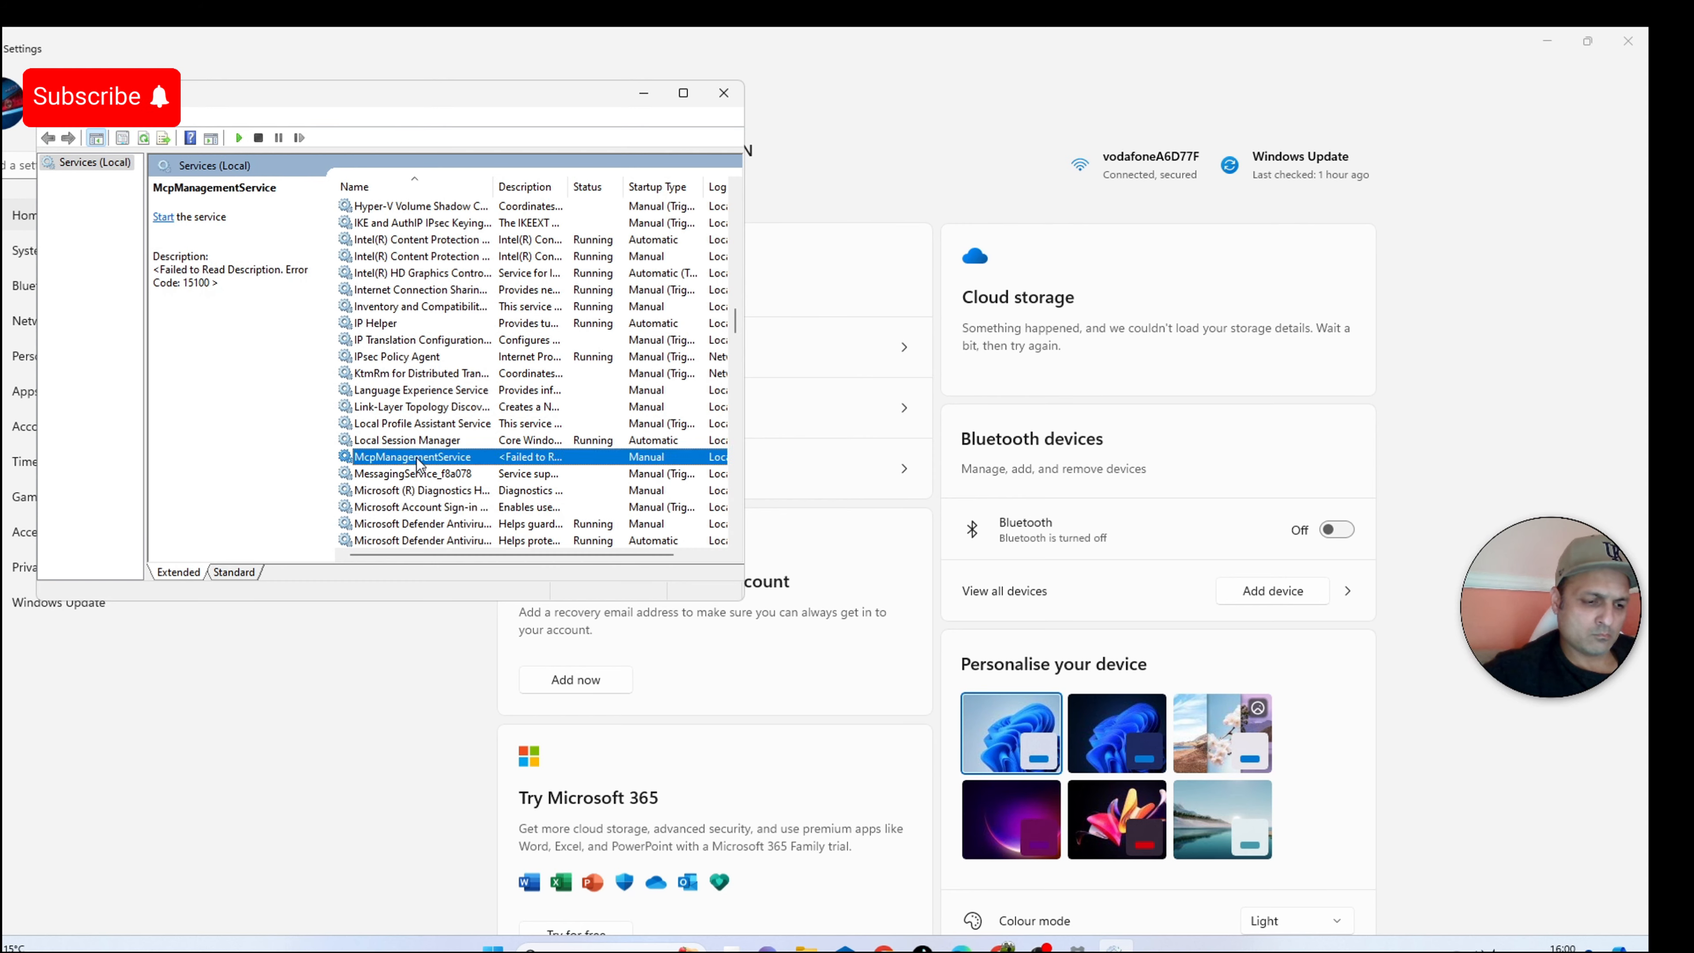
pyautogui.scroll(-5, 419, 465)
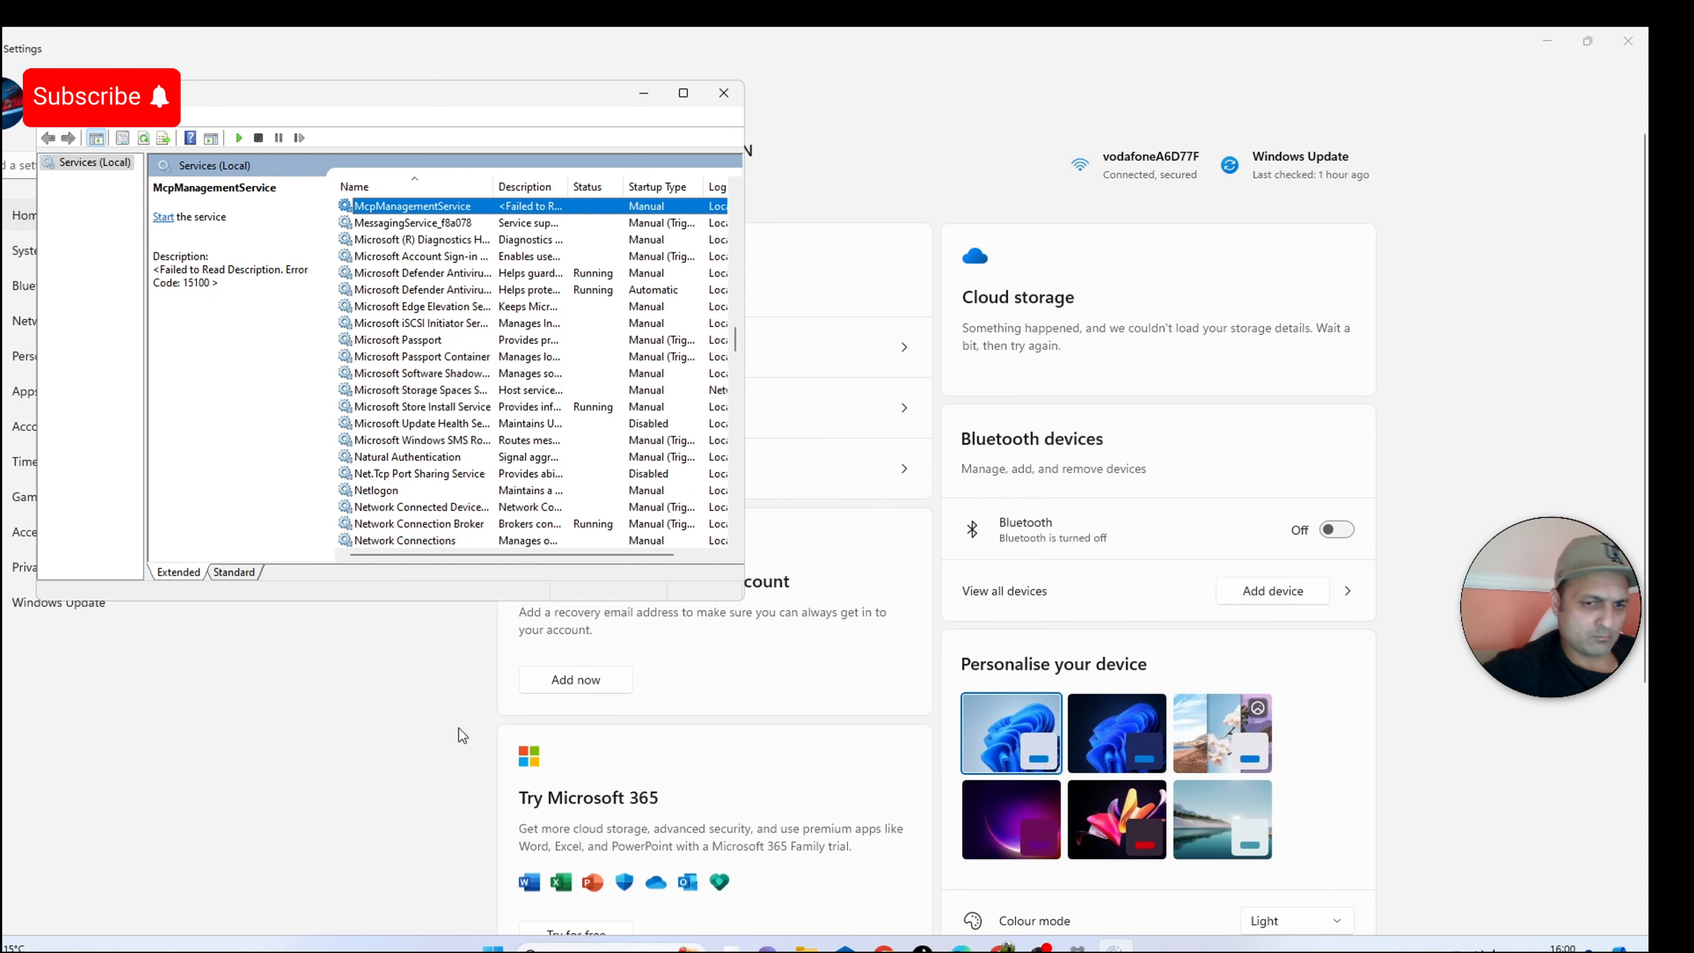
# Run temp to open the Windows Temp folder and grant permanent access to it.
pyautogui.click(600, 948)
pyautogui.press('super+r')
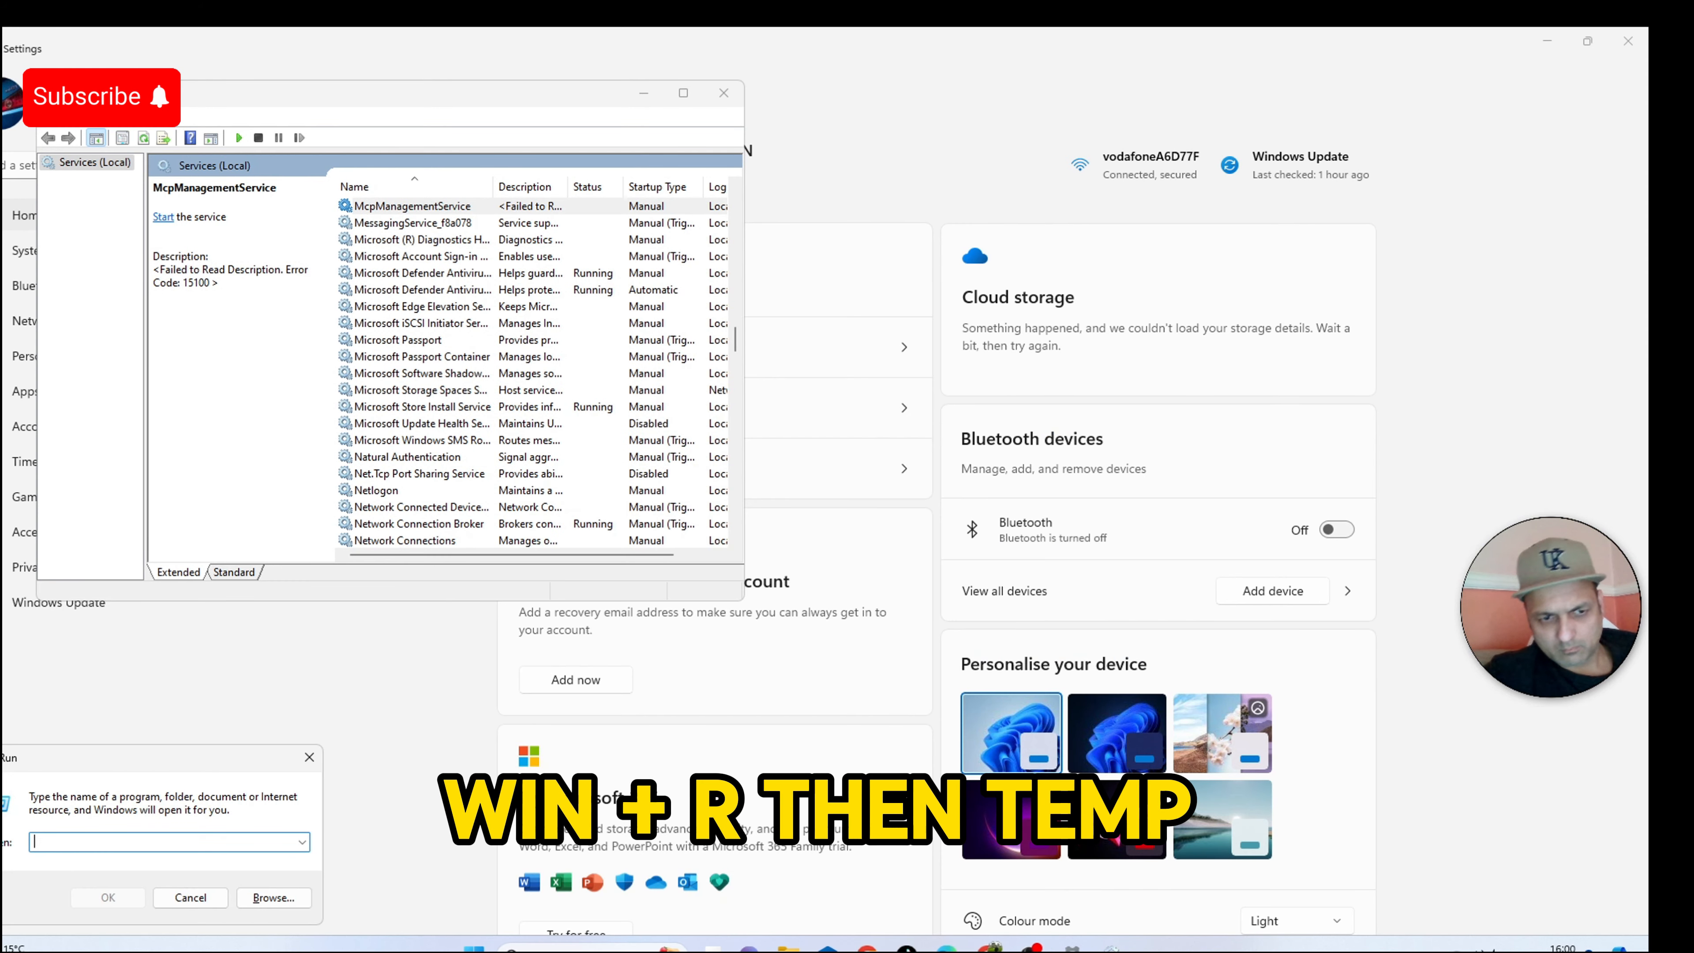
pyautogui.write('temp')
pyautogui.press('Return')
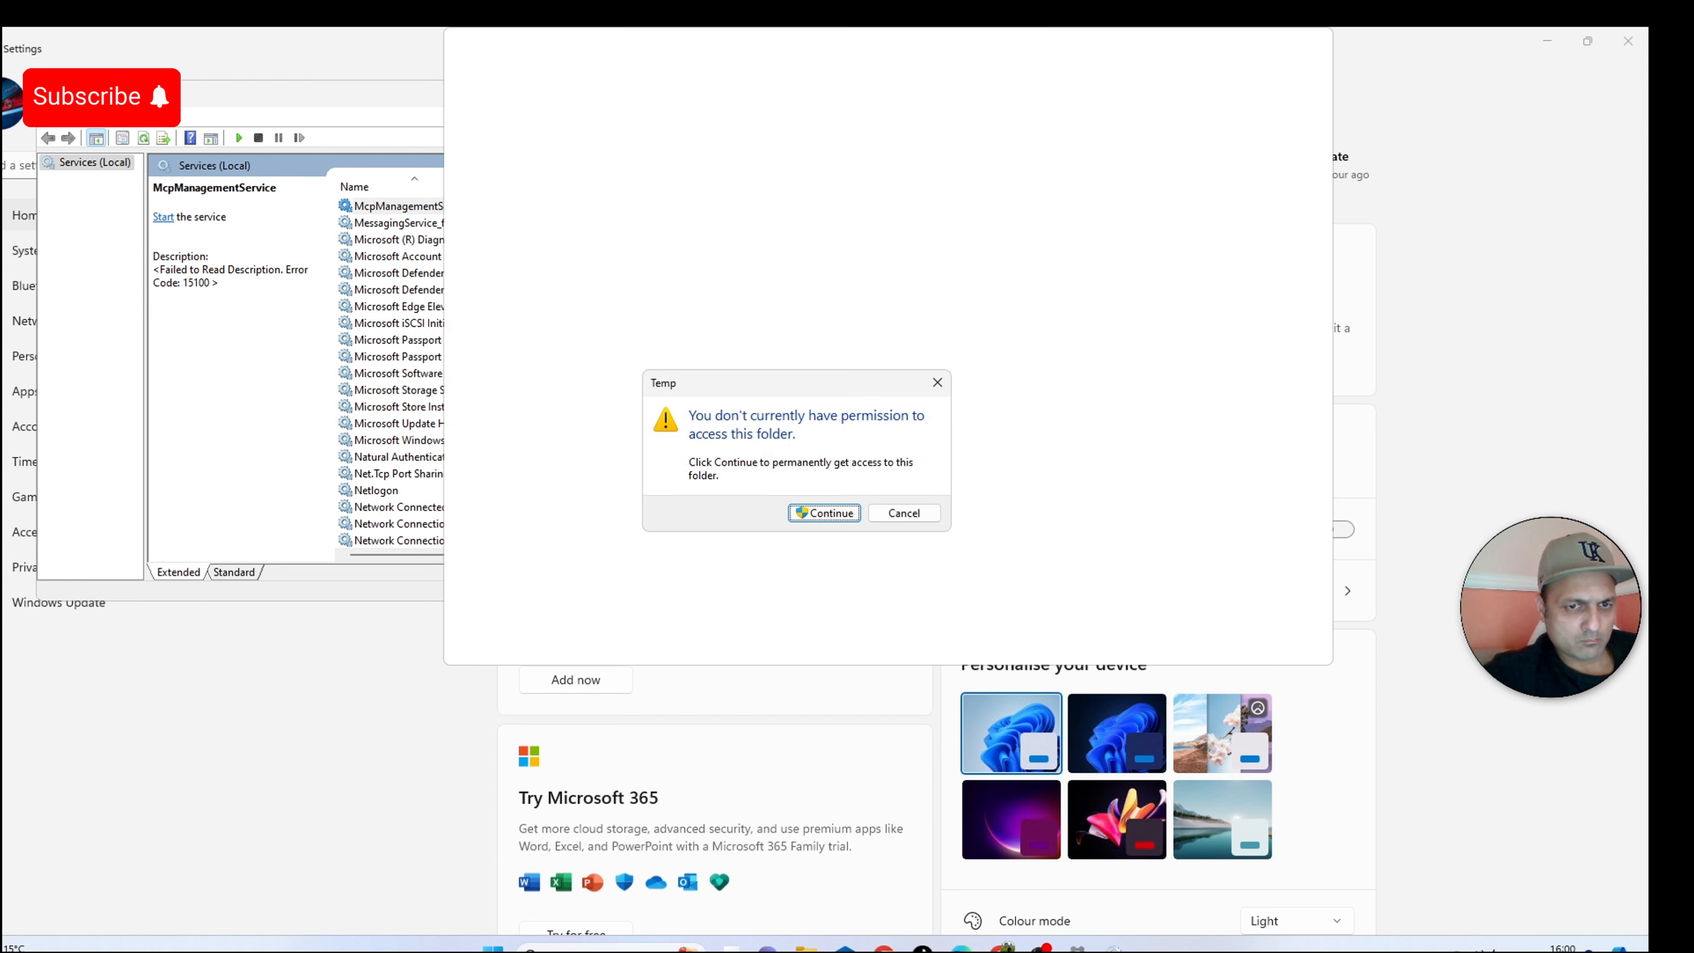
pyautogui.click(831, 514)
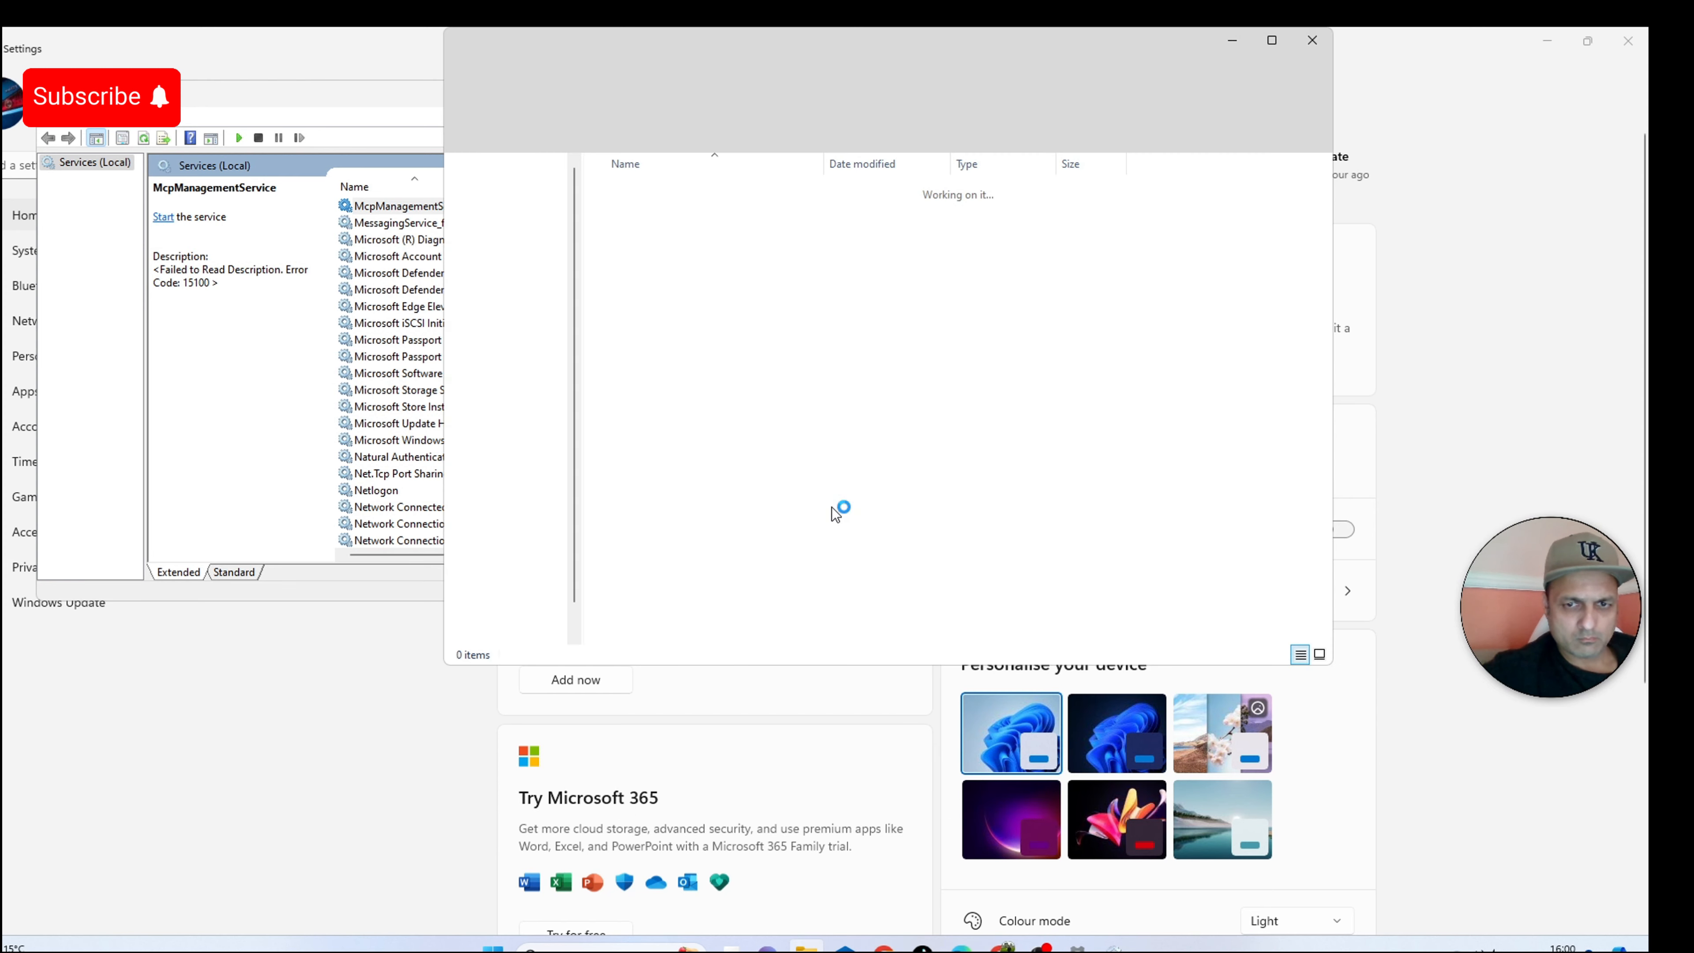
# Delete all items in the Windows Temp folder and close the File Explorer window.
pyautogui.click(764, 419)
pyautogui.hotkey('ctrl', 'a')
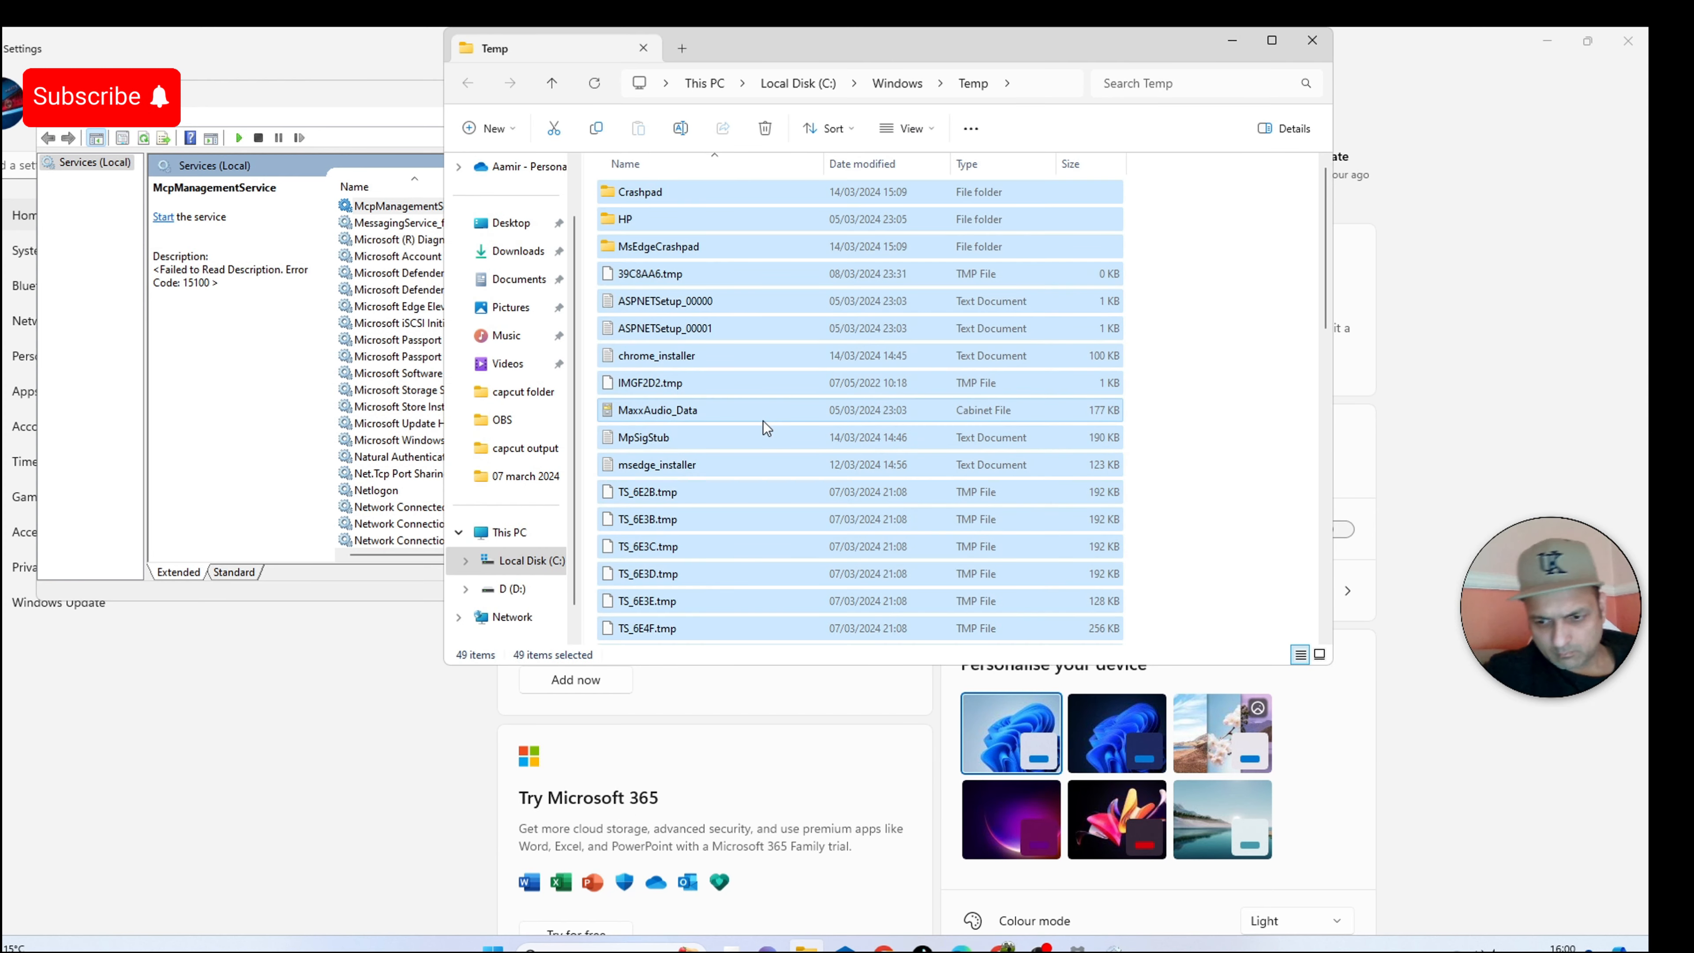
pyautogui.press('Delete')
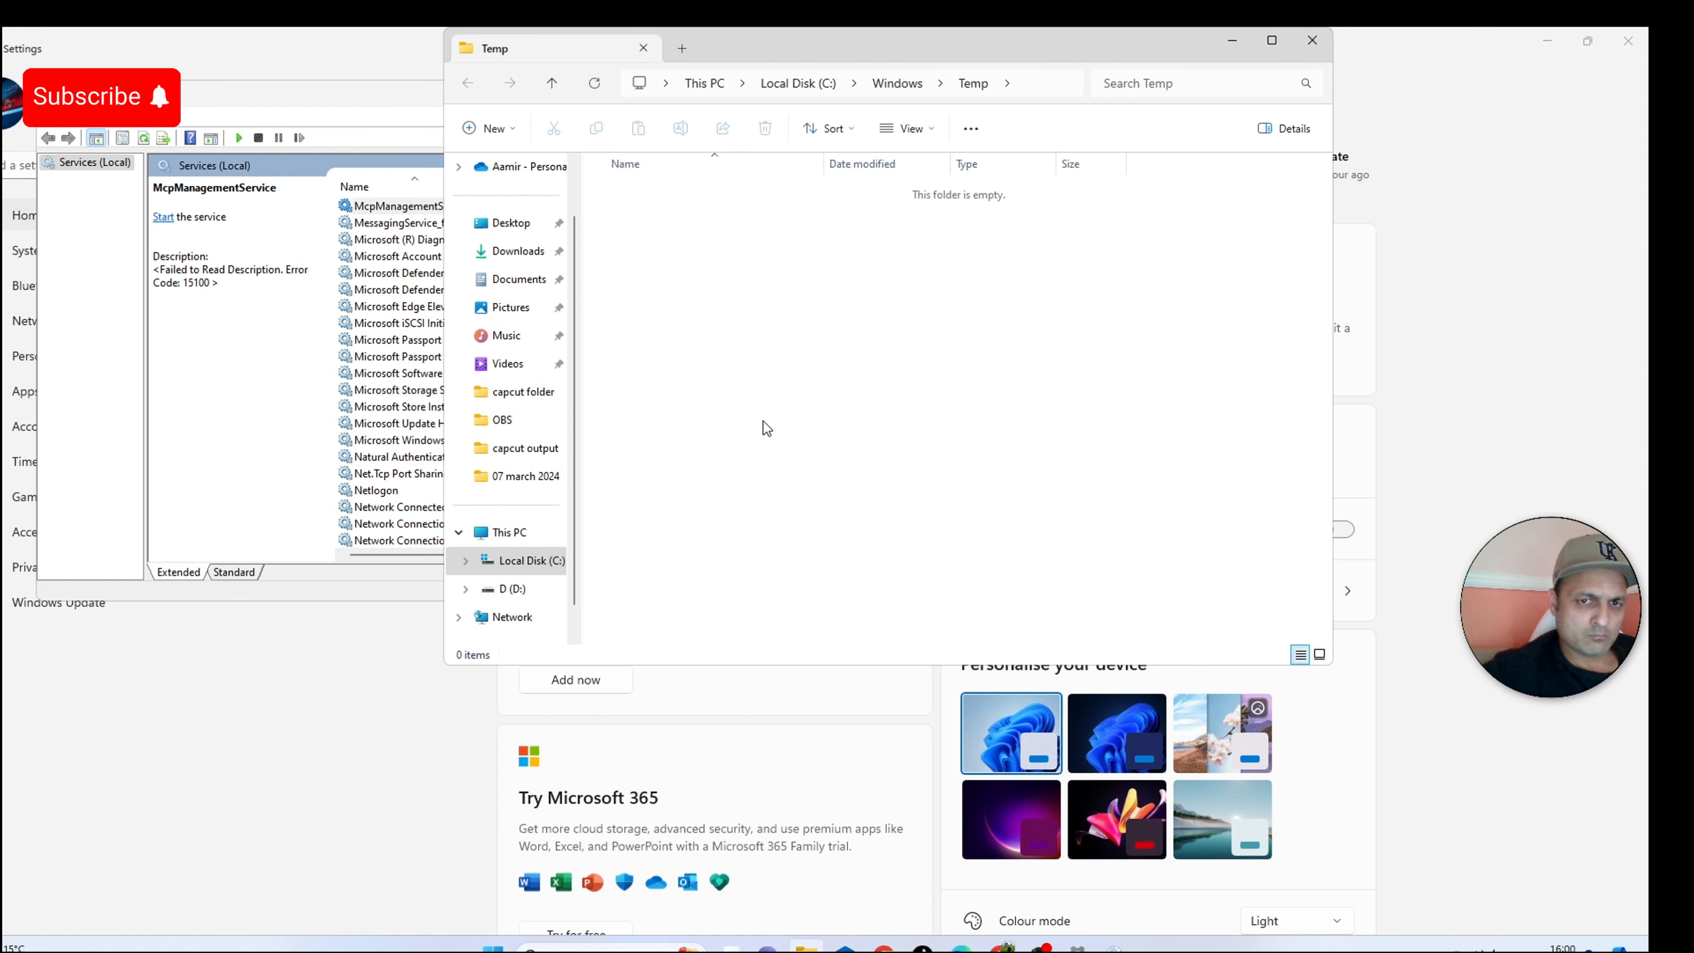
pyautogui.hotkey('alt', 'Up')
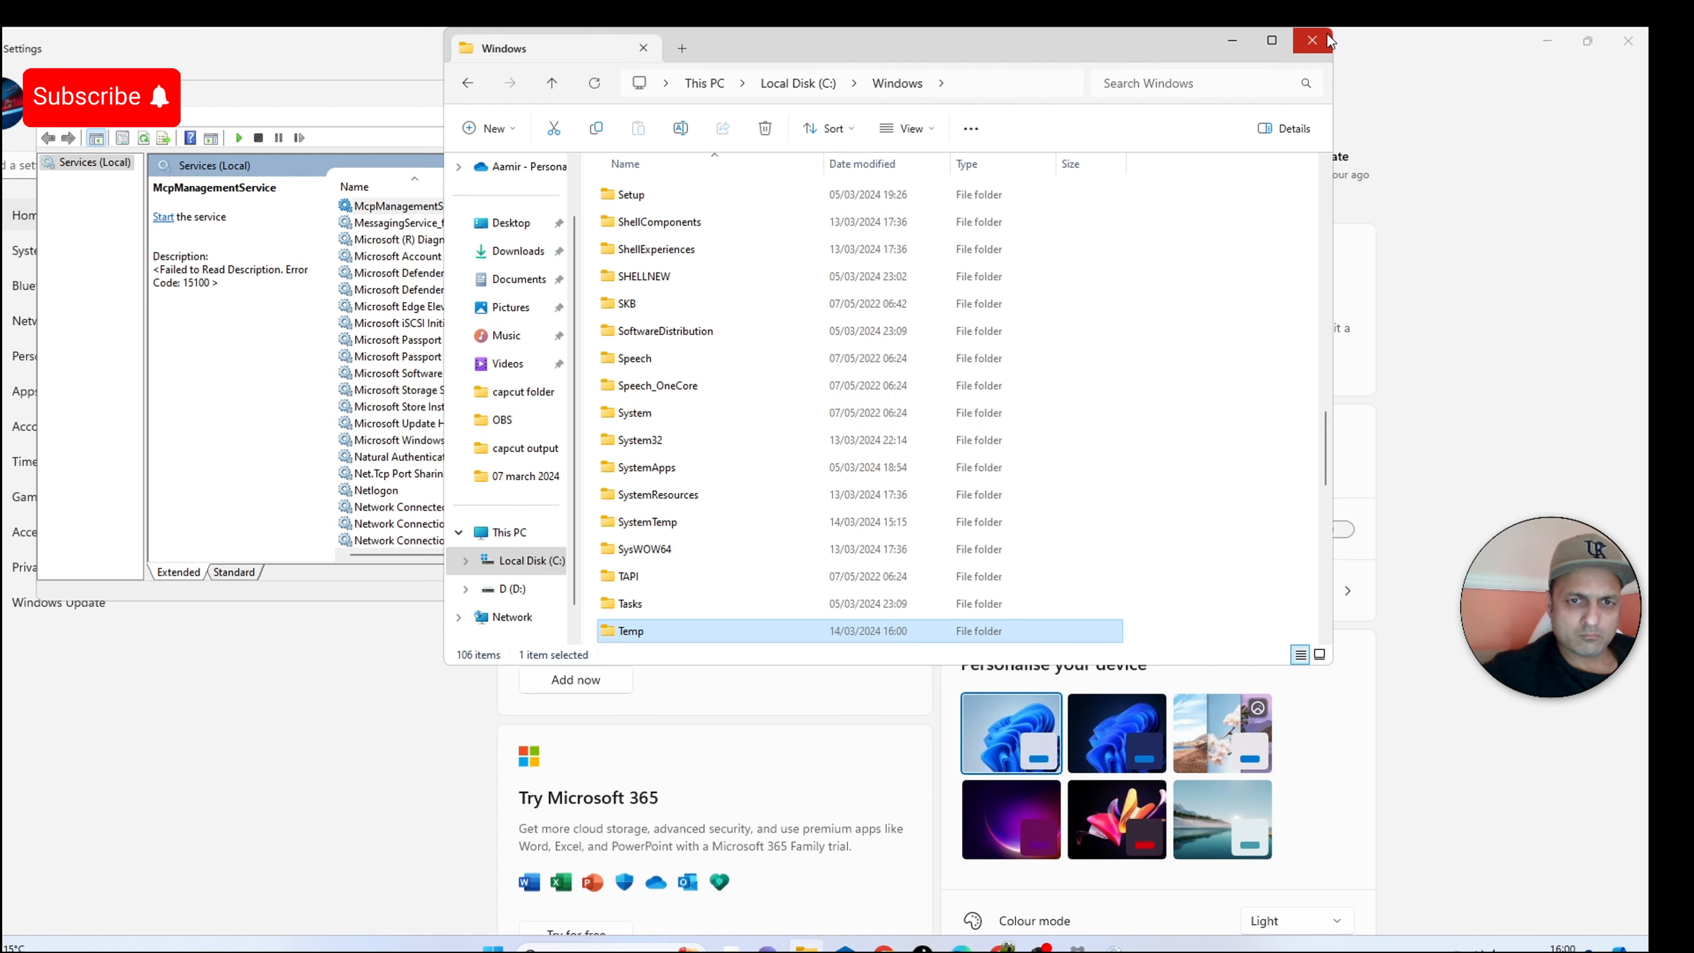
pyautogui.click(1312, 40)
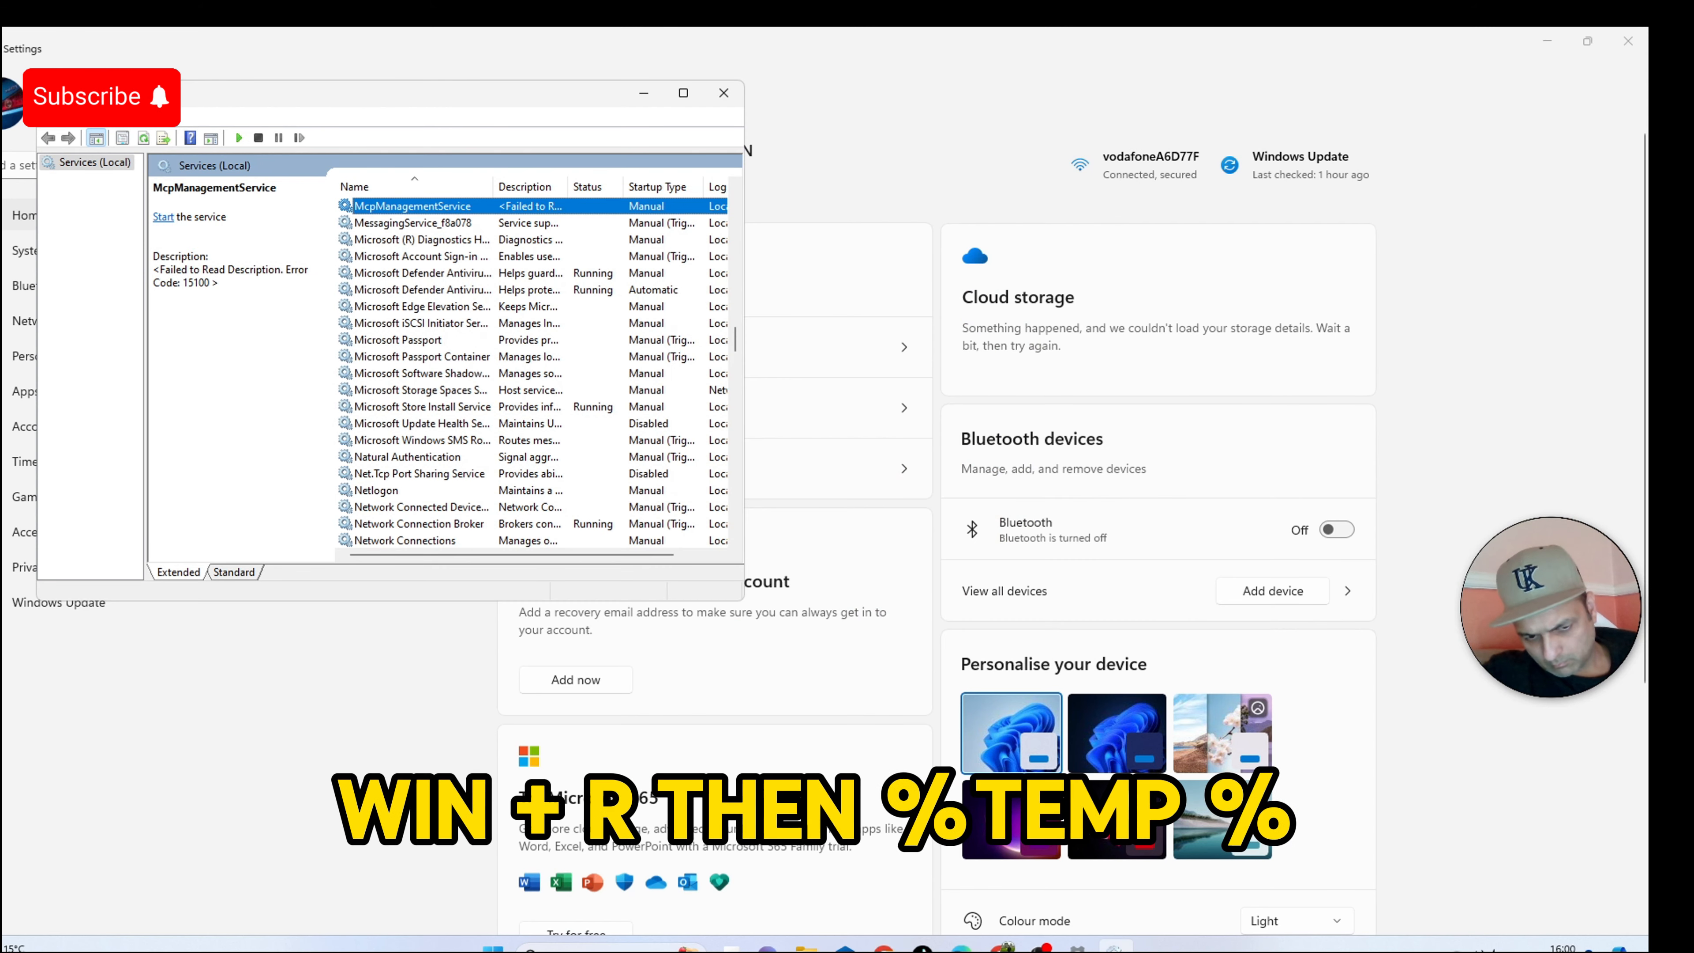
# Run %temp% to open the user account's local Temp folder.
pyautogui.press('super+r')
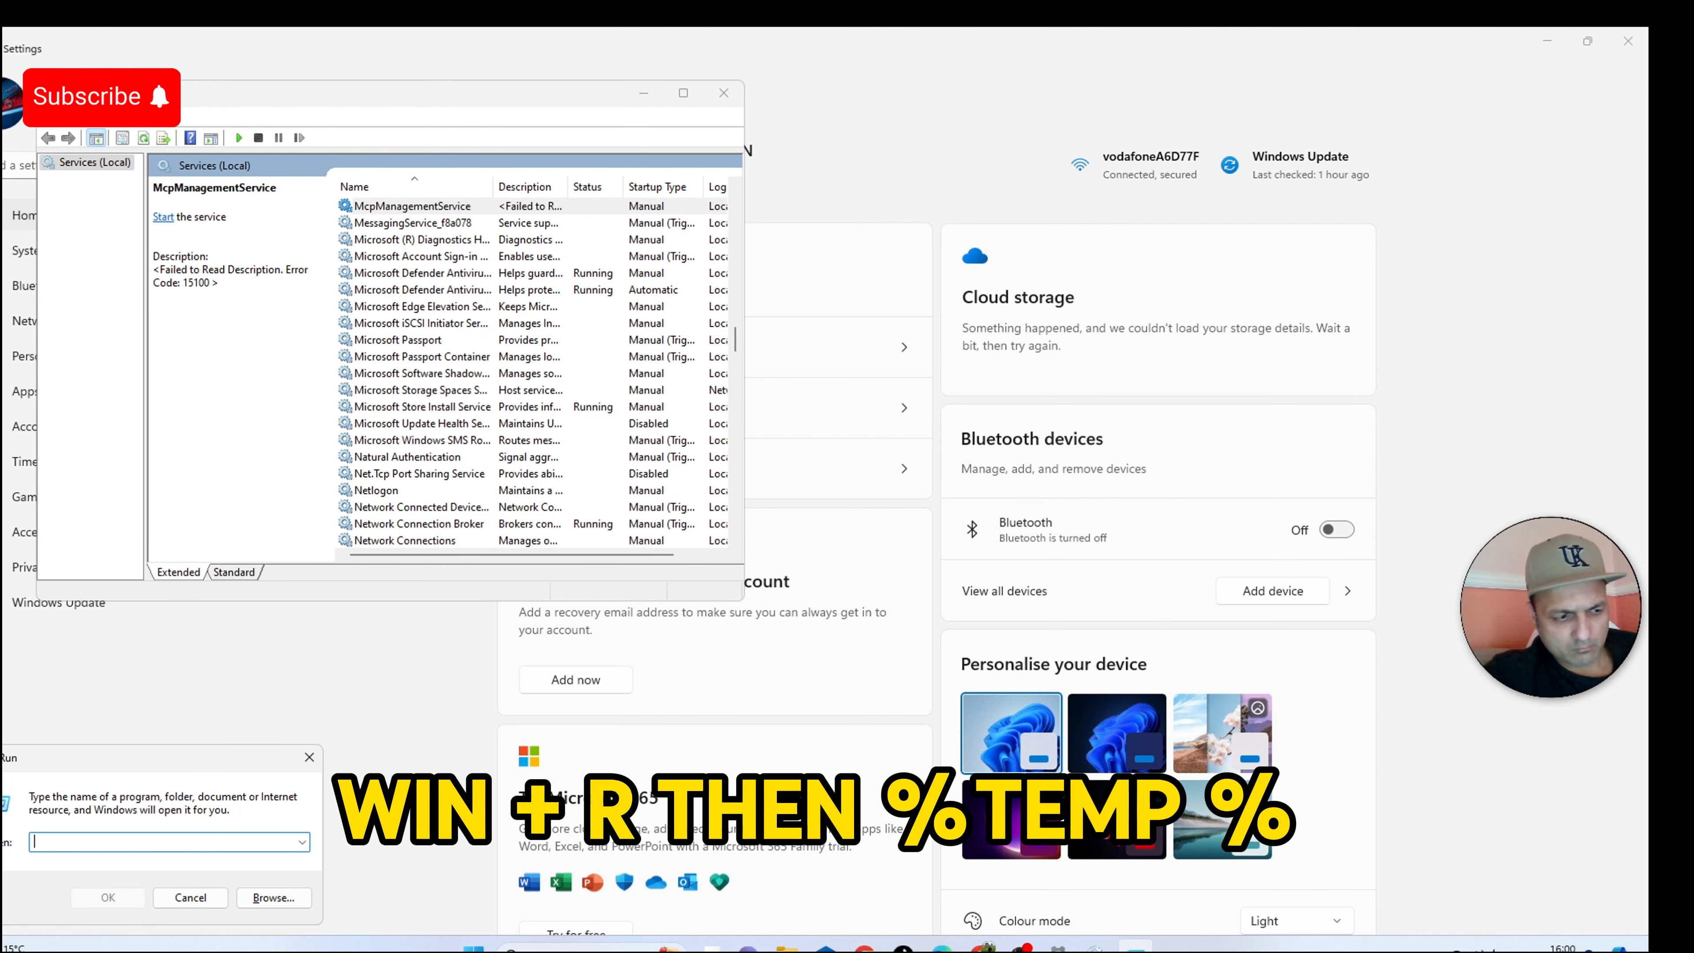
pyautogui.write('%te')
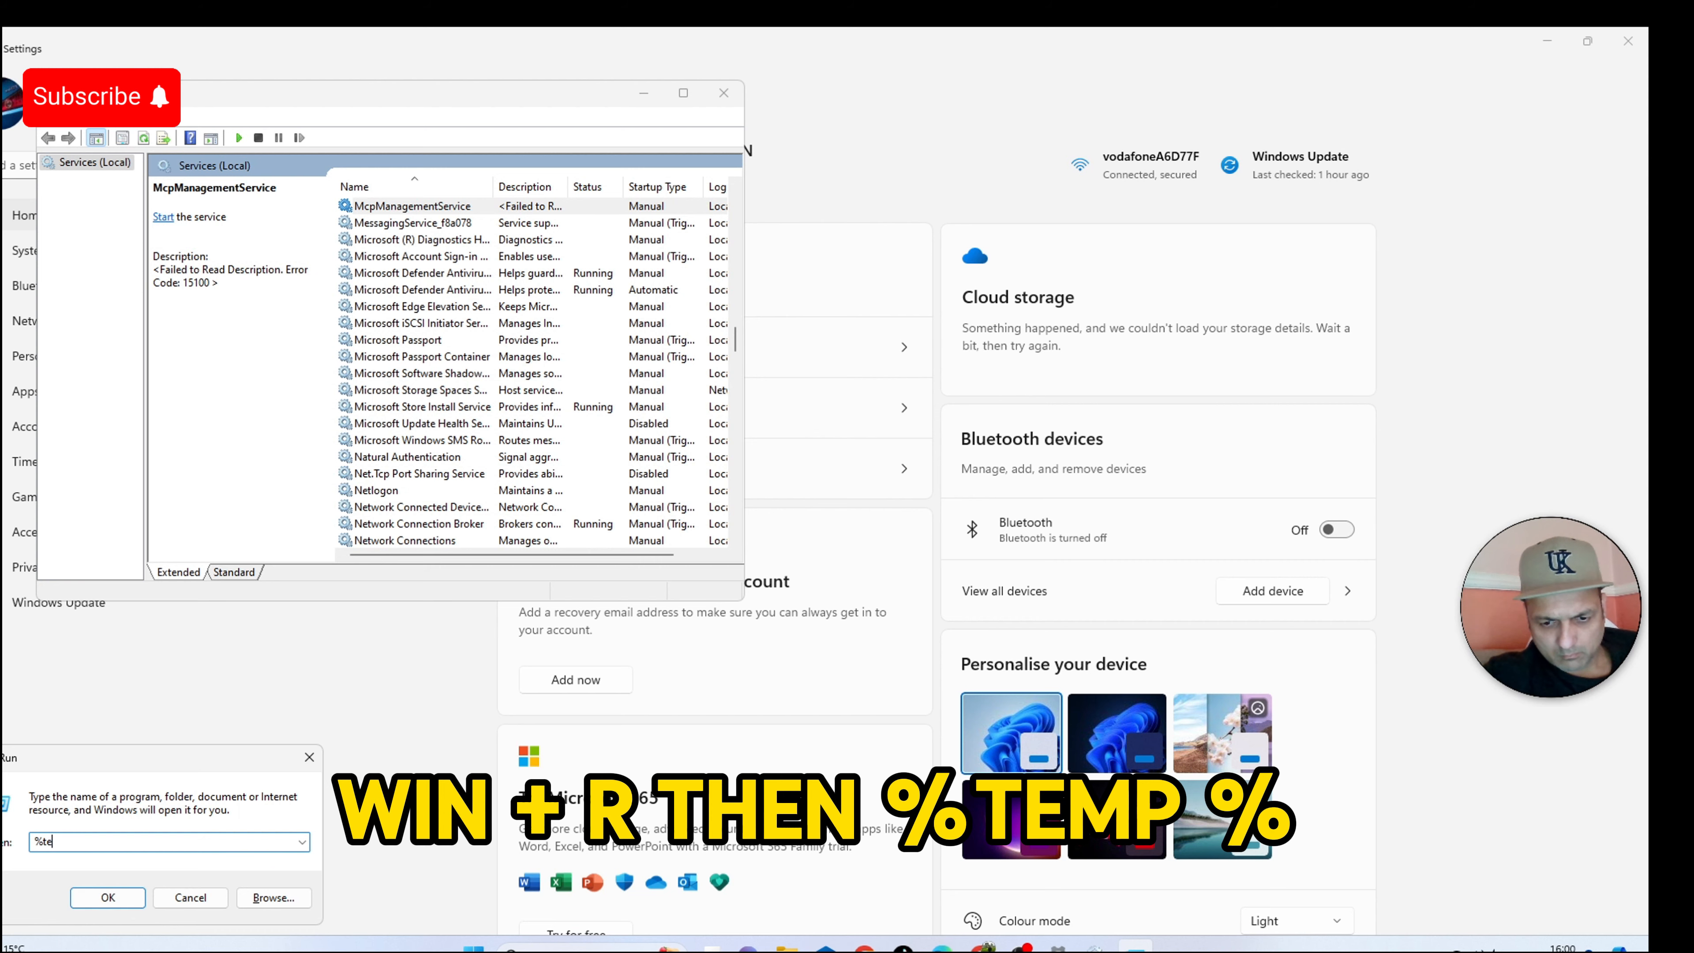
pyautogui.write('mp%')
pyautogui.press('Return')
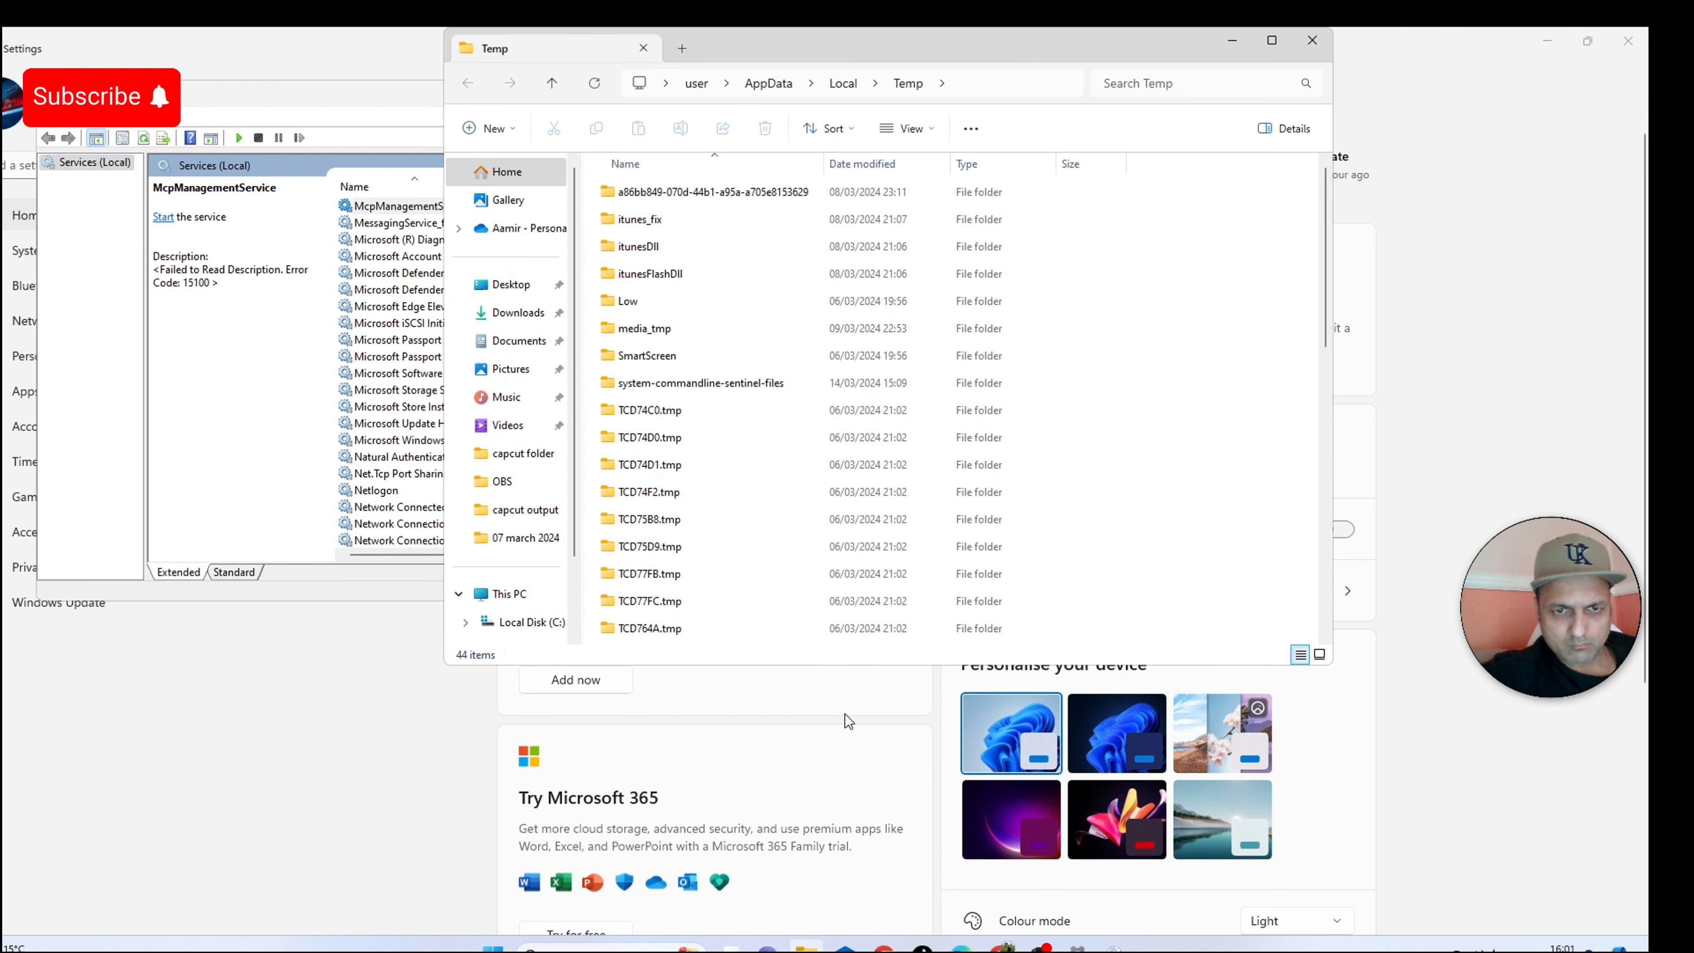
# Delete all items in the user's local Temp folder, skipping every file in use, and close the folder window.
pyautogui.click(890, 498)
pyautogui.hotkey('ctrl', 'a')
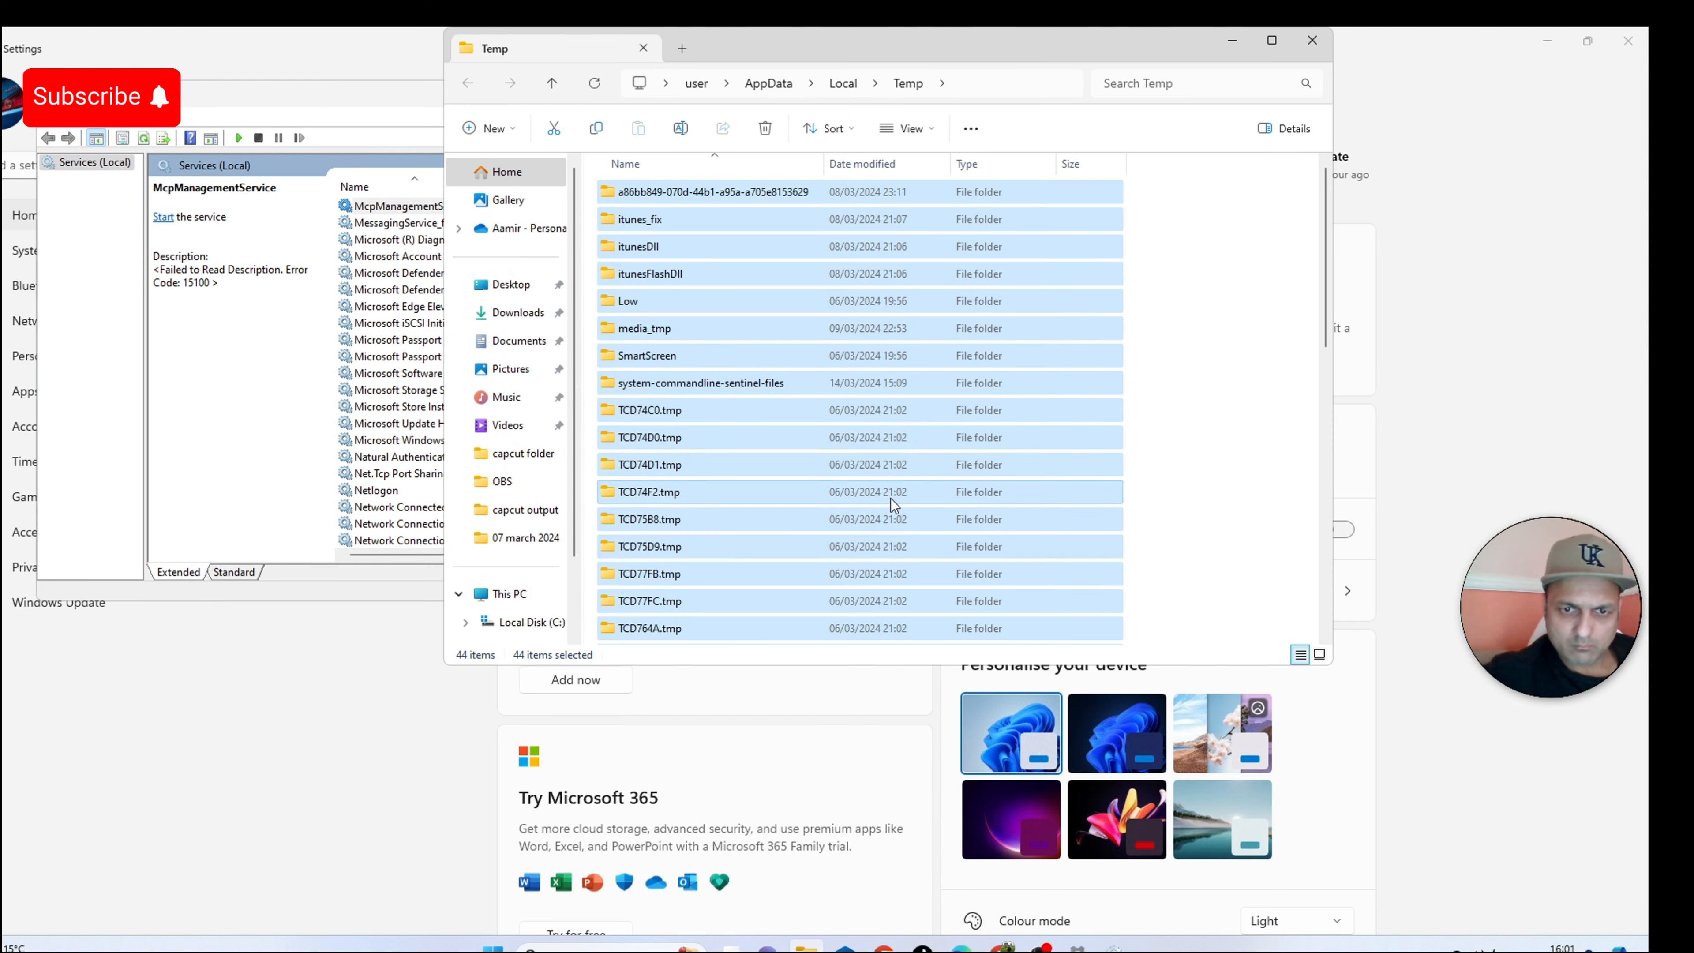
pyautogui.press('Delete')
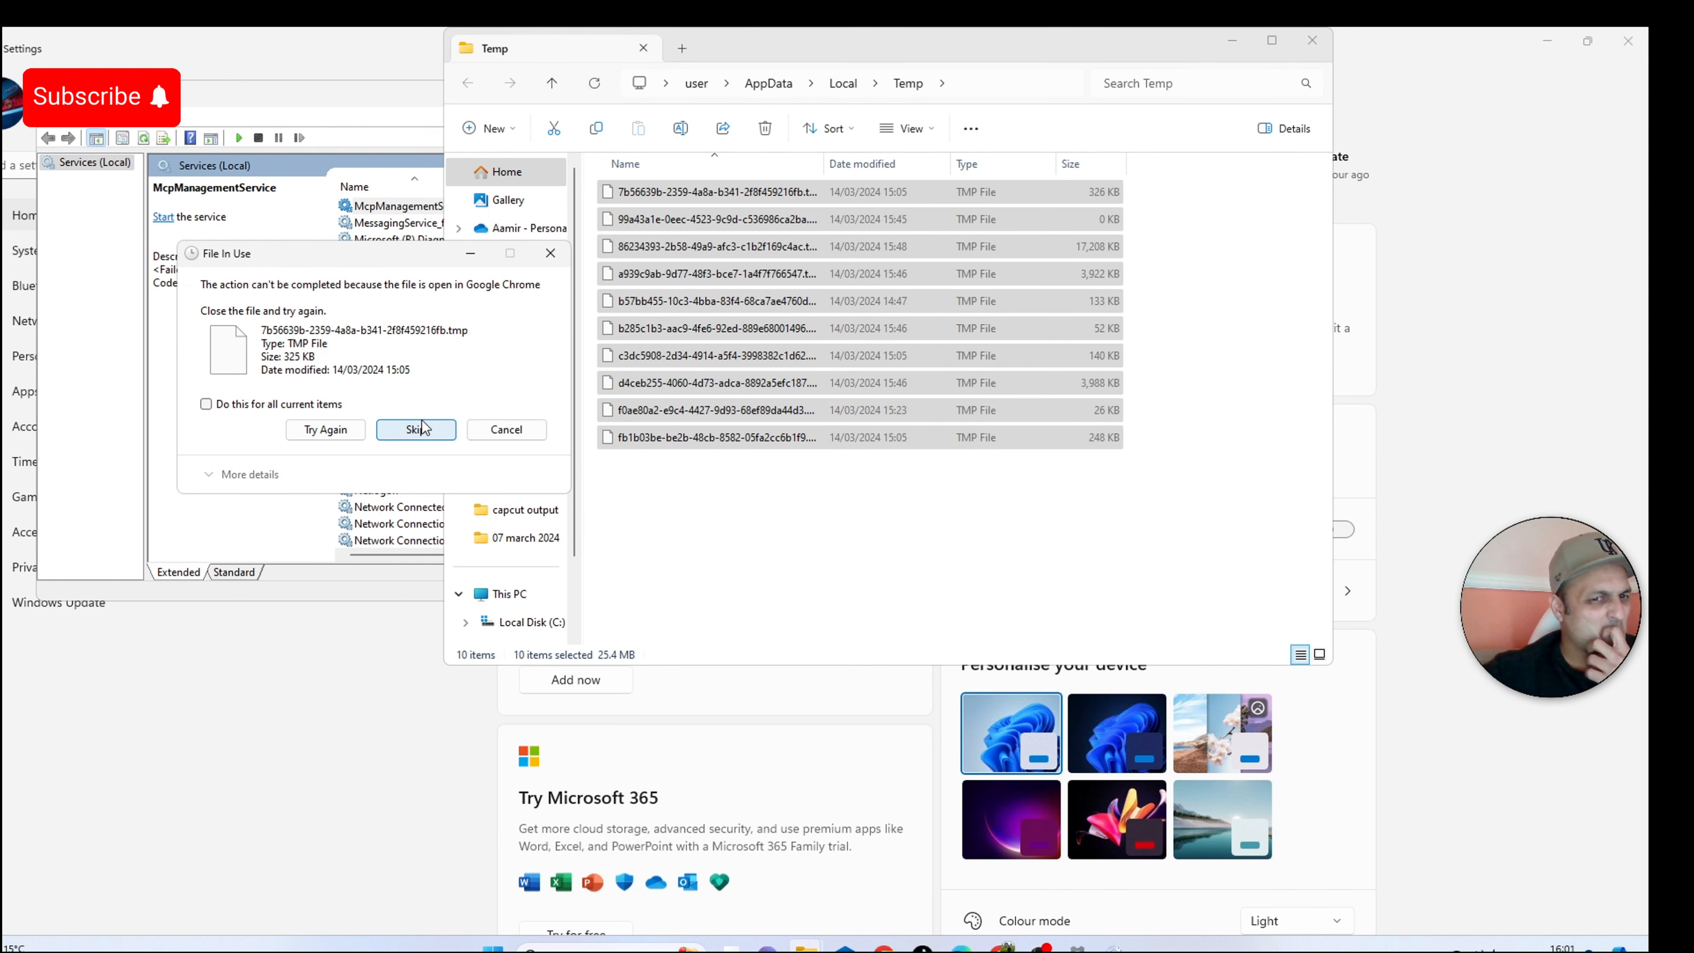
pyautogui.click(417, 429)
pyautogui.click(206, 403)
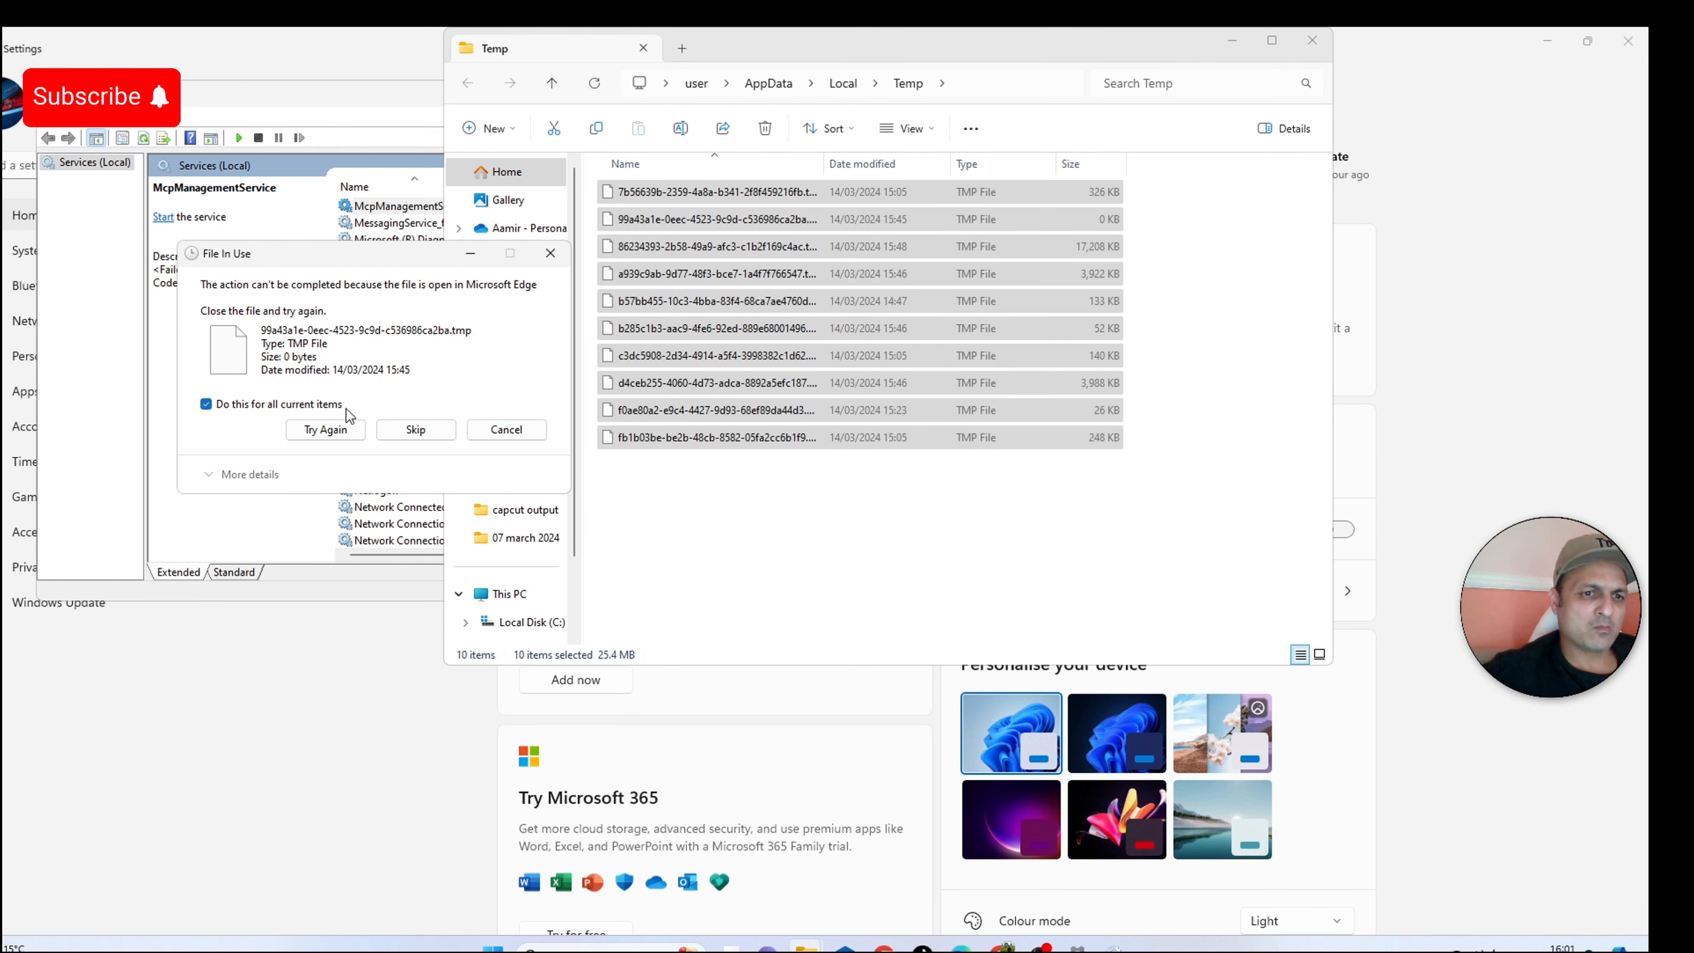
pyautogui.click(420, 441)
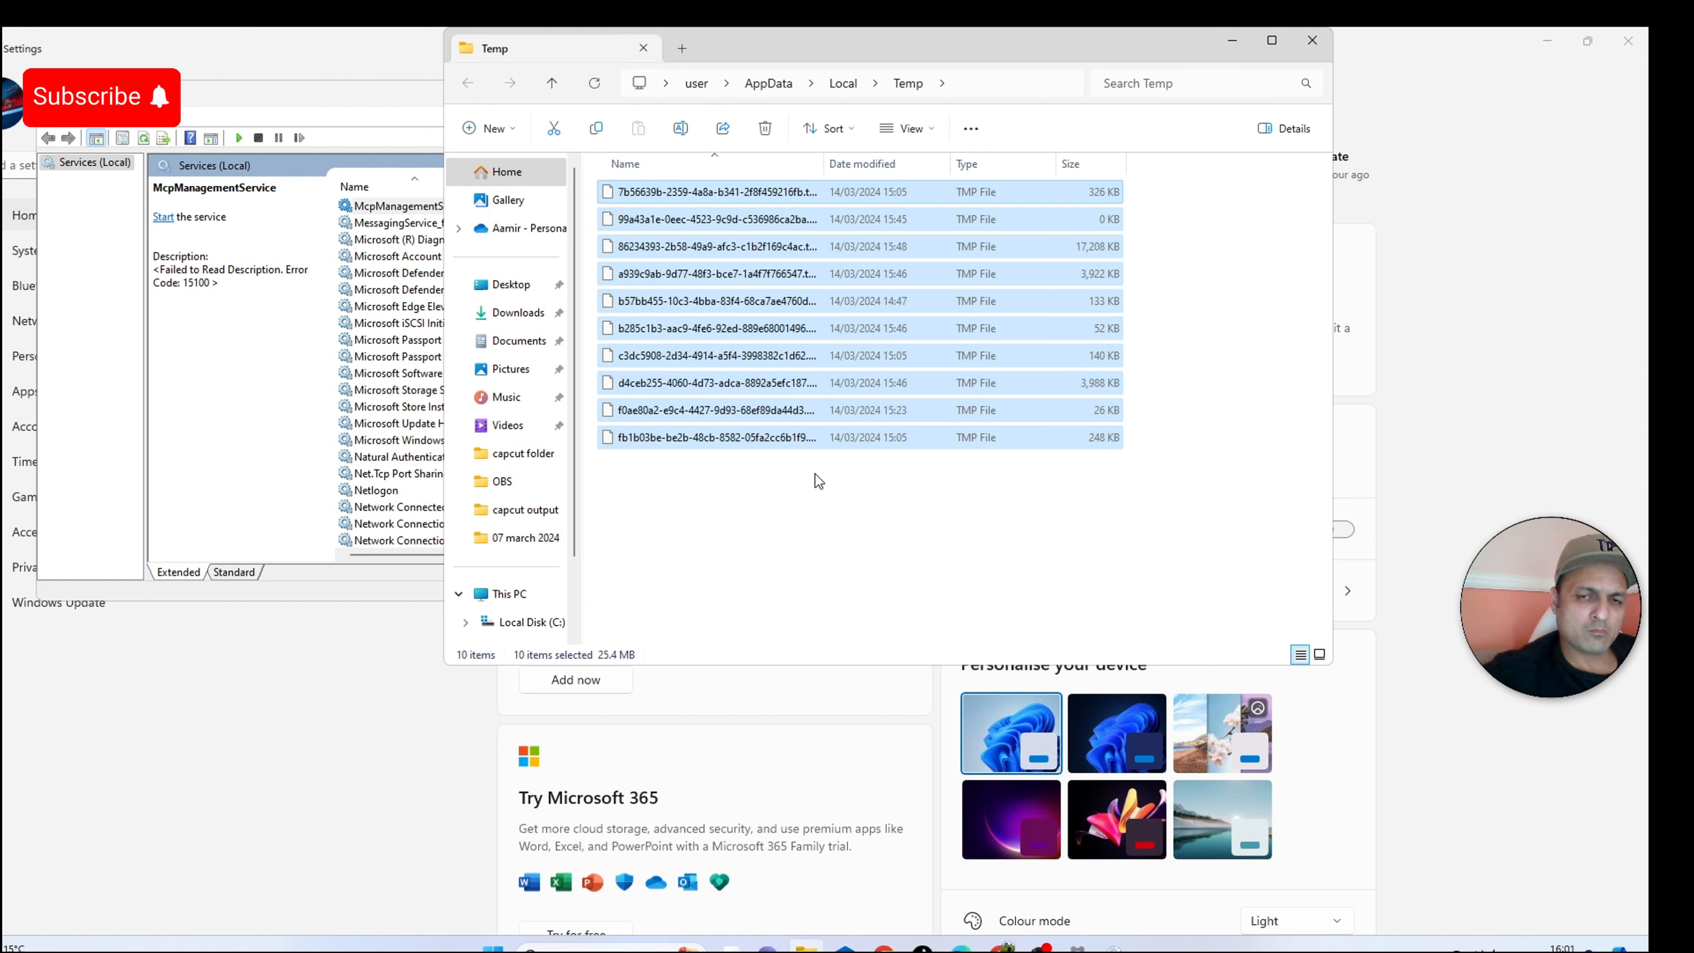
pyautogui.click(1308, 44)
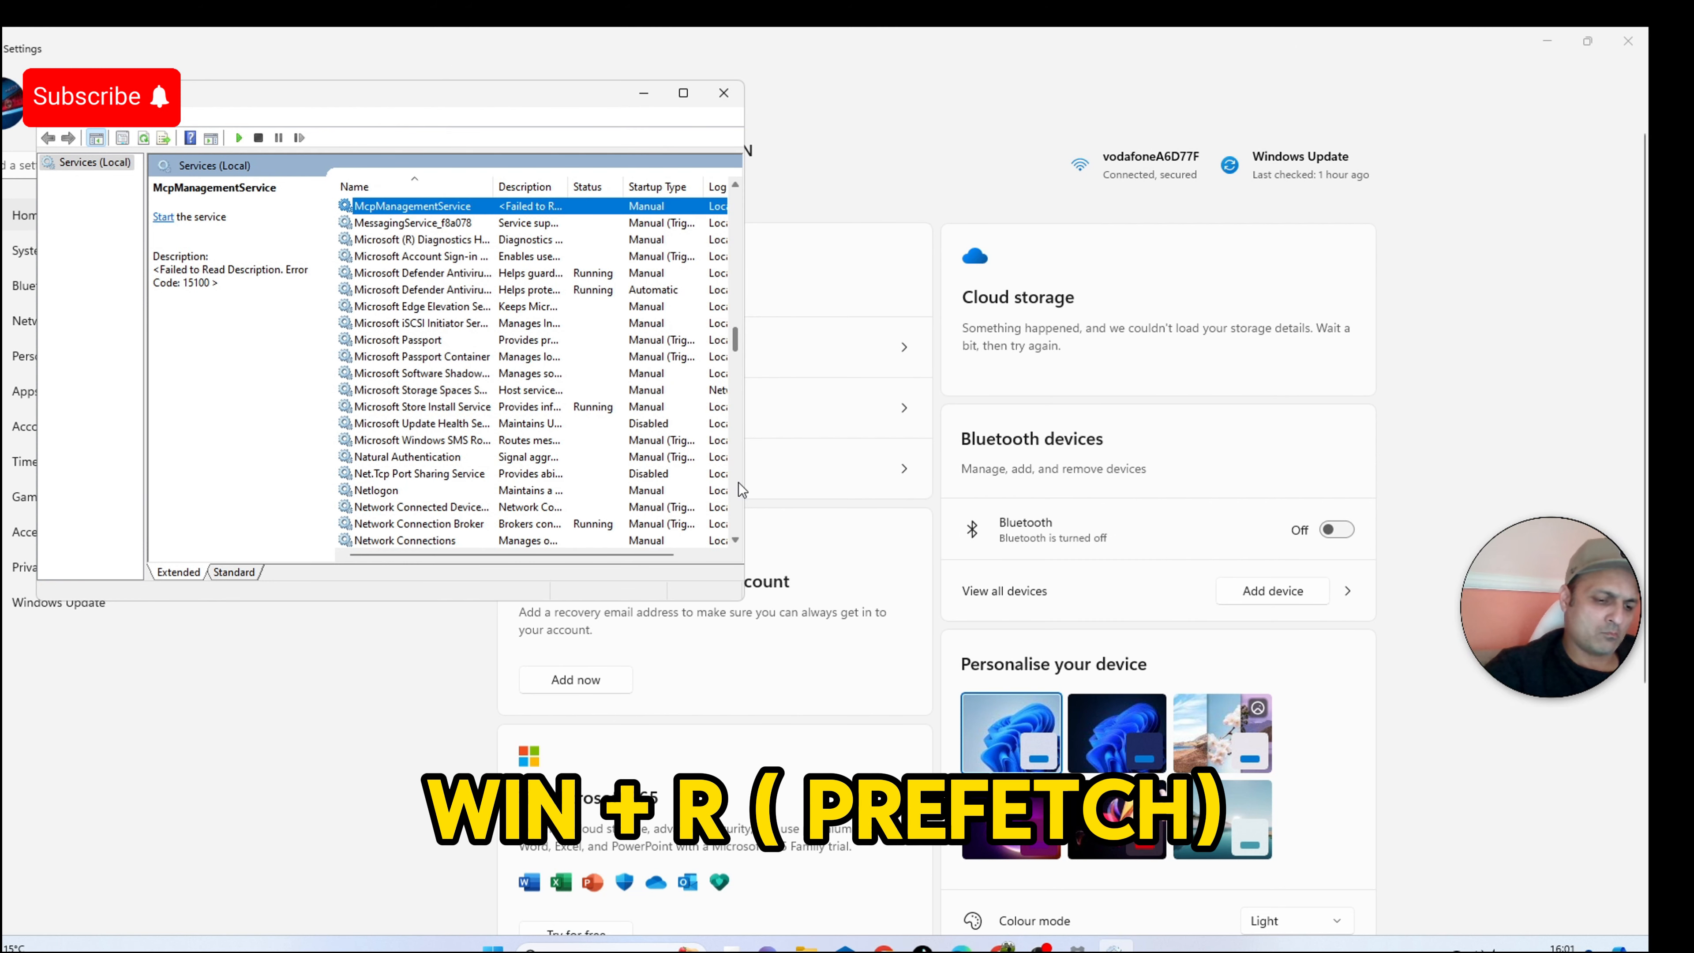
# Run prefetch to open the Windows Prefetch folder and grant permanent access to it.
pyautogui.click(583, 944)
pyautogui.press('super+r')
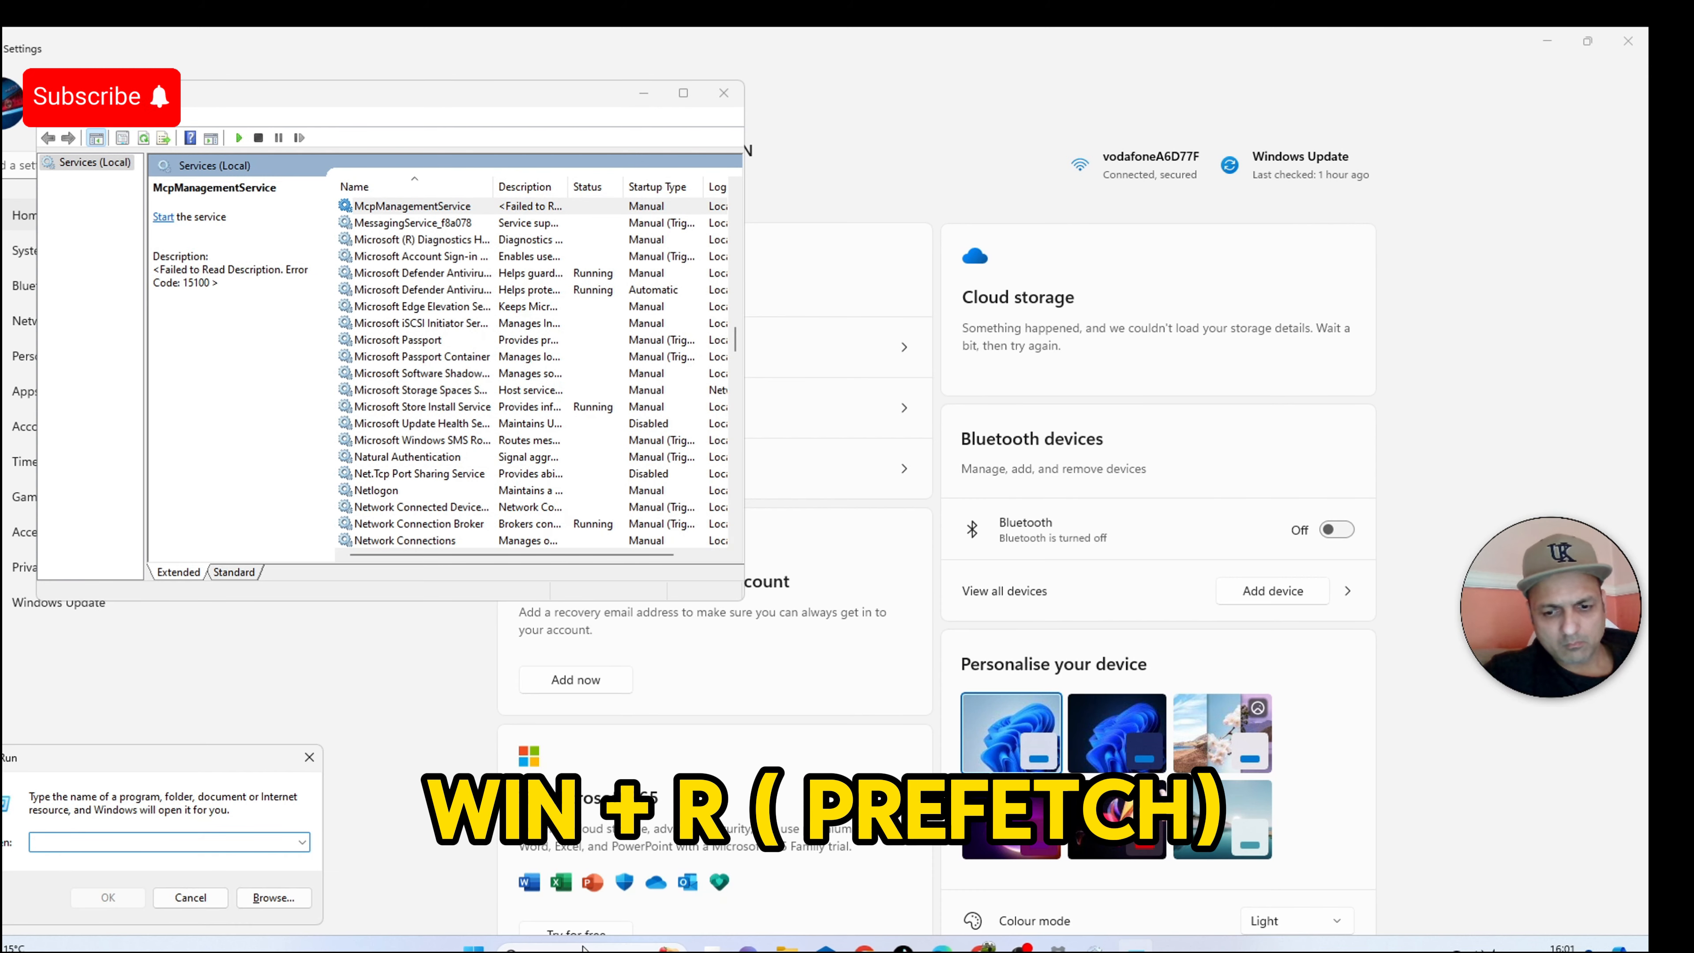
pyautogui.write('prefetch')
pyautogui.press('Return')
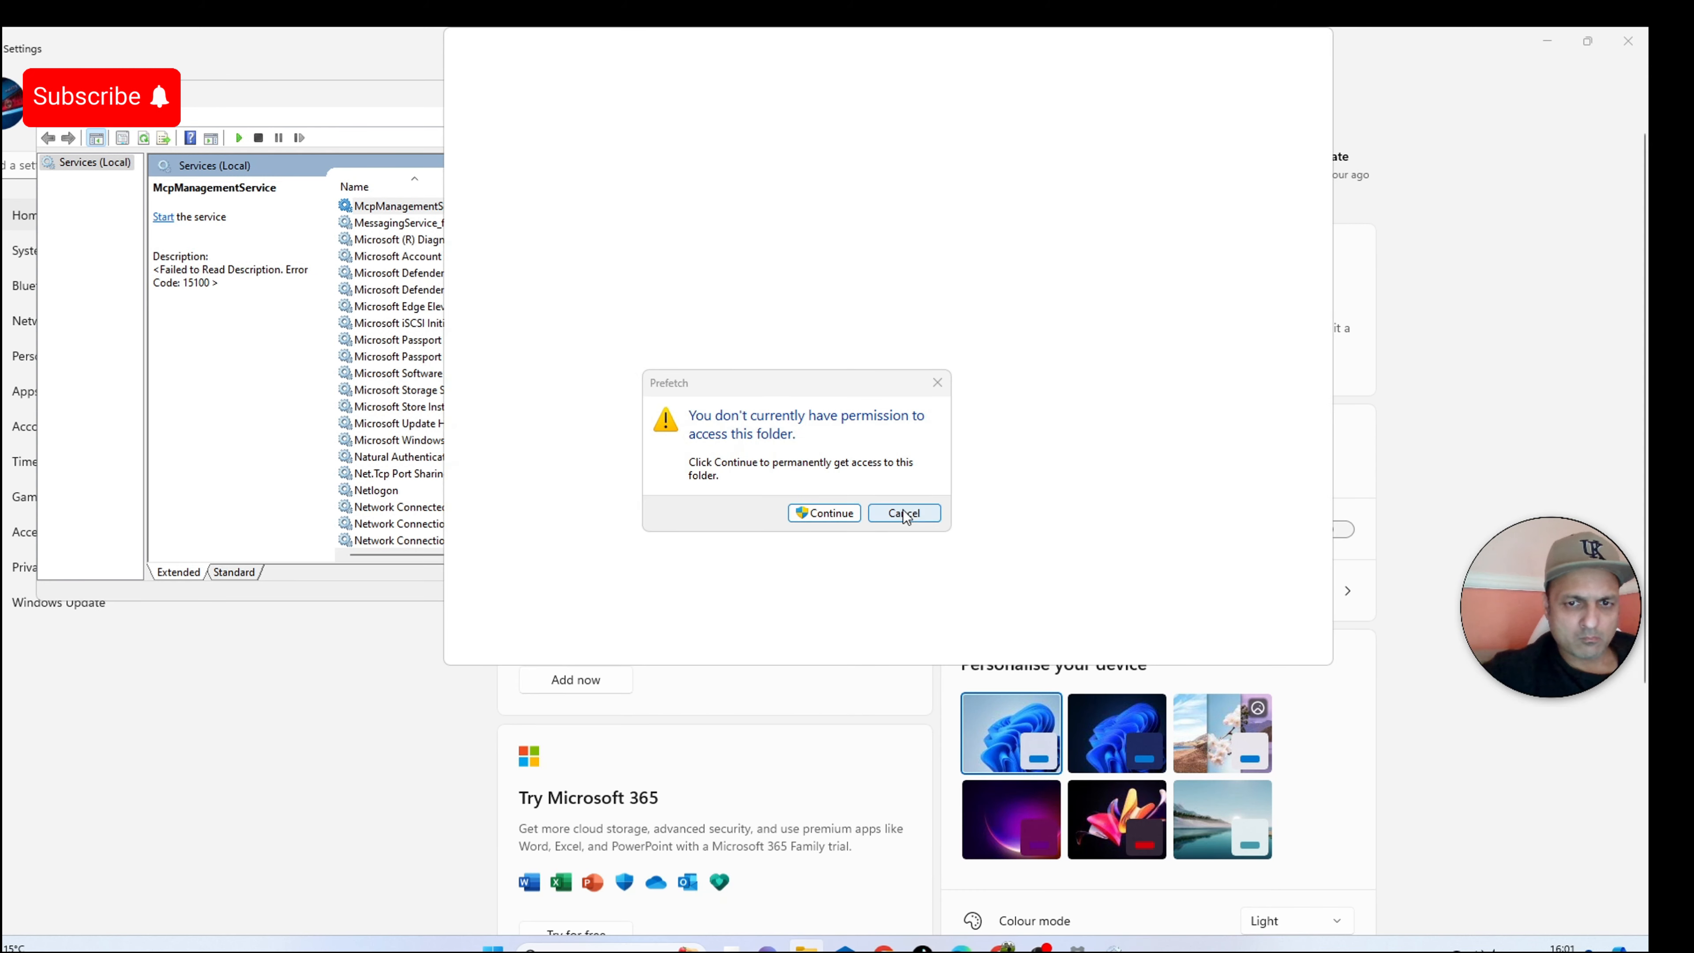
pyautogui.click(826, 514)
# Delete all items in the Prefetch folder and close its window.
pyautogui.click(786, 331)
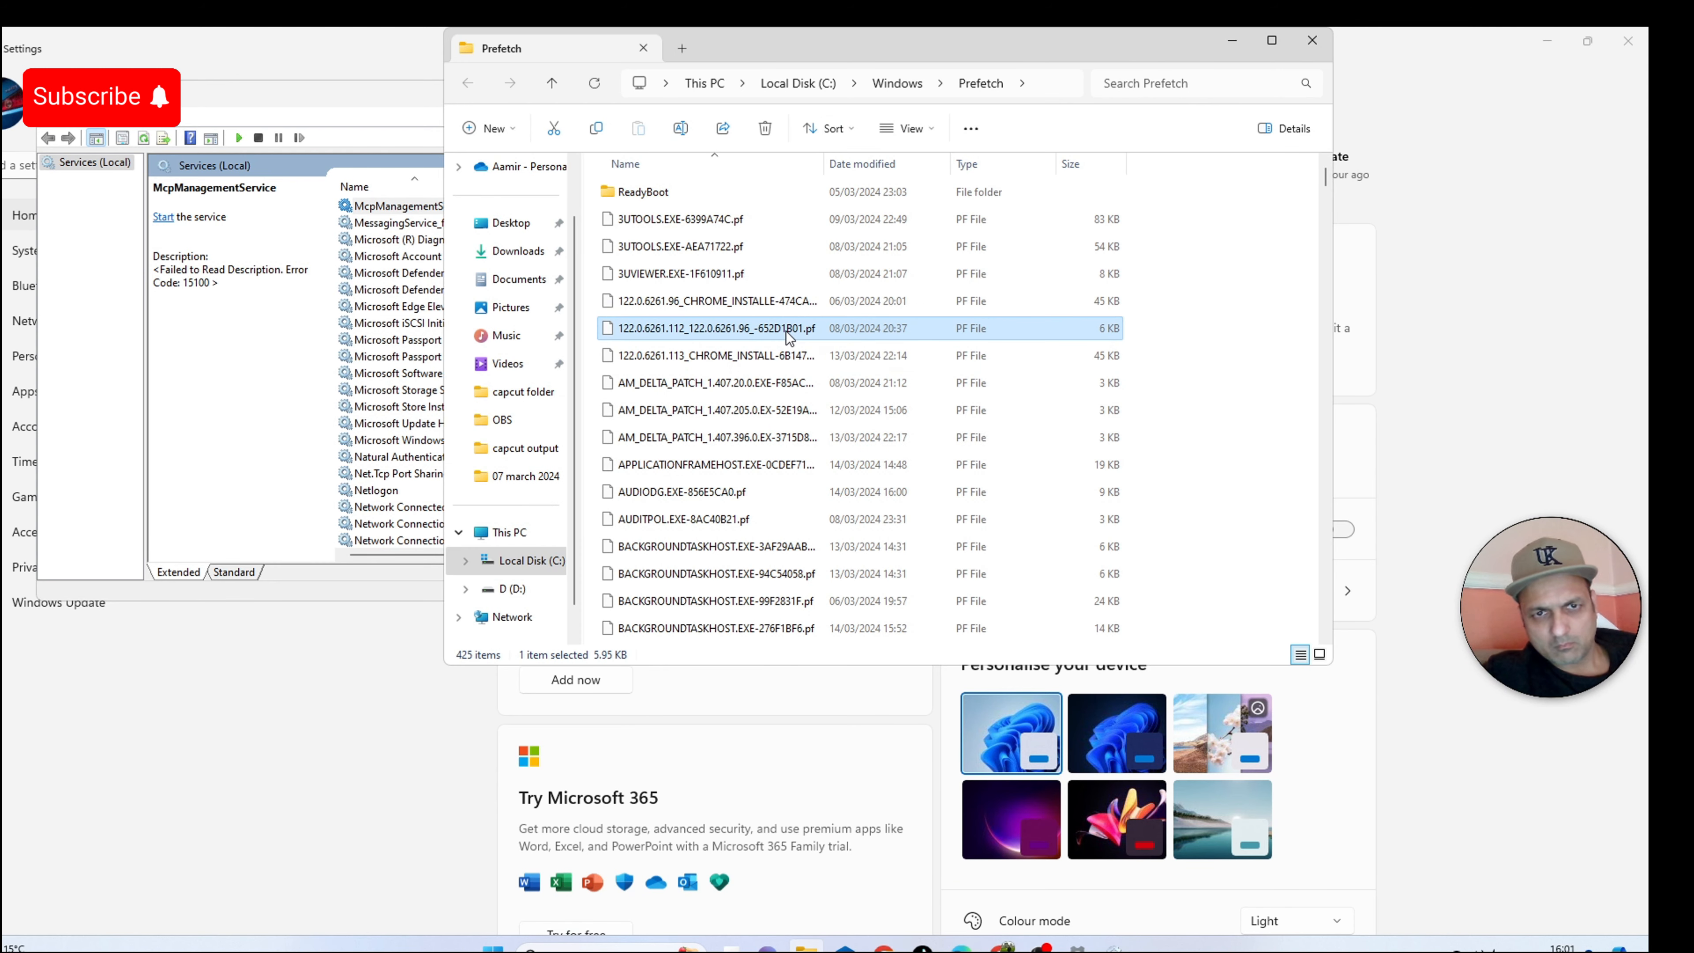
pyautogui.hotkey('ctrl', 'a')
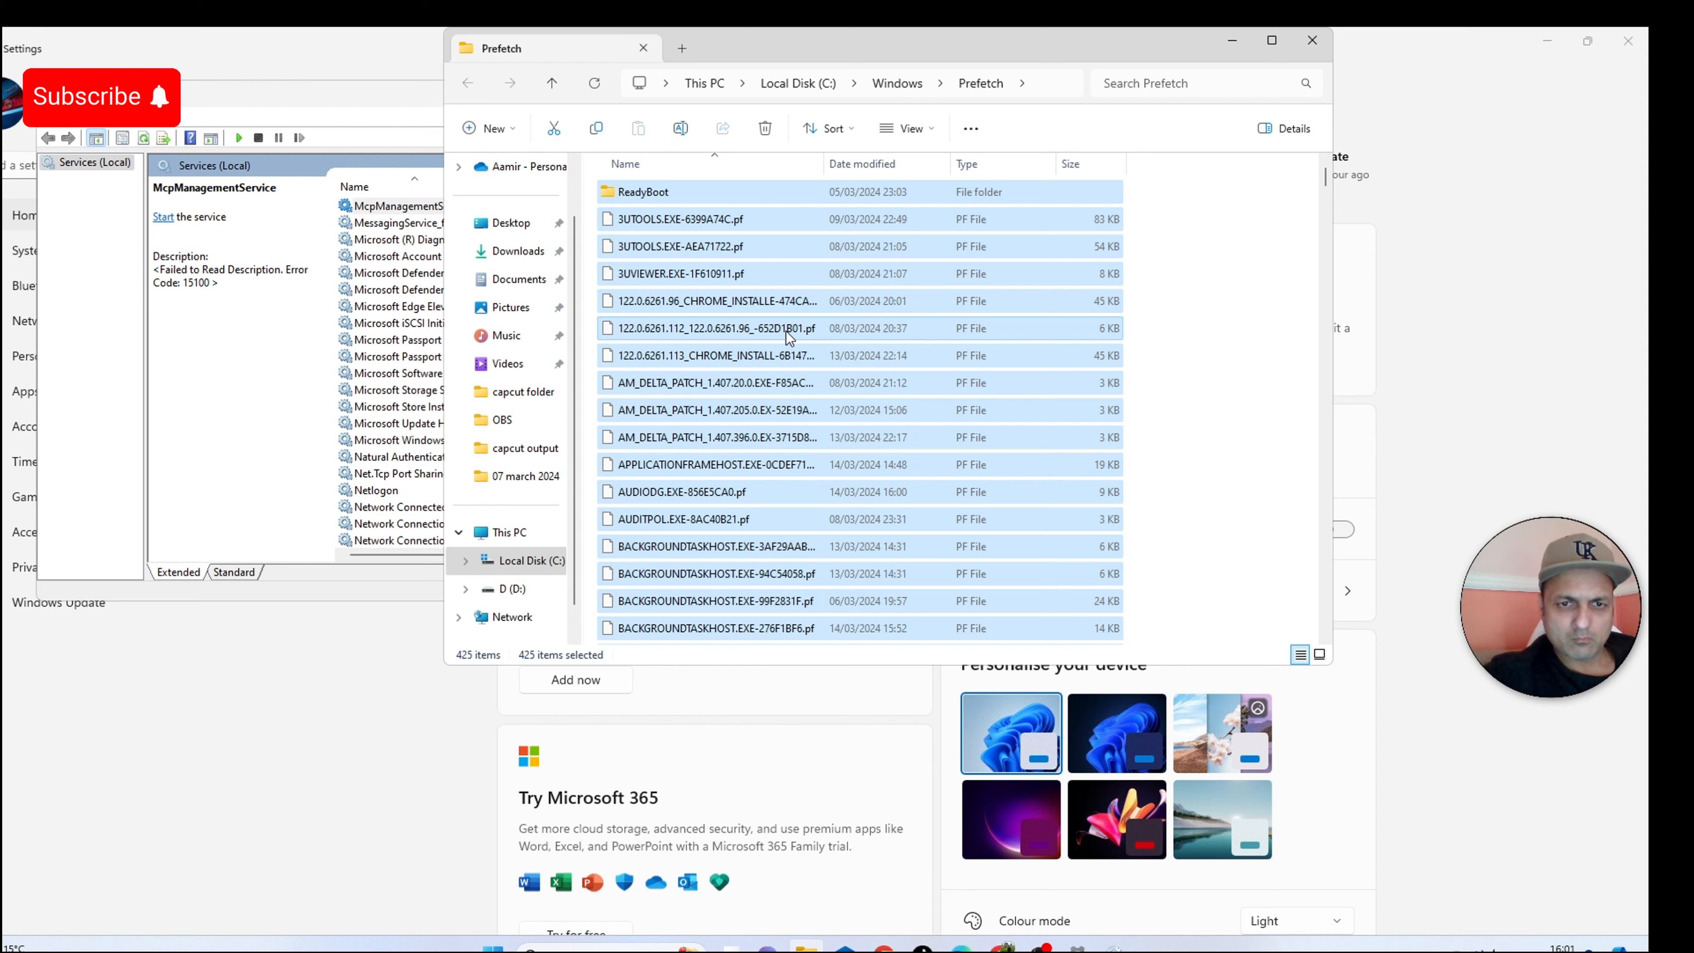
pyautogui.press('Delete')
pyautogui.click(831, 435)
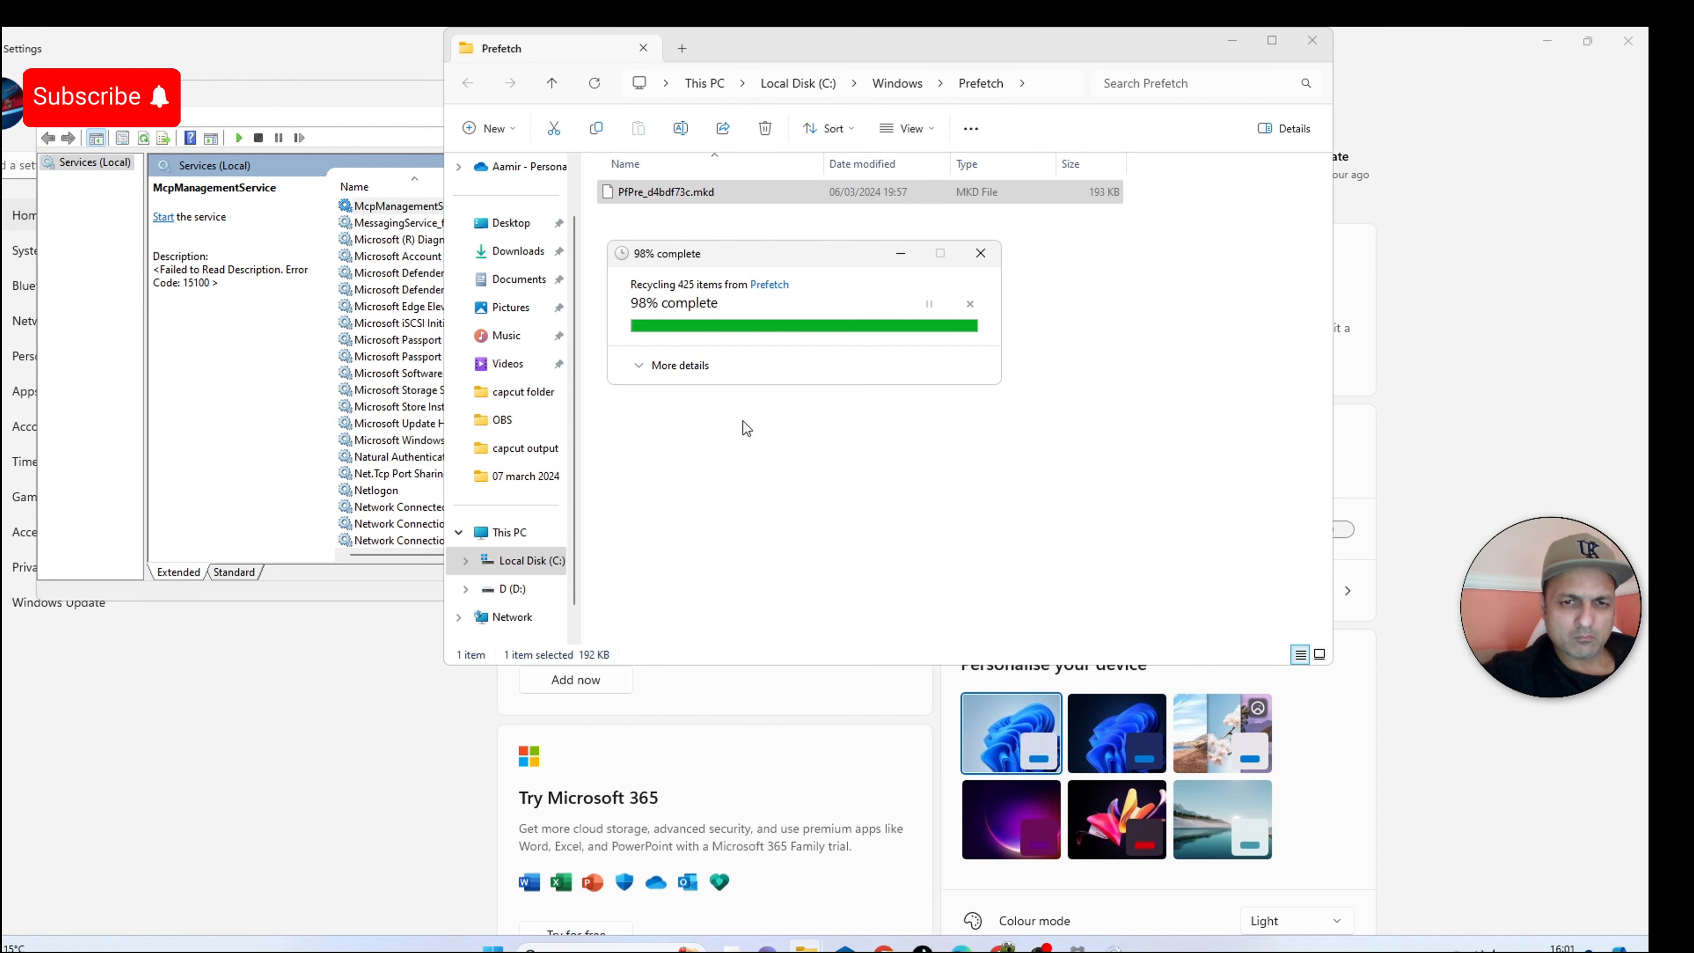
pyautogui.click(1326, 40)
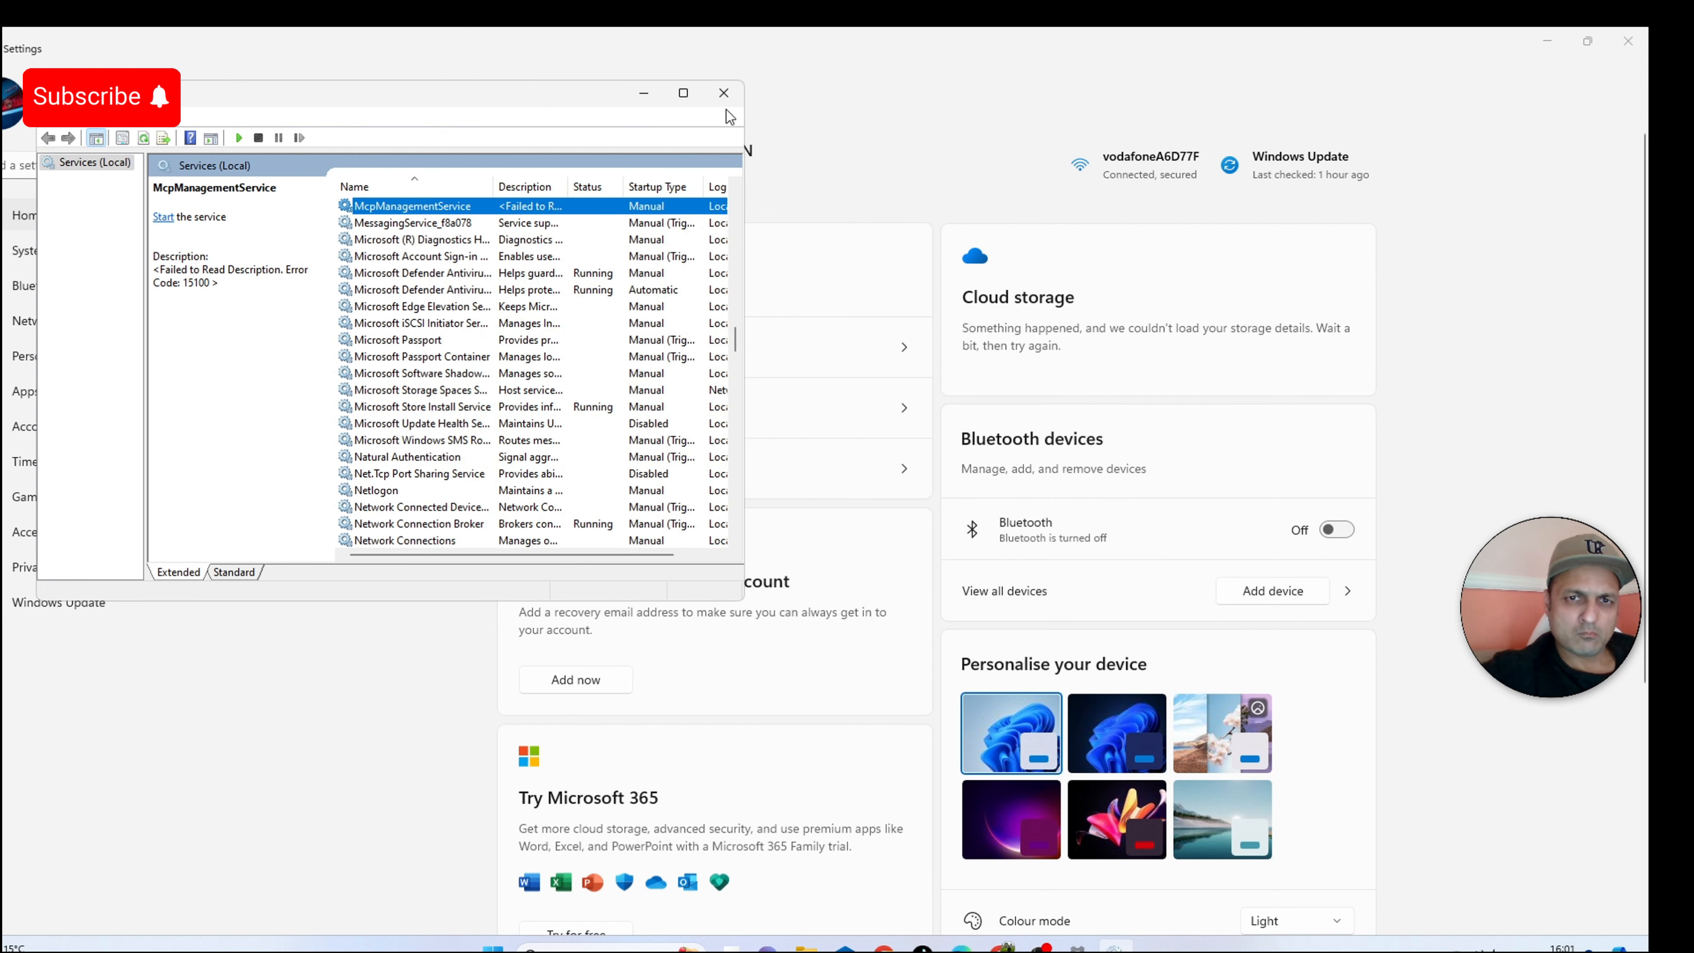
# Close the Services window and open the Windows Update settings.
pyautogui.moveTo(576, 99); pyautogui.dragTo(535, 77)
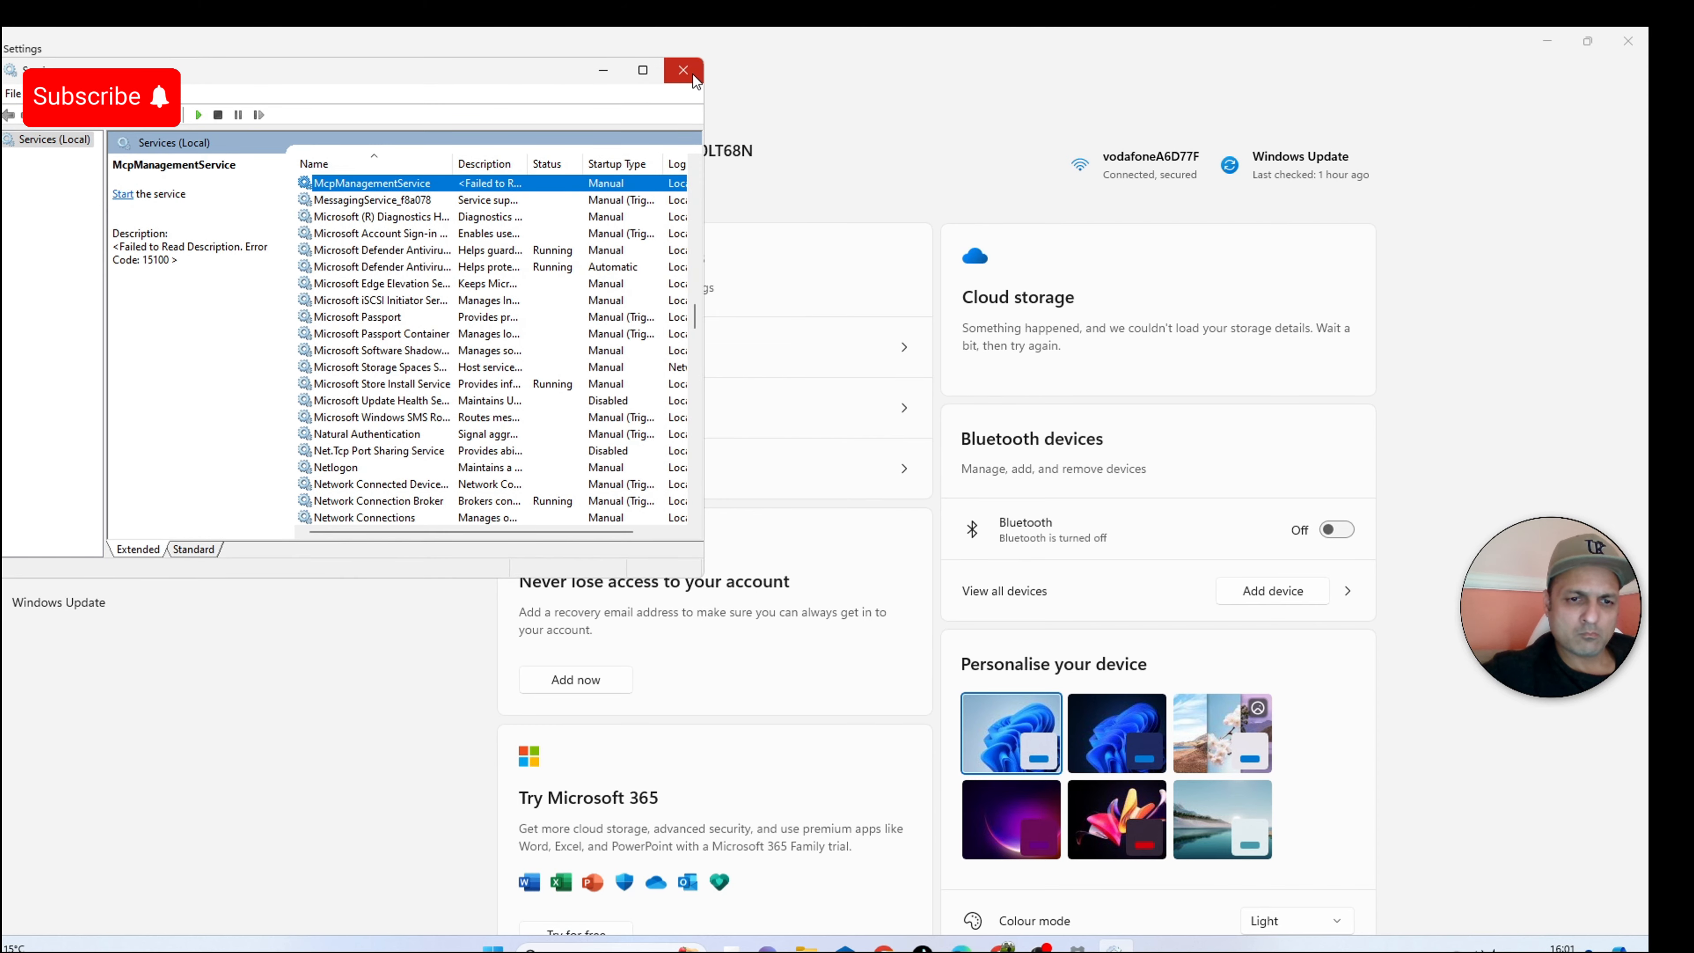
pyautogui.click(684, 70)
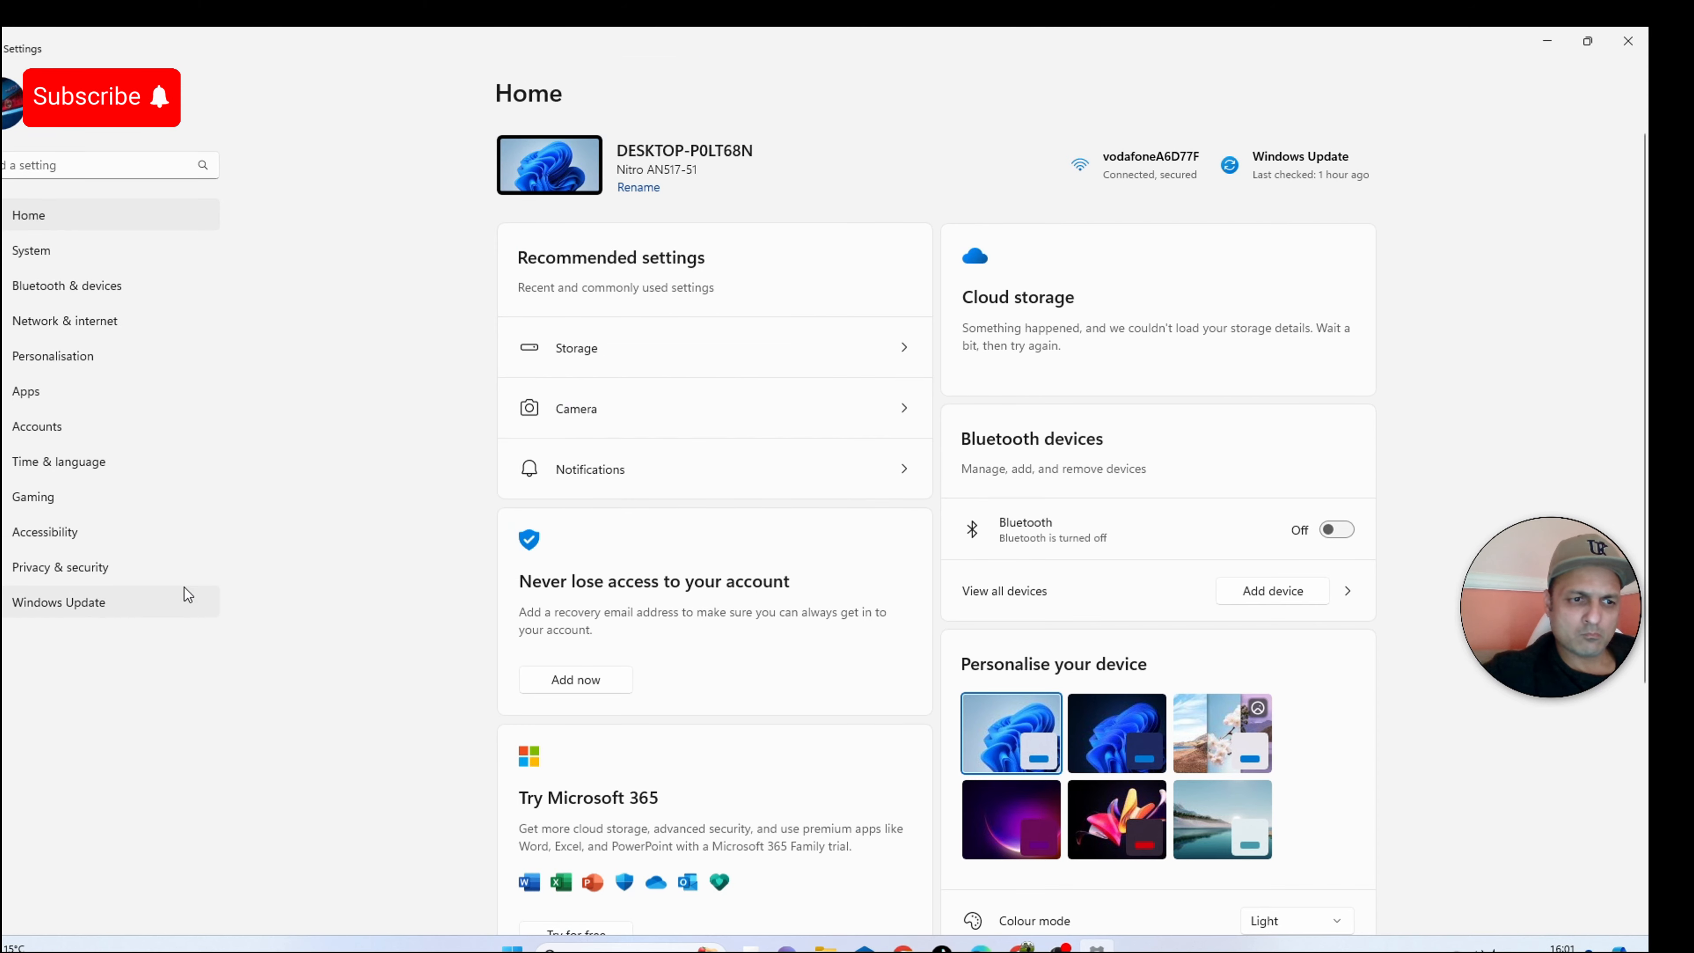
pyautogui.click(120, 598)
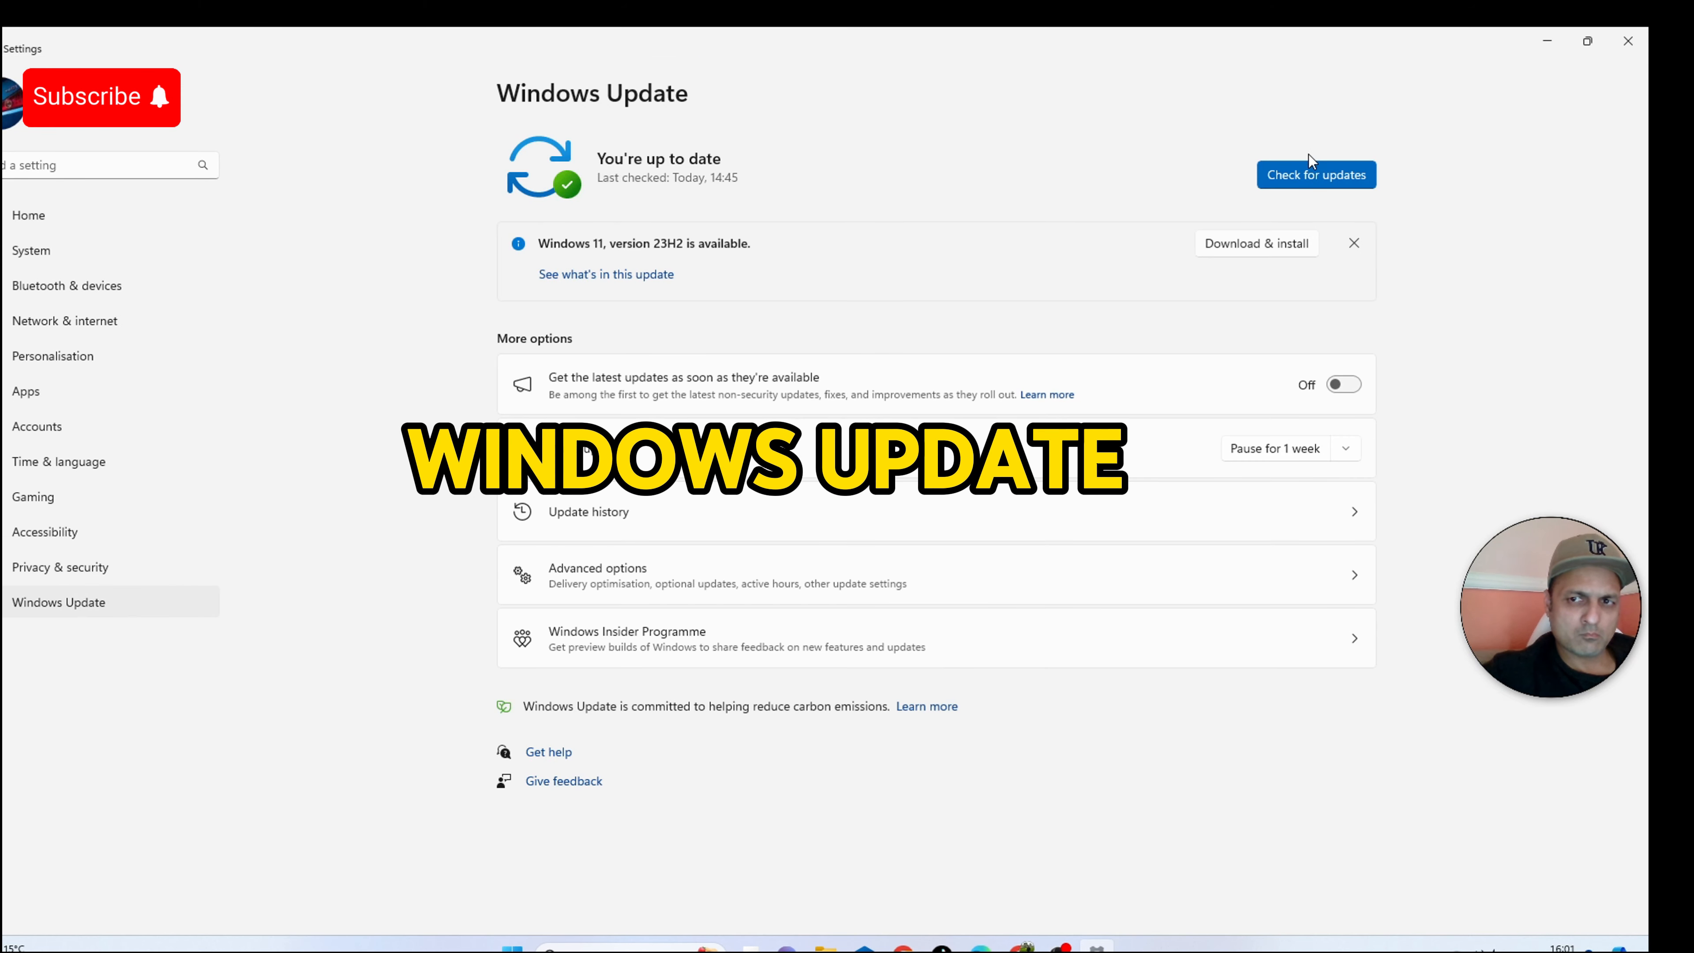
# Open the details of what's in the Windows 11, version 23H2 update, look over the browser window and close it.
pyautogui.click(640, 282)
pyautogui.scroll(-2, 726, 361)
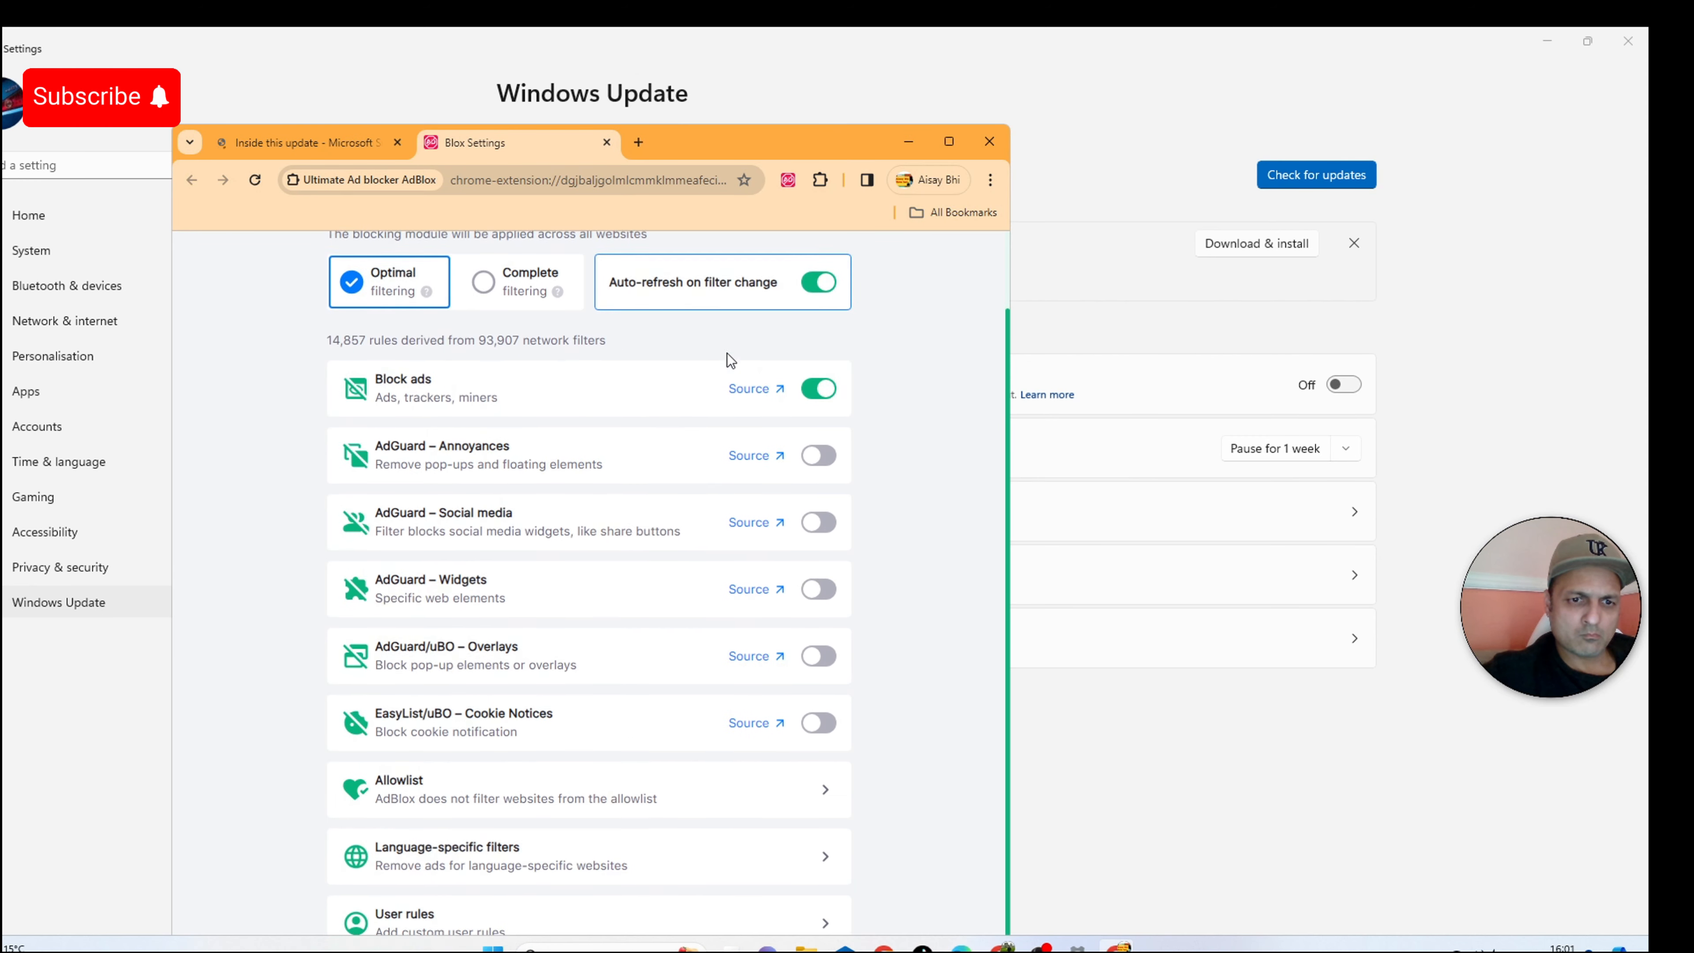
pyautogui.scroll(2, 727, 354)
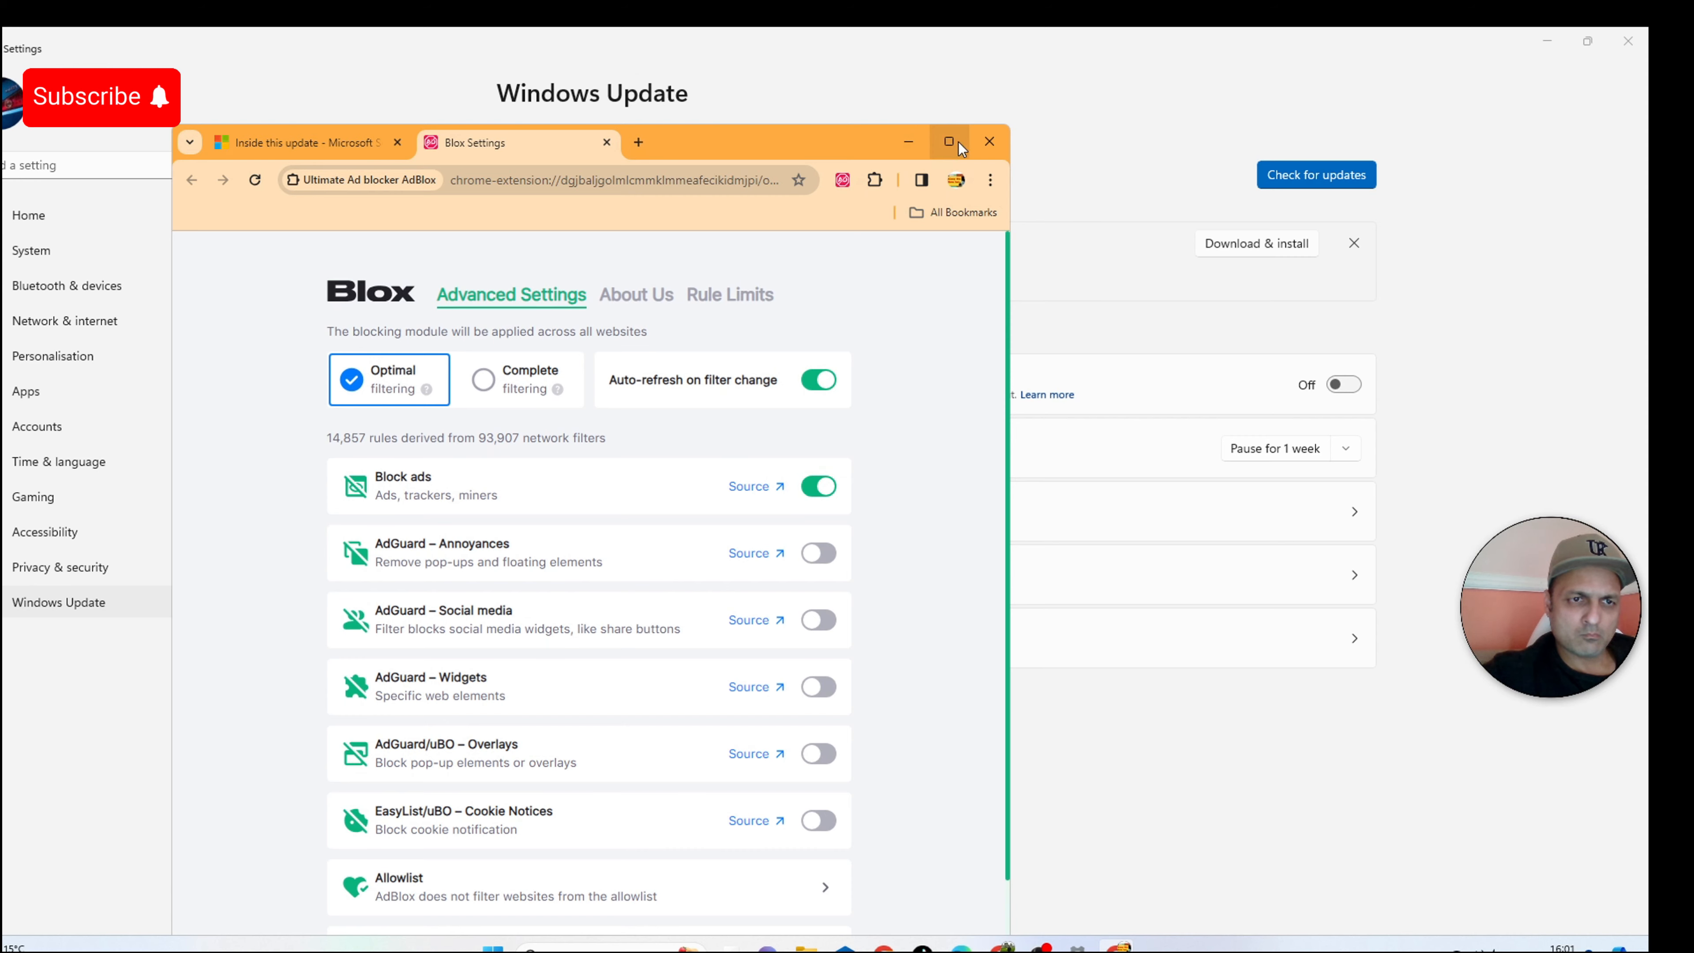
pyautogui.click(988, 141)
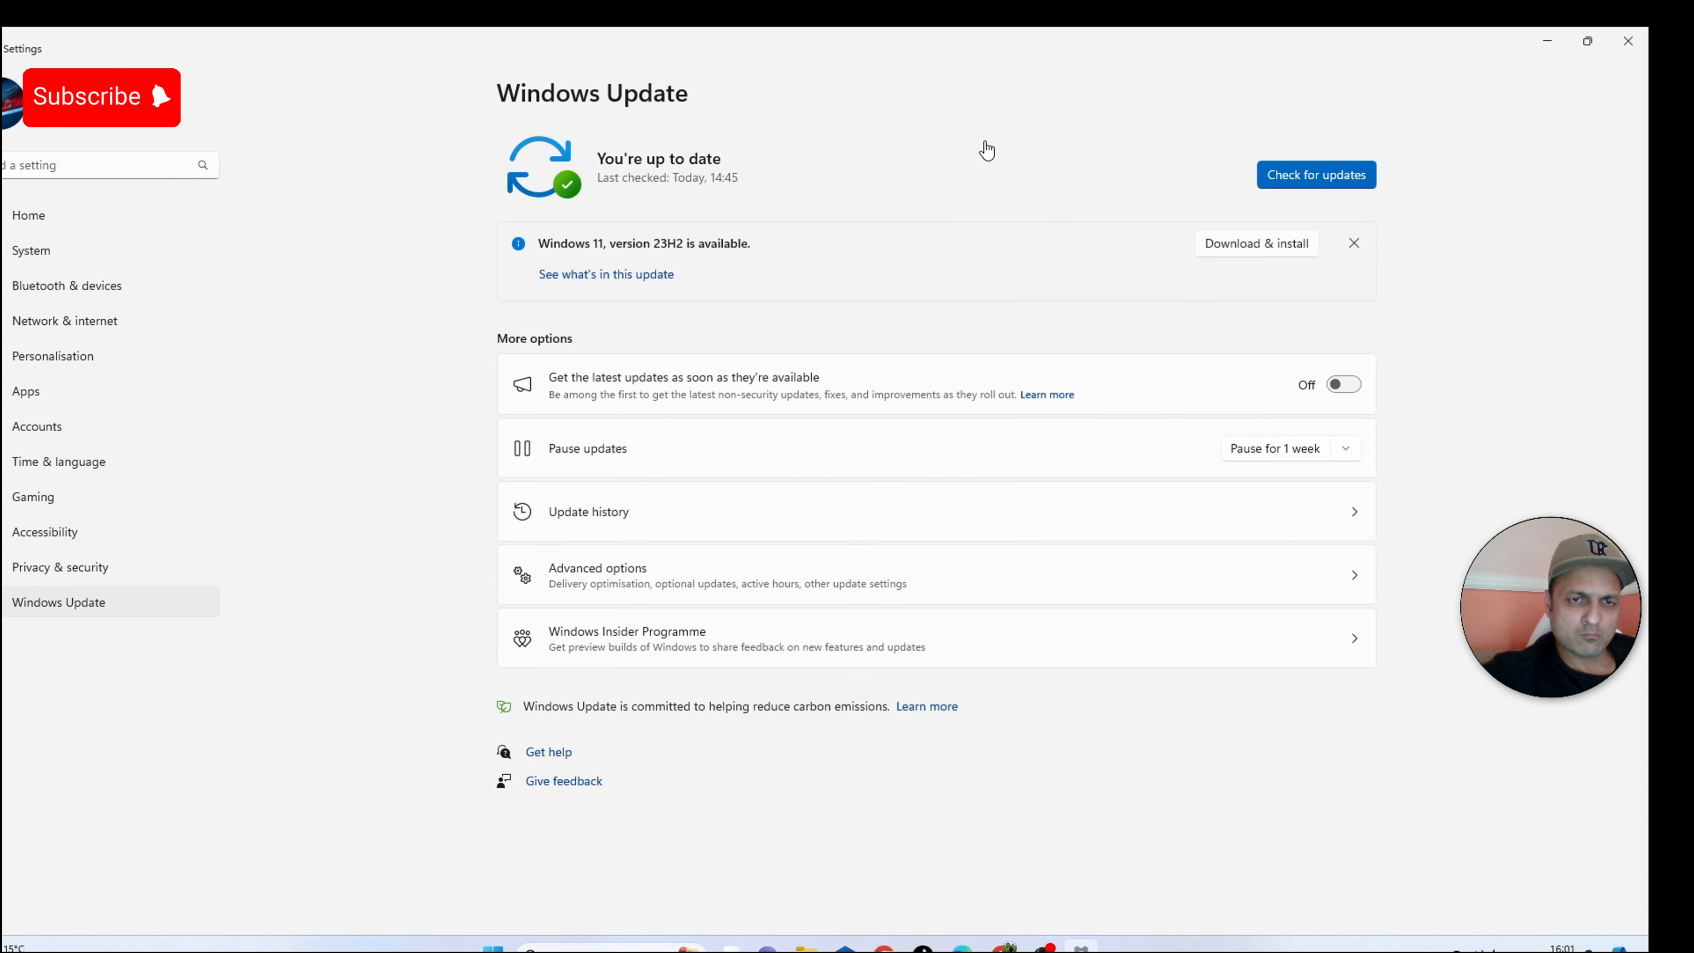
# Start downloading and installing the Windows 11, version 23H2 update.
pyautogui.click(1275, 246)
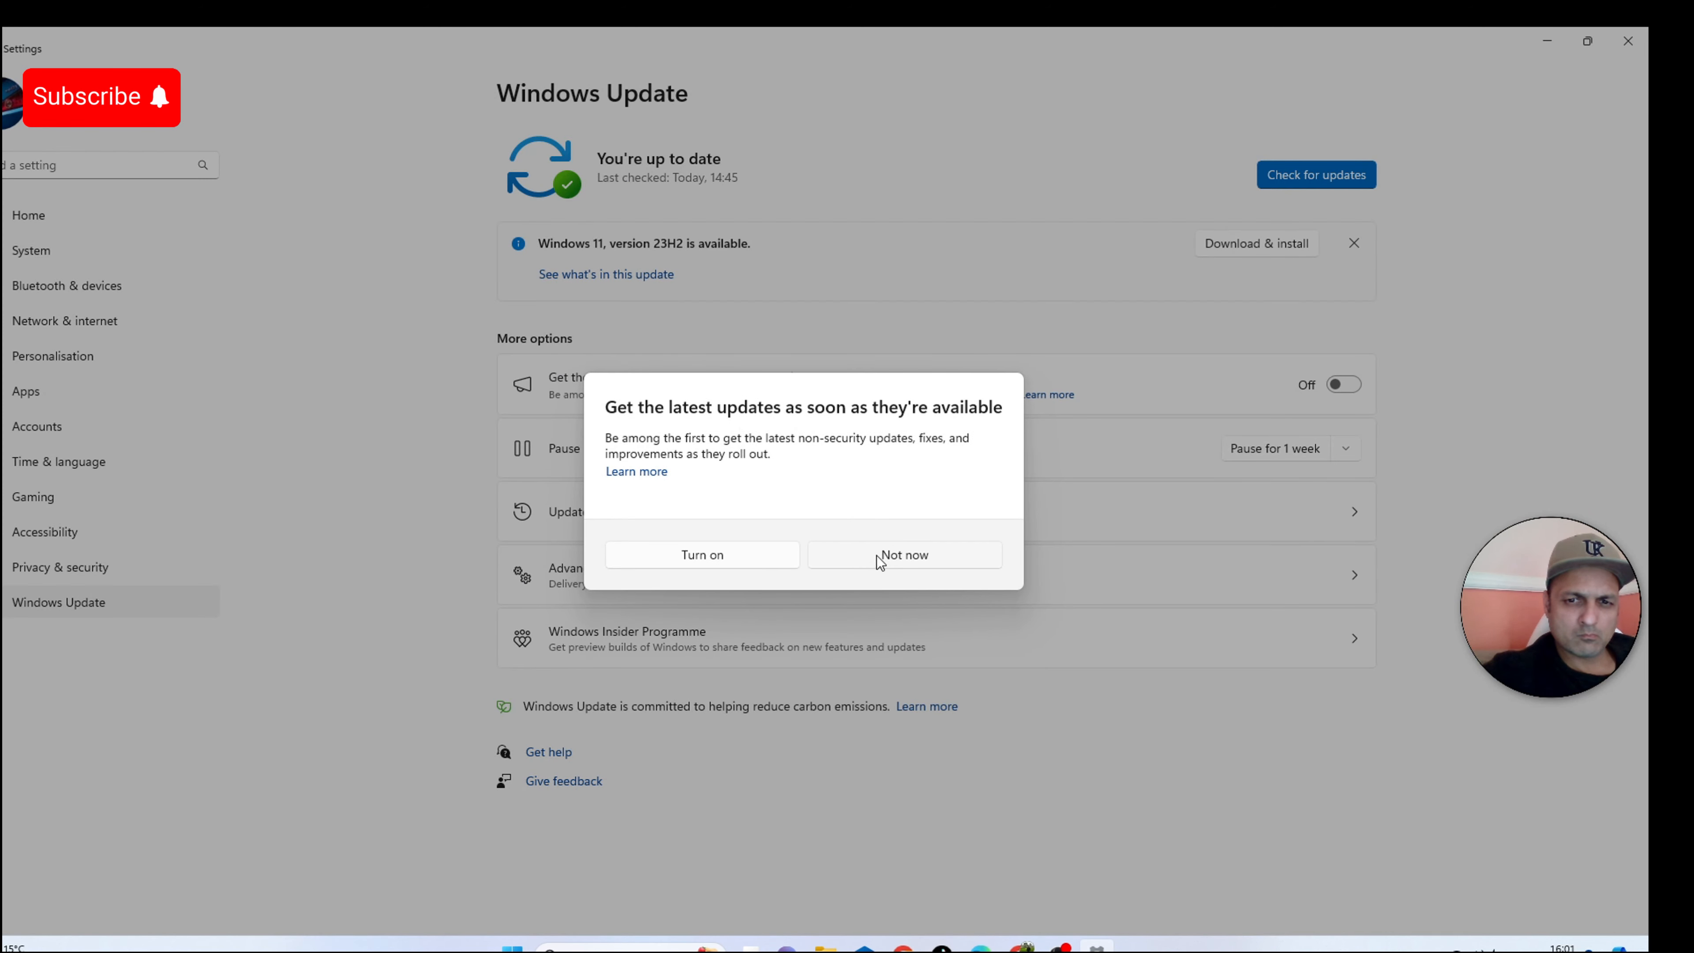